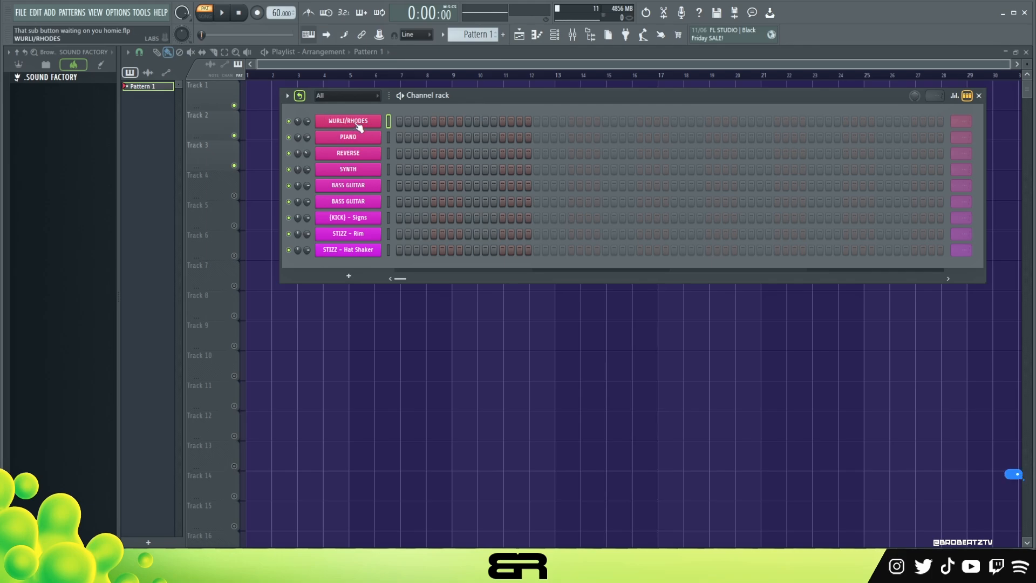
# Open the WURLI/RHODES instrument, audition its Super Soft Wurli Chorus sound on the keyboard, and close it
pyautogui.click(376, 126)
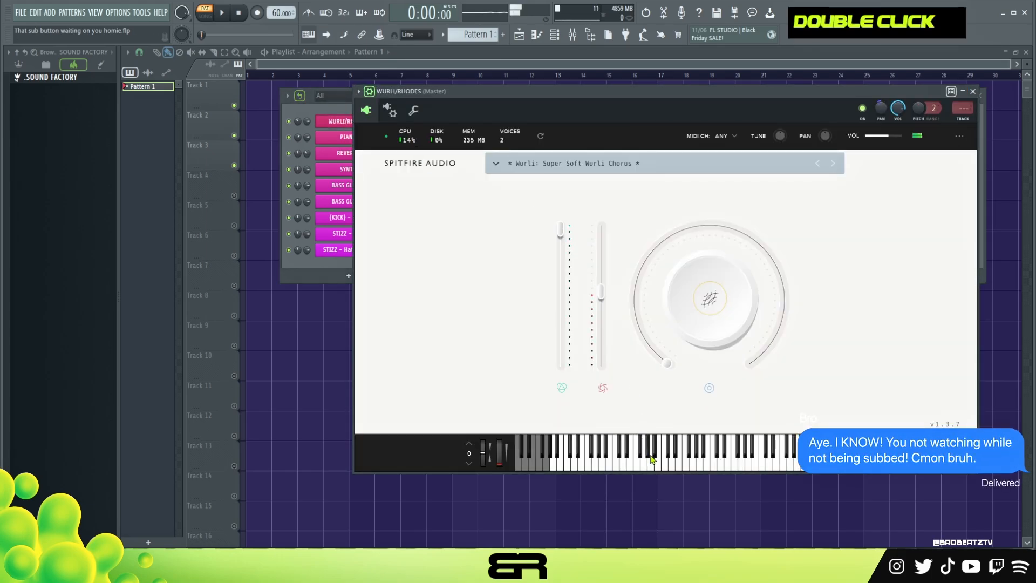
pyautogui.moveTo(732, 465); pyautogui.dragTo(762, 465)
pyautogui.click(705, 462)
pyautogui.moveTo(471, 92); pyautogui.dragTo(404, 117)
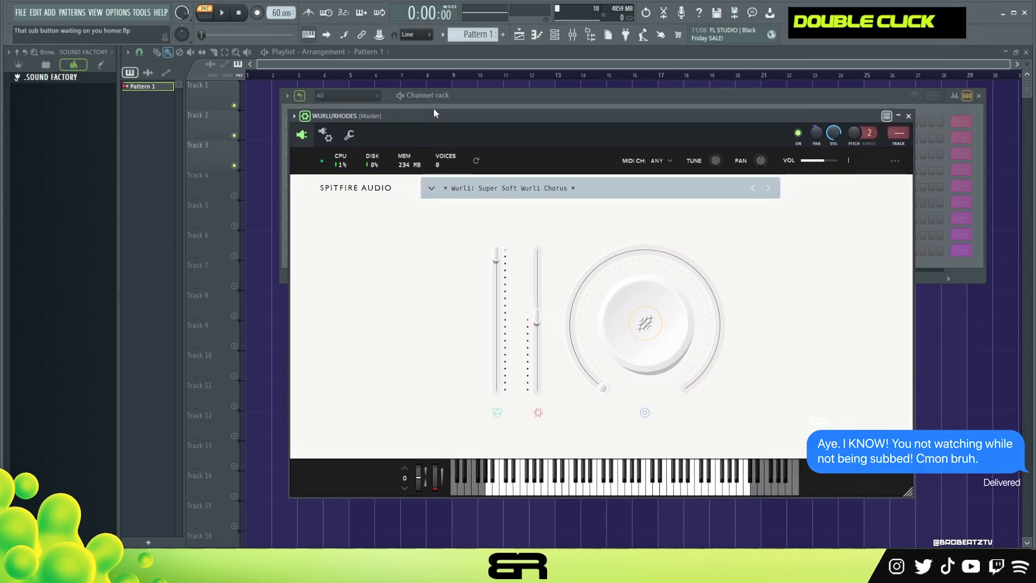
pyautogui.click(910, 116)
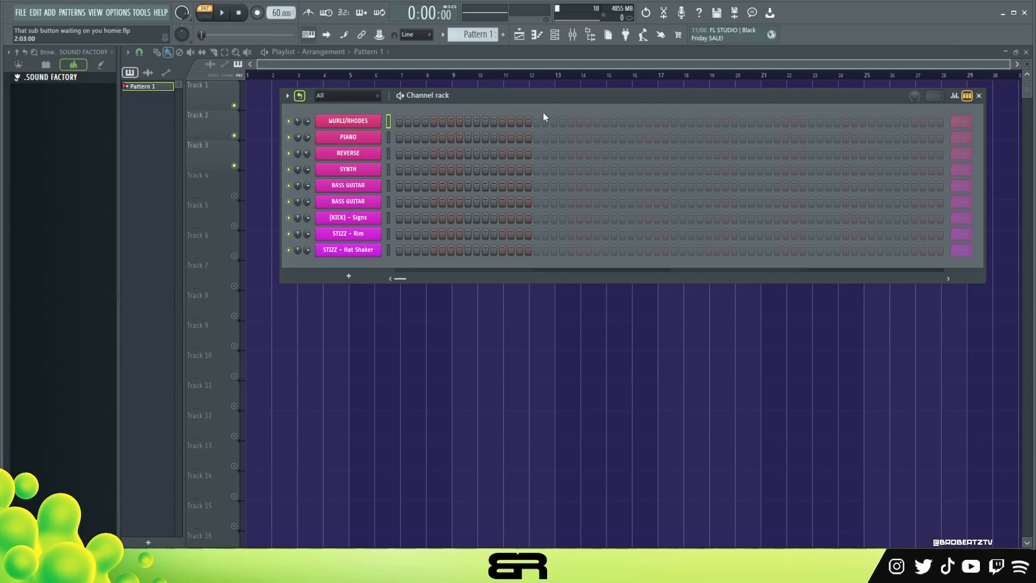
# Open the WURLI/RHODES channel in the piano roll and place a C#4 note at the start of bar 1
pyautogui.rightClick(380, 121)
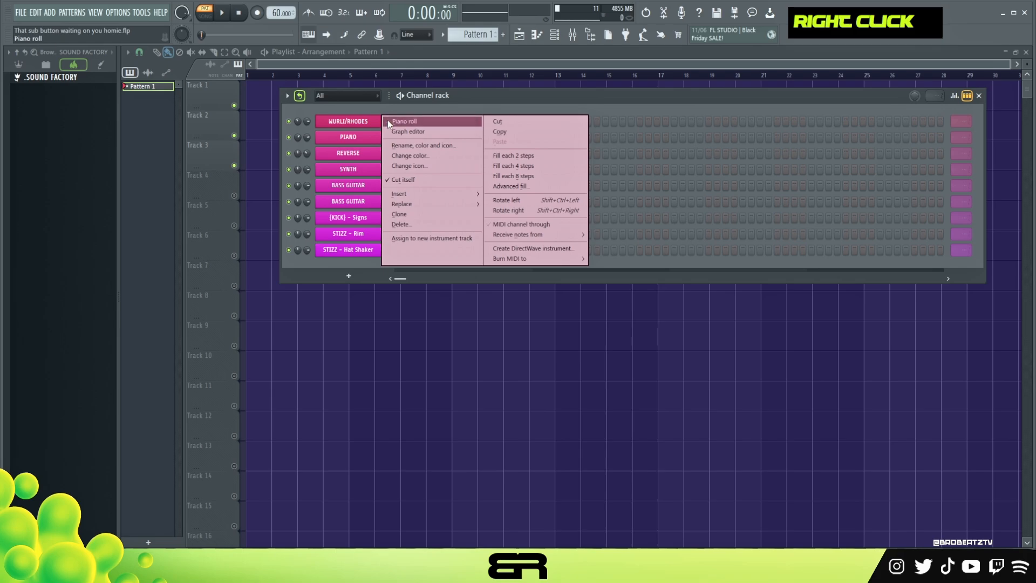
pyautogui.click(389, 121)
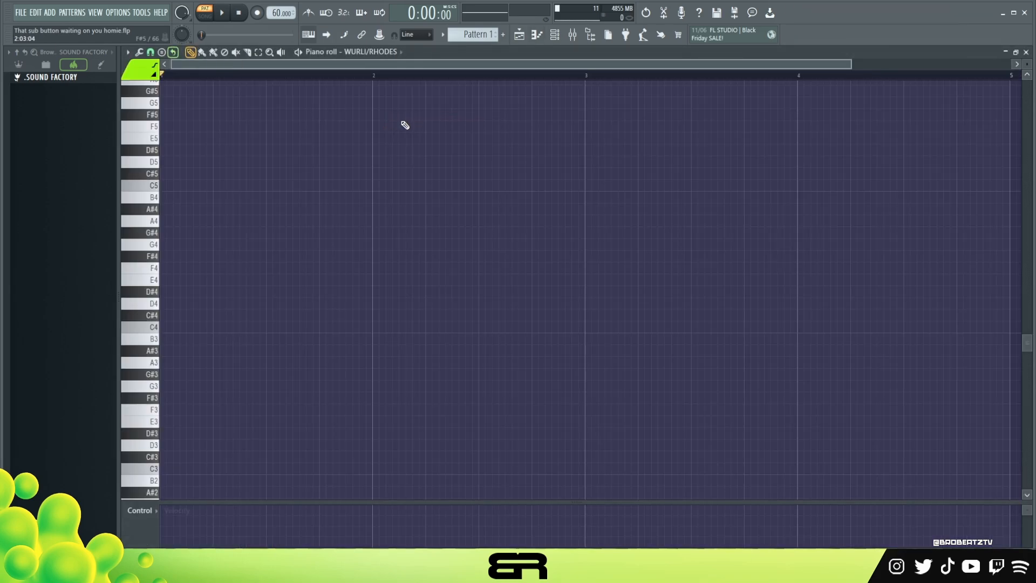
pyautogui.click(150, 52)
pyautogui.click(168, 196)
pyautogui.click(162, 315)
pyautogui.keyDown('ctrl'); pyautogui.click(233, 315); pyautogui.keyUp('ctrl')
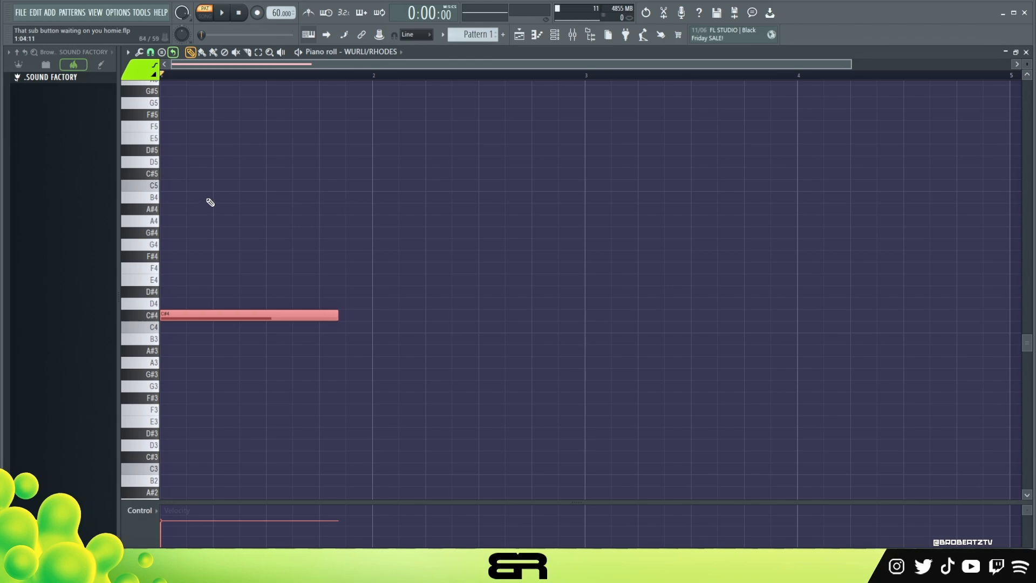
# Place a C#4 root at bar 2, mark D4 and D#4 as counting notes beside it, and add E4 above the root
pyautogui.click(374, 318)
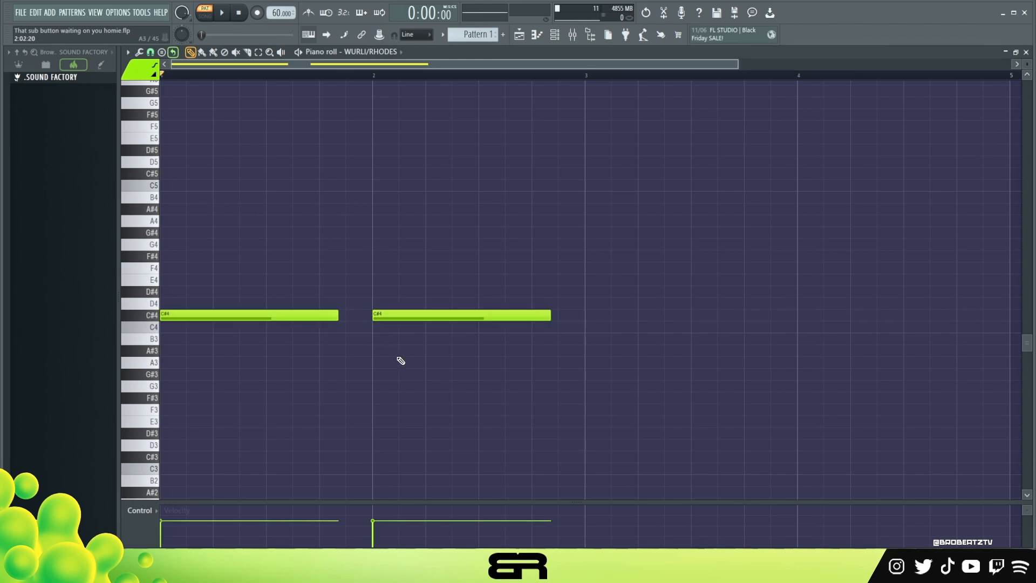
pyautogui.hotkey('ctrl', 'z')
pyautogui.moveTo(370, 273); pyautogui.dragTo(571, 335)
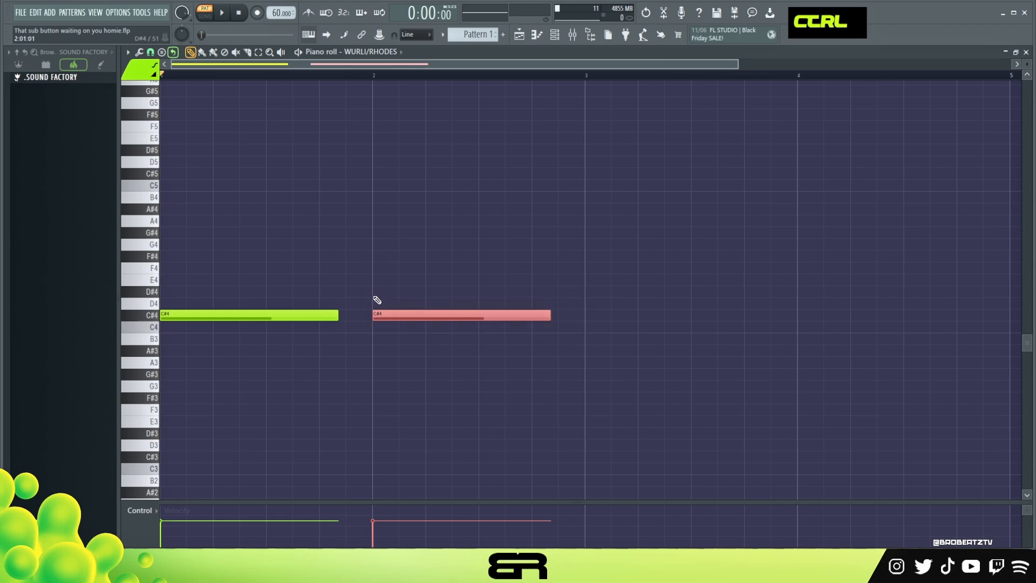
pyautogui.keyDown('ctrl'); pyautogui.click(377, 300); pyautogui.keyUp('ctrl')
pyautogui.click(560, 296)
pyautogui.click(560, 303)
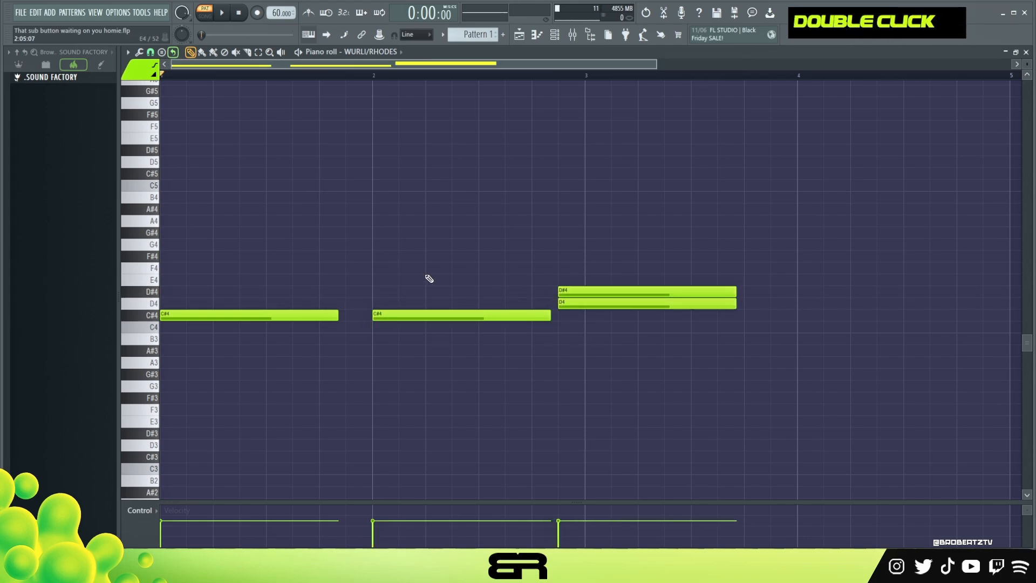
pyautogui.click(439, 280)
# Count on with F4, F#4 and G4 notes, add G#4 to complete the bar 2 triad, and remove the counting notes
pyautogui.click(561, 267)
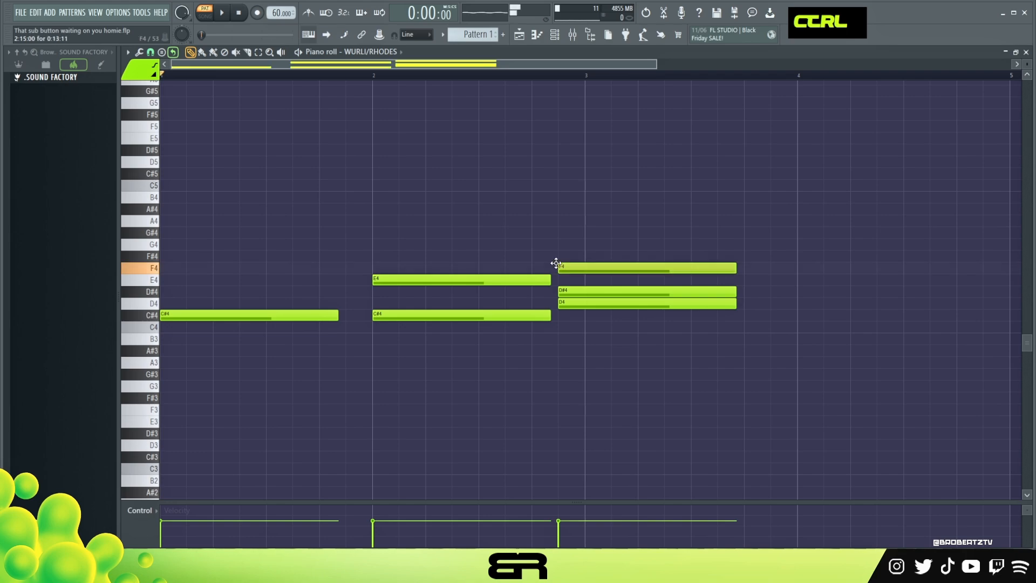
pyautogui.click(561, 254)
pyautogui.click(562, 243)
pyautogui.moveTo(563, 230); pyautogui.dragTo(618, 328)
pyautogui.rightClick(612, 339)
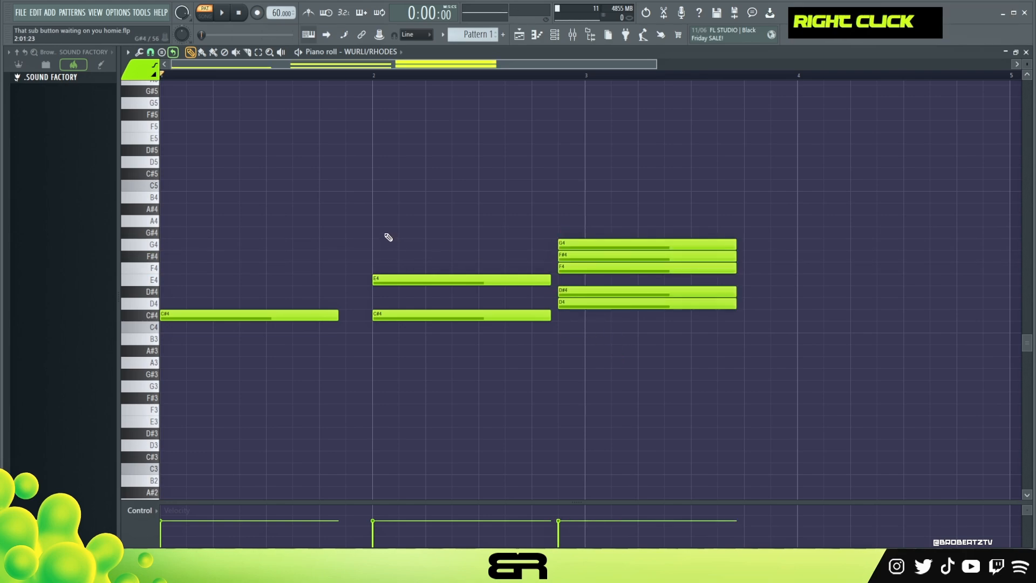
pyautogui.click(370, 237)
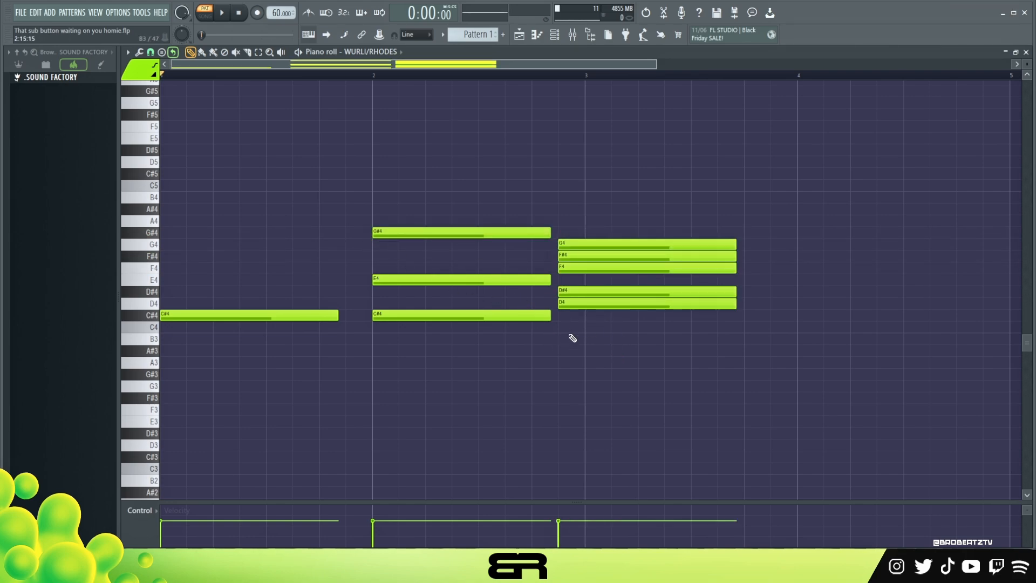
pyautogui.rightClick(615, 244)
# Build a major triad of C#4, F4 and G#4 at bar 1 from the bar 2 chord and preview both chords
pyautogui.moveTo(403, 204); pyautogui.dragTo(446, 331)
pyautogui.moveTo(404, 224)
pyautogui.mouseDown()
pyautogui.moveTo(424, 281)
pyautogui.moveTo(210, 283)
pyautogui.moveTo(197, 269)
pyautogui.moveTo(231, 319)
pyautogui.moveTo(243, 285)
pyautogui.mouseUp()
pyautogui.rightClick(196, 298)
pyautogui.keyDown('alt'); pyautogui.rightClick(243, 284); pyautogui.keyUp('alt')
pyautogui.keyDown('alt'); pyautogui.rightClick(425, 279); pyautogui.keyUp('alt')
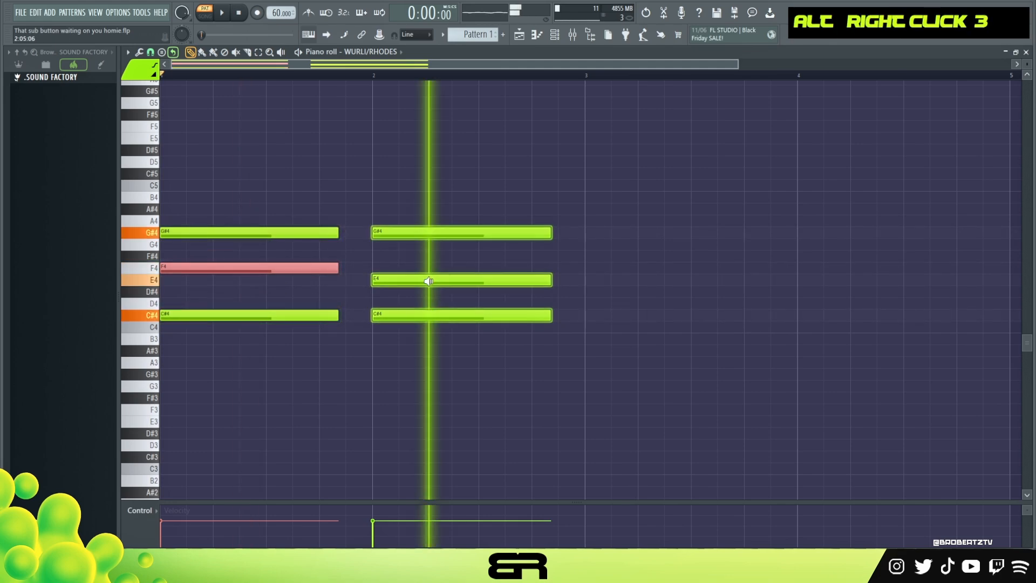
# Extend the bar 1 major chord with C5 and D#5 by stacking notes upward from G#4, and preview it
pyautogui.moveTo(272, 215); pyautogui.dragTo(293, 329)
pyautogui.moveTo(216, 315)
pyautogui.mouseDown()
pyautogui.moveTo(225, 316)
pyautogui.moveTo(210, 220)
pyautogui.moveTo(207, 238)
pyautogui.mouseUp()
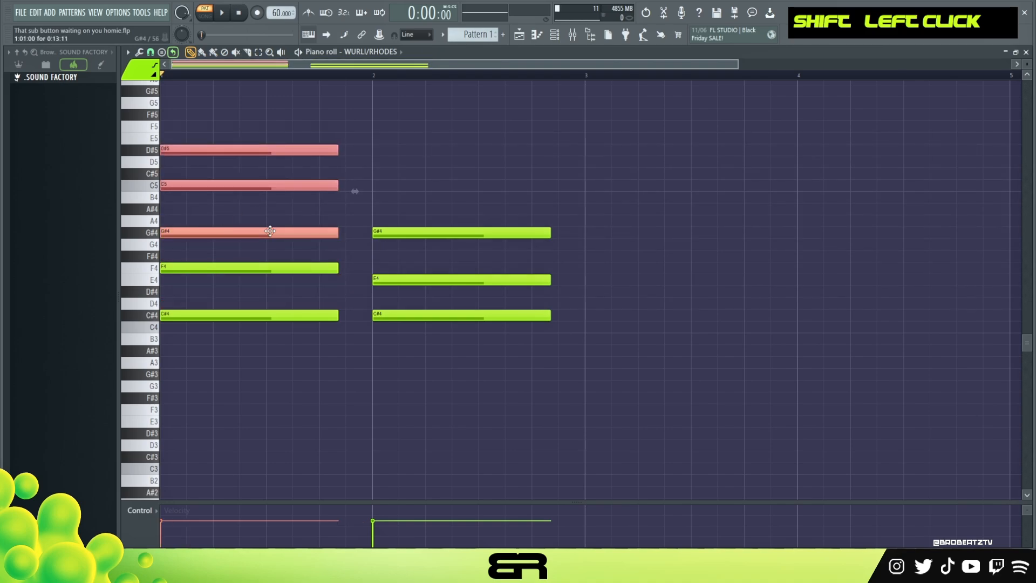
pyautogui.keyDown('alt'); pyautogui.rightClick(241, 235); pyautogui.keyUp('alt')
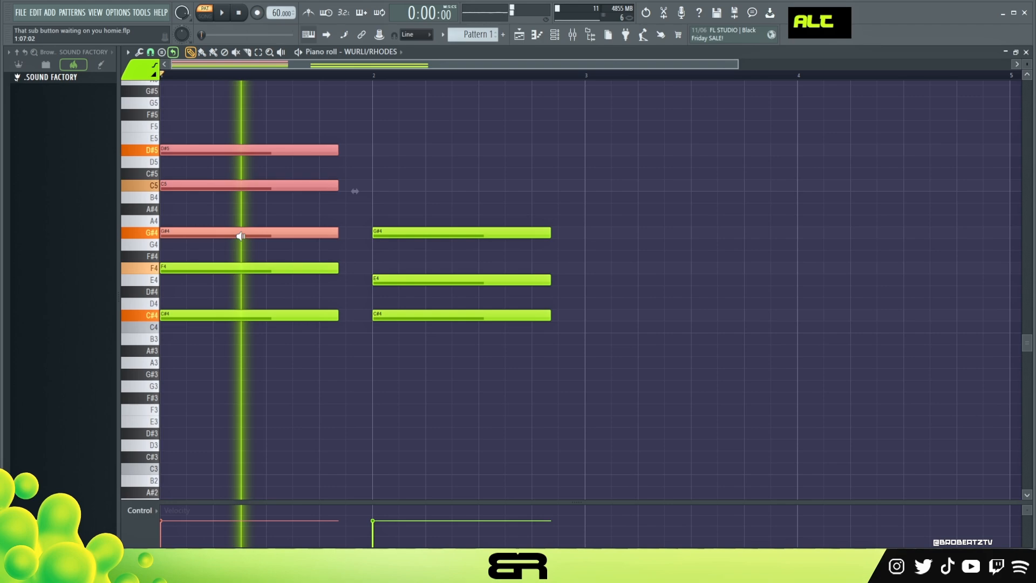
# Extend the bar 2 minor chord with B4 and D#5 above G#4 and preview the chord
pyautogui.moveTo(423, 210)
pyautogui.mouseDown()
pyautogui.moveTo(394, 327)
pyautogui.moveTo(411, 317)
pyautogui.moveTo(400, 282)
pyautogui.moveTo(402, 150)
pyautogui.mouseUp()
pyautogui.click(403, 239)
pyautogui.keyDown('alt'); pyautogui.rightClick(413, 163); pyautogui.keyUp('alt')
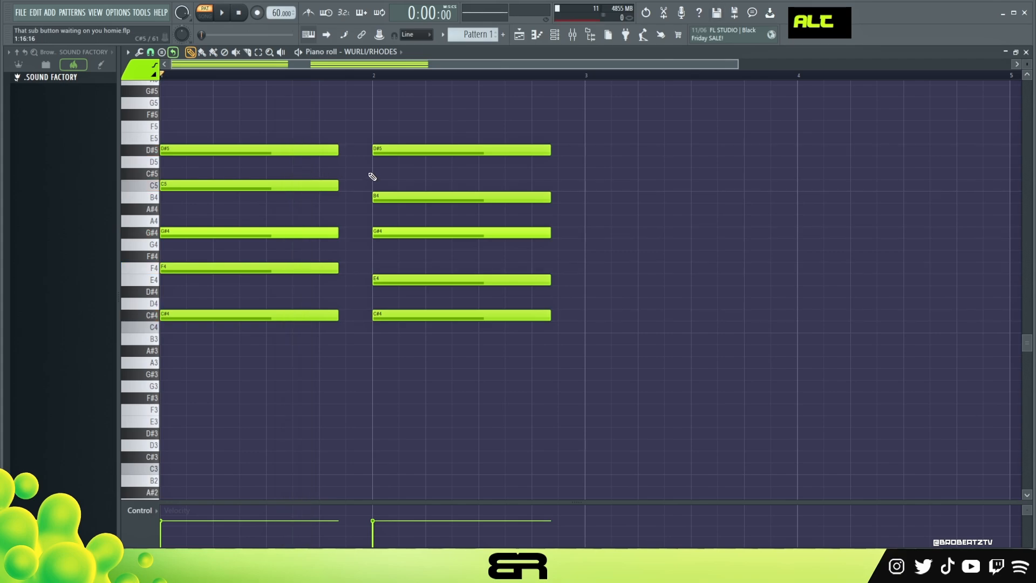
pyautogui.rightClick(431, 141)
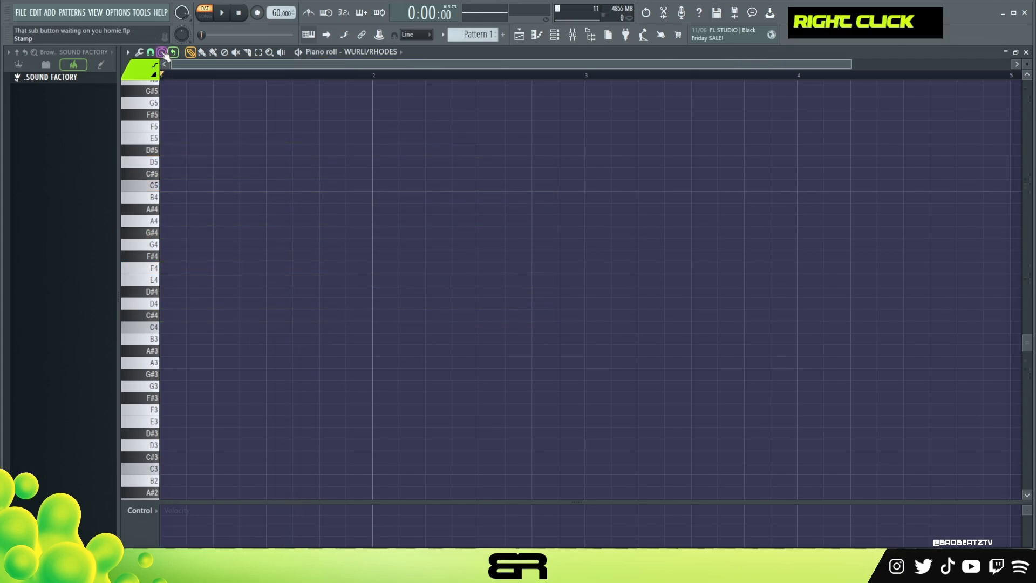
# Stamp a Major 7th chord rooted on A3 at the start of bar 1 and preview it
pyautogui.click(162, 53)
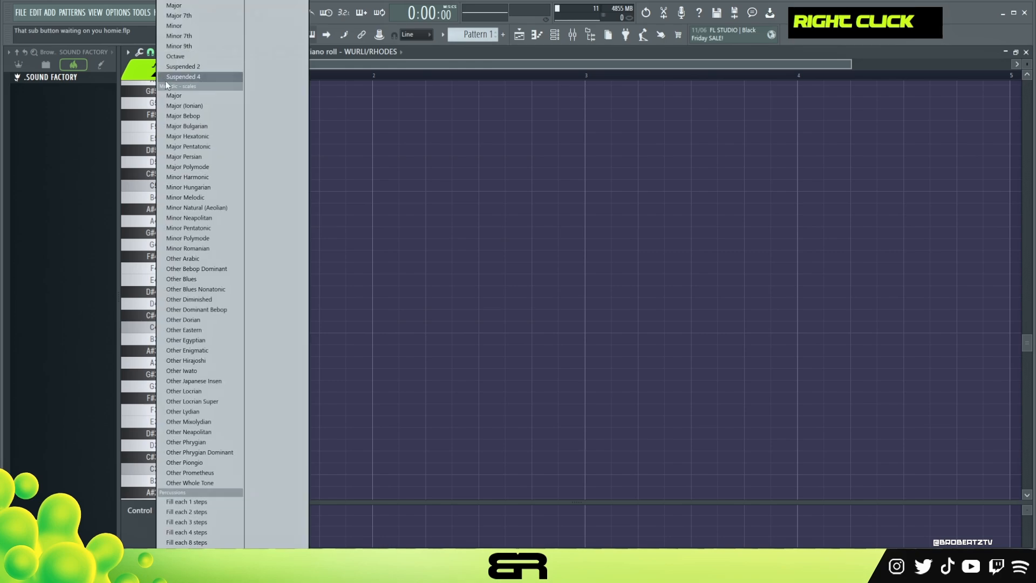
pyautogui.click(182, 16)
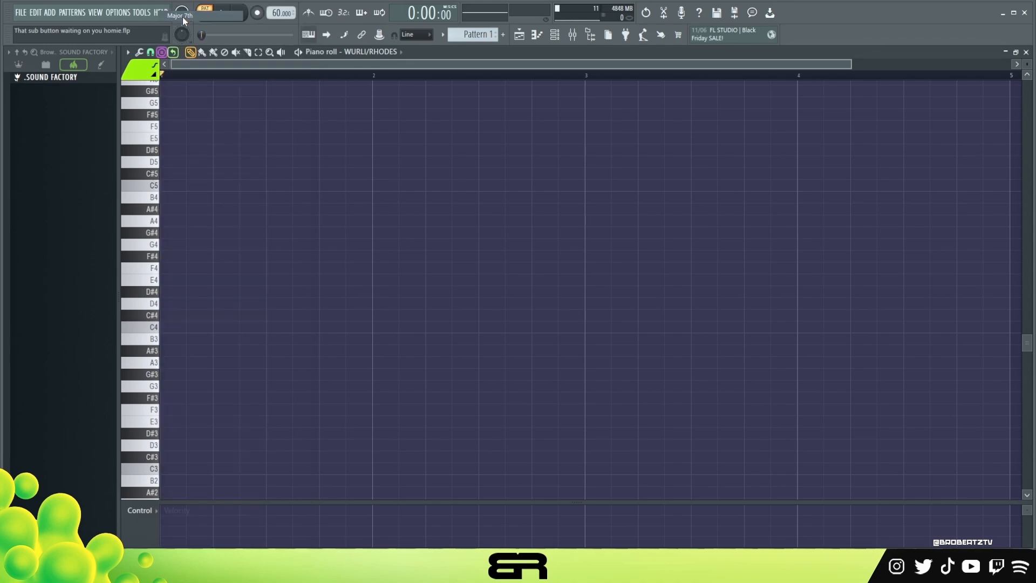
pyautogui.click(182, 361)
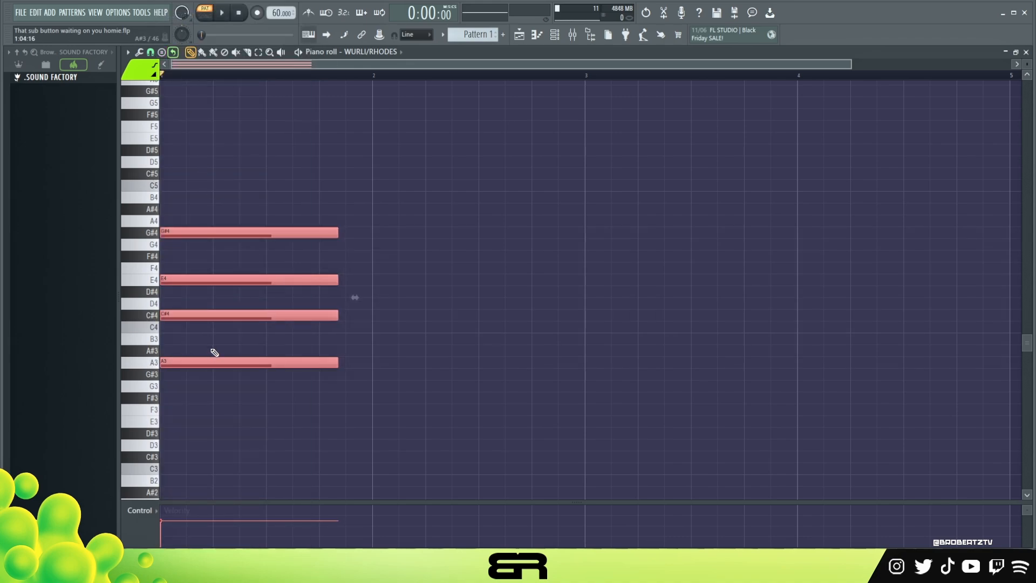
pyautogui.rightClick(405, 314)
pyautogui.moveTo(348, 224); pyautogui.dragTo(216, 326)
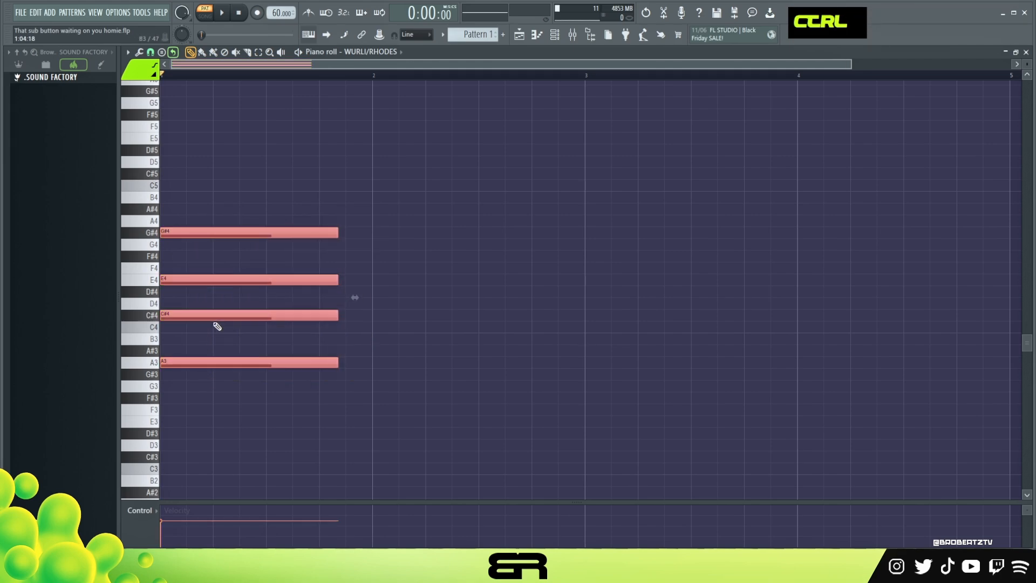
pyautogui.keyDown('alt'); pyautogui.rightClick(164, 266); pyautogui.keyUp('alt')
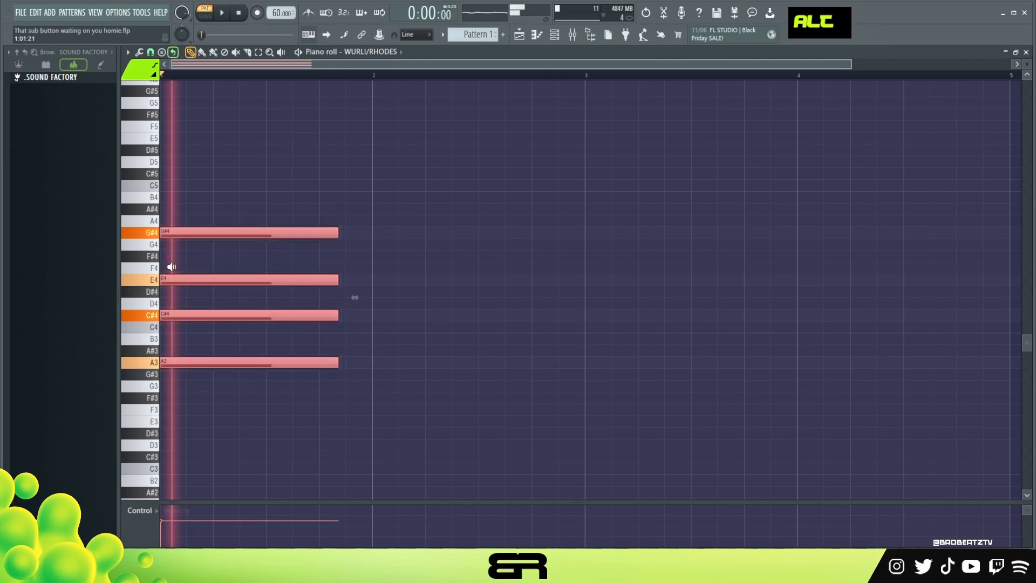
# Move the whole Major 7th chord up one octave so its root sits on A4
pyautogui.hotkey('ctrl', 's')
pyautogui.hotkey('ctrl', 'a')
pyautogui.hotkey('ctrl', 's')
pyautogui.hotkey('ctrl', 'Up')
pyautogui.scroll(3, 276, 249)
pyautogui.moveTo(849, 63); pyautogui.dragTo(737, 68)
pyautogui.doubleClick(358, 75)
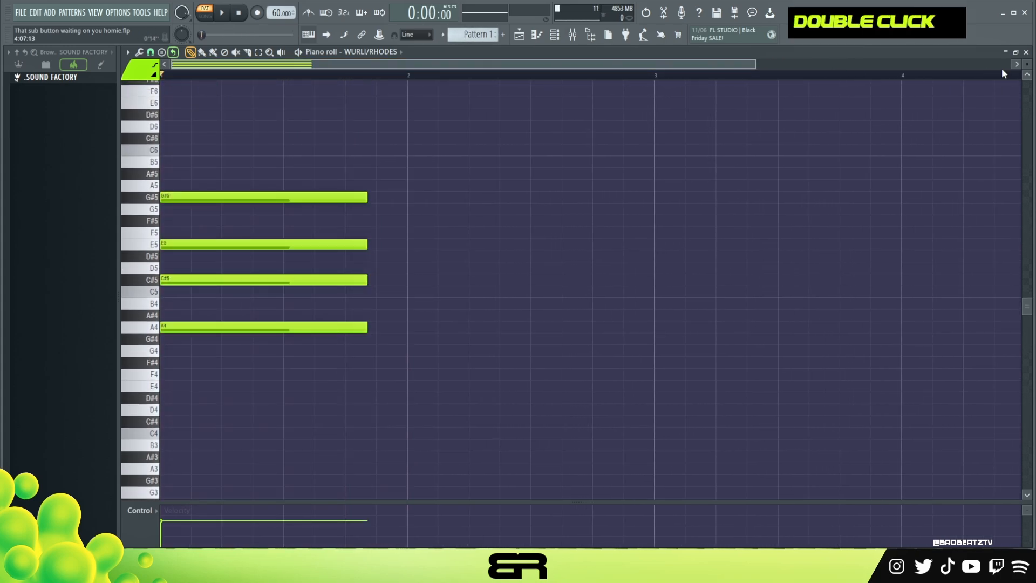
pyautogui.moveTo(1028, 65); pyautogui.dragTo(1027, 71)
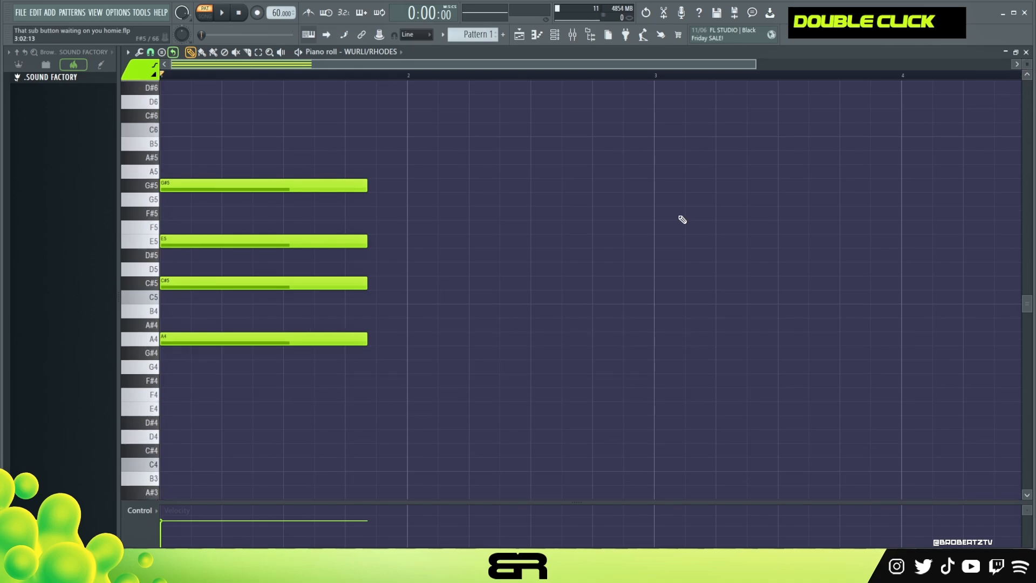
# Lengthen all four chord notes to end just before bar 2 and preview the chord
pyautogui.moveTo(406, 151); pyautogui.dragTo(309, 375)
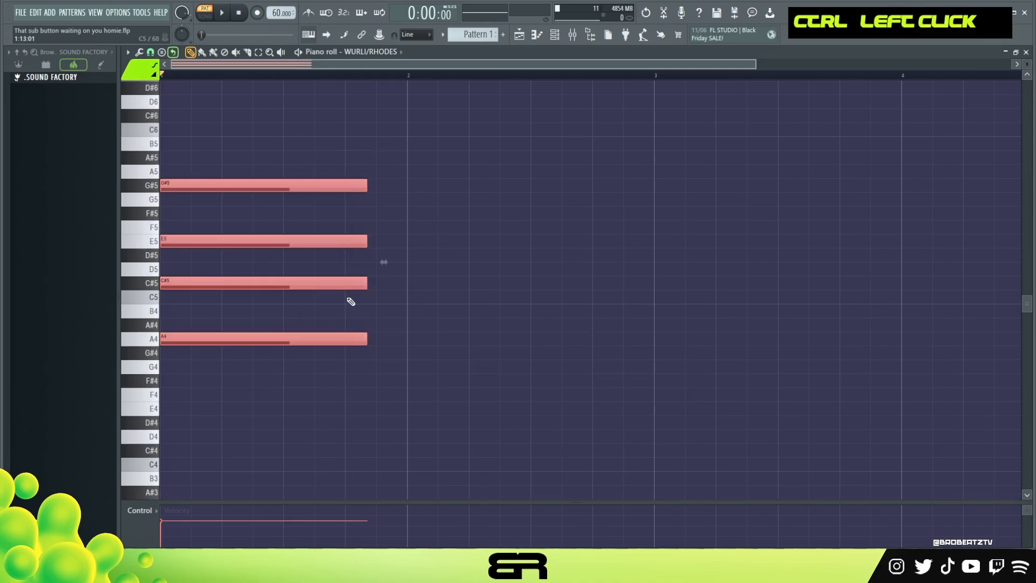
pyautogui.moveTo(367, 286); pyautogui.dragTo(400, 284)
pyautogui.rightClick(248, 301)
# Duplicate the A4 note down to F#4 as a new lowest note and play the chord
pyautogui.keyDown('ctrl'); pyautogui.click(226, 339); pyautogui.keyUp('ctrl')
pyautogui.moveTo(226, 338); pyautogui.dragTo(247, 384)
pyautogui.press('space')
pyautogui.press('space')
pyautogui.press('space')
pyautogui.press('space')
pyautogui.press('space')
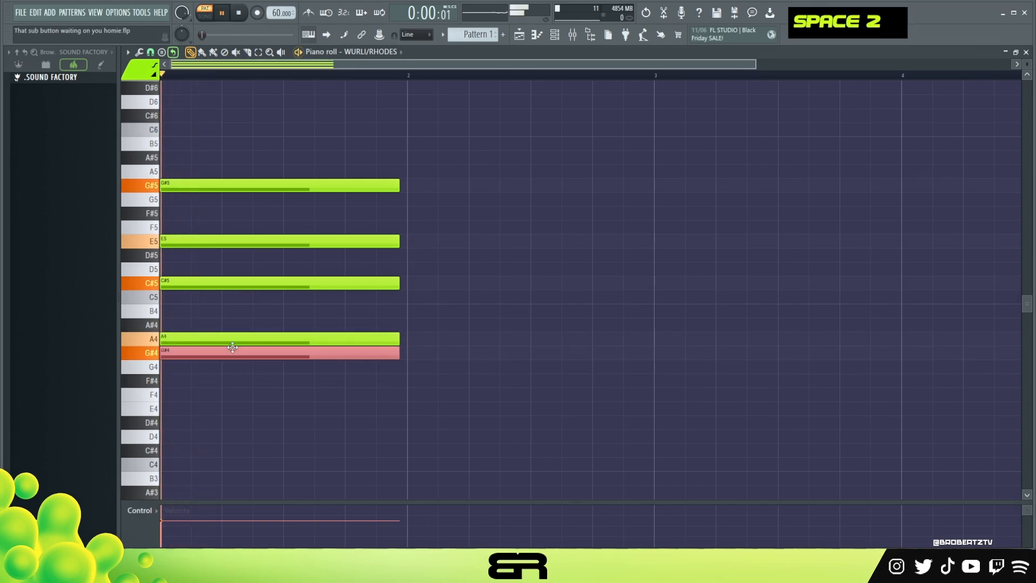
# Duplicate the F#4 note up to G#4, directly below A4, and play the chord
pyautogui.press('space')
pyautogui.moveTo(223, 383); pyautogui.dragTo(307, 352)
pyautogui.press('space')
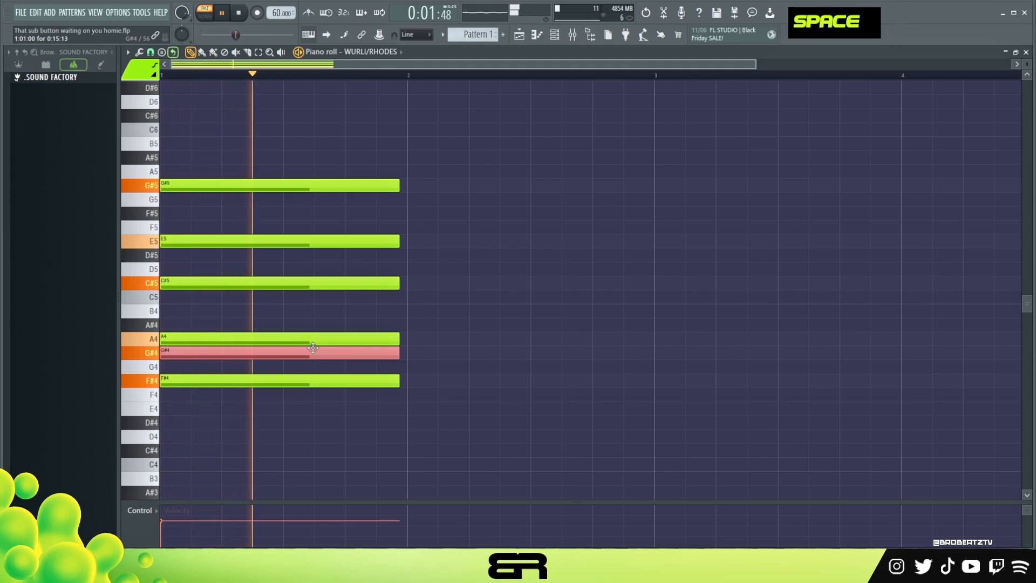
pyautogui.press('space')
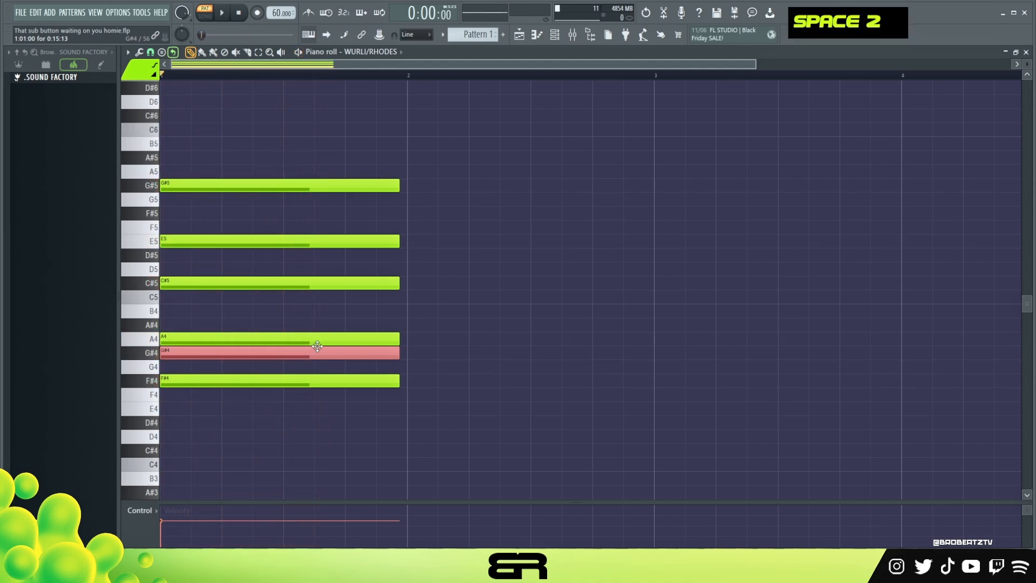
# Place temporary A4 and G#4 notes in bar 2 beyond the chord and remove them
pyautogui.moveTo(202, 356)
pyautogui.mouseDown()
pyautogui.moveTo(280, 355)
pyautogui.moveTo(179, 358)
pyautogui.mouseUp()
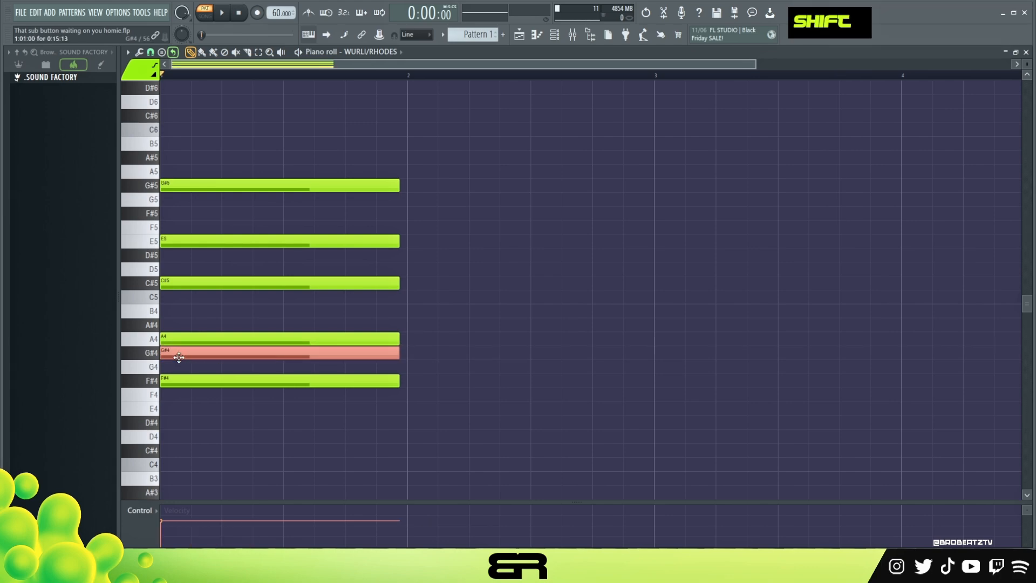
pyautogui.click(475, 343)
pyautogui.click(475, 353)
pyautogui.moveTo(455, 318); pyautogui.dragTo(533, 371)
pyautogui.rightClick(499, 348)
# Copy the G#4 note past the end of the chord, raise the copy an octave to G#5, and discard it
pyautogui.moveTo(316, 349)
pyautogui.mouseDown()
pyautogui.moveTo(497, 349)
pyautogui.moveTo(496, 369)
pyautogui.mouseUp()
pyautogui.hotkey('ctrl', 'Up')
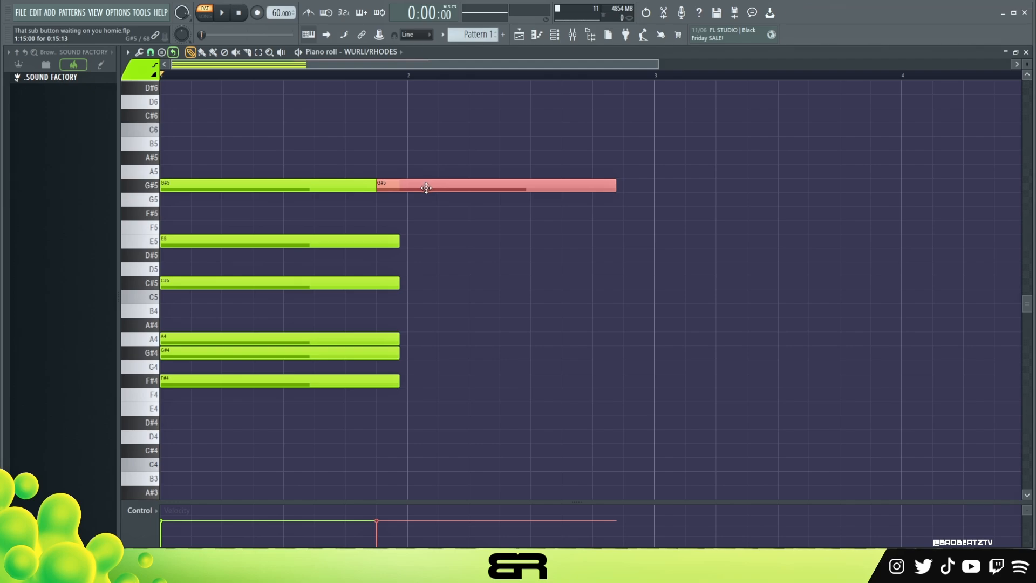
pyautogui.moveTo(424, 186); pyautogui.dragTo(331, 183)
pyautogui.rightClick(331, 184)
# Duplicate the E5 note an octave higher on E6 as the top note and play the full chord
pyautogui.moveTo(261, 227); pyautogui.dragTo(254, 251)
pyautogui.hotkey('ctrl', 'Up')
pyautogui.scroll(2, 359, 280)
pyautogui.press('space')
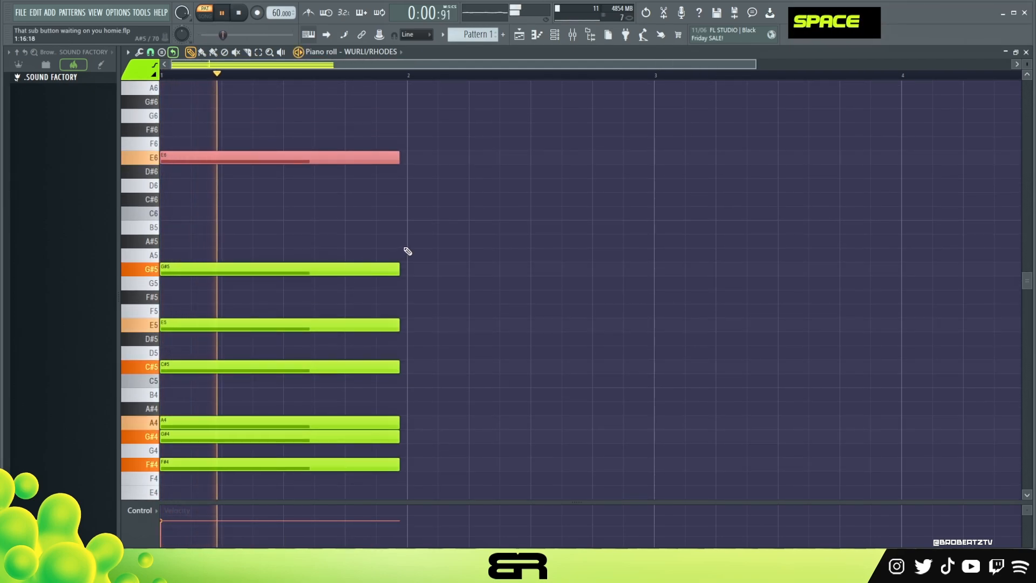
pyautogui.rightClick(491, 269)
pyautogui.scroll(-3, 453, 284)
pyautogui.press('space')
# Lengthen all seven chord notes slightly so they end right before bar 2, and preview the chord
pyautogui.moveTo(404, 407); pyautogui.dragTo(186, 80)
pyautogui.scroll(-2, 346, 231)
pyautogui.rightClick(469, 224)
pyautogui.moveTo(392, 103); pyautogui.dragTo(270, 471)
pyautogui.moveTo(398, 447); pyautogui.dragTo(403, 447)
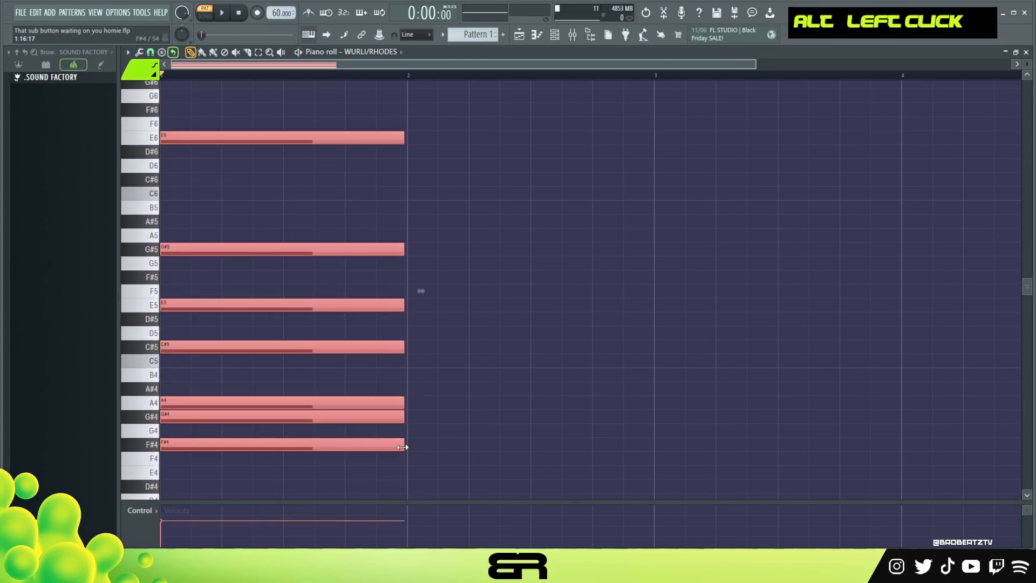
pyautogui.rightClick(429, 457)
pyautogui.hotkey('ctrl', 'z')
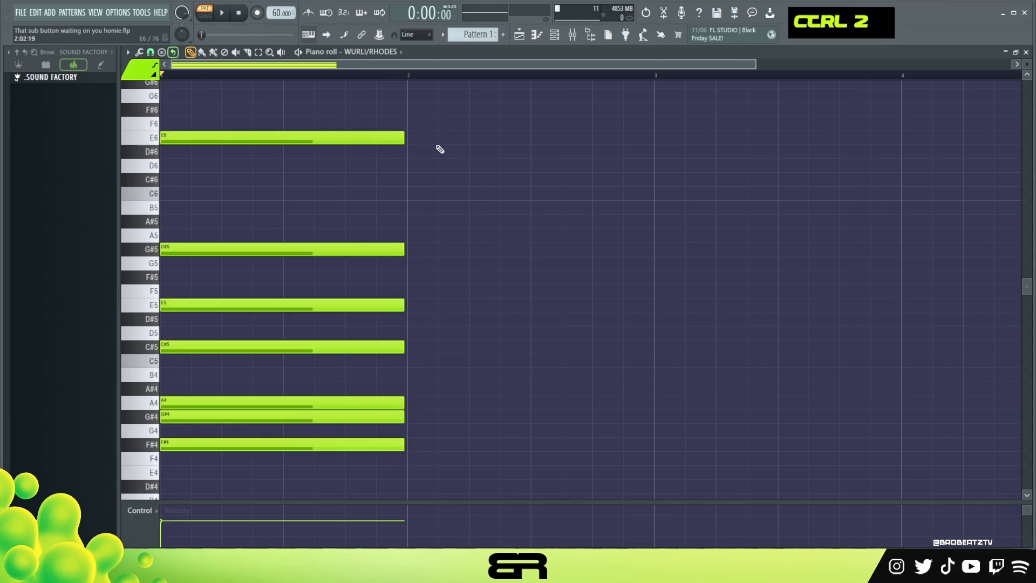
# Apply the Strum tool to all seven chord notes to stagger their starts, ends and velocities
pyautogui.moveTo(384, 116); pyautogui.dragTo(168, 456)
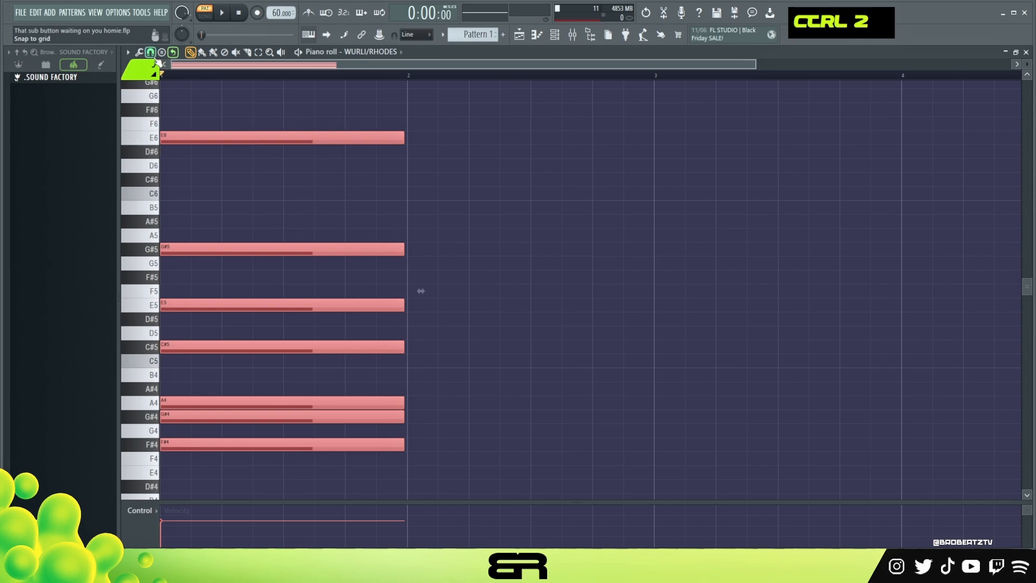
pyautogui.click(139, 52)
pyautogui.click(176, 190)
pyautogui.click(588, 313)
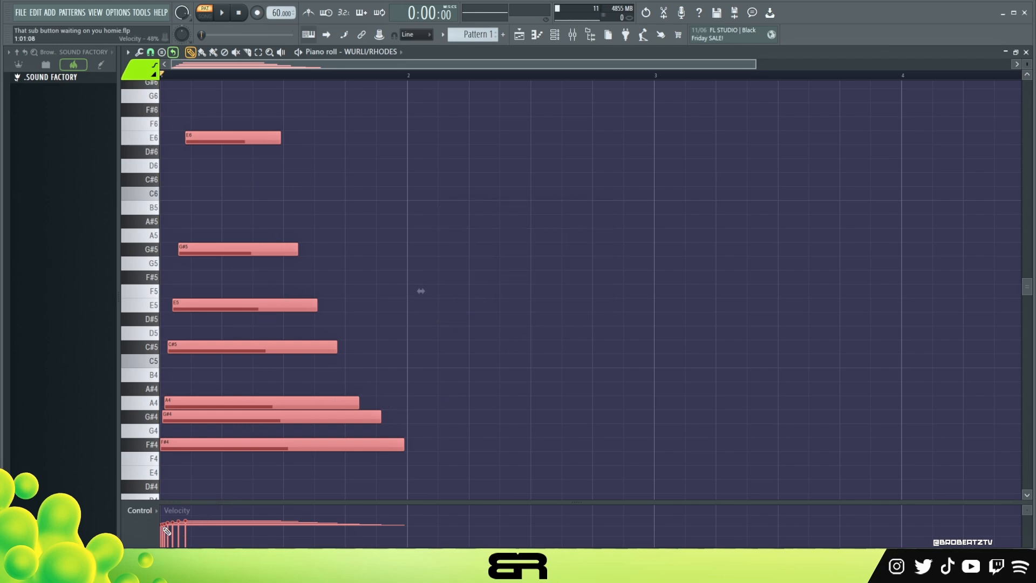
# Ramp the chord's velocities so they rise from the lowest note to the highest, using a temporarily enlarged velocity lane, and preview the chord
pyautogui.moveTo(184, 524)
pyautogui.mouseDown()
pyautogui.moveTo(161, 533)
pyautogui.moveTo(188, 331)
pyautogui.mouseUp()
pyautogui.moveTo(206, 386); pyautogui.dragTo(143, 502)
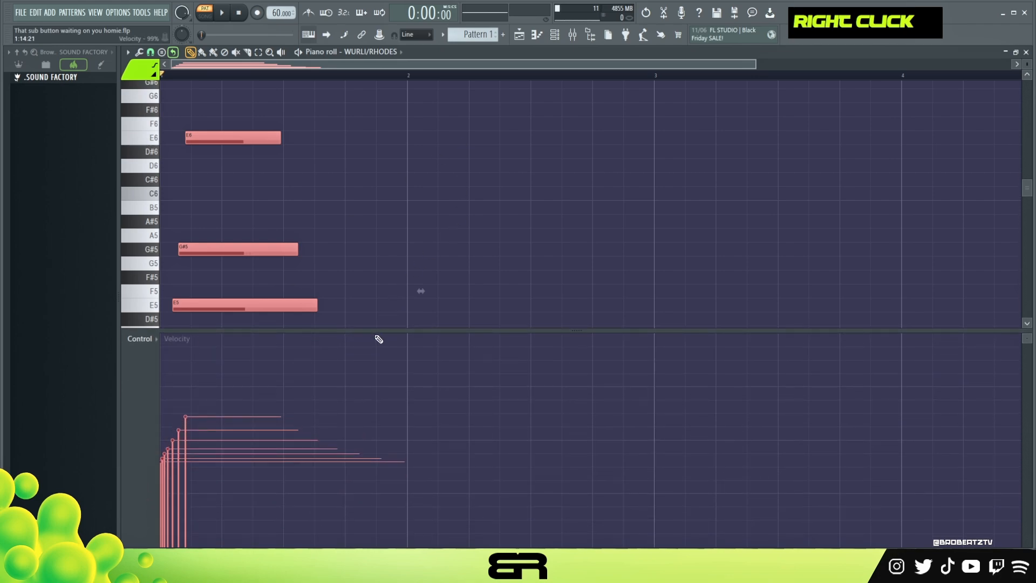
pyautogui.press('space')
pyautogui.press('space')
pyautogui.moveTo(374, 331); pyautogui.dragTo(345, 486)
# Move the staggered upper chord notes back to start at the beginning of bar 1, and preview the chord
pyautogui.rightClick(512, 348)
pyautogui.keyDown('ctrl'); pyautogui.click(222, 142); pyautogui.keyUp('ctrl')
pyautogui.moveTo(222, 142); pyautogui.dragTo(168, 141)
pyautogui.moveTo(227, 254); pyautogui.dragTo(201, 254)
pyautogui.moveTo(207, 303); pyautogui.dragTo(184, 304)
pyautogui.moveTo(187, 347); pyautogui.dragTo(179, 346)
pyautogui.moveTo(187, 402); pyautogui.dragTo(179, 414)
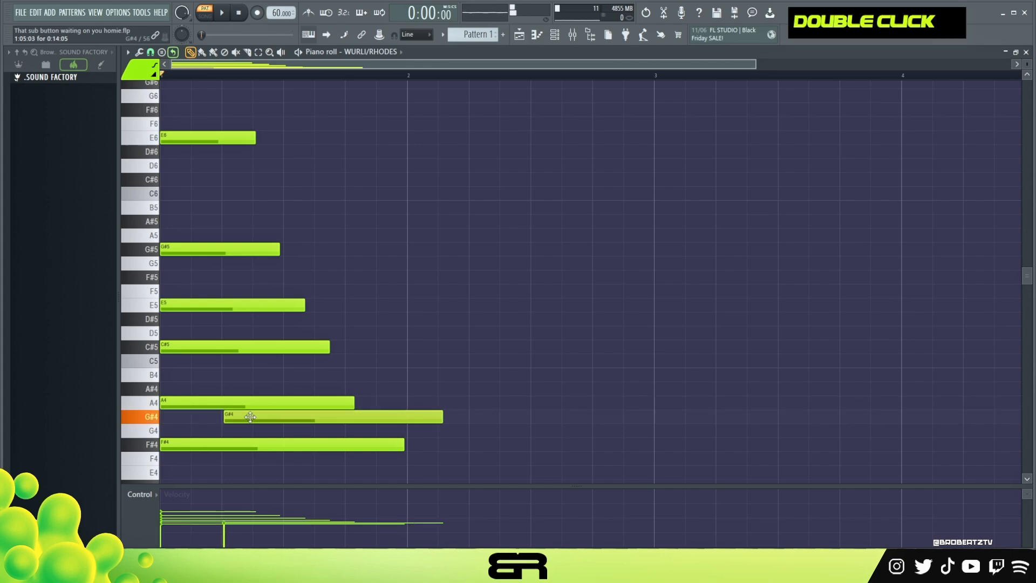
pyautogui.press('space')
pyautogui.press('space')
# Nudge the upper chord notes progressively later by a few ticks to create a tight strum, and preview the chord
pyautogui.moveTo(231, 103); pyautogui.dragTo(182, 406)
pyautogui.scroll(-1, 183, 402)
pyautogui.scroll(-1, 197, 342)
pyautogui.scroll(1, 197, 342)
pyautogui.scroll(-1, 197, 342)
pyautogui.scroll(1, 199, 342)
pyautogui.scroll(-1, 196, 340)
pyautogui.moveTo(213, 99); pyautogui.dragTo(218, 314)
pyautogui.scroll(-1, 212, 291)
pyautogui.moveTo(197, 124); pyautogui.dragTo(199, 176)
pyautogui.scroll(-1, 207, 206)
pyautogui.press('space')
# Fine-tune the start of the E6 note, nudge G#5 to start at 1:01:06, and preview the chord
pyautogui.press('space')
pyautogui.scroll(1, 207, 162)
pyautogui.scroll(2, 211, 162)
pyautogui.press('space')
pyautogui.press('space')
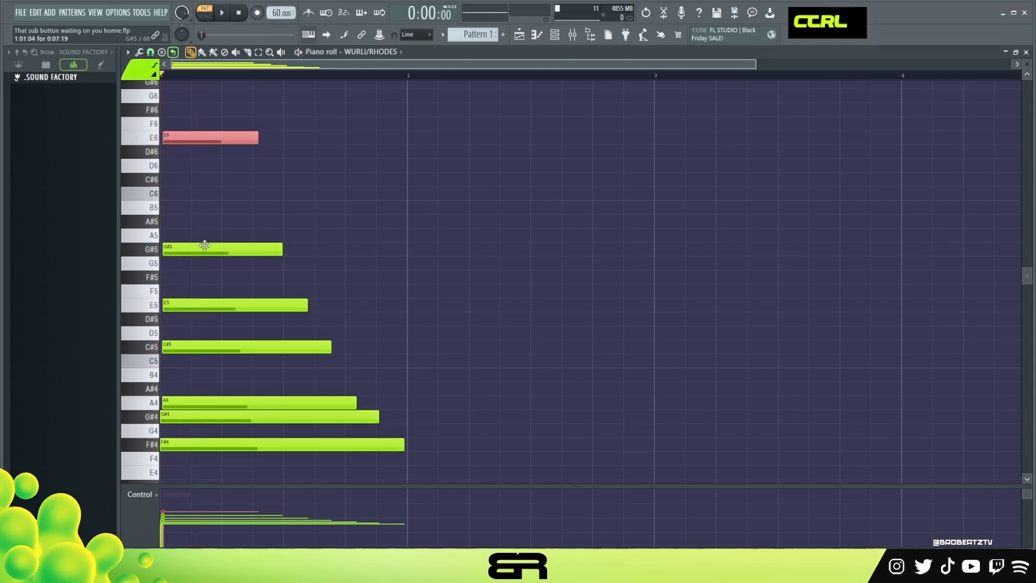
pyautogui.keyDown('ctrl'); pyautogui.click(205, 247); pyautogui.keyUp('ctrl')
pyautogui.press('space')
pyautogui.scroll(-1, 209, 253)
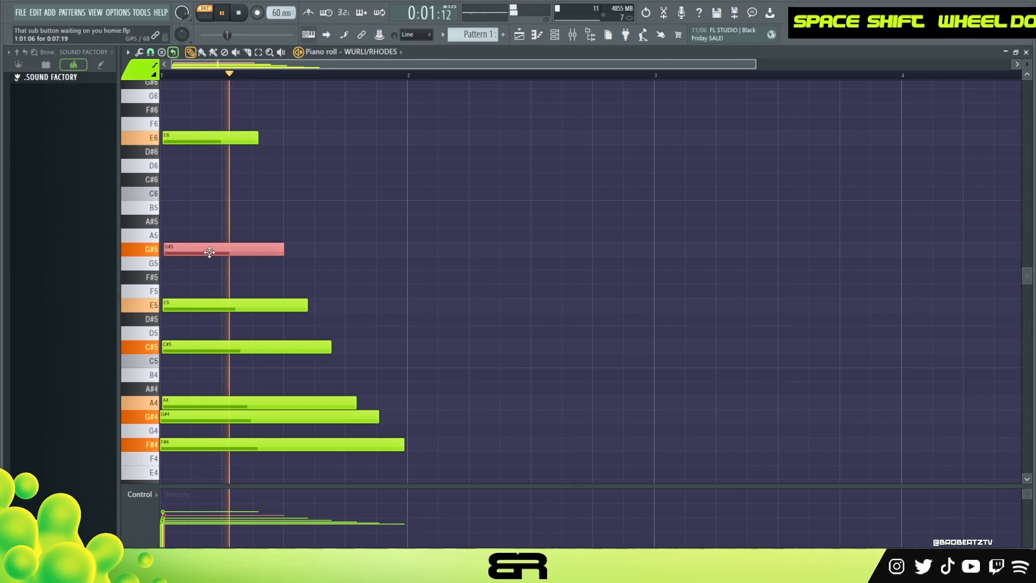
pyautogui.press('space')
# Lengthen the E6, G#5, E5, C#5, A4 and G#4 notes individually so they end just before bar 2
pyautogui.moveTo(257, 139); pyautogui.dragTo(398, 139)
pyautogui.hotkey('alt', 'z')
pyautogui.moveTo(285, 249); pyautogui.dragTo(388, 249)
pyautogui.hotkey('alt', 'z')
pyautogui.moveTo(307, 305); pyautogui.dragTo(393, 305)
pyautogui.hotkey('alt', 'z')
pyautogui.moveTo(330, 350); pyautogui.dragTo(398, 351)
pyautogui.hotkey('alt', 'z')
pyautogui.moveTo(356, 403); pyautogui.dragTo(395, 419)
pyautogui.hotkey('alt', 'z')
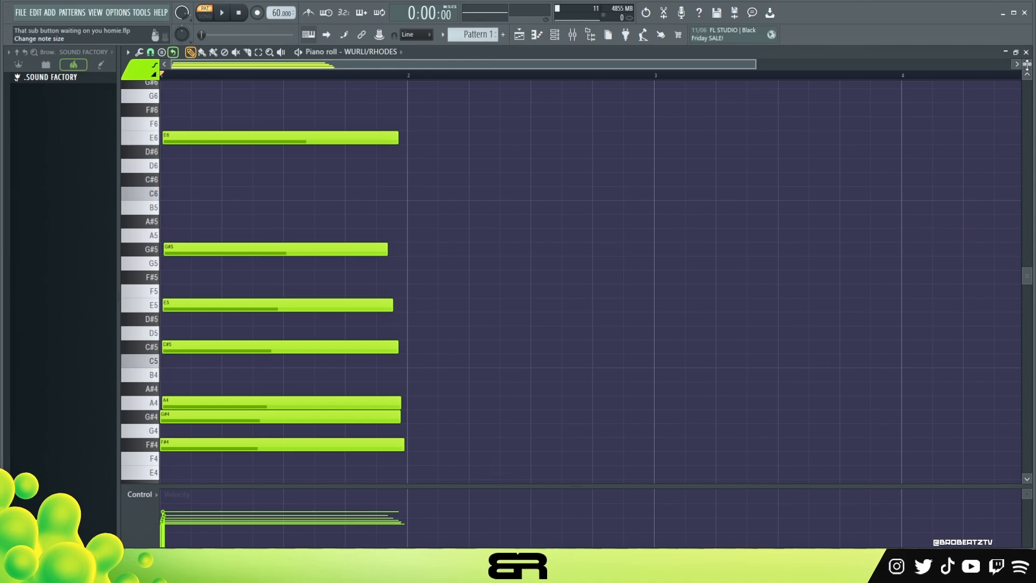
# Shorten the E5 note to end just before 1:11:00 and add a short second E5 at 1:11:00
pyautogui.scroll(-1, 1027, 63)
pyautogui.rightClick(606, 257)
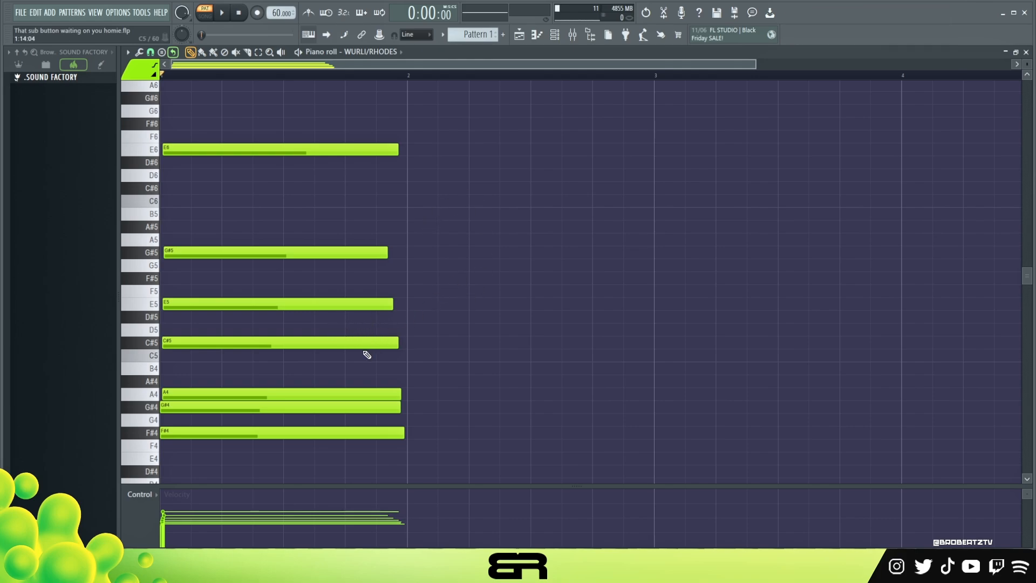
pyautogui.keyDown('alt'); pyautogui.click(391, 306); pyautogui.keyUp('alt')
pyautogui.moveTo(339, 315); pyautogui.dragTo(338, 315)
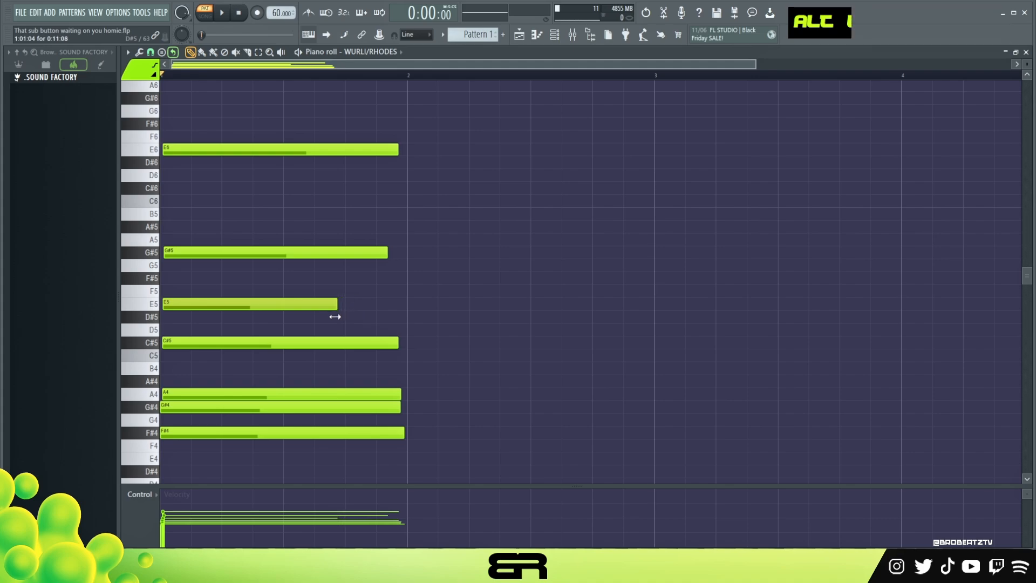
pyautogui.press('space')
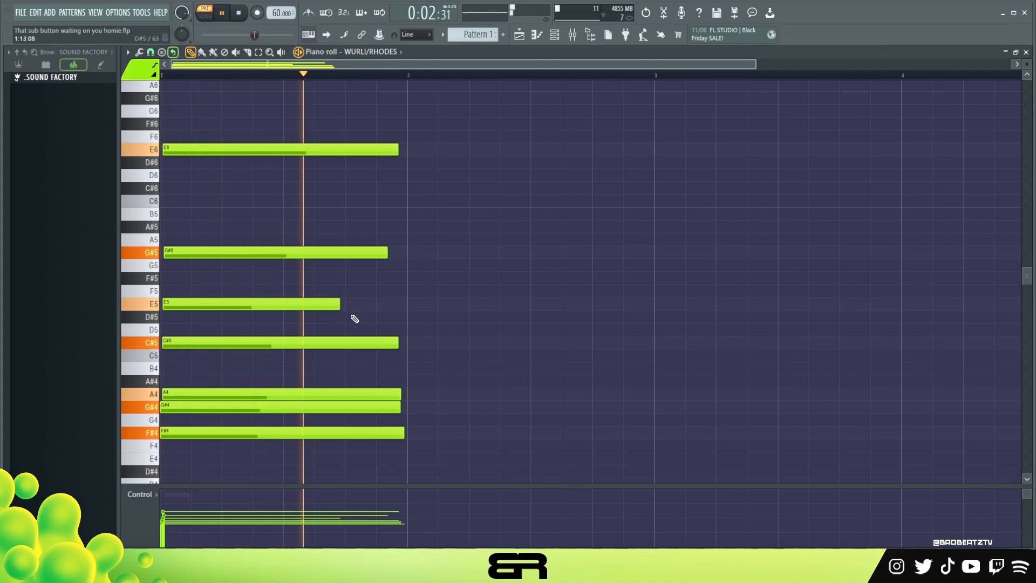
pyautogui.press('space')
pyautogui.moveTo(339, 315); pyautogui.dragTo(314, 315)
pyautogui.click(315, 304)
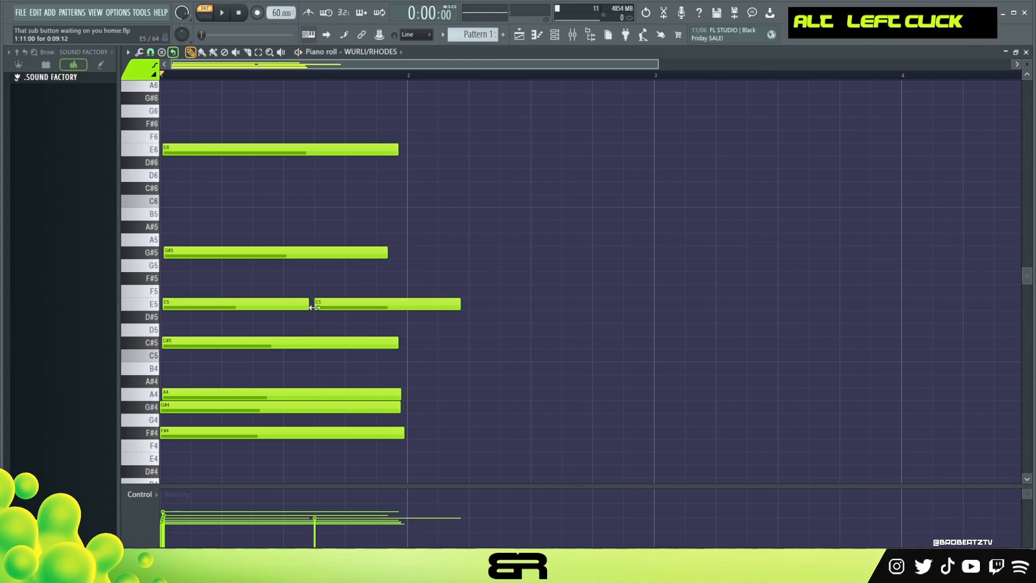
pyautogui.moveTo(461, 304); pyautogui.dragTo(341, 311)
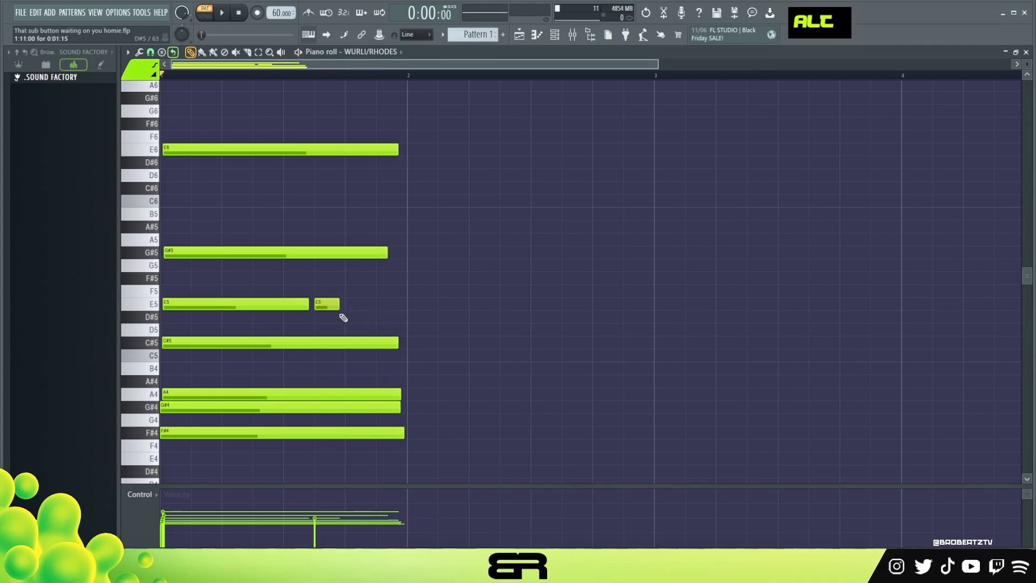
# Raise the velocity of all notes and add a third, very short E5 right after the second one
pyautogui.keyDown('ctrl'); pyautogui.click(346, 308); pyautogui.keyUp('ctrl')
pyautogui.scroll(3, 351, 301)
pyautogui.press('space')
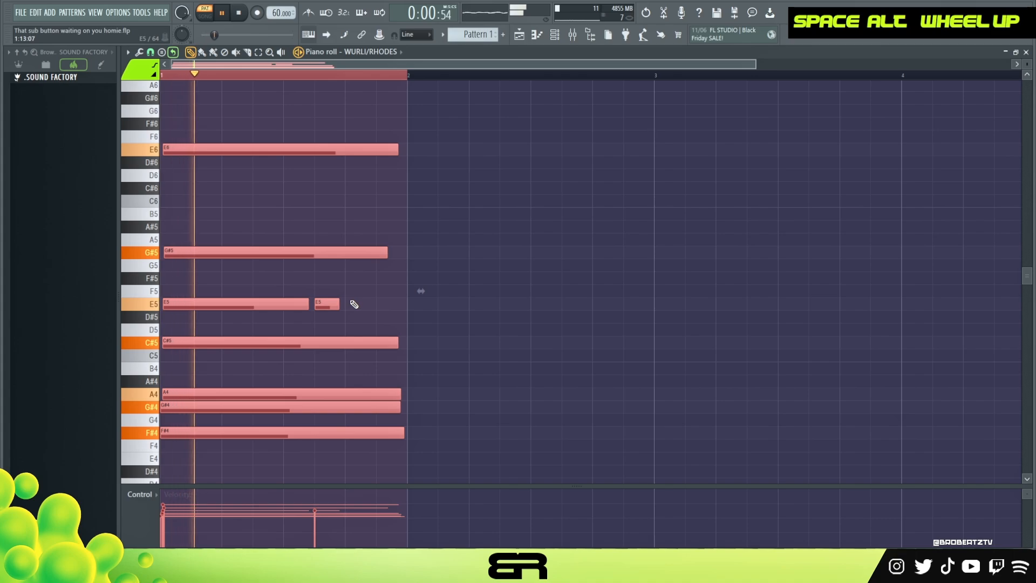
pyautogui.press('space')
pyautogui.rightClick(385, 298)
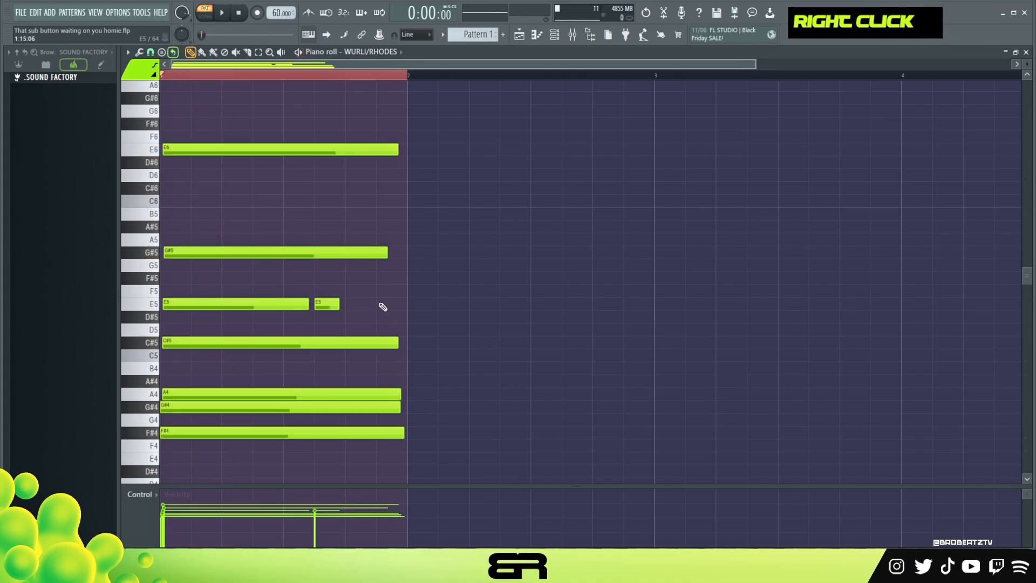
pyautogui.click(348, 309)
pyautogui.moveTo(369, 305); pyautogui.dragTo(350, 312)
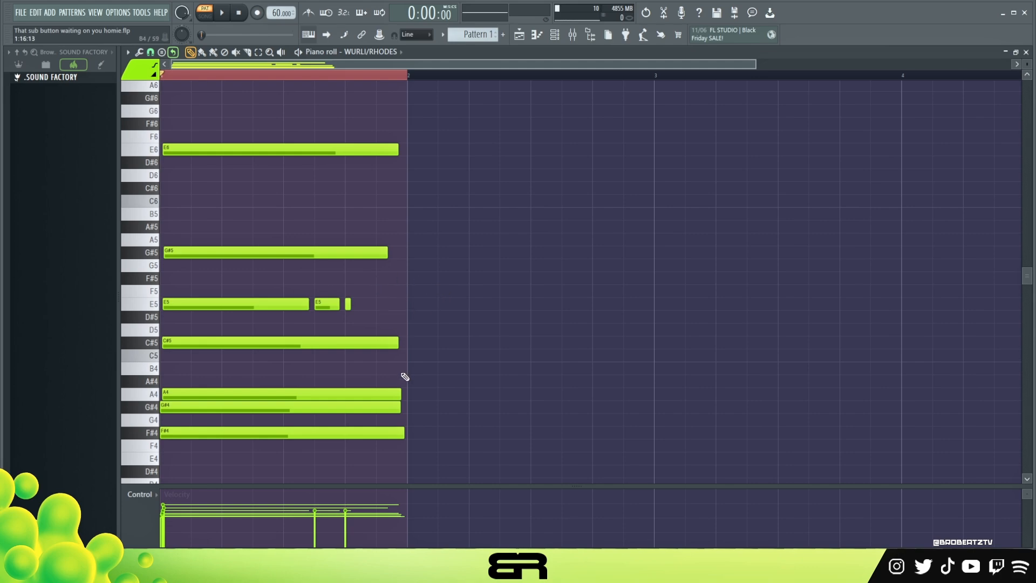
pyautogui.moveTo(385, 337); pyautogui.dragTo(421, 362)
pyautogui.keyDown('ctrl'); pyautogui.click(463, 354); pyautogui.keyUp('ctrl')
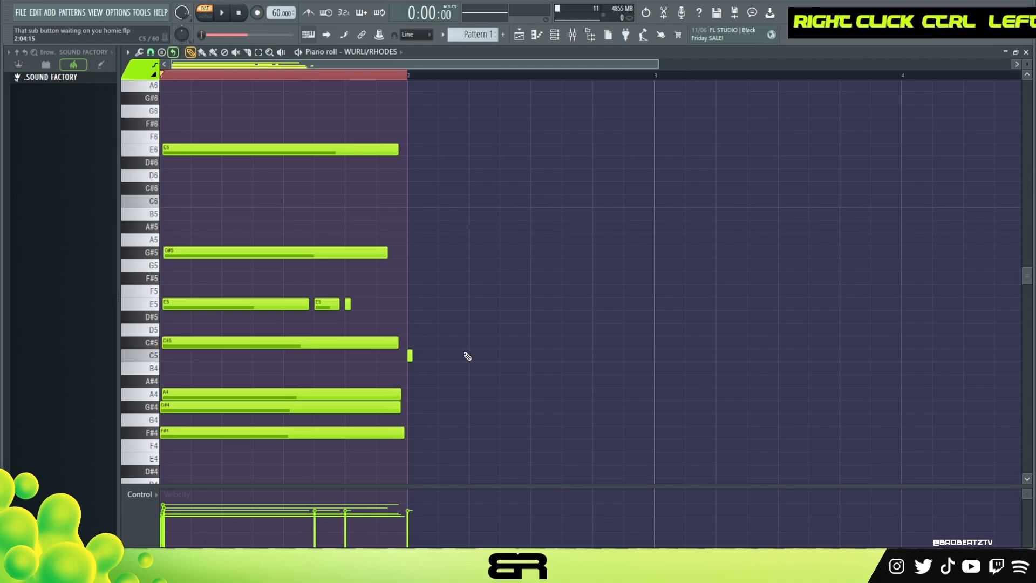
pyautogui.rightClick(410, 355)
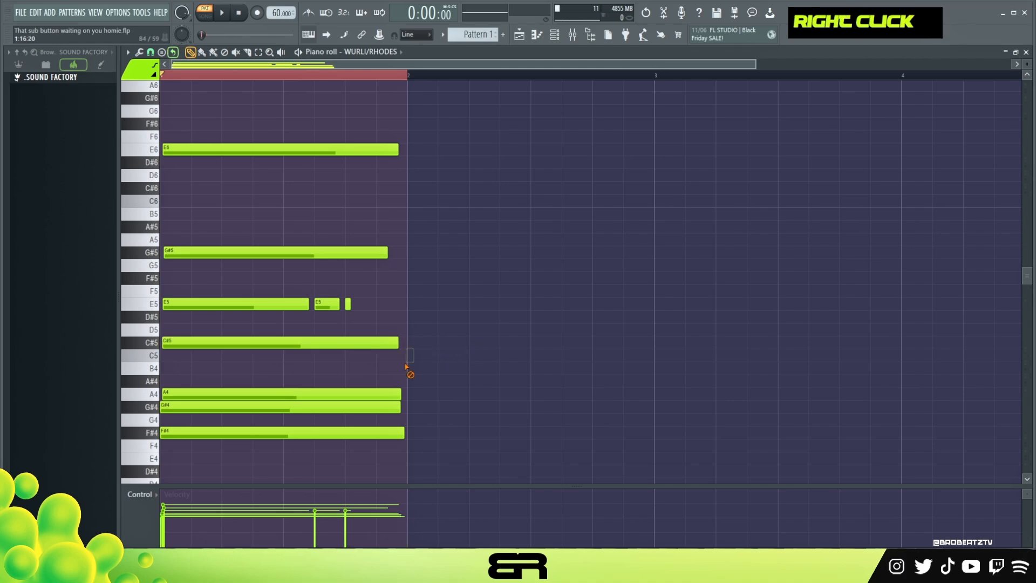
# Clear the bar 1 time selection and add a short F#5 note near the end of bar 1
pyautogui.doubleClick(384, 79)
pyautogui.press('alt')
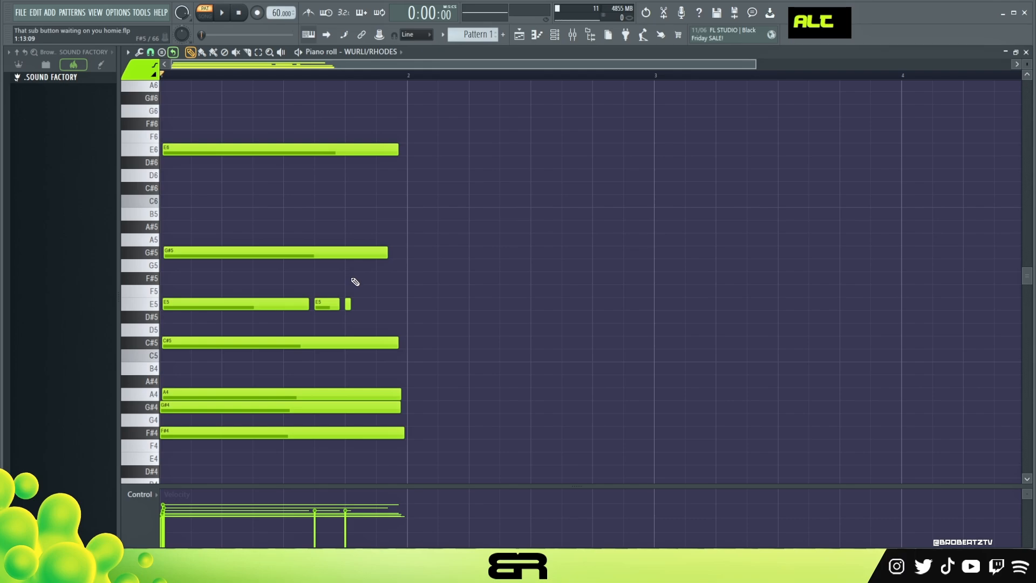
pyautogui.keyDown('alt'); pyautogui.click(354, 280); pyautogui.keyUp('alt')
pyautogui.moveTo(352, 280); pyautogui.dragTo(385, 280)
pyautogui.keyDown('alt'); pyautogui.click(366, 279); pyautogui.keyUp('alt')
pyautogui.keyDown('ctrl'); pyautogui.click(366, 279); pyautogui.keyUp('ctrl')
pyautogui.hotkey('ctrl', 'Down')
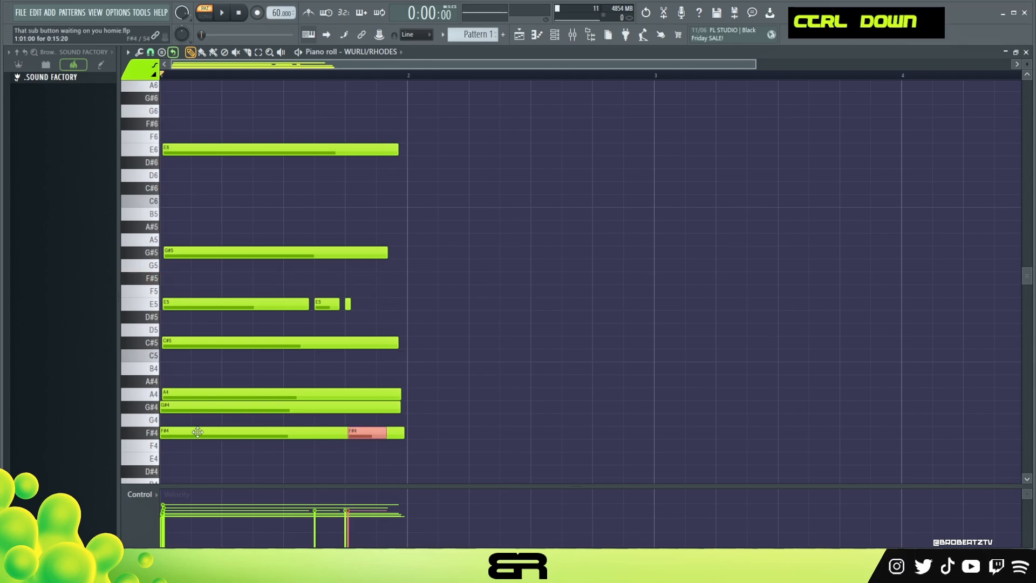
pyautogui.hotkey('ctrl', 'Up')
pyautogui.rightClick(458, 321)
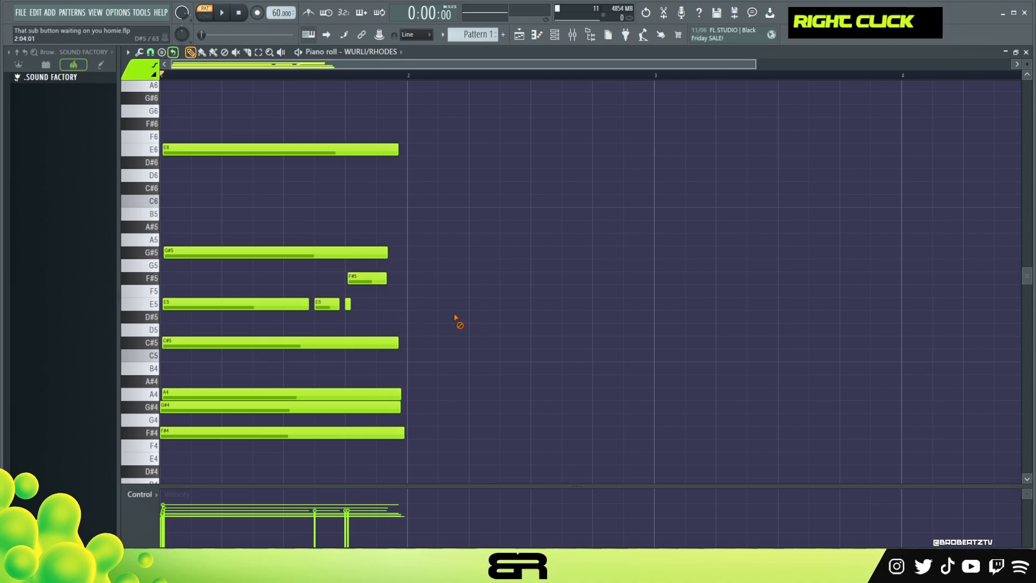
# Shorten the G#5 note to end before the F#5, and raise the F#5 note's velocity slightly while previewing
pyautogui.press('alt')
pyautogui.moveTo(387, 253); pyautogui.dragTo(330, 252)
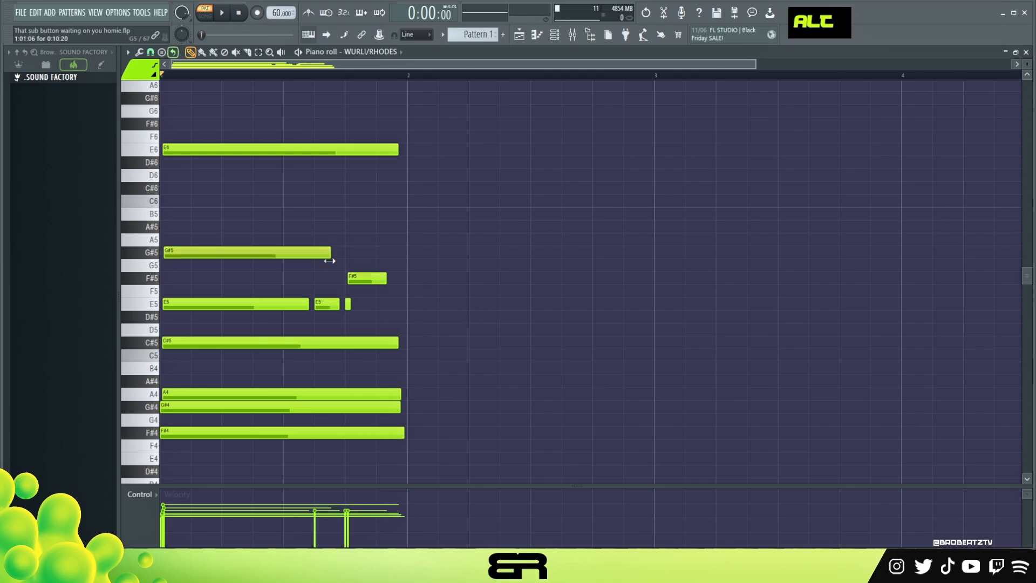
pyautogui.press('space')
pyautogui.keyDown('alt'); pyautogui.scroll(4, 372, 290); pyautogui.keyUp('alt')
pyautogui.press('space')
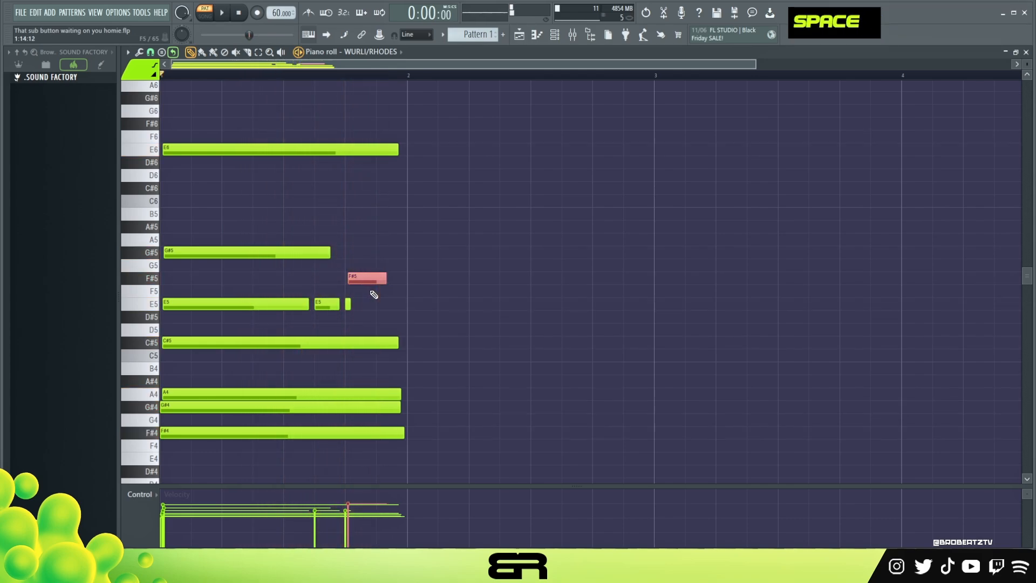
# Shorten the F#5 note and add a second short F#5 at 1:15:00
pyautogui.click(386, 278)
pyautogui.keyDown('ctrl'); pyautogui.click(386, 279); pyautogui.keyUp('ctrl')
pyautogui.hotkey('alt', '2')
pyautogui.keyDown('alt'); pyautogui.moveTo(387, 279); pyautogui.dragTo(373, 281); pyautogui.keyUp('alt')
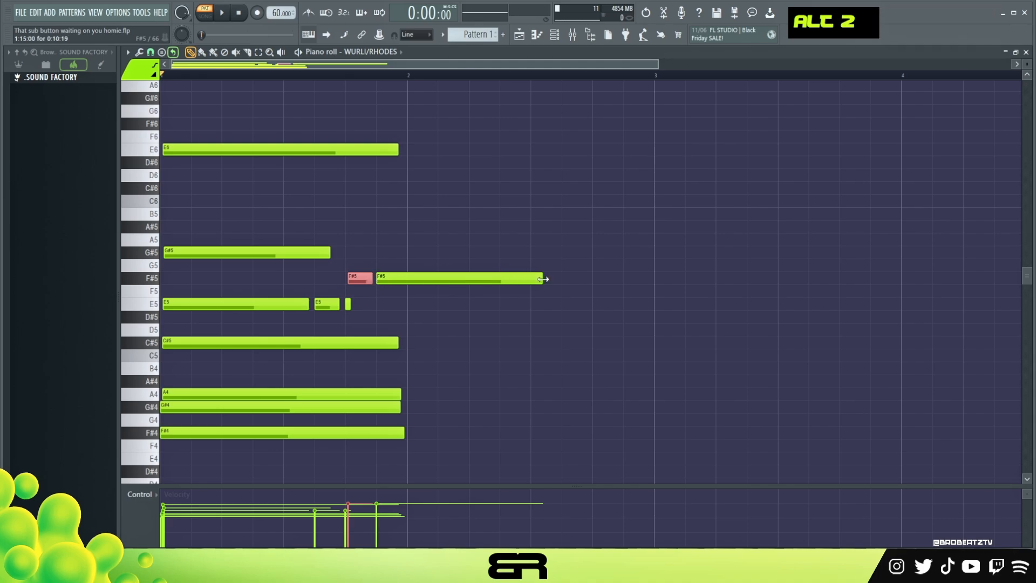
pyautogui.keyDown('alt'); pyautogui.moveTo(543, 278); pyautogui.dragTo(395, 283); pyautogui.keyUp('alt')
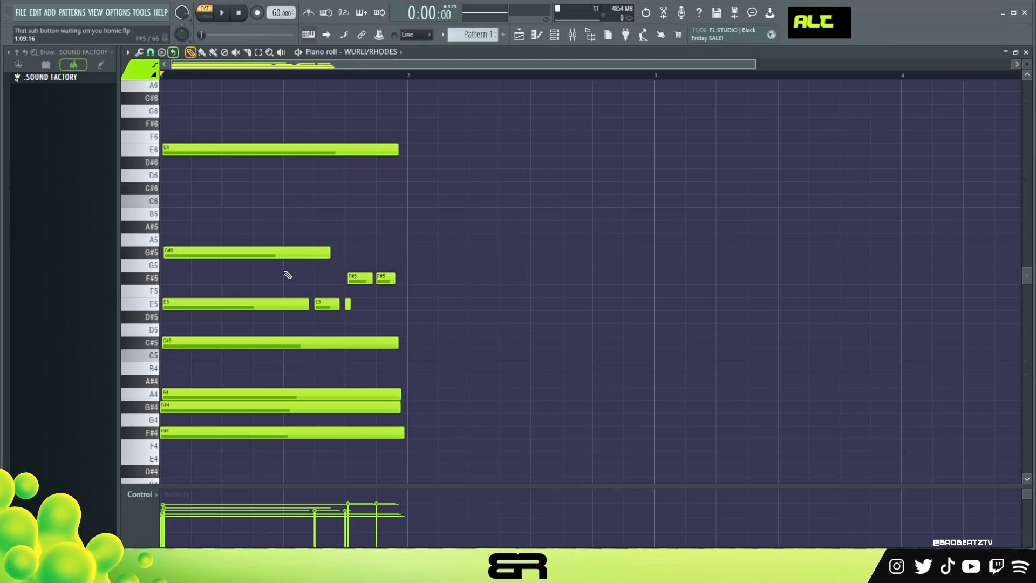
# Copy the G#5, E5 and C#5 notes to the start of bar 2, placing the C#5 copy on C5
pyautogui.keyDown('ctrl'); pyautogui.click(259, 248); pyautogui.keyUp('ctrl')
pyautogui.keyDown('shift'); pyautogui.click(423, 252); pyautogui.keyUp('shift')
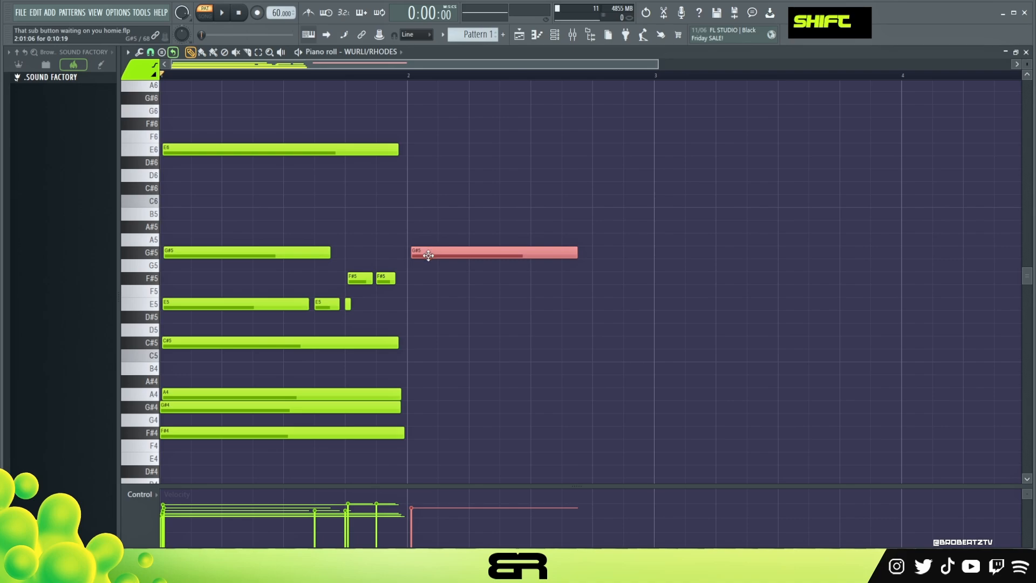
pyautogui.keyDown('ctrl'); pyautogui.click(262, 302); pyautogui.keyUp('ctrl')
pyautogui.keyDown('shift'); pyautogui.moveTo(237, 304); pyautogui.dragTo(452, 301); pyautogui.keyUp('shift')
pyautogui.keyDown('ctrl'); pyautogui.click(196, 343); pyautogui.keyUp('ctrl')
pyautogui.keyDown('shift'); pyautogui.moveTo(200, 343); pyautogui.dragTo(424, 357); pyautogui.keyUp('shift')
pyautogui.keyDown('alt'); pyautogui.rightClick(421, 317); pyautogui.keyUp('alt')
pyautogui.keyDown('alt'); pyautogui.rightClick(424, 349); pyautogui.keyUp('alt')
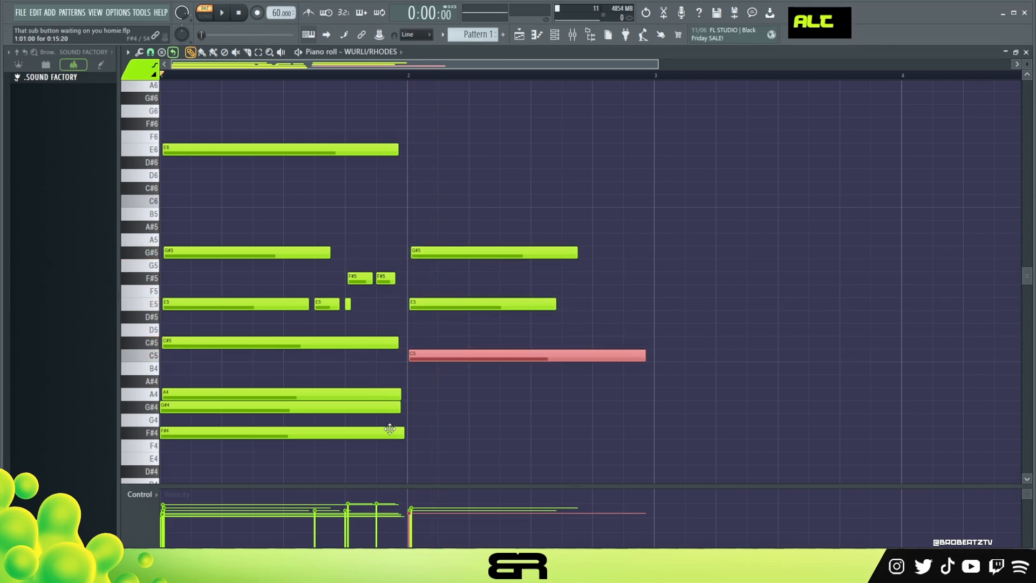
# Copy the G#4 and F#4 notes to the start of bar 2, and preview both chords
pyautogui.keyDown('ctrl'); pyautogui.click(320, 407); pyautogui.keyUp('ctrl')
pyautogui.moveTo(242, 413); pyautogui.dragTo(480, 416)
pyautogui.keyDown('ctrl'); pyautogui.click(278, 432); pyautogui.keyUp('ctrl')
pyautogui.moveTo(278, 431); pyautogui.dragTo(441, 428)
pyautogui.press('space')
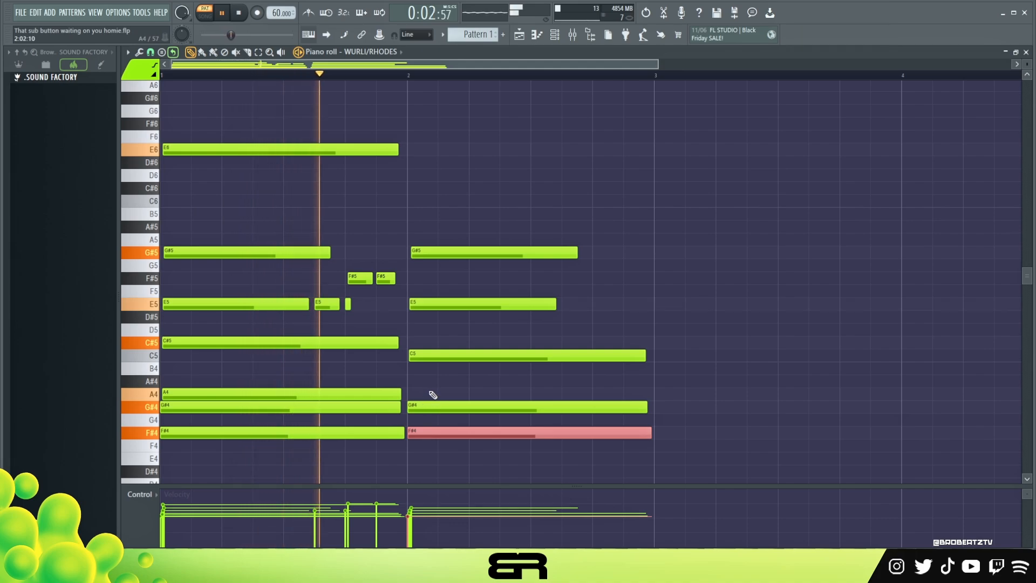
pyautogui.press('space')
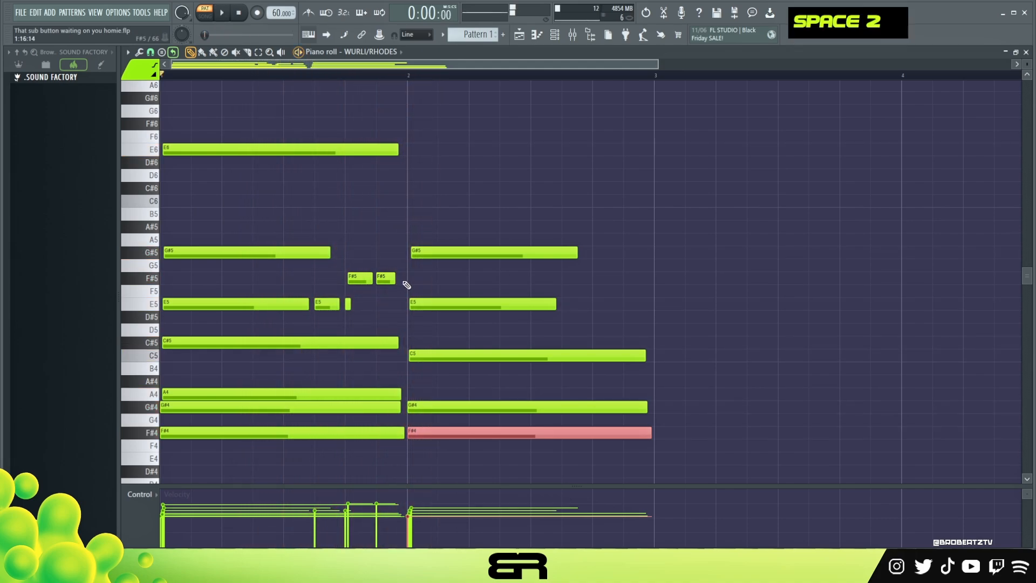
# Shorten the first chord's C#5, A4, G#4 and F#4 notes, and shift the second chord earlier to about 1:15:00
pyautogui.moveTo(453, 222); pyautogui.dragTo(465, 439)
pyautogui.moveTo(383, 337); pyautogui.dragTo(382, 438)
pyautogui.moveTo(400, 400); pyautogui.dragTo(372, 401)
pyautogui.moveTo(460, 211); pyautogui.dragTo(442, 441)
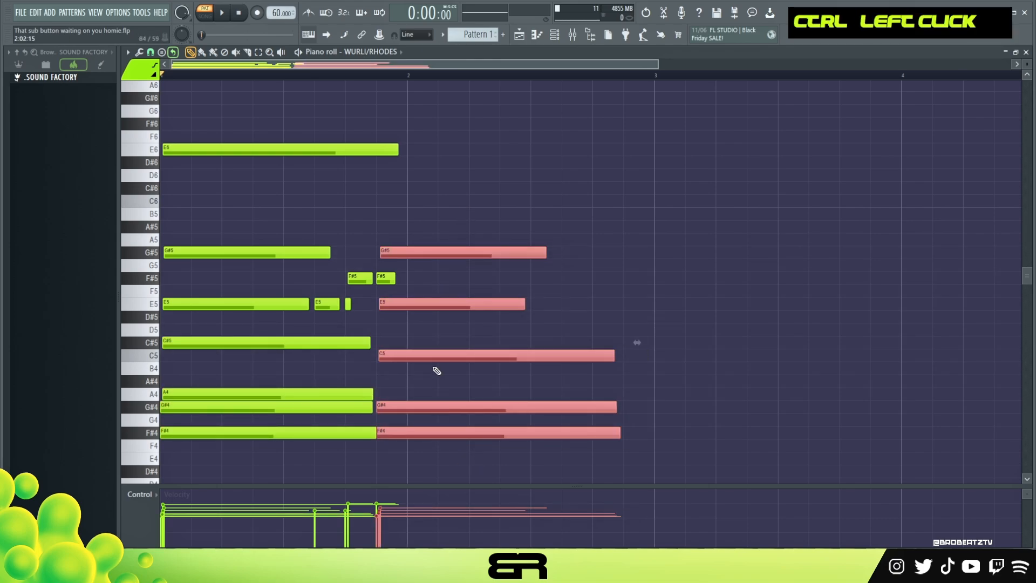
pyautogui.press('space')
# Shorten the E6 note and add a D#6 note on top of the second chord at 1:15:00 during playback
pyautogui.rightClick(397, 163)
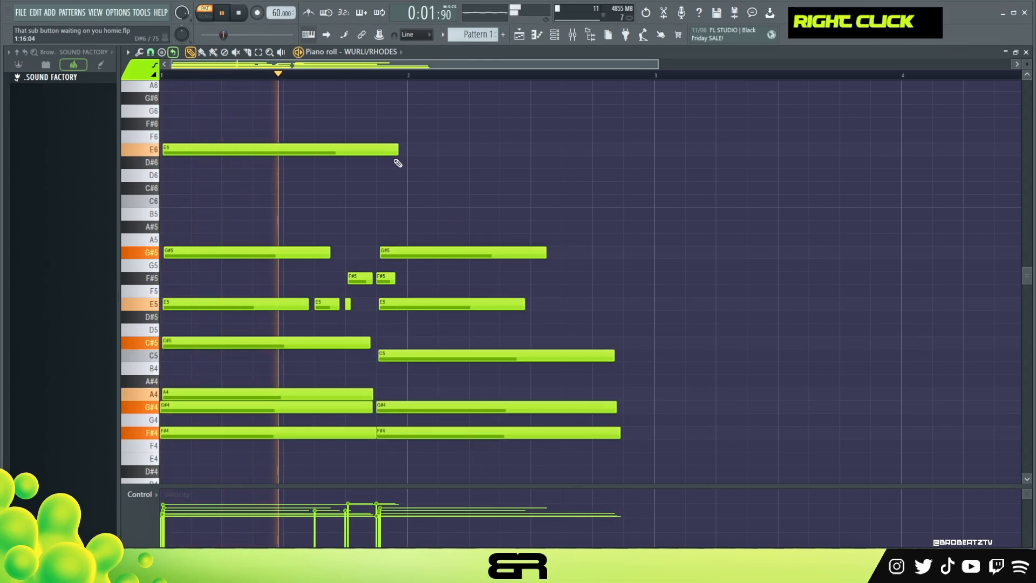
pyautogui.moveTo(398, 150); pyautogui.dragTo(350, 150)
pyautogui.click(379, 162)
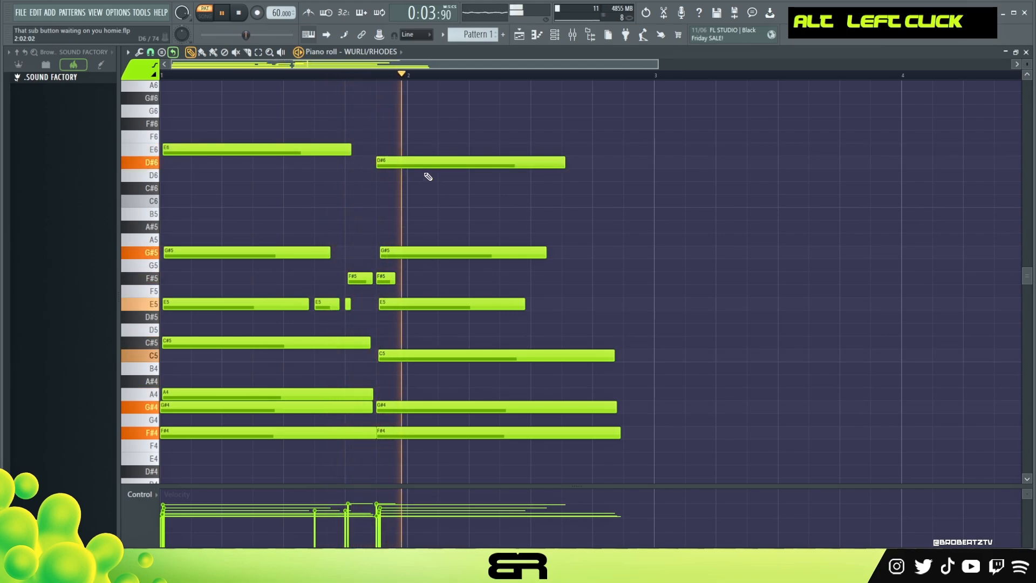
pyautogui.press('ctrl')
pyautogui.press('space')
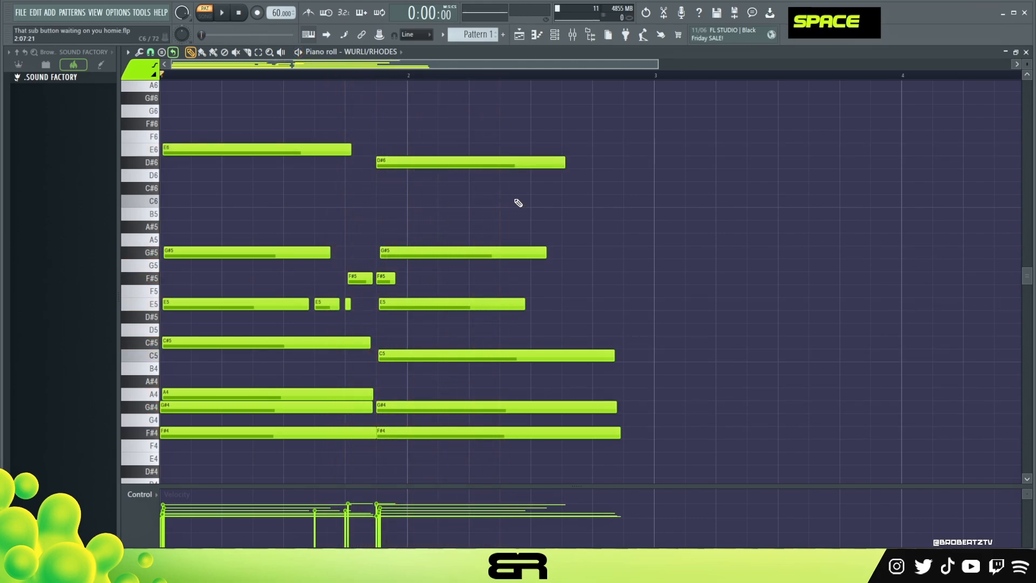
# Add a B5 melody note midway through bar 2, and shorten the first chord's F#4 to leave a gap before the second chord
pyautogui.moveTo(533, 227); pyautogui.dragTo(534, 211)
pyautogui.press('space')
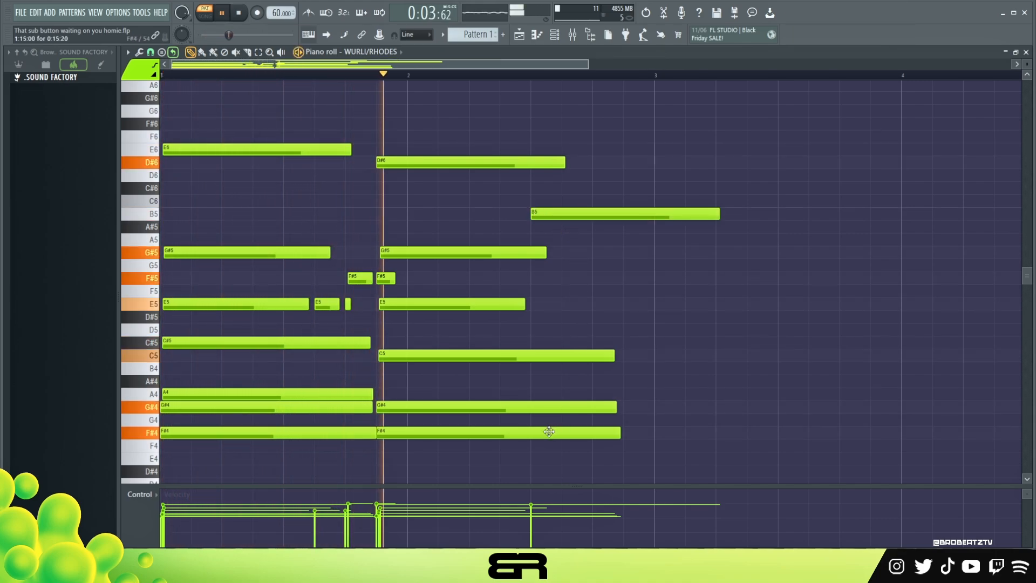
pyautogui.keyDown('ctrl'); pyautogui.click(372, 433); pyautogui.keyUp('ctrl')
pyautogui.moveTo(375, 435); pyautogui.dragTo(352, 436)
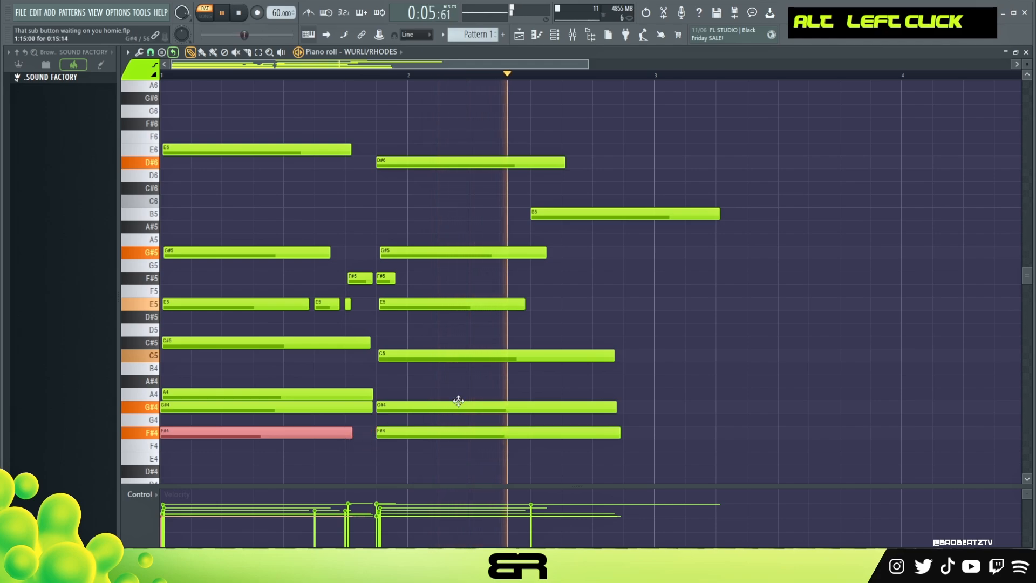
pyautogui.press('space')
# Shorten the second chord's G#4 and C5 notes, and add a short repeated G#4 at 2:11:00
pyautogui.moveTo(615, 408); pyautogui.dragTo(513, 408)
pyautogui.keyDown('alt'); pyautogui.click(563, 408); pyautogui.keyUp('alt')
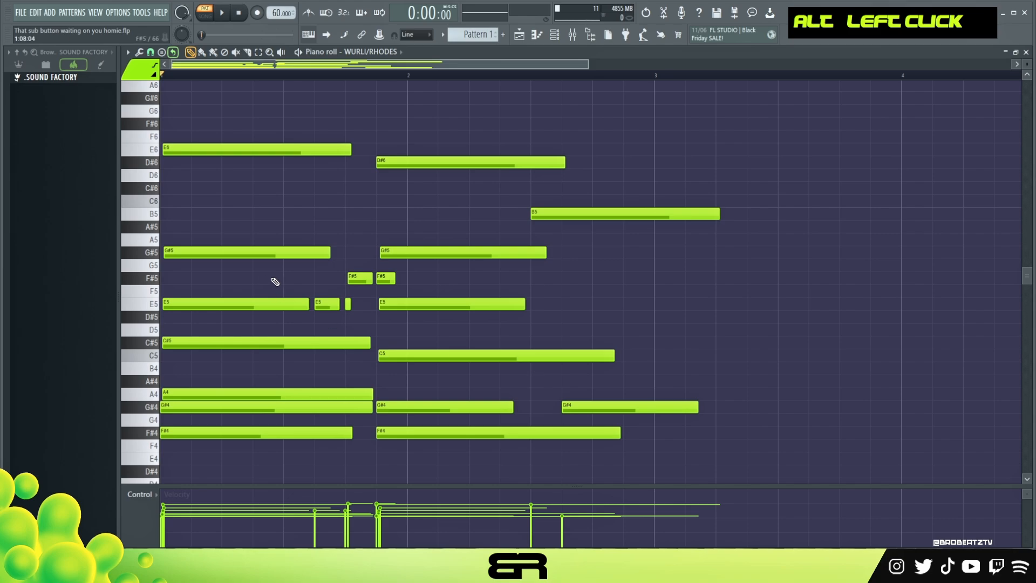
pyautogui.moveTo(698, 408); pyautogui.dragTo(599, 418)
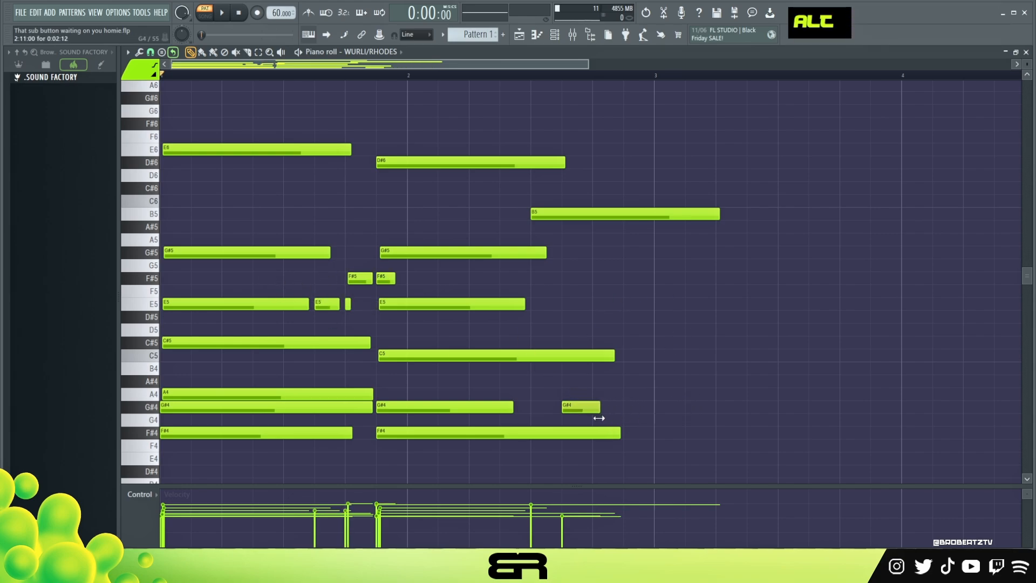
pyautogui.moveTo(613, 355); pyautogui.dragTo(552, 367)
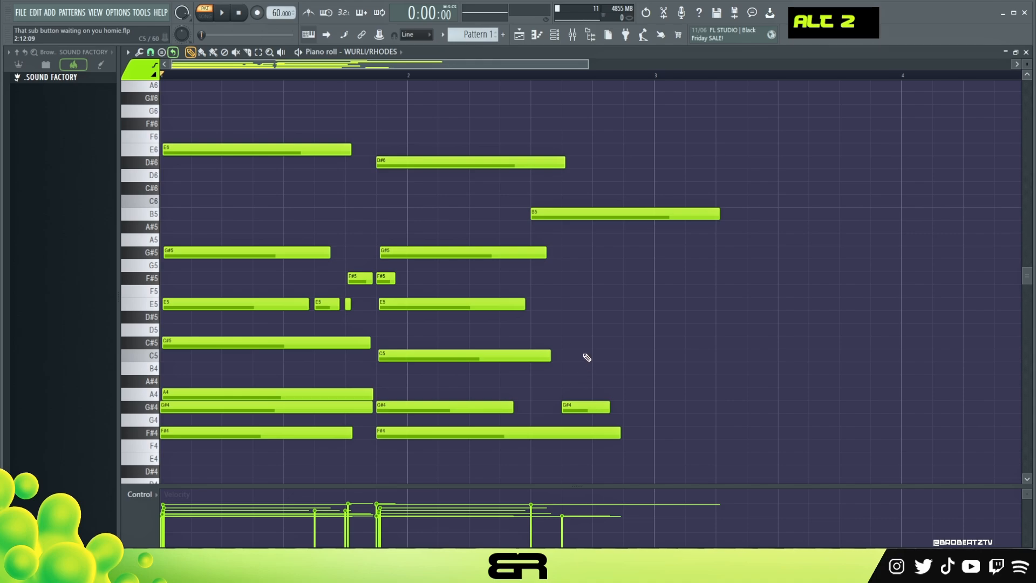
# Change the snap setting, add a B4 note at 2:12:00, and copy the second chord's C5 to near the end of bar 2
pyautogui.click(151, 52)
pyautogui.click(168, 174)
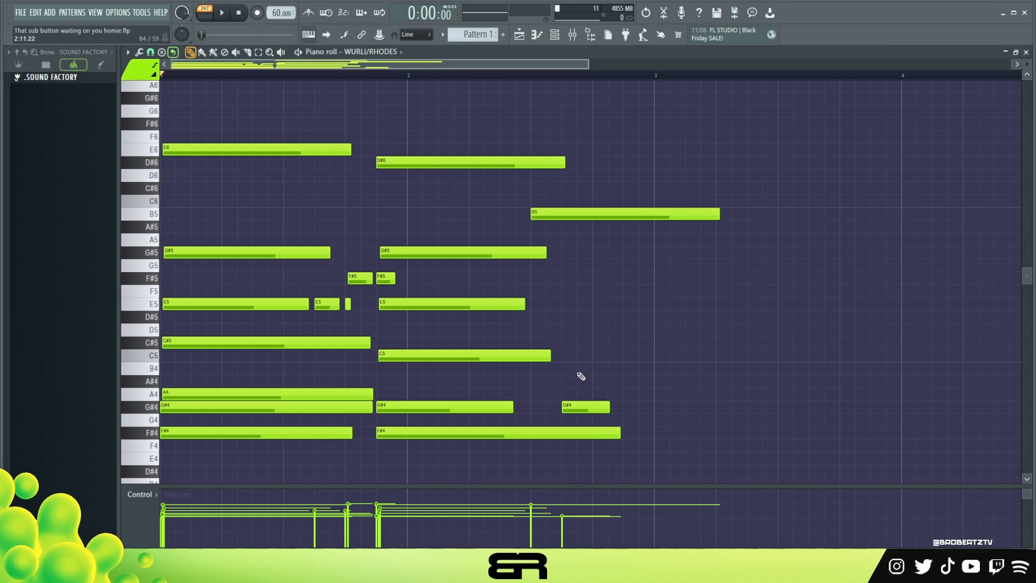
pyautogui.moveTo(578, 355); pyautogui.dragTo(580, 367)
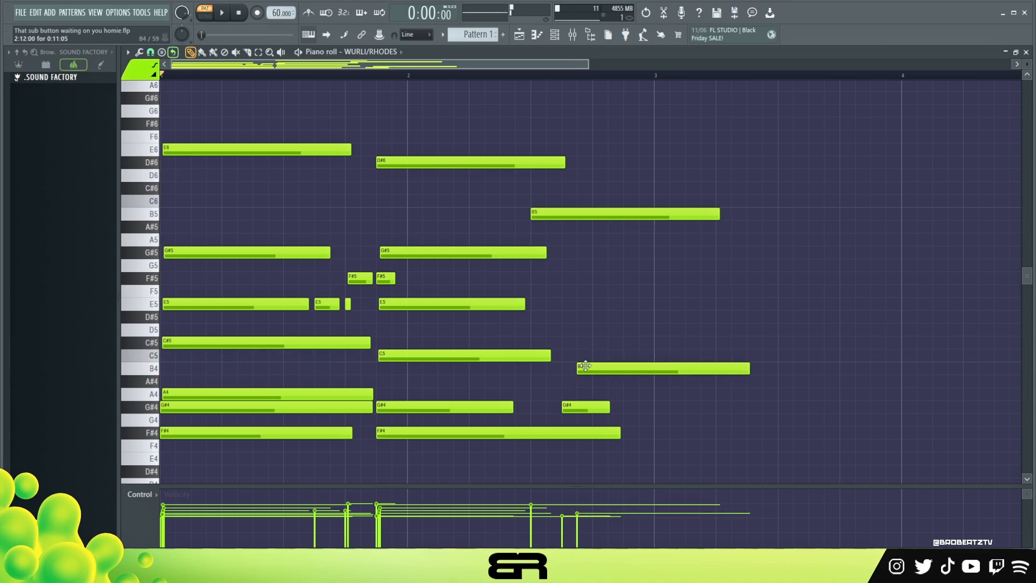
pyautogui.keyDown('ctrl'); pyautogui.click(442, 355); pyautogui.keyUp('ctrl')
pyautogui.moveTo(441, 355); pyautogui.dragTo(704, 350)
# Play from the middle of bar 2 and nudge the new B4 note slightly later, to about 2:12:08
pyautogui.press('space')
pyautogui.click(497, 76)
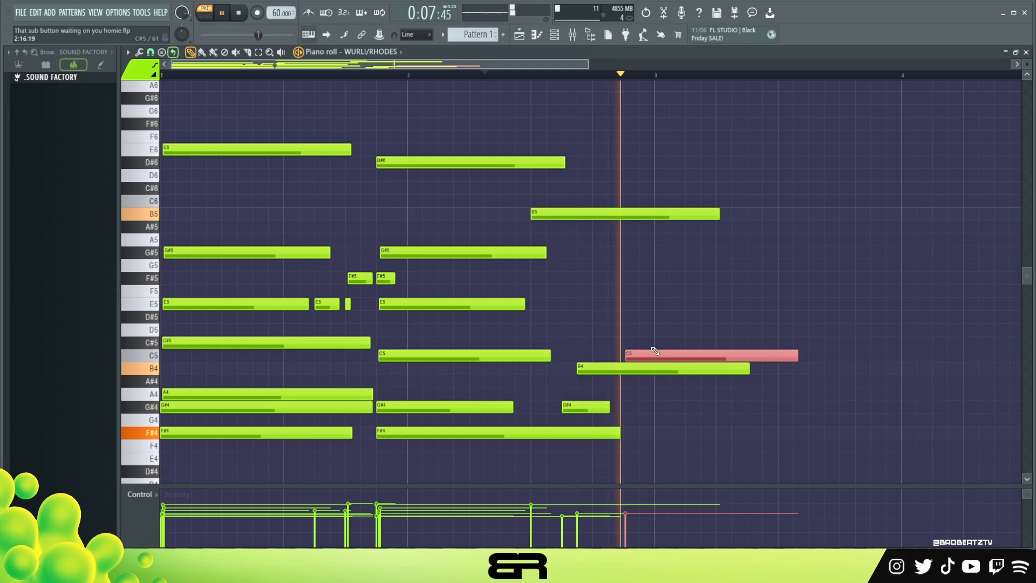
pyautogui.press('space')
pyautogui.press('space')
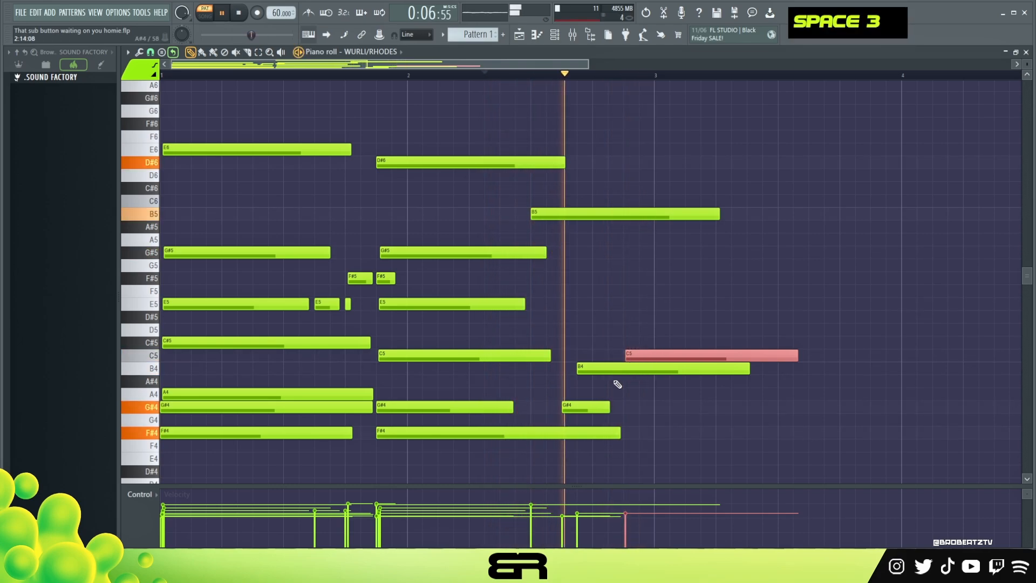
pyautogui.press('space')
pyautogui.moveTo(604, 371); pyautogui.dragTo(609, 371)
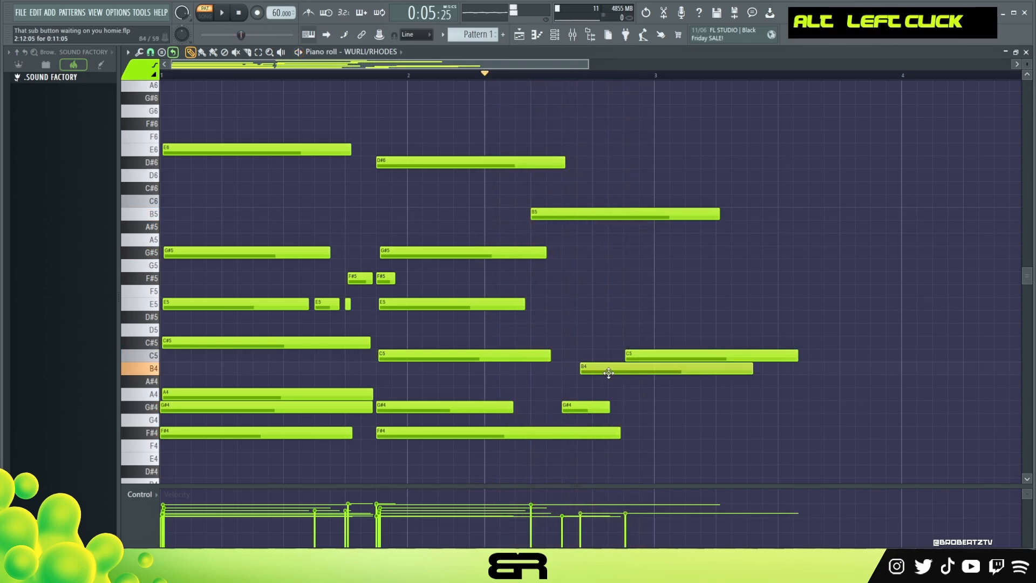
pyautogui.press('space')
pyautogui.press('space')
# Copy the second chord's E5 to just before 2:13:00, shorten it, and add a short F#5 note at about 2:13:09
pyautogui.keyDown('ctrl'); pyautogui.click(428, 304); pyautogui.keyUp('ctrl')
pyautogui.moveTo(428, 307); pyautogui.dragTo(624, 308)
pyautogui.moveTo(722, 307); pyautogui.dragTo(637, 309)
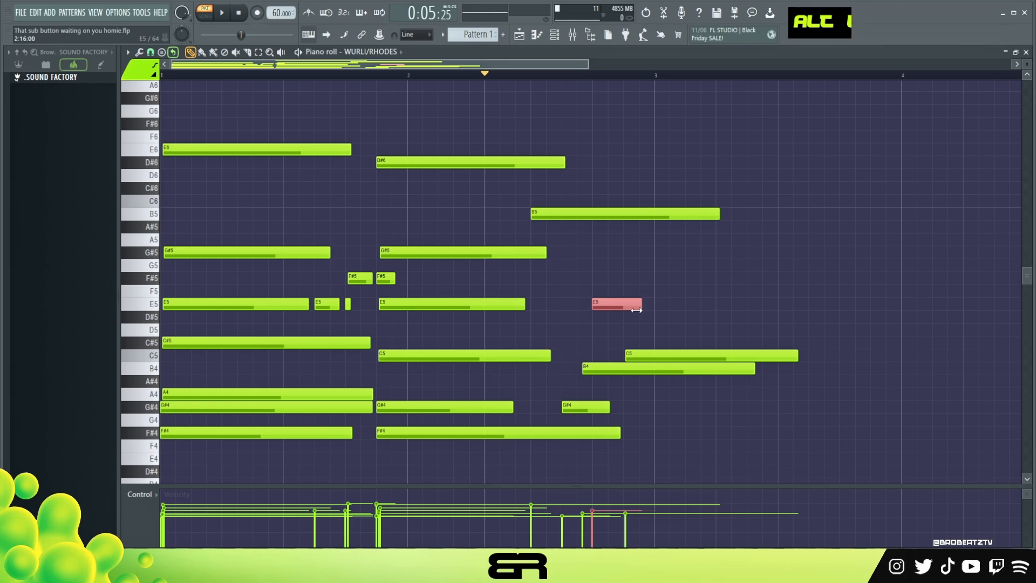
pyautogui.keyDown('alt'); pyautogui.click(602, 278); pyautogui.keyUp('alt')
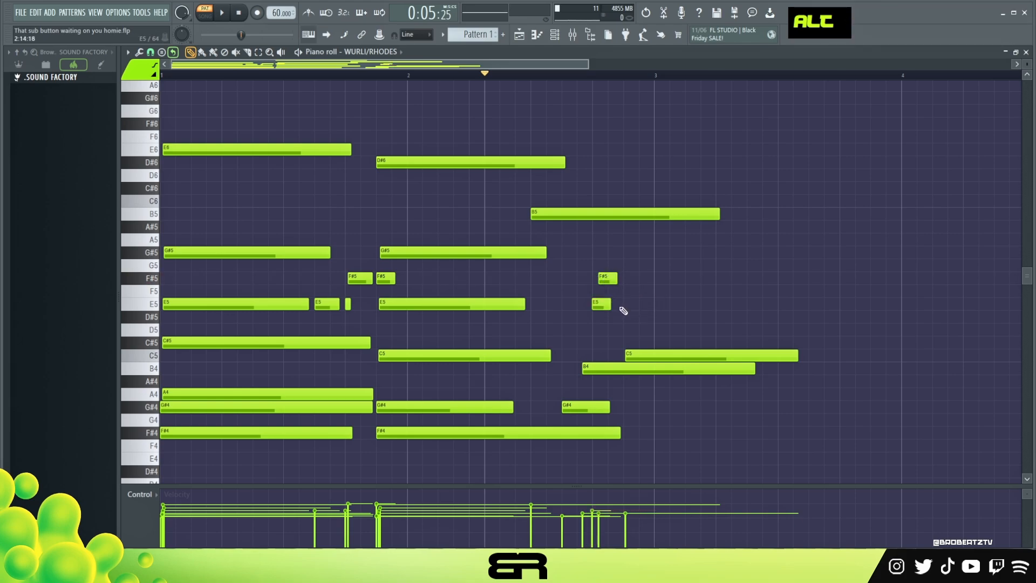
pyautogui.moveTo(612, 307); pyautogui.dragTo(607, 306)
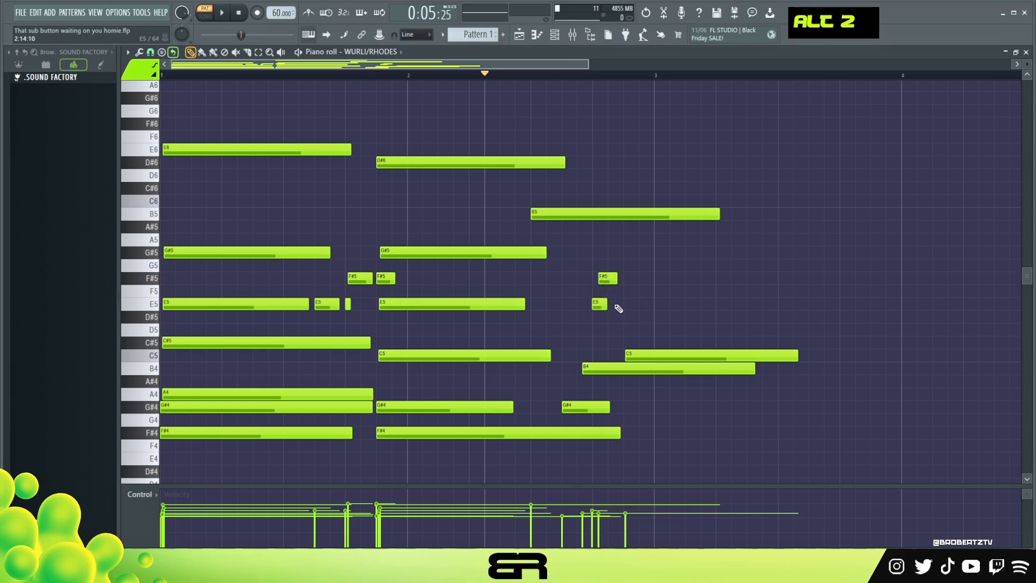
# Add another short E5 note at 2:14:04 and listen to the melodic run from the middle of bar 2
pyautogui.keyDown('alt'); pyautogui.click(615, 306); pyautogui.keyUp('alt')
pyautogui.press('space')
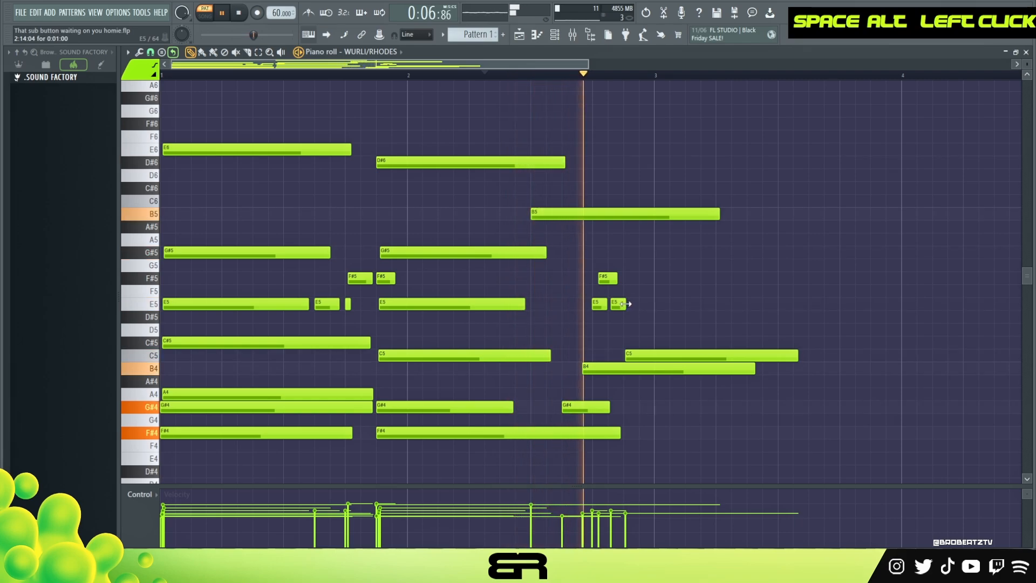
pyautogui.press('space')
pyautogui.press('space')
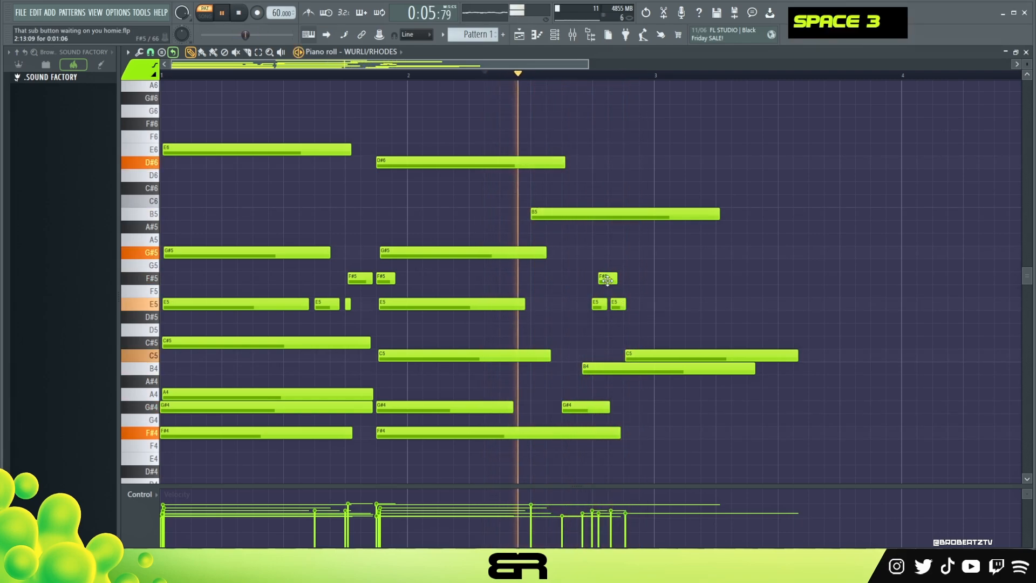
pyautogui.keyDown('alt'); pyautogui.click(618, 304); pyautogui.keyUp('alt')
pyautogui.press('space')
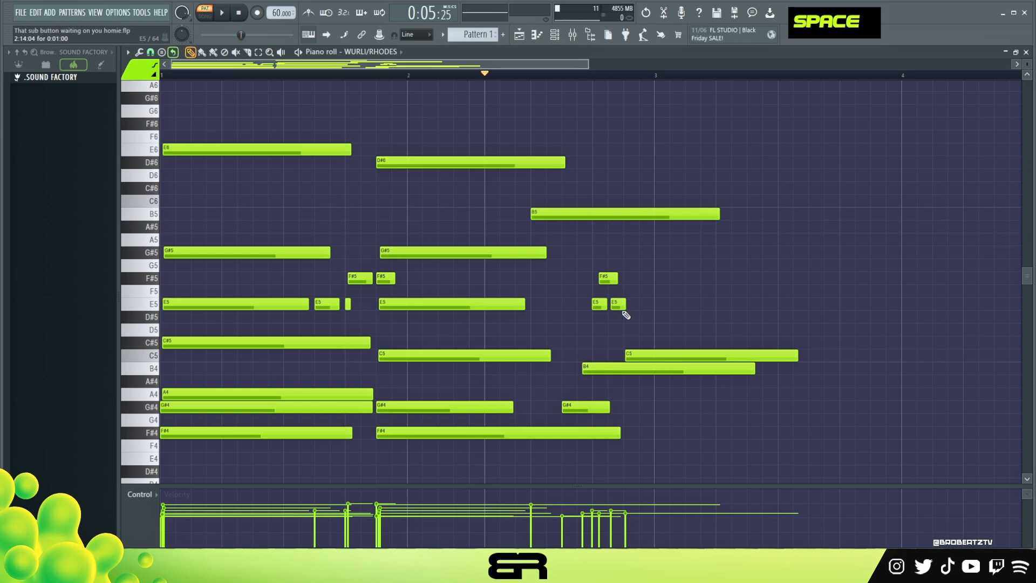
# Add a D#5 note at 3:01:00, and place the late bar 2 C5 slightly earlier, shortened to just past the start of bar 3
pyautogui.click(655, 320)
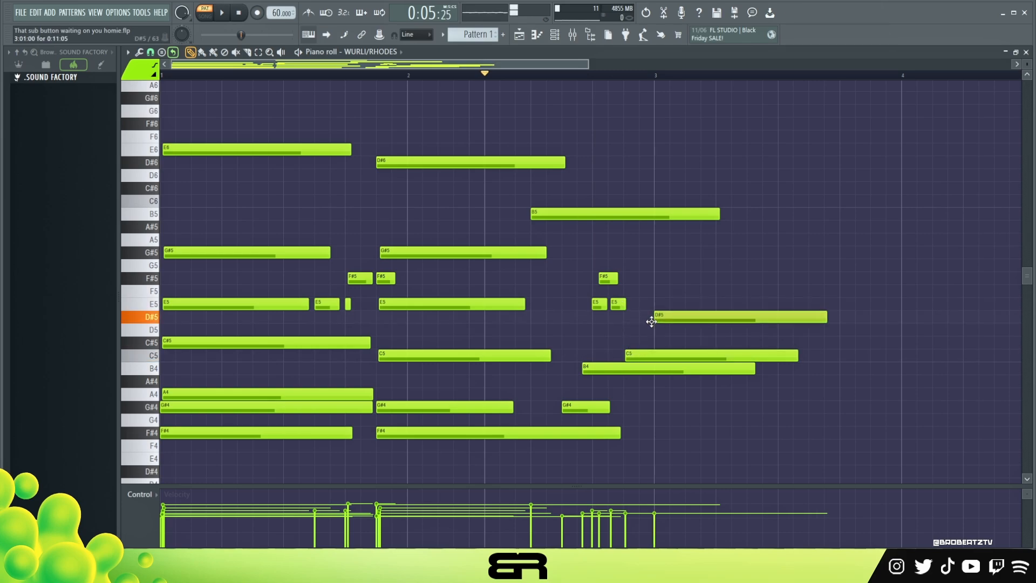
pyautogui.press('space')
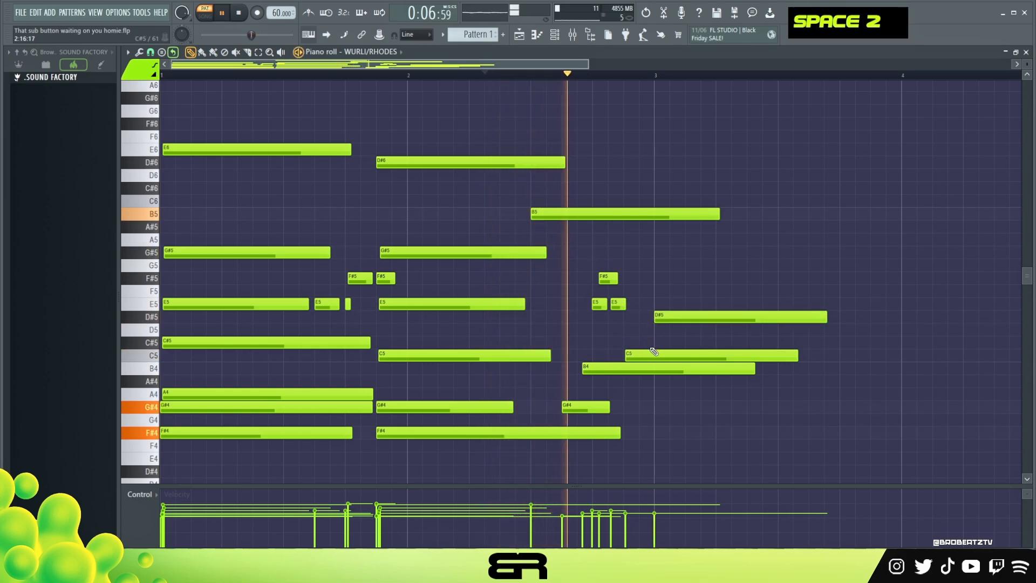
pyautogui.press('space')
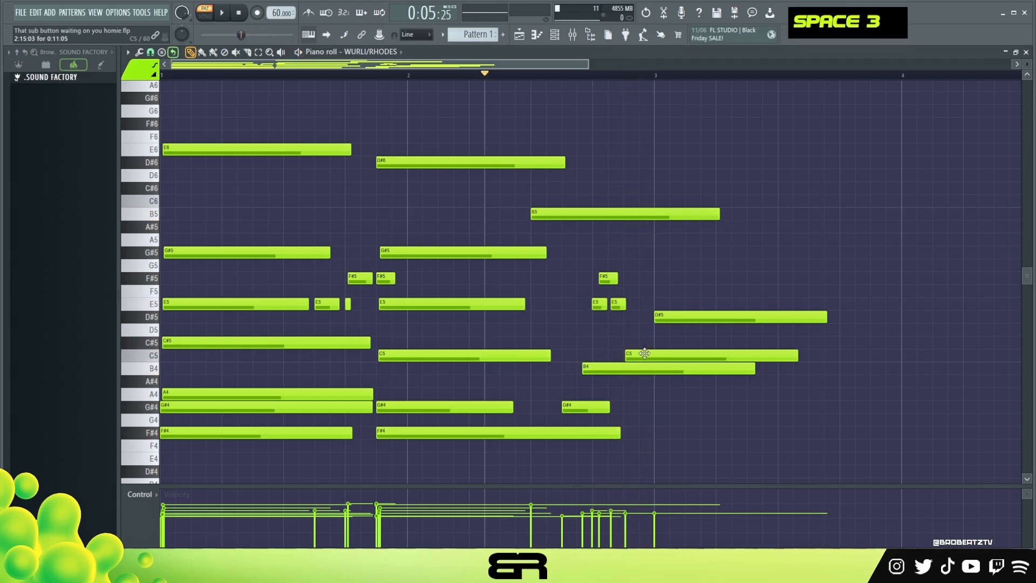
pyautogui.rightClick(644, 353)
pyautogui.click(623, 353)
pyautogui.moveTo(793, 355); pyautogui.dragTo(662, 355)
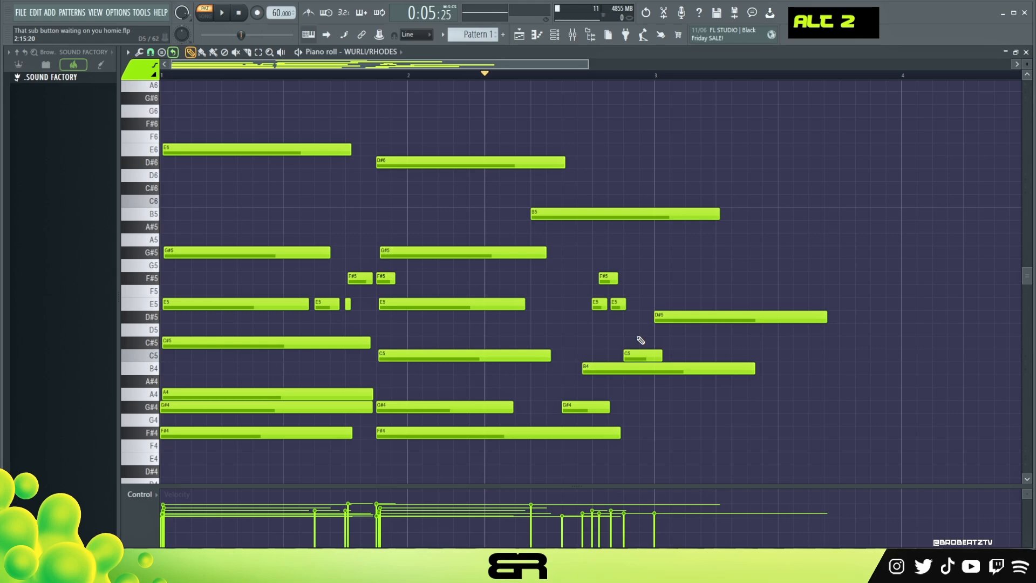
# Select the notes from the short G#4 through the D#5 at bar 3 and raise their velocity
pyautogui.scroll(-1, 671, 357)
pyautogui.moveTo(576, 219); pyautogui.dragTo(683, 370)
pyautogui.scroll(3, 689, 368)
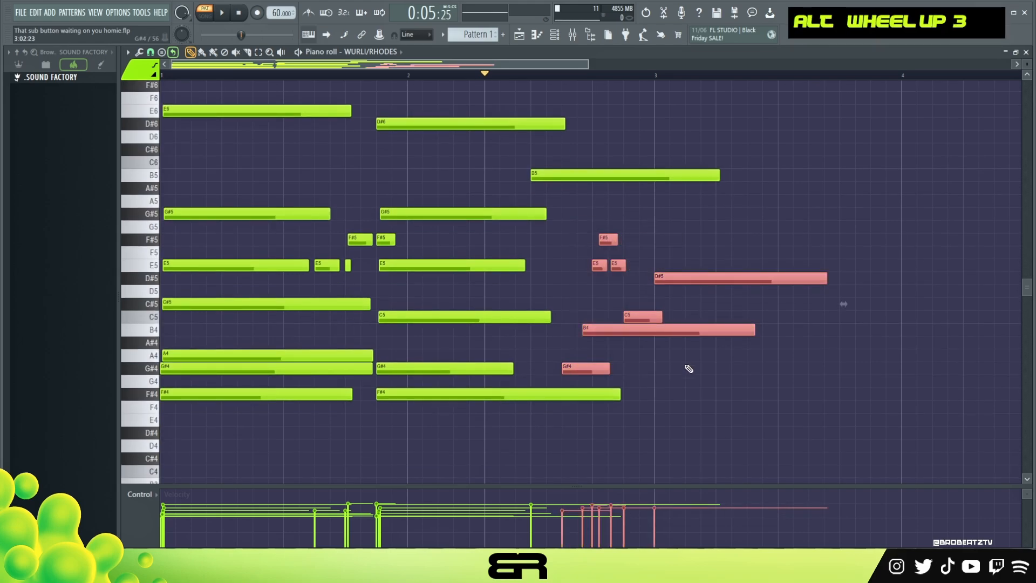
pyautogui.rightClick(689, 368)
# Shorten the B4 and B5 notes in bar 2, and lengthen the second short E5 and the F#5 to about the start of bar 3
pyautogui.moveTo(753, 330); pyautogui.dragTo(618, 351)
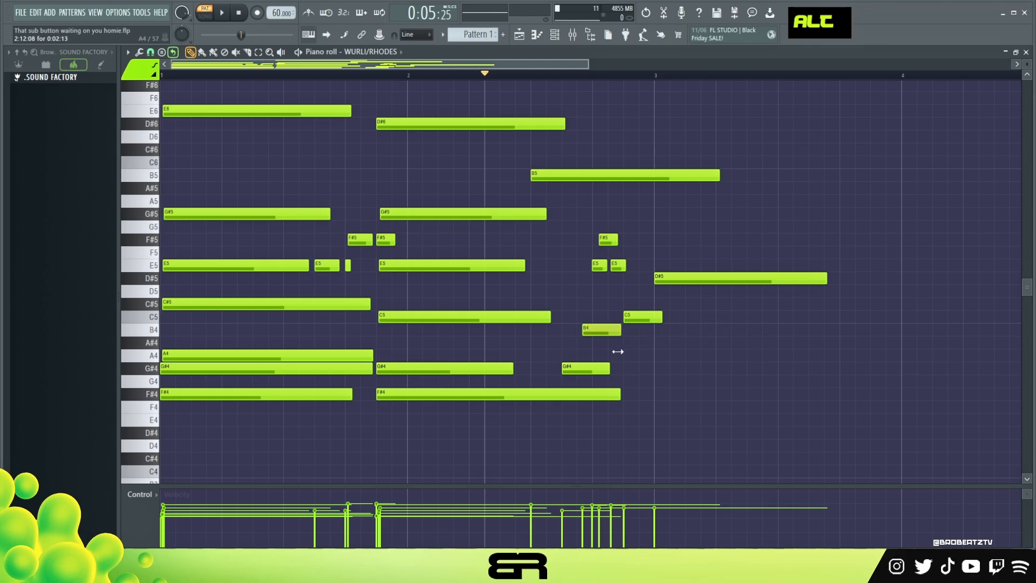
pyautogui.keyDown('alt'); pyautogui.click(624, 261); pyautogui.keyUp('alt')
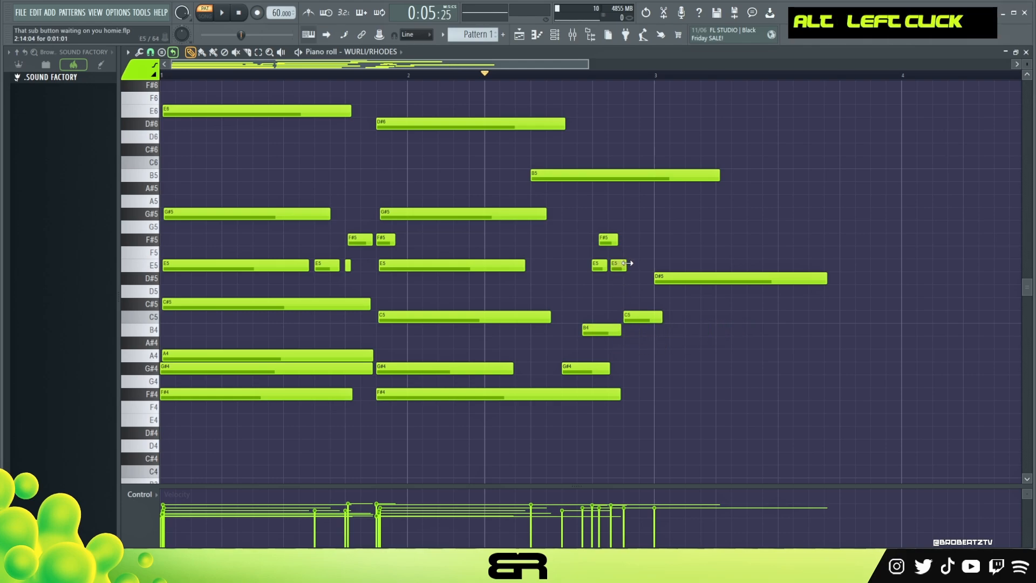
pyautogui.moveTo(617, 240); pyautogui.dragTo(648, 245)
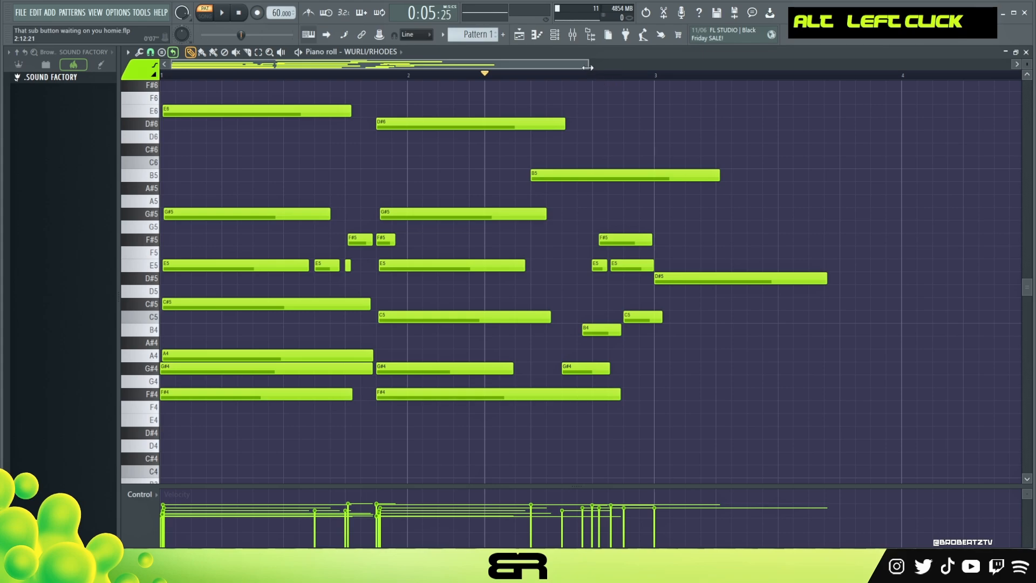
pyautogui.scroll(1, 713, 186)
pyautogui.moveTo(711, 178); pyautogui.dragTo(585, 183)
# Play back the second half of bar 2 and shorten the last C5 note to end just before bar 3
pyautogui.press('space')
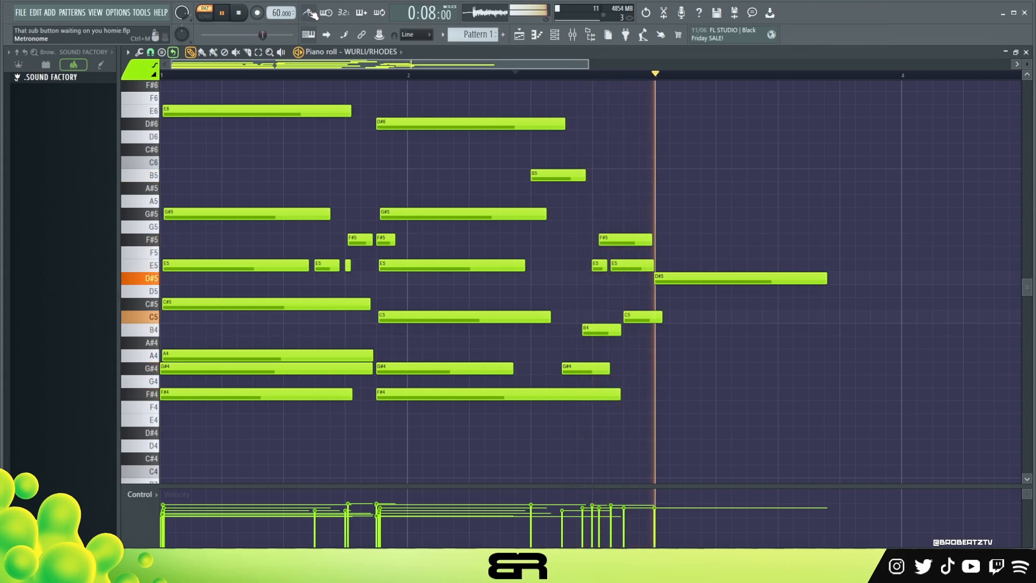
pyautogui.press('space')
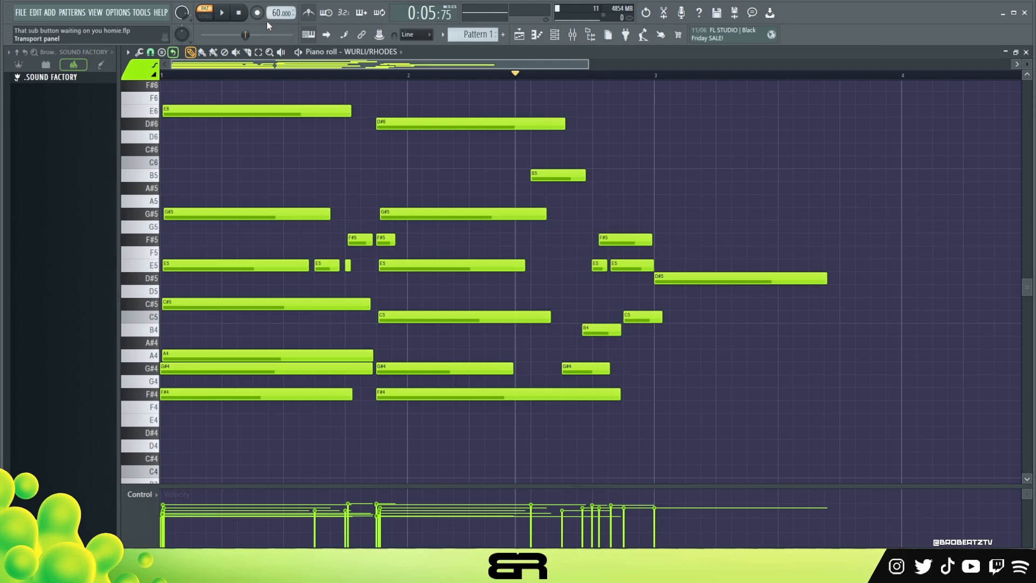
pyautogui.rightClick(445, 157)
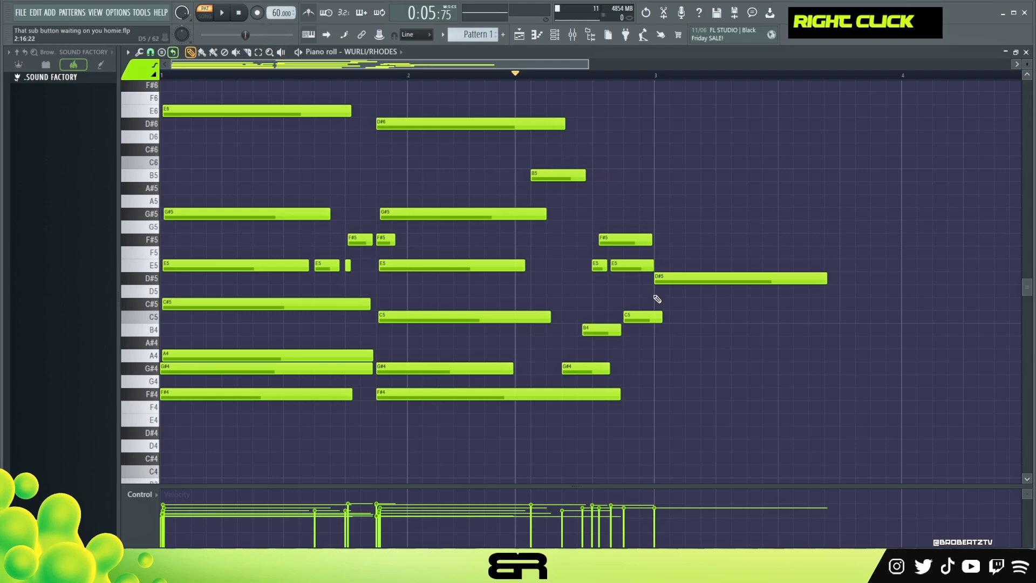
pyautogui.moveTo(659, 321); pyautogui.dragTo(656, 322)
pyautogui.rightClick(663, 358)
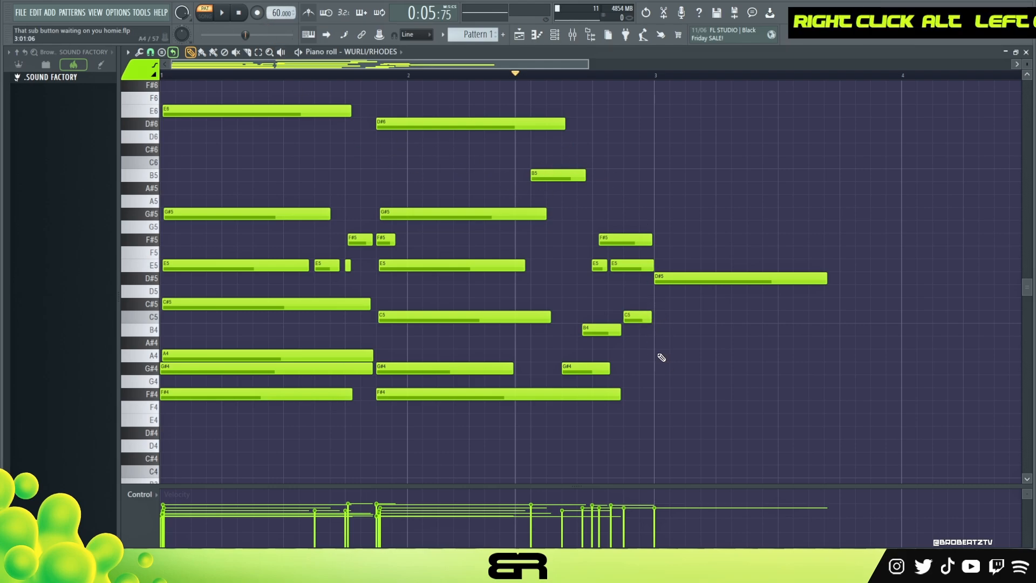
# Copy the first chord's F#4 note to 3:01:00 and transpose the copy down to C#4
pyautogui.keyDown('ctrl'); pyautogui.click(230, 398); pyautogui.keyUp('ctrl')
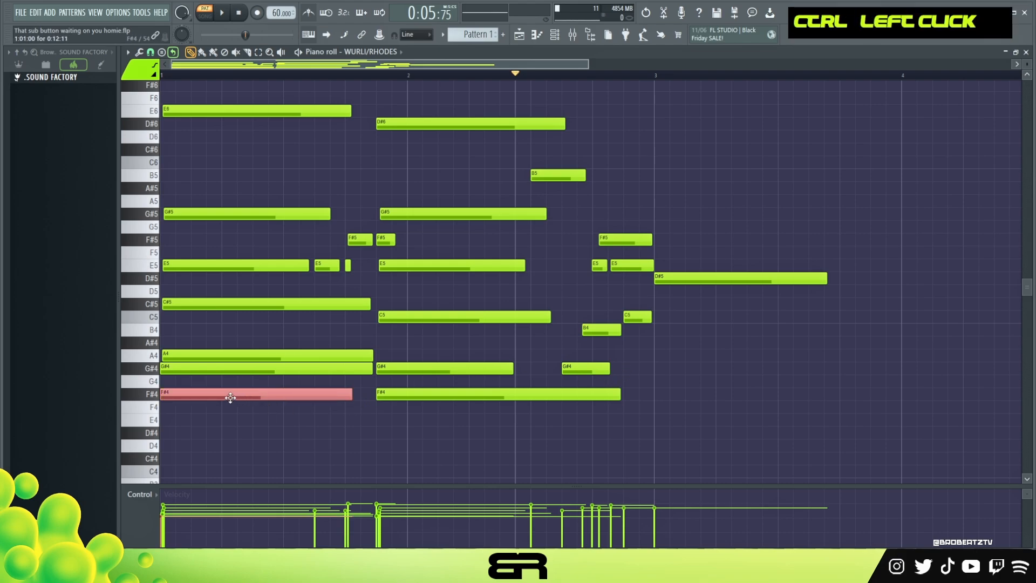
pyautogui.press('shift')
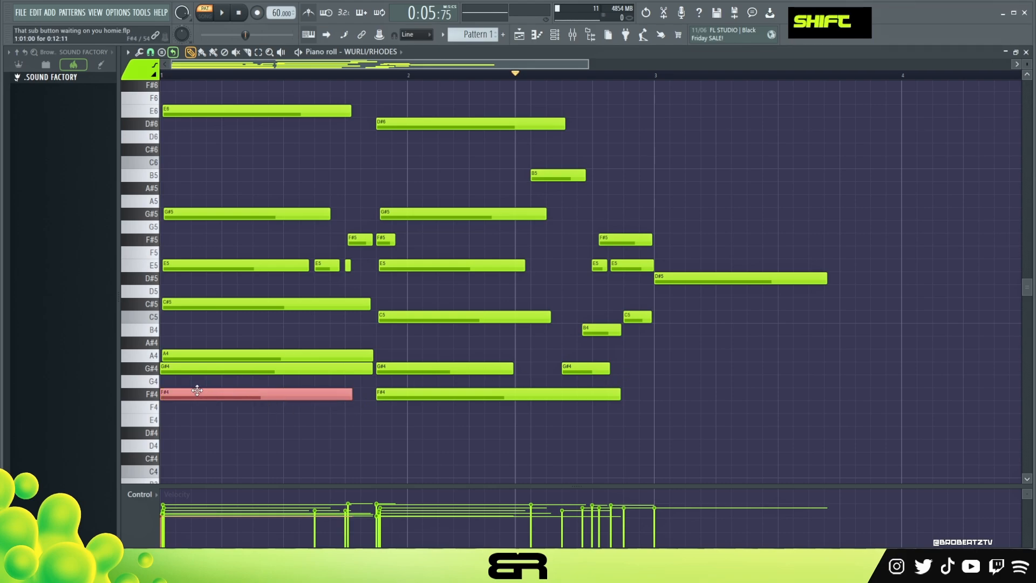
pyautogui.moveTo(199, 389); pyautogui.dragTo(688, 397)
pyautogui.scroll(-1, 724, 342)
pyautogui.hotkey('shift', 'Down')
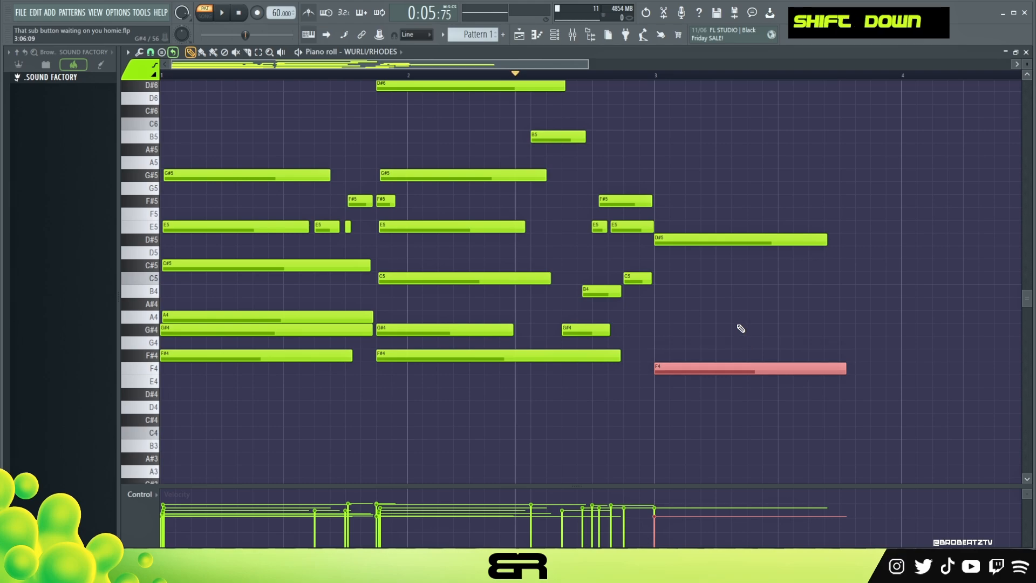
pyautogui.hotkey('shift', 'Down')
pyautogui.hotkey('shift', 'Down')
pyautogui.hotkey('shift', 'Down')
pyautogui.hotkey('shift', 'Down')
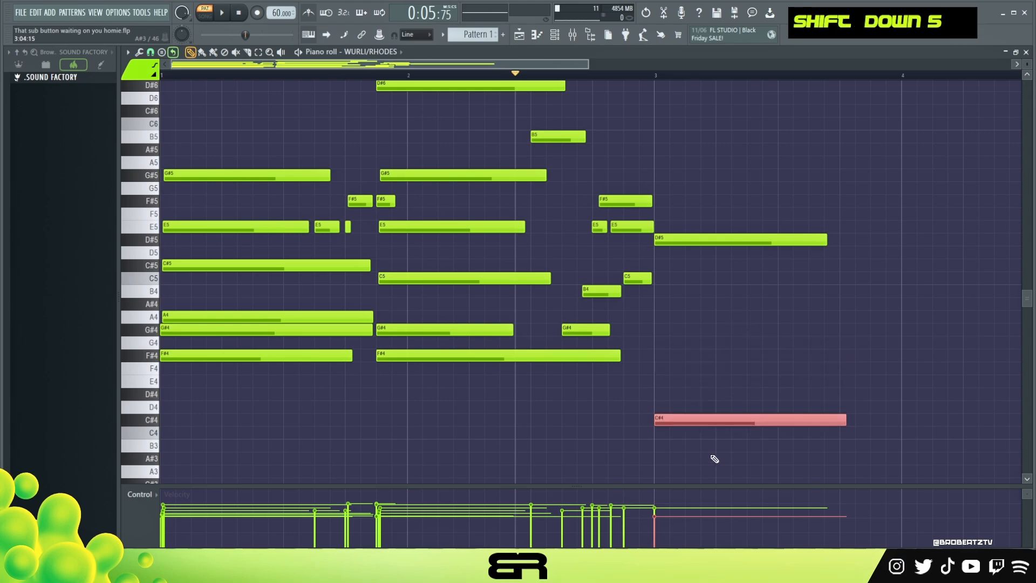
# Build the third chord at 3:01:00 by stacking copies of the C#4 note on E4, G#4 and B4
pyautogui.keyDown('ctrl'); pyautogui.click(672, 437); pyautogui.keyUp('ctrl')
pyautogui.moveTo(665, 421); pyautogui.dragTo(682, 326)
pyautogui.keyDown('alt'); pyautogui.rightClick(684, 317); pyautogui.keyUp('alt')
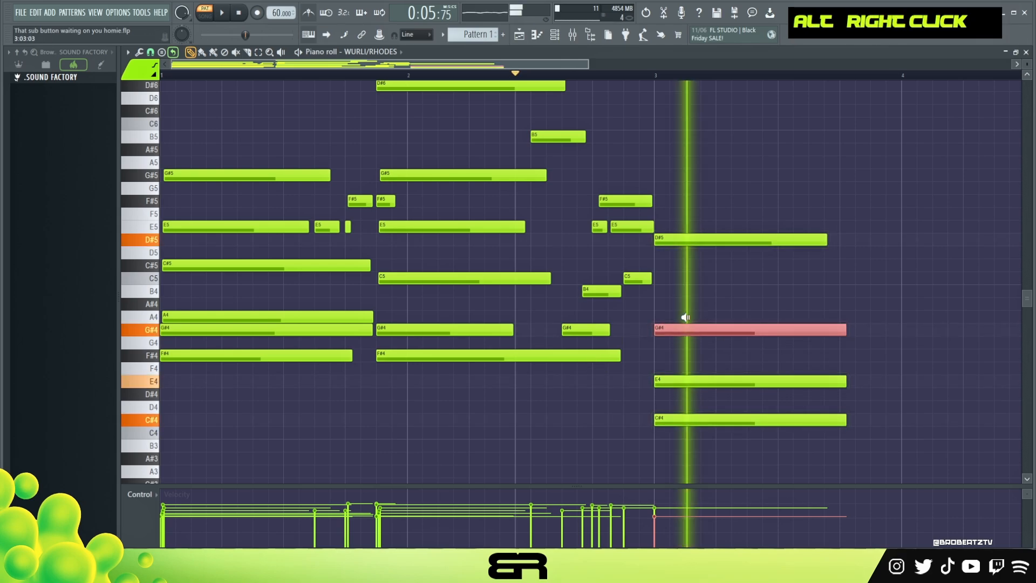
pyautogui.moveTo(606, 318); pyautogui.dragTo(666, 318)
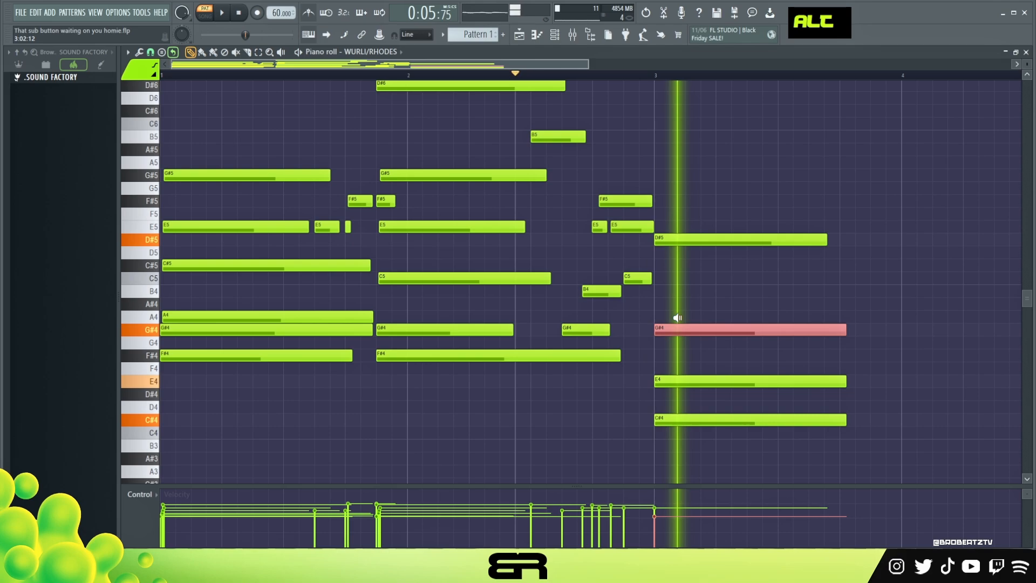
pyautogui.keyDown('shift'); pyautogui.moveTo(688, 330); pyautogui.dragTo(678, 291); pyautogui.keyUp('shift')
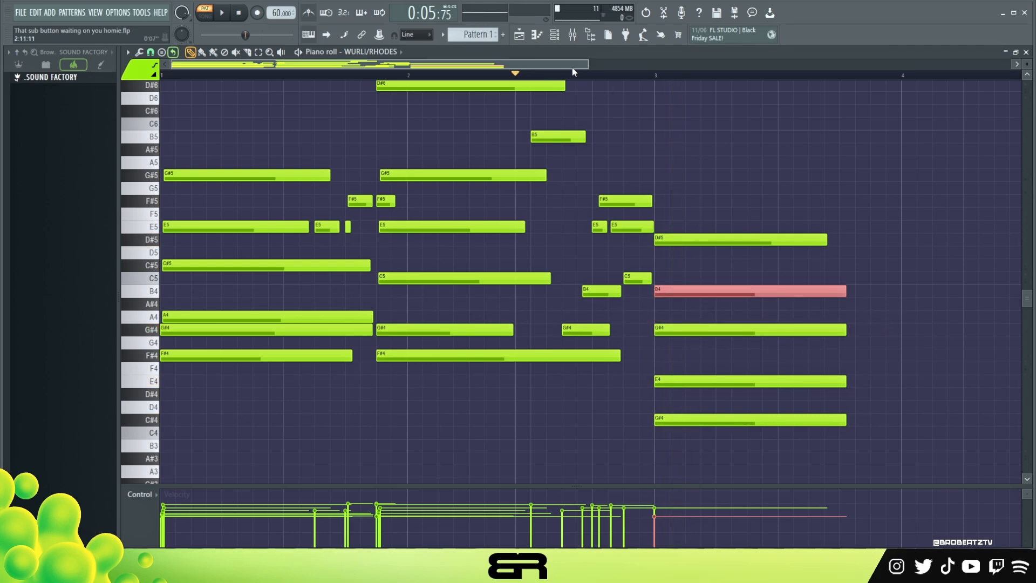
# Shorten the third chord's E4 and add a second E4 at about 3:11:00, extended to near the end of bar 4
pyautogui.moveTo(591, 64); pyautogui.dragTo(691, 63)
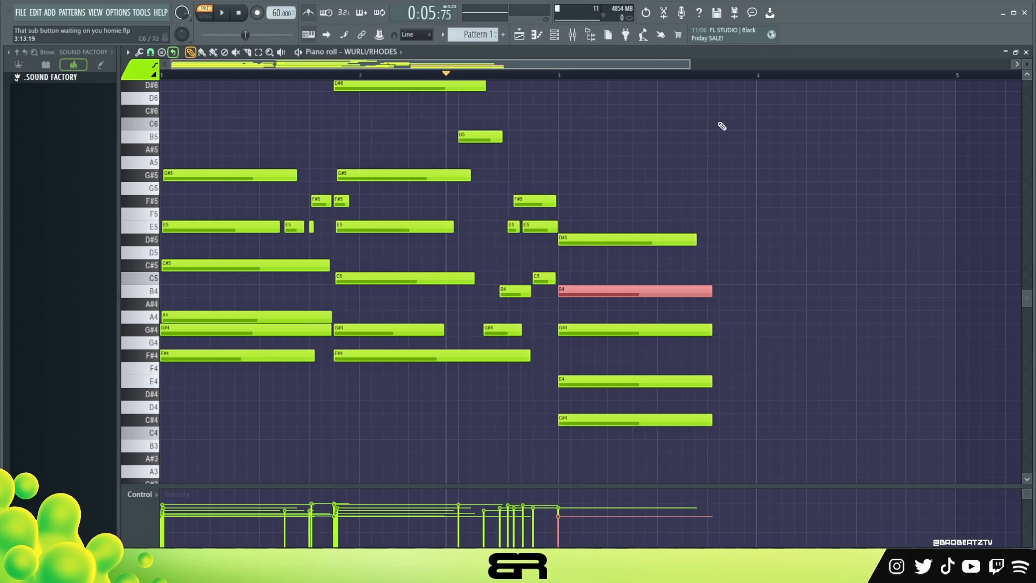
pyautogui.scroll(3, 782, 208)
pyautogui.rightClick(668, 217)
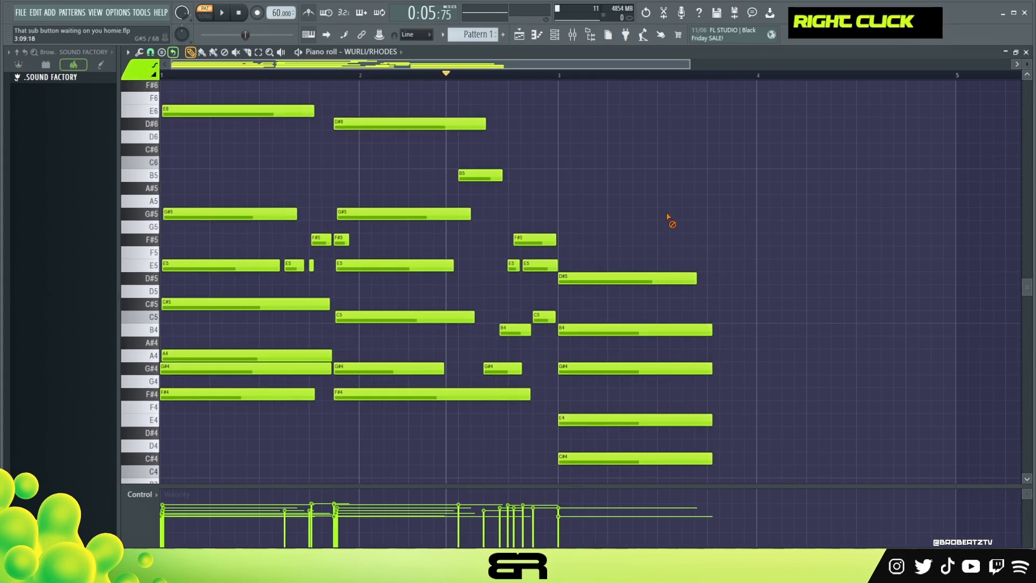
pyautogui.press('ctrl')
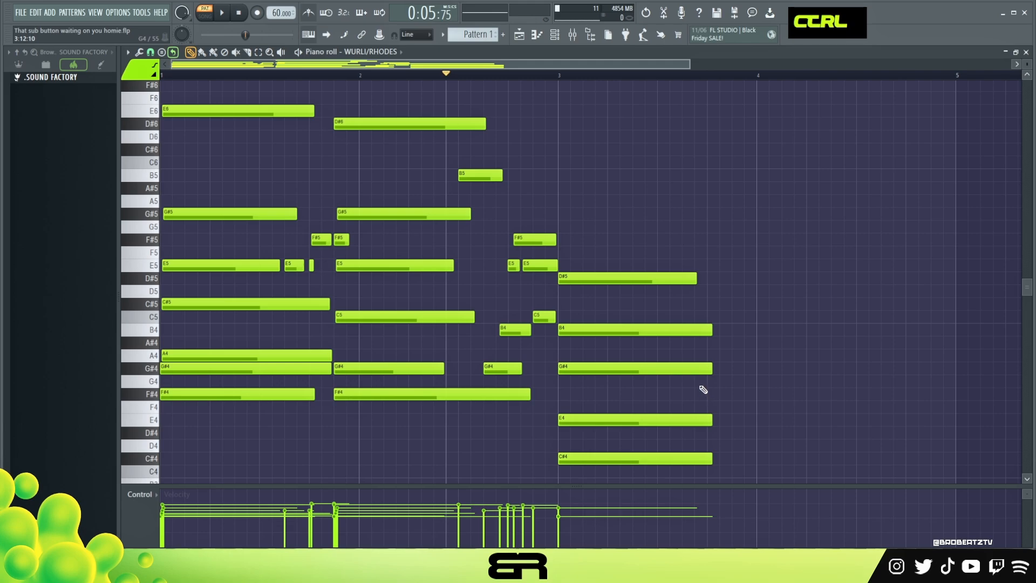
pyautogui.scroll(-3, 713, 404)
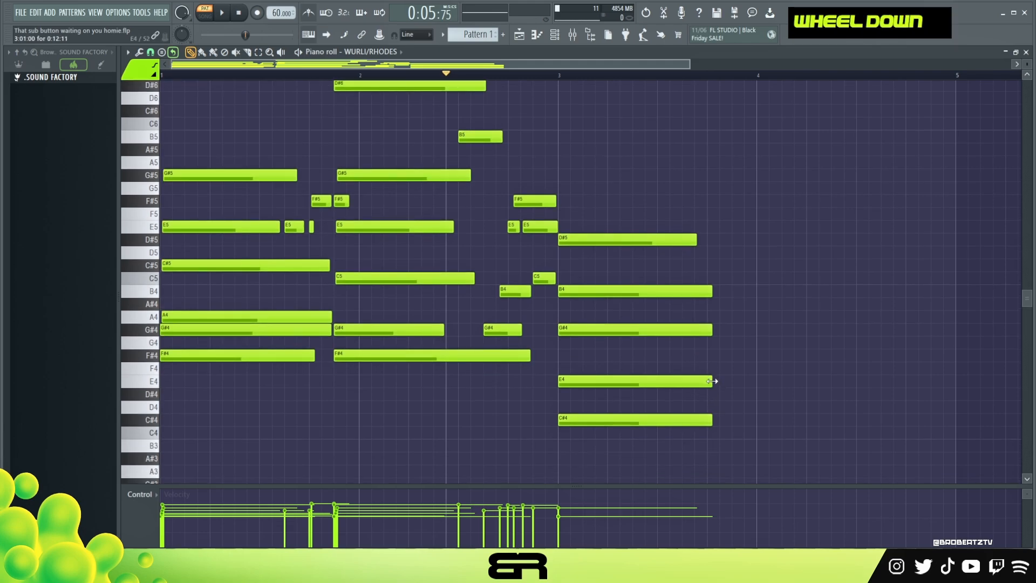
pyautogui.press('alt')
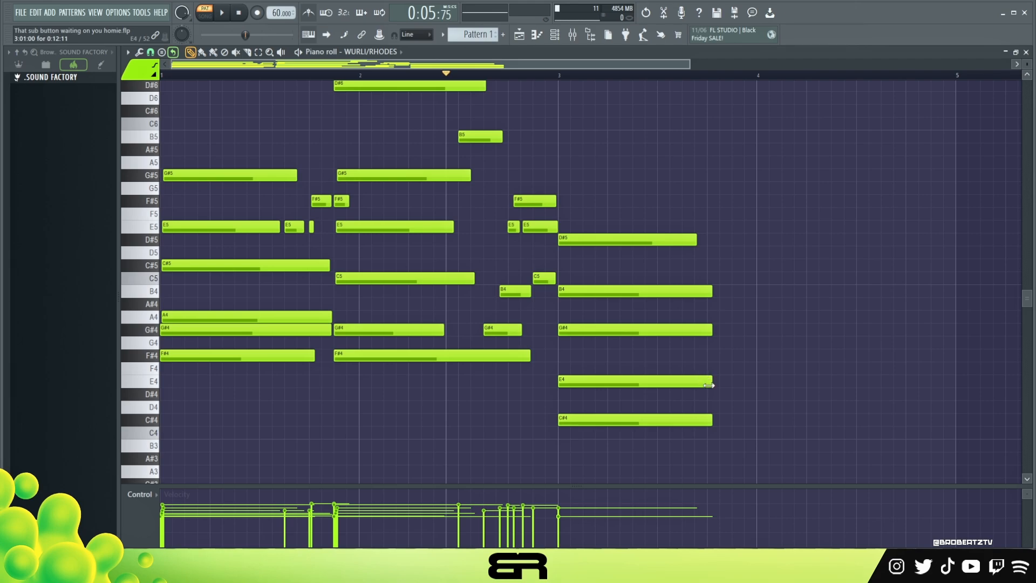
pyautogui.moveTo(709, 385); pyautogui.dragTo(706, 387)
pyautogui.keyDown('ctrl'); pyautogui.click(574, 382); pyautogui.keyUp('ctrl')
pyautogui.moveTo(575, 382); pyautogui.dragTo(699, 383)
pyautogui.moveTo(802, 381); pyautogui.dragTo(912, 381)
# Lengthen the third chord's C#4 to near the end of bar 4 and raise the velocity of all notes from bar 3 on
pyautogui.moveTo(711, 421); pyautogui.dragTo(952, 381)
pyautogui.moveTo(890, 466); pyautogui.dragTo(587, 194)
pyautogui.scroll(3, 666, 266)
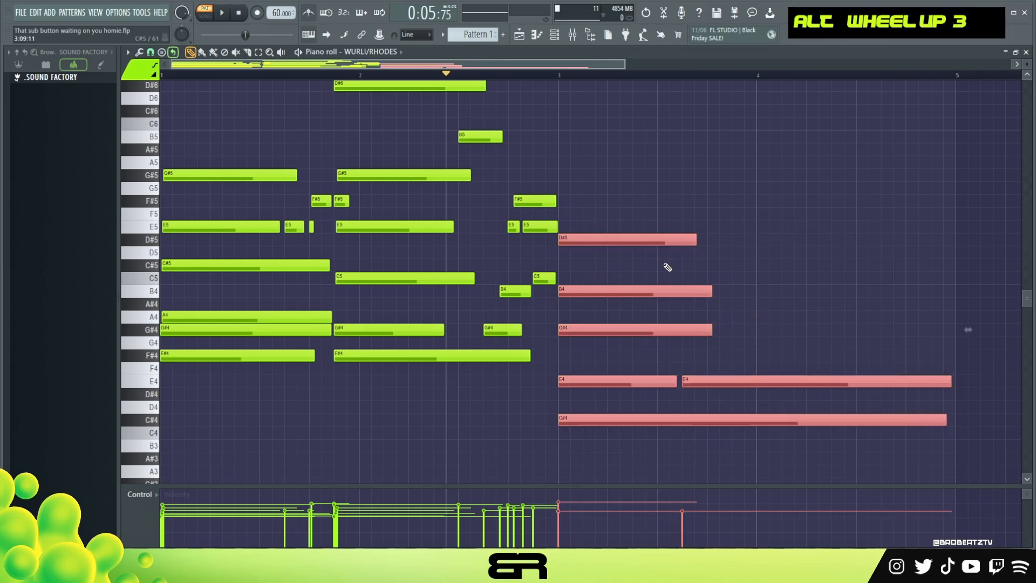
# Shorten the third chord's B4 and G#4 notes to a length of 0:09:04
pyautogui.rightClick(735, 266)
pyautogui.moveTo(640, 226); pyautogui.dragTo(644, 253)
pyautogui.rightClick(658, 252)
pyautogui.moveTo(708, 278); pyautogui.dragTo(668, 333)
pyautogui.rightClick(667, 330)
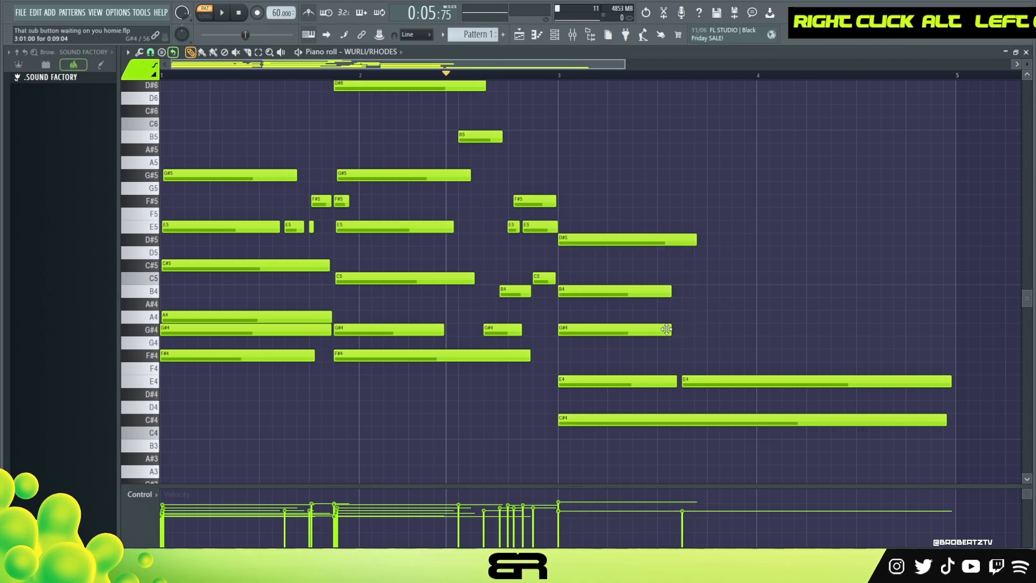
# Copy the third chord's B4 to 3:13:00 and add a matching D#5 at 3:15:00, checking them in playback
pyautogui.keyDown('shift'); pyautogui.moveTo(587, 291); pyautogui.dragTo(735, 292); pyautogui.keyUp('shift')
pyautogui.press('space')
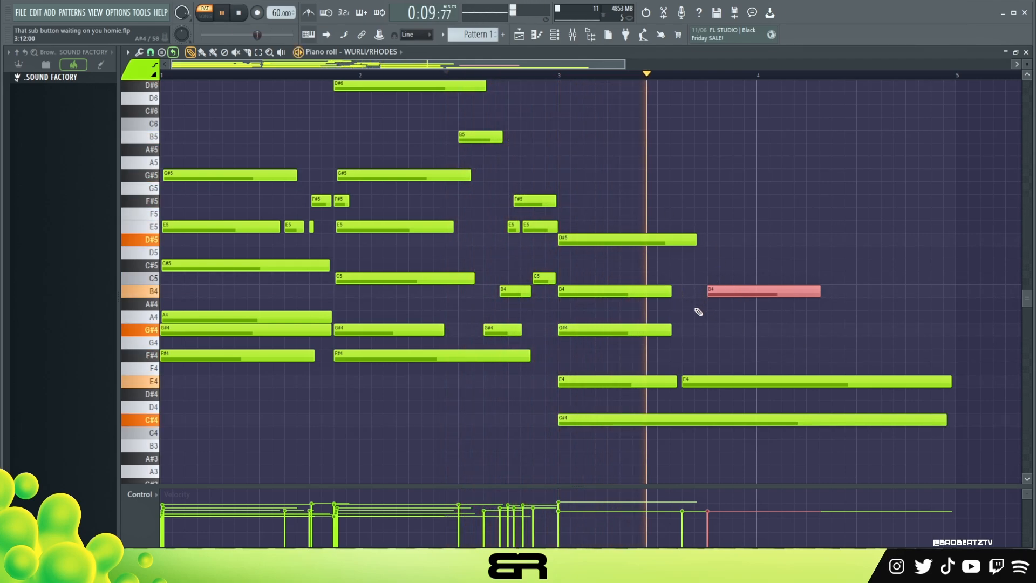
pyautogui.press('space')
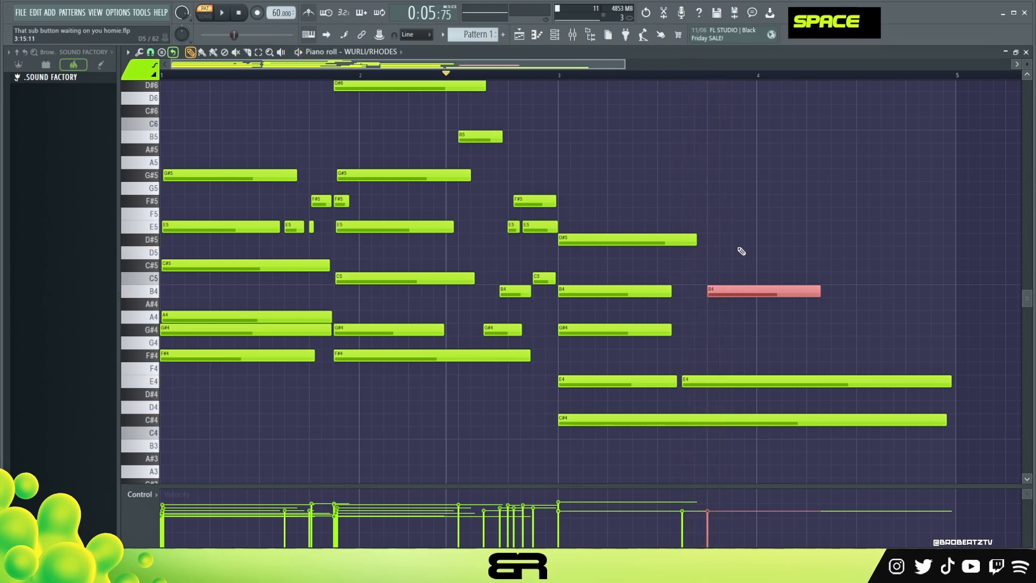
pyautogui.click(735, 240)
pyautogui.press('space')
pyautogui.press('space')
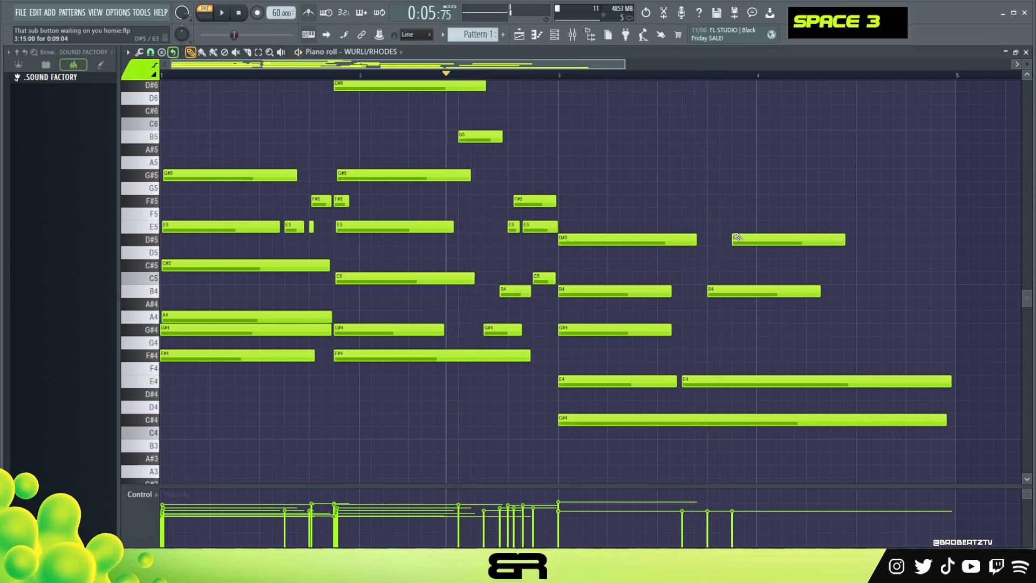
# Copy the second chord's G#5 so it starts just after the D#5 at 3:15:00, and play back the third chord
pyautogui.moveTo(430, 173); pyautogui.dragTo(840, 175)
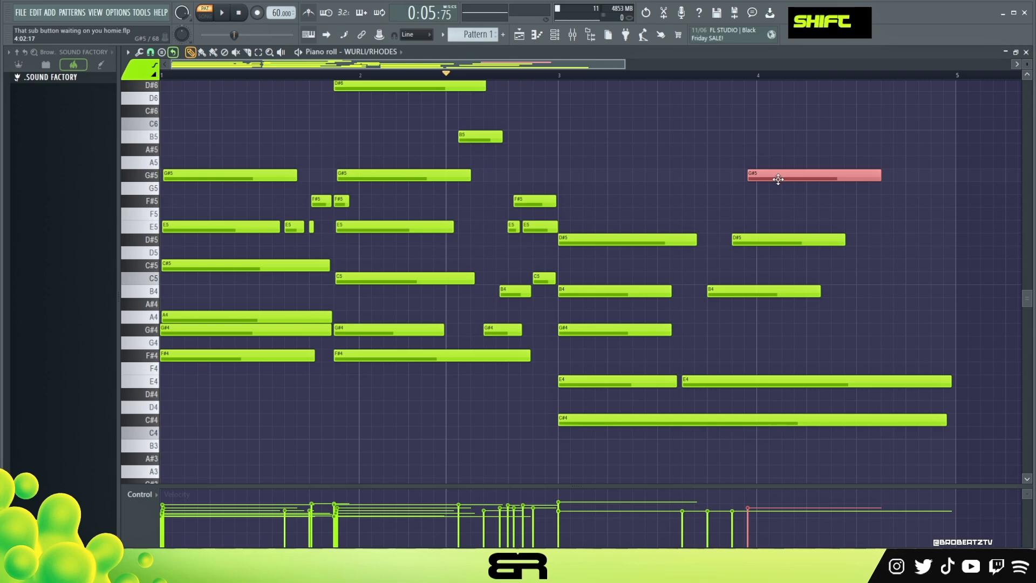
pyautogui.press('space')
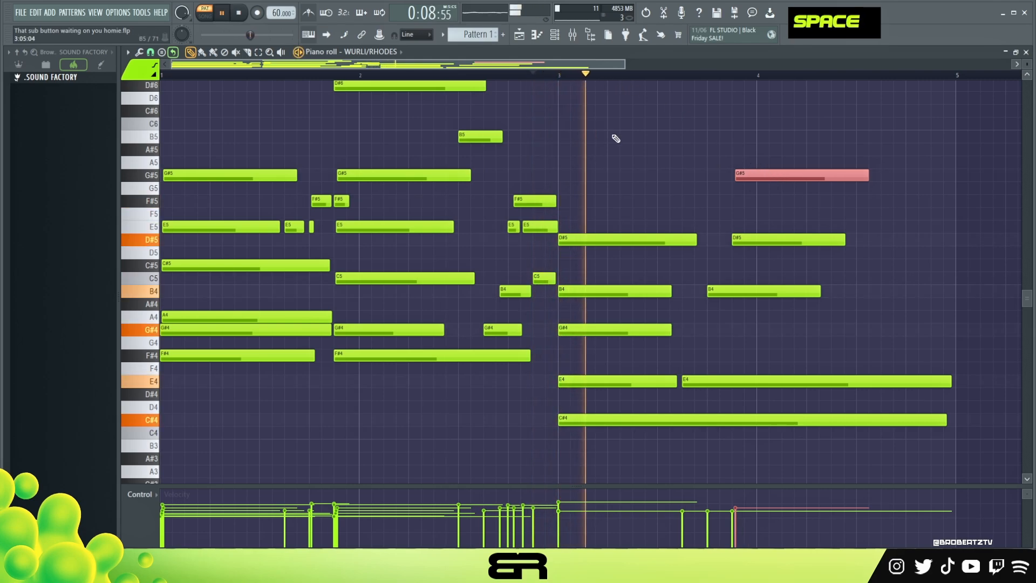
pyautogui.click(675, 154)
pyautogui.scroll(1, 689, 158)
pyautogui.scroll(1, 689, 158)
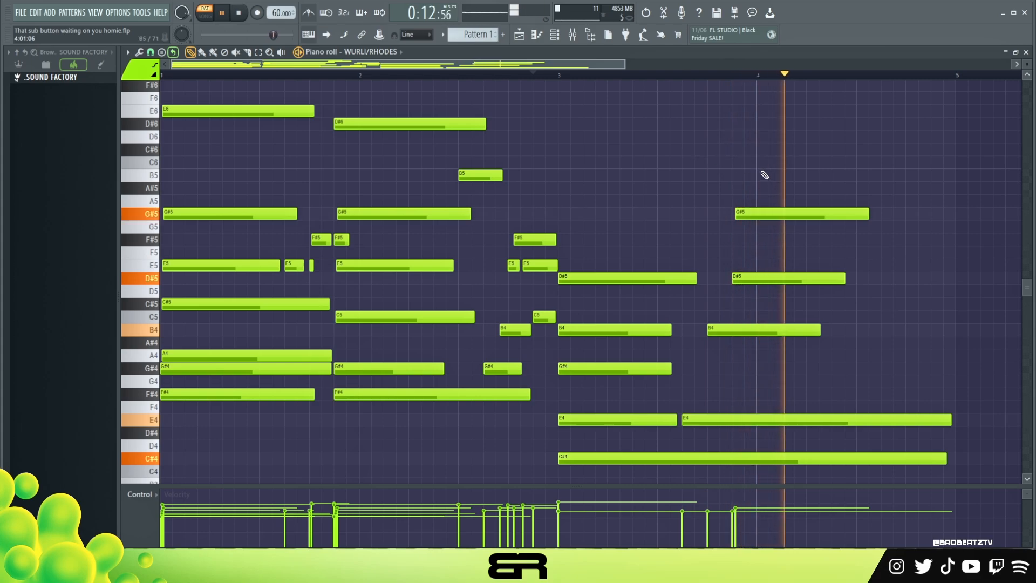
pyautogui.press('space')
# Copy the short B5 from bar 2 to about 4:09:00
pyautogui.moveTo(477, 175); pyautogui.dragTo(838, 172)
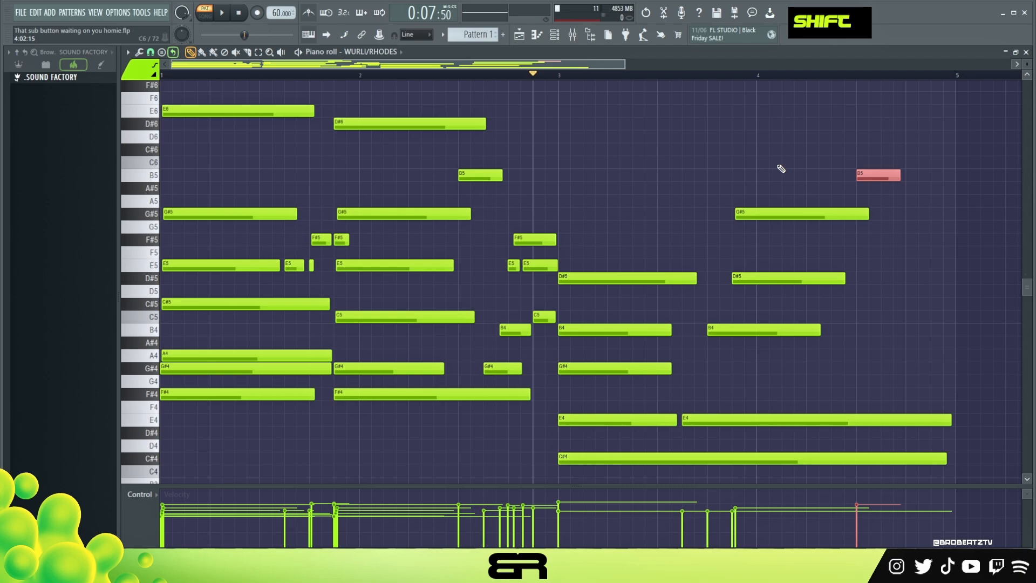
pyautogui.rightClick(877, 190)
pyautogui.scroll(1, 866, 197)
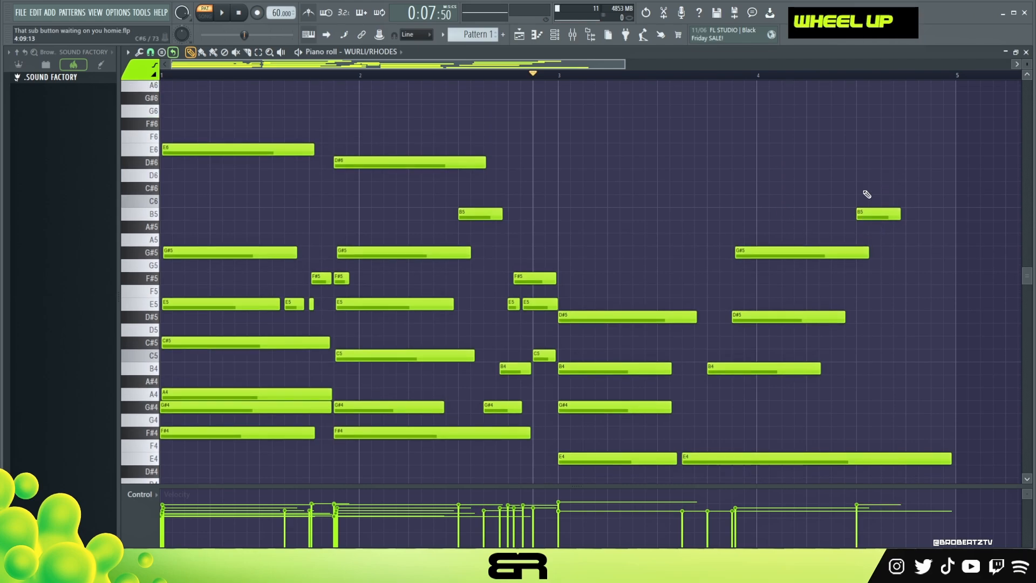
# Copy bar 2's closing E5–F#5–E5 run to 4:13:00 one octave up, shorten its F#6 to 0:02:16, and add a short B5 near 4:15:00
pyautogui.keyDown('ctrl'); pyautogui.moveTo(505, 268); pyautogui.dragTo(916, 276); pyautogui.keyUp('ctrl')
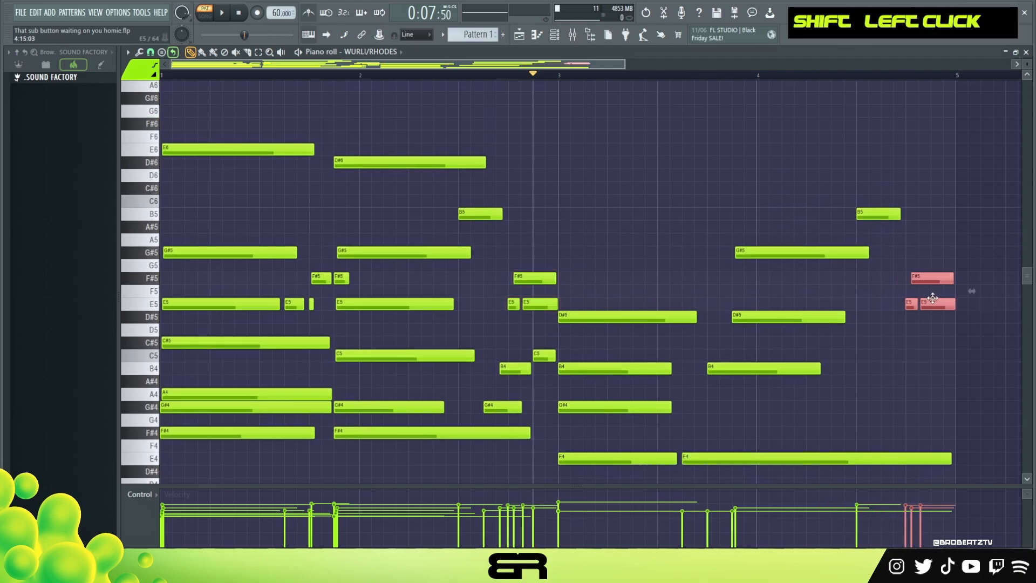
pyautogui.hotkey('ctrl', 'Up')
pyautogui.rightClick(948, 243)
pyautogui.keyDown('alt'); pyautogui.moveTo(917, 149); pyautogui.dragTo(938, 126); pyautogui.keyUp('alt')
pyautogui.keyDown('shift'); pyautogui.scroll(2, 925, 124); pyautogui.keyUp('shift')
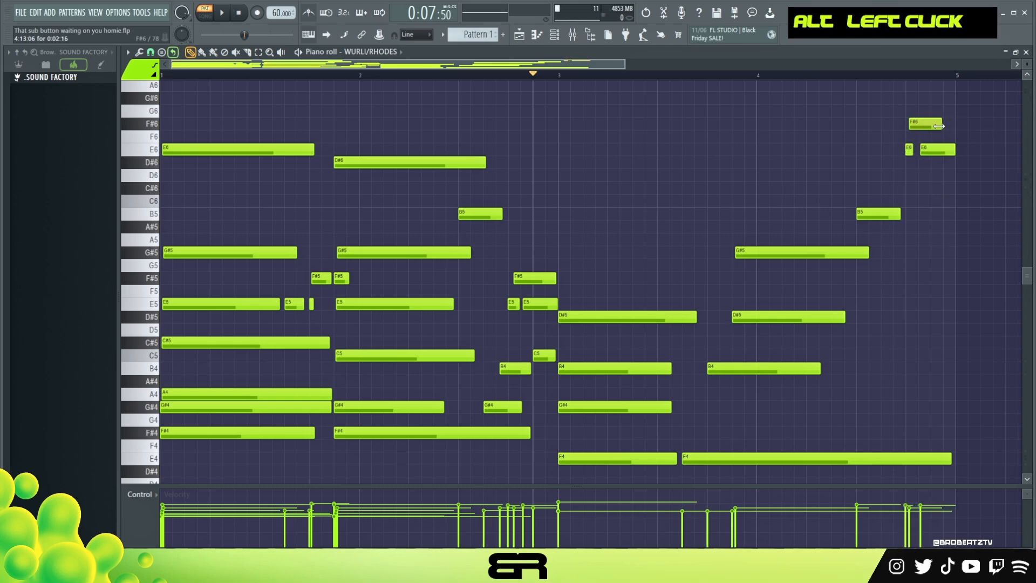
pyautogui.keyDown('shift'); pyautogui.scroll(1, 951, 151); pyautogui.keyUp('shift')
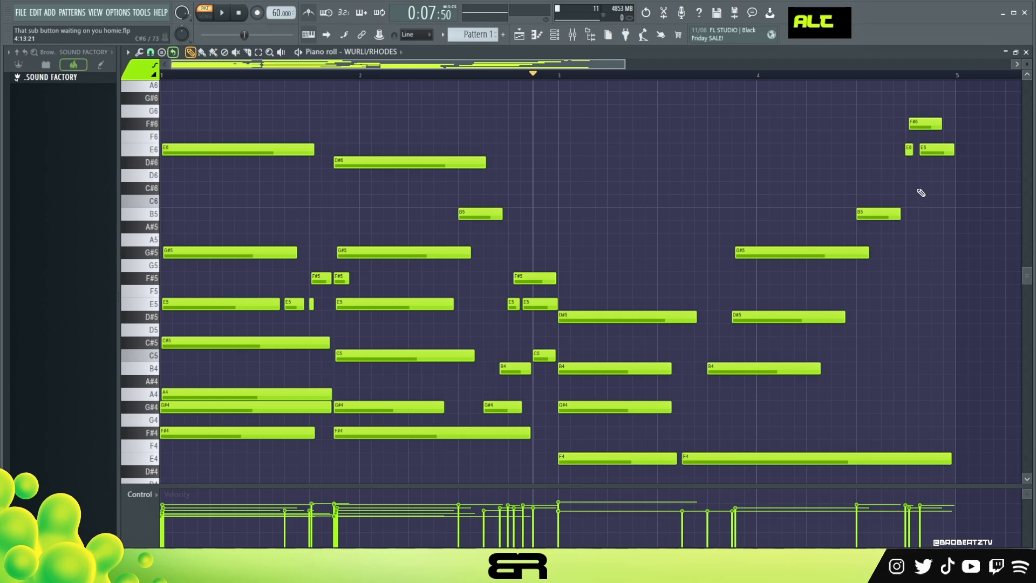
pyautogui.keyDown('ctrl'); pyautogui.click(880, 214); pyautogui.keyUp('ctrl')
pyautogui.keyDown('shift'); pyautogui.moveTo(880, 214); pyautogui.dragTo(953, 218); pyautogui.keyUp('shift')
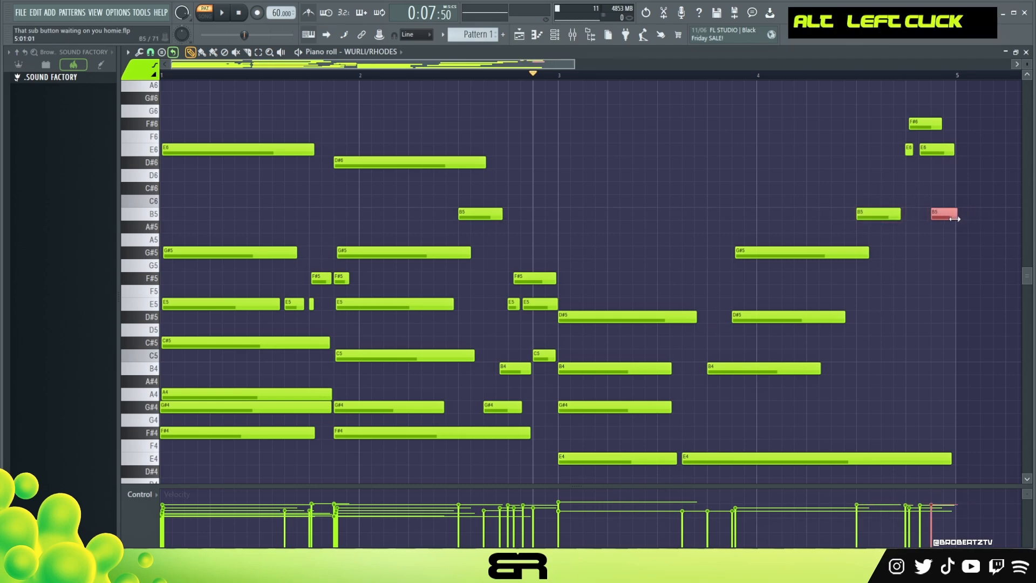
# Lengthen the G#5, D#5, B4 and G#4 notes of bars 3 and 4 so the third chord sustains further
pyautogui.keyDown('ctrl'); pyautogui.moveTo(870, 244); pyautogui.dragTo(860, 367); pyautogui.keyUp('ctrl')
pyautogui.rightClick(879, 343)
pyautogui.keyDown('ctrl'); pyautogui.moveTo(892, 284); pyautogui.dragTo(916, 370); pyautogui.keyUp('ctrl')
pyautogui.keyDown('ctrl'); pyautogui.moveTo(674, 387); pyautogui.dragTo(870, 413); pyautogui.keyUp('ctrl')
pyautogui.keyDown('alt'); pyautogui.moveTo(695, 320); pyautogui.dragTo(721, 320); pyautogui.keyUp('alt')
pyautogui.keyDown('alt'); pyautogui.moveTo(672, 370); pyautogui.dragTo(695, 370); pyautogui.keyUp('alt')
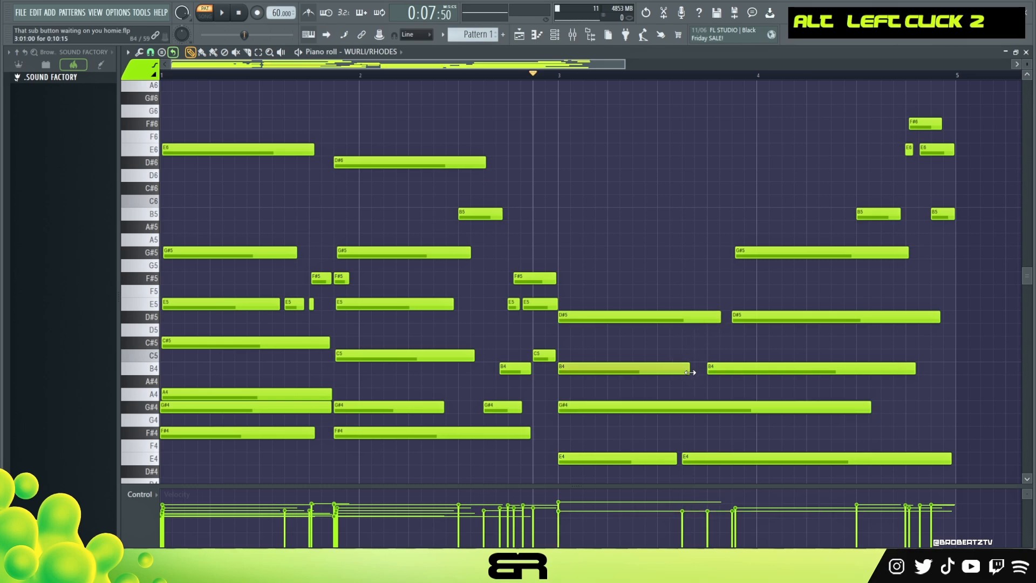
# Play the progression from 2:03:00 through the end of bar 4
pyautogui.scroll(-1, 649, 135)
pyautogui.keyDown('ctrl'); pyautogui.rightClick(649, 132); pyautogui.keyUp('ctrl')
pyautogui.click(376, 75)
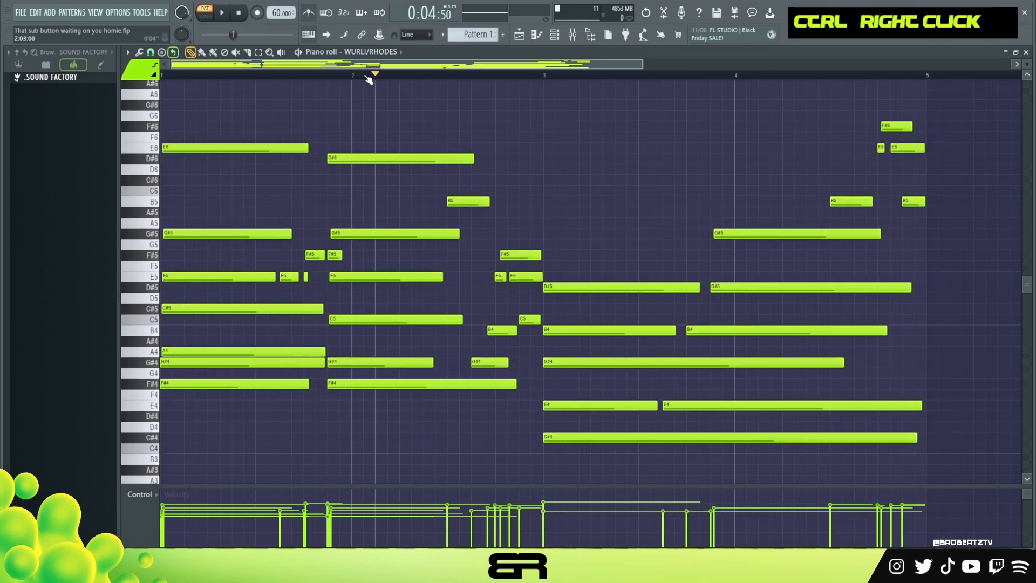
pyautogui.press('space')
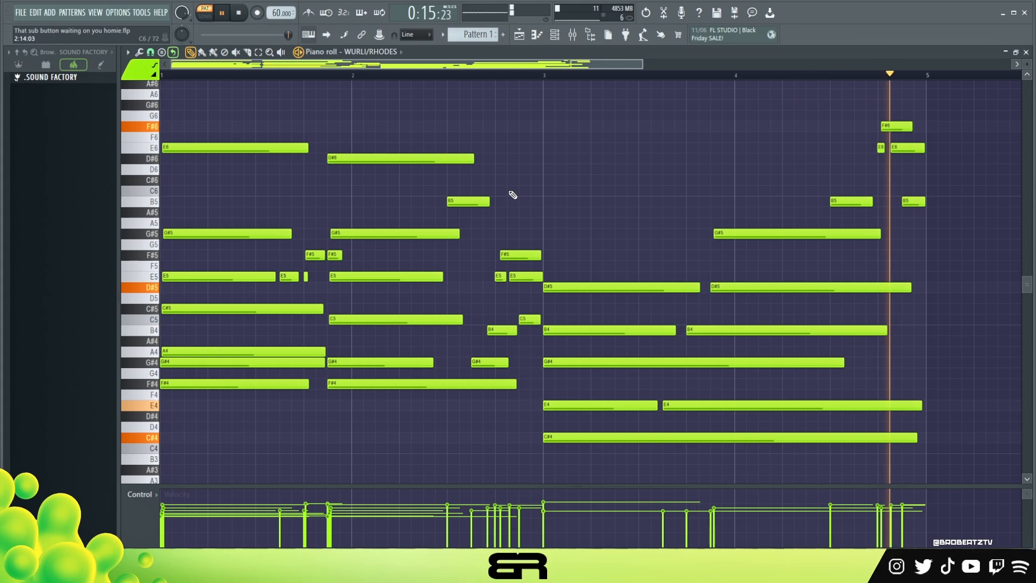
pyautogui.press('space')
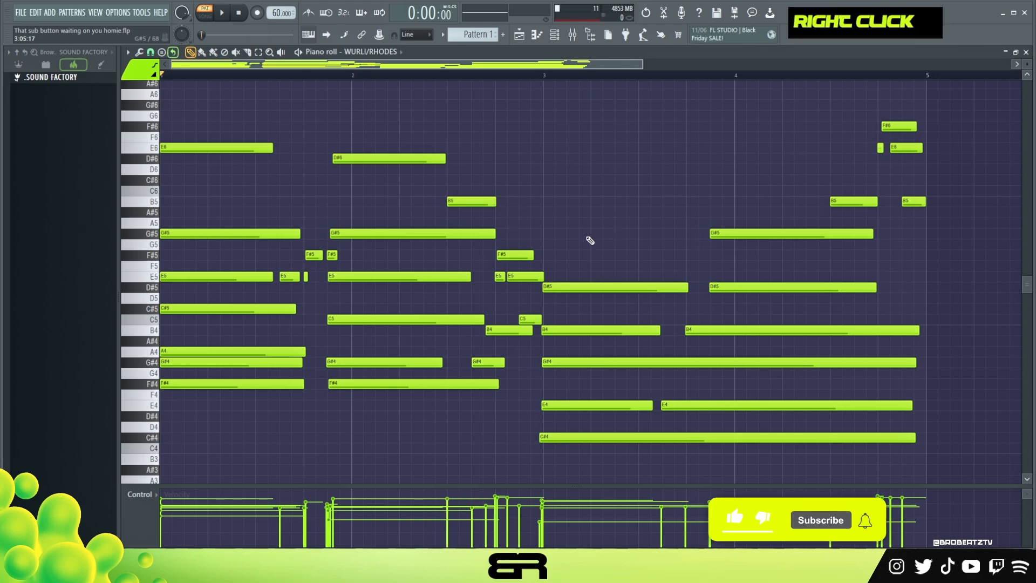
# Build an example chord at 6:01:00 by stacking equal-length notes on E5, G#5, B5 and D#6
pyautogui.moveTo(467, 65); pyautogui.dragTo(858, 89)
pyautogui.click(390, 203)
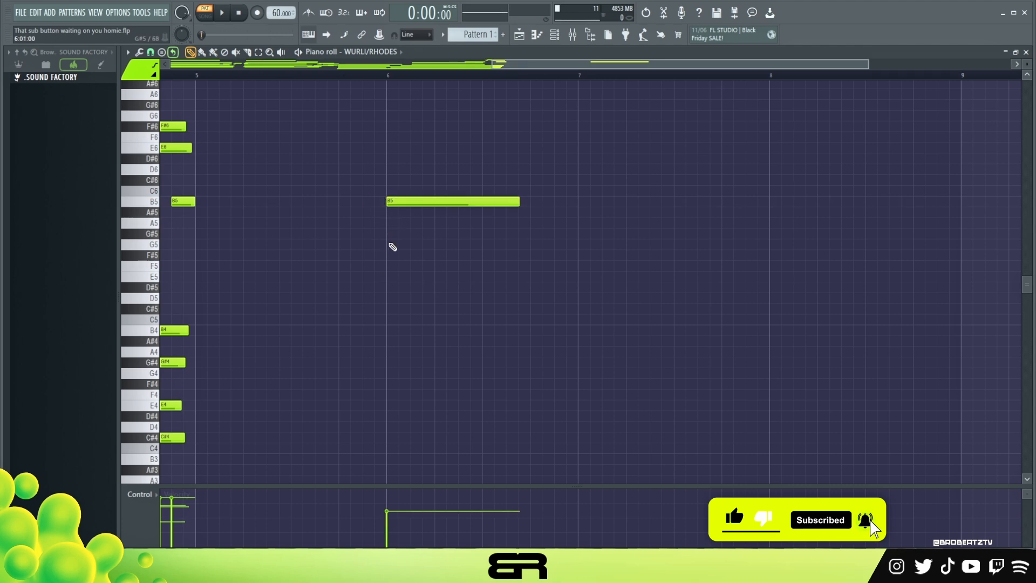
pyautogui.click(390, 235)
pyautogui.click(389, 286)
pyautogui.moveTo(390, 286); pyautogui.dragTo(390, 276)
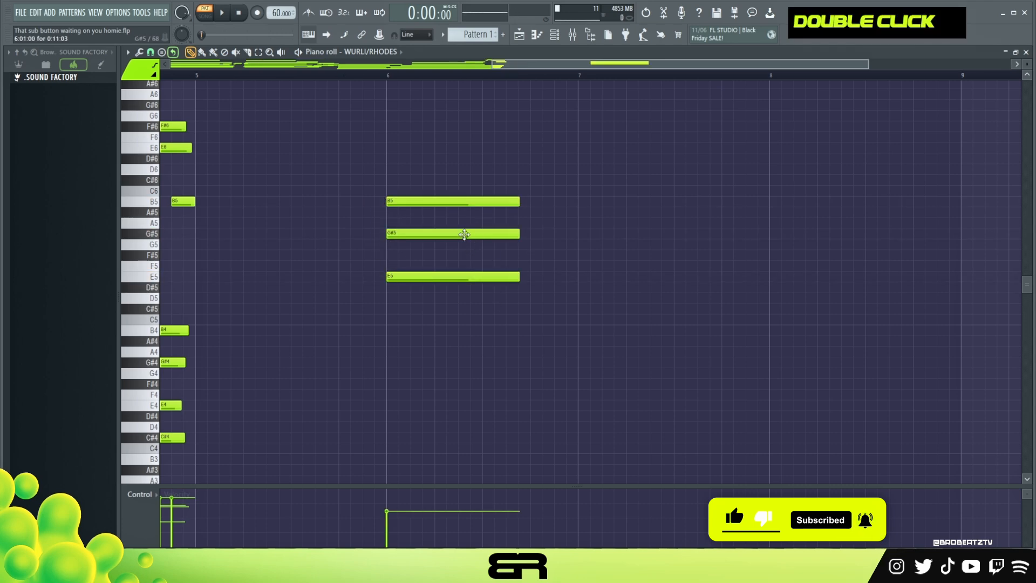
pyautogui.click(390, 158)
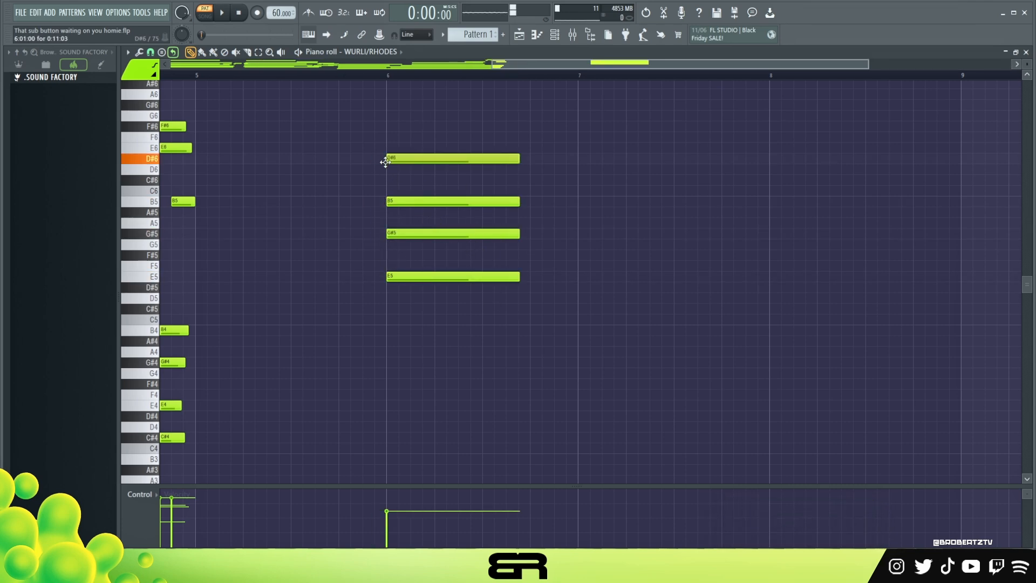
# Shorten the example chord's D#6 to about 0:10:08 and compare it with the note lengths of the main progression
pyautogui.scroll(3, 404, 83)
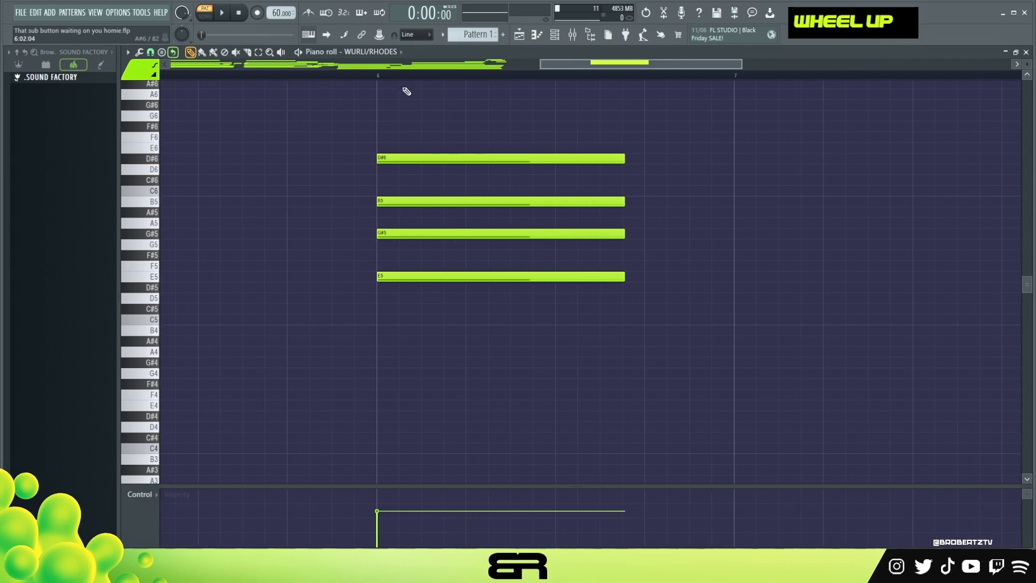
pyautogui.moveTo(622, 159); pyautogui.dragTo(485, 167)
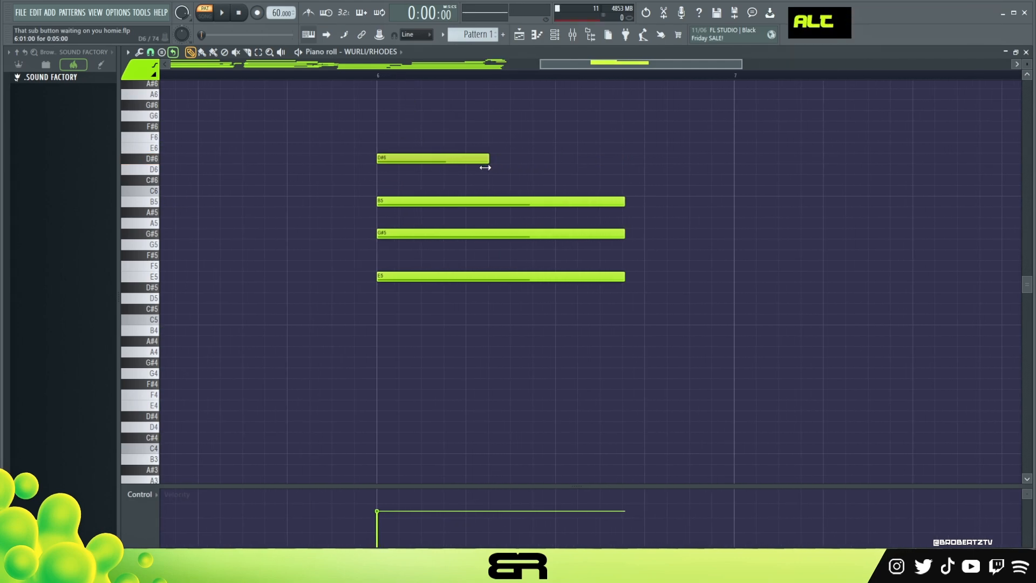
pyautogui.moveTo(571, 181); pyautogui.dragTo(608, 176)
pyautogui.moveTo(574, 67); pyautogui.dragTo(233, 80)
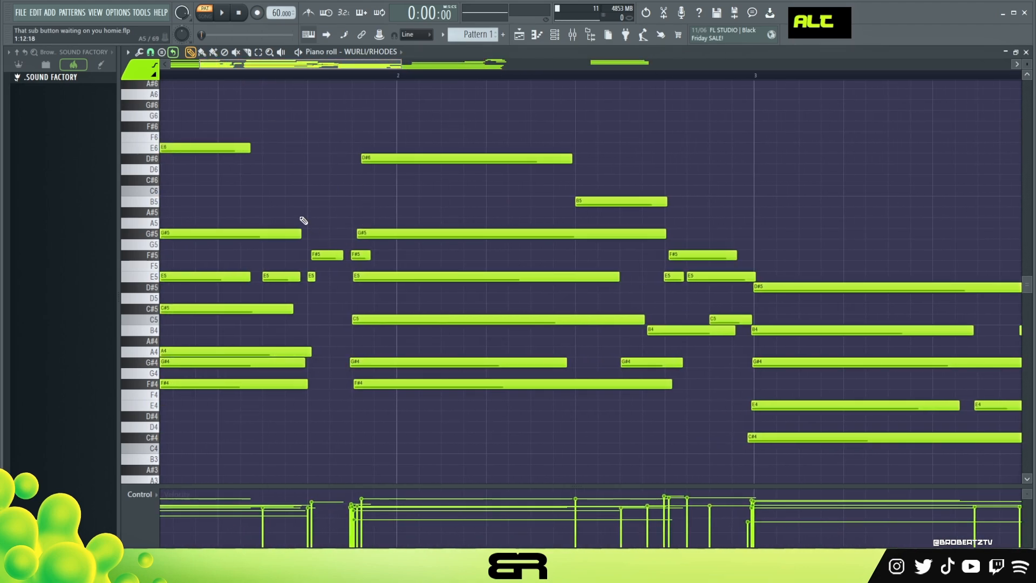
pyautogui.moveTo(311, 75); pyautogui.dragTo(628, 97)
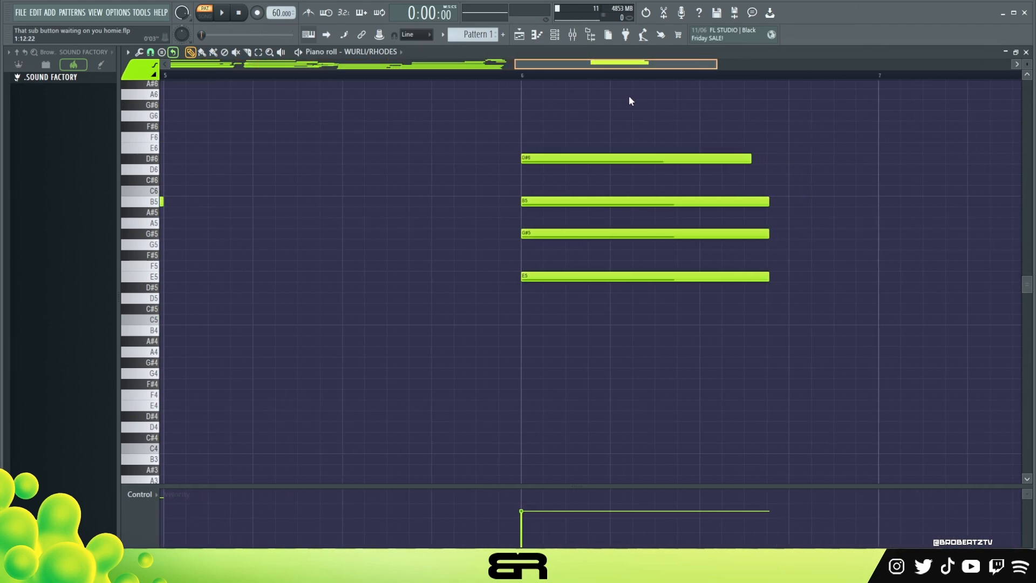
# Stagger the example chord's starts upward from E5 through G#5 and B5 to D#6 at 6:03:06 for a slow strum
pyautogui.moveTo(439, 287); pyautogui.dragTo(470, 265)
pyautogui.moveTo(480, 132); pyautogui.dragTo(507, 202)
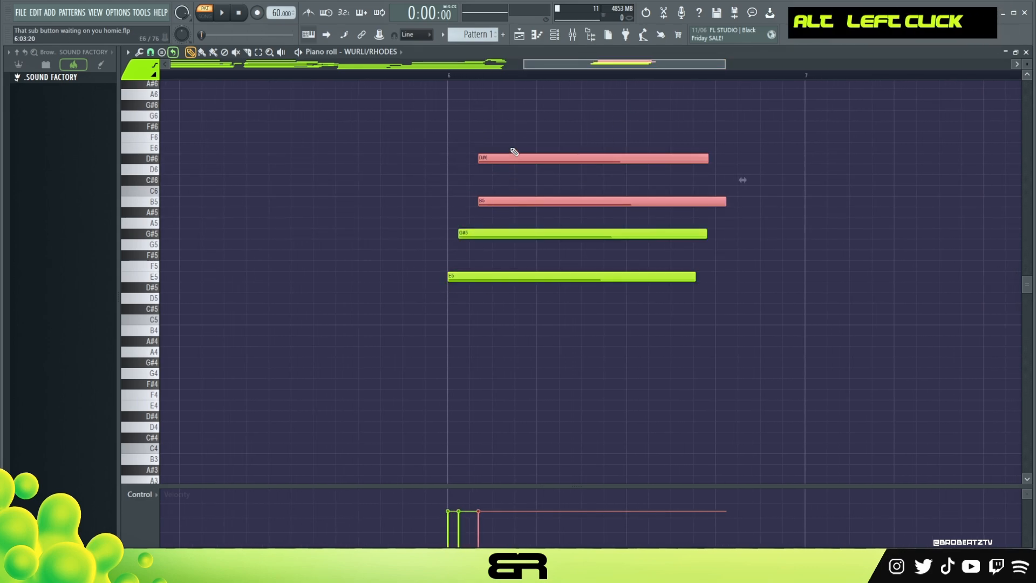
pyautogui.moveTo(514, 149); pyautogui.dragTo(516, 159)
pyautogui.moveTo(515, 159); pyautogui.dragTo(533, 159)
# Ramp the example chord's velocities upward from E5 to D#6
pyautogui.moveTo(543, 121); pyautogui.dragTo(488, 302)
pyautogui.moveTo(440, 541); pyautogui.dragTo(499, 371)
pyautogui.moveTo(433, 522); pyautogui.dragTo(554, 410)
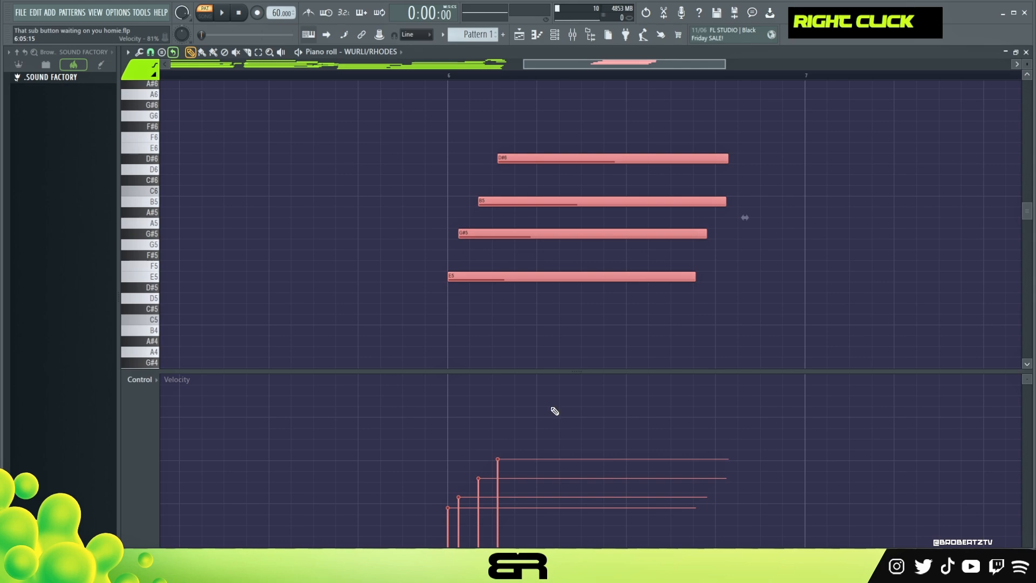
pyautogui.moveTo(448, 438); pyautogui.dragTo(539, 546)
pyautogui.moveTo(446, 520); pyautogui.dragTo(533, 421)
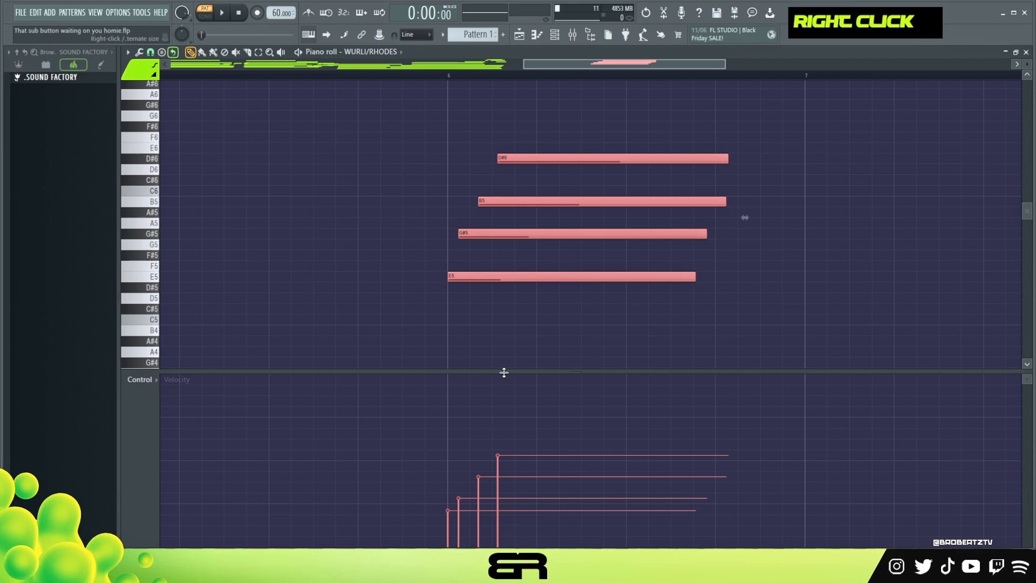
pyautogui.moveTo(504, 373); pyautogui.dragTo(490, 491)
pyautogui.rightClick(499, 337)
# Examine the passing notes at the end of bar 2 and their velocities, and return to the example chord
pyautogui.moveTo(516, 78); pyautogui.dragTo(245, 84)
pyautogui.moveTo(528, 251)
pyautogui.mouseDown()
pyautogui.moveTo(596, 283)
pyautogui.moveTo(603, 360)
pyautogui.moveTo(593, 394)
pyautogui.mouseUp()
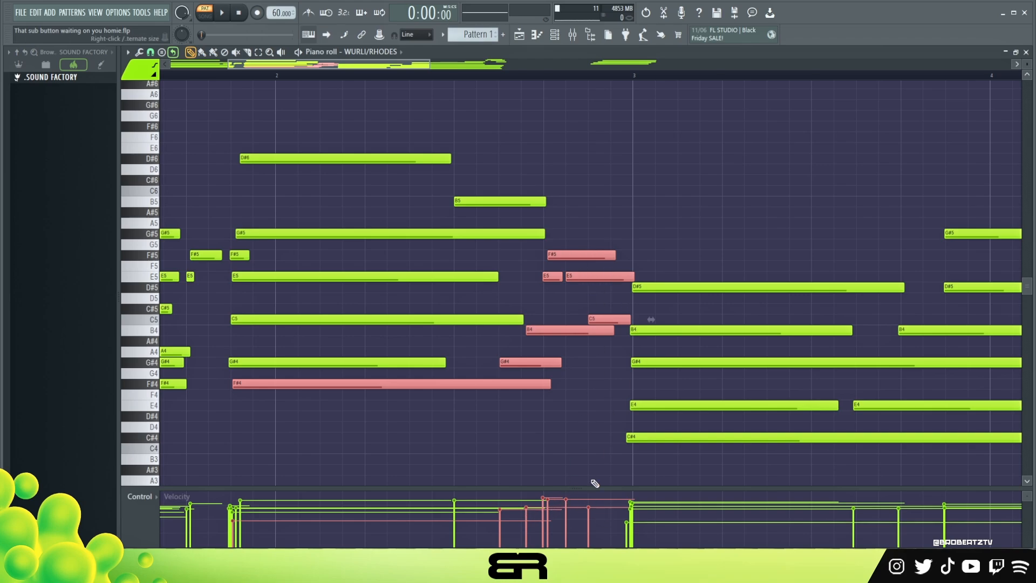
pyautogui.moveTo(410, 67); pyautogui.dragTo(715, 116)
pyautogui.rightClick(716, 124)
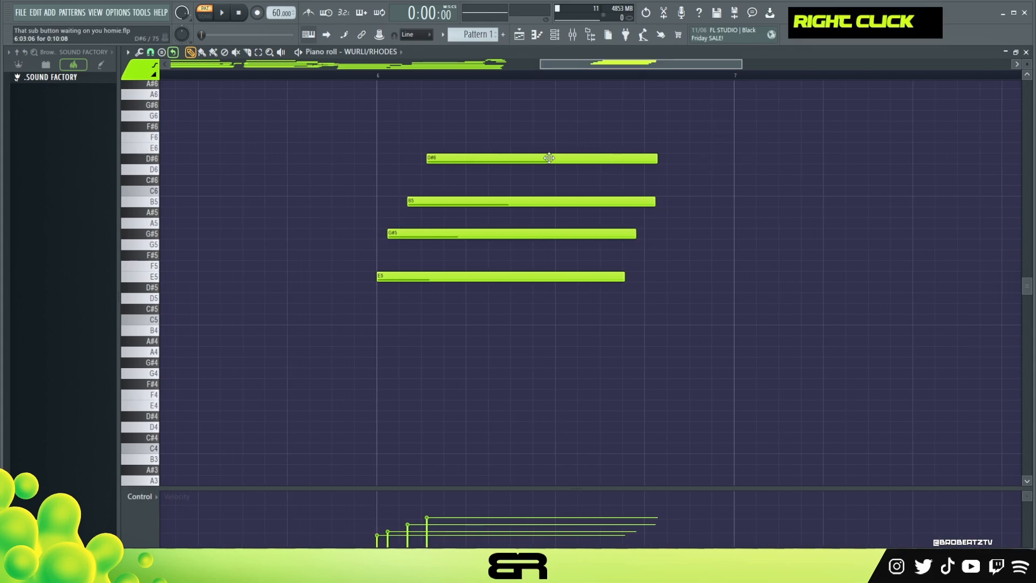
# Tighten the example chord's strum by moving D#6 just ahead of 6:01:00 and B5 and G#5 just after it, and audition it
pyautogui.scroll(-8, 541, 79)
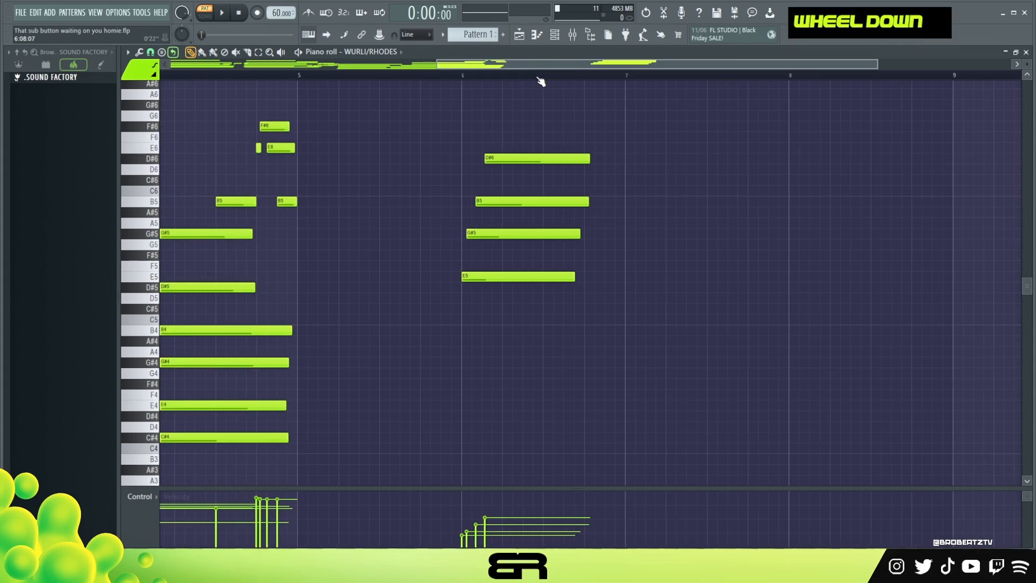
pyautogui.scroll(-2, 511, 81)
pyautogui.scroll(10, 560, 81)
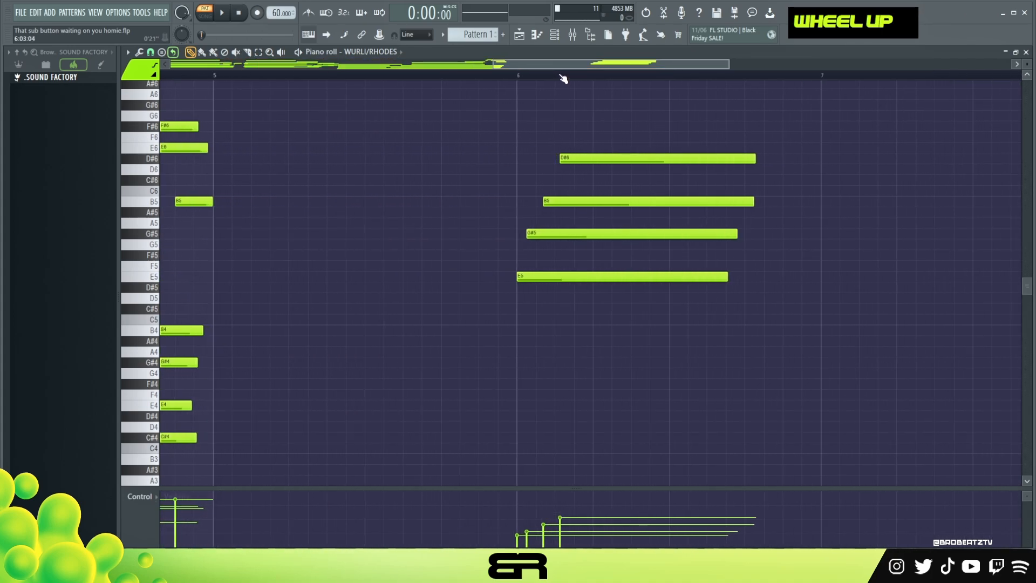
pyautogui.keyDown('ctrl'); pyautogui.click(527, 157); pyautogui.keyUp('ctrl')
pyautogui.moveTo(527, 157); pyautogui.dragTo(496, 162)
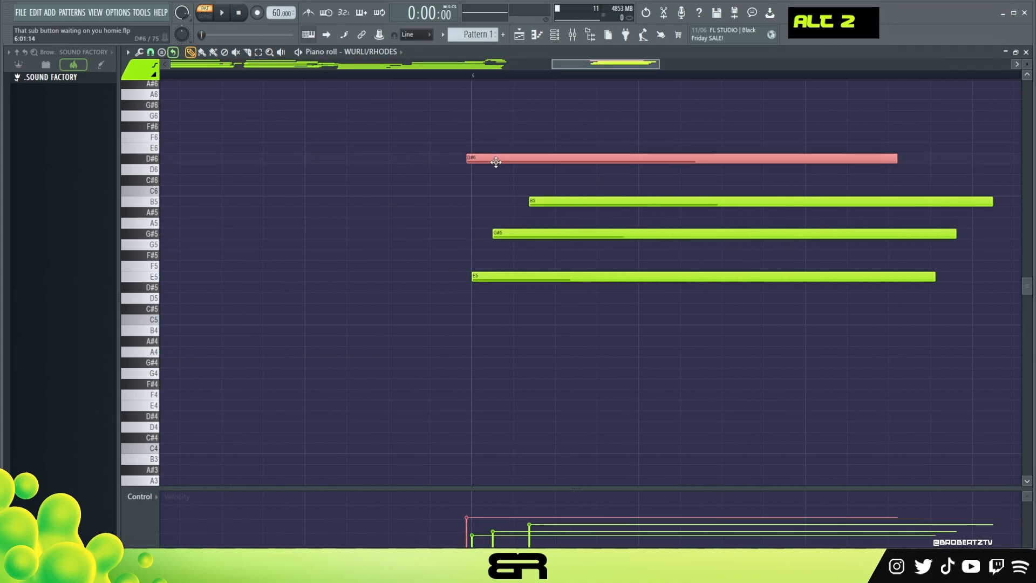
pyautogui.moveTo(583, 203); pyautogui.dragTo(512, 233)
pyautogui.keyDown('alt'); pyautogui.rightClick(442, 217); pyautogui.keyUp('alt')
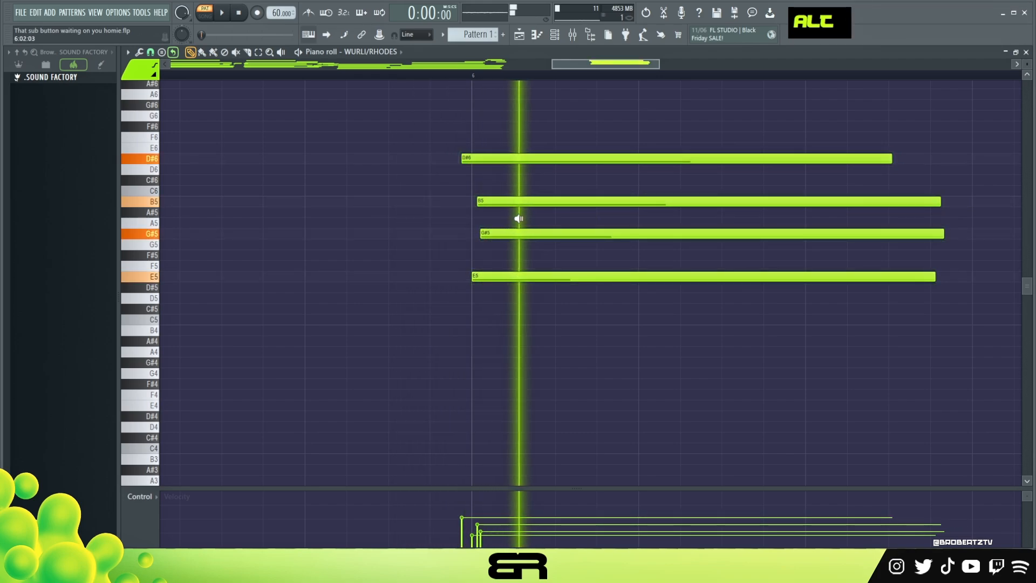
# Nudge the example chord's D#6, B5 and G#5 almost flush with E5 at 6:01:00, and audition it
pyautogui.moveTo(497, 158); pyautogui.dragTo(505, 158)
pyautogui.moveTo(508, 202); pyautogui.dragTo(500, 205)
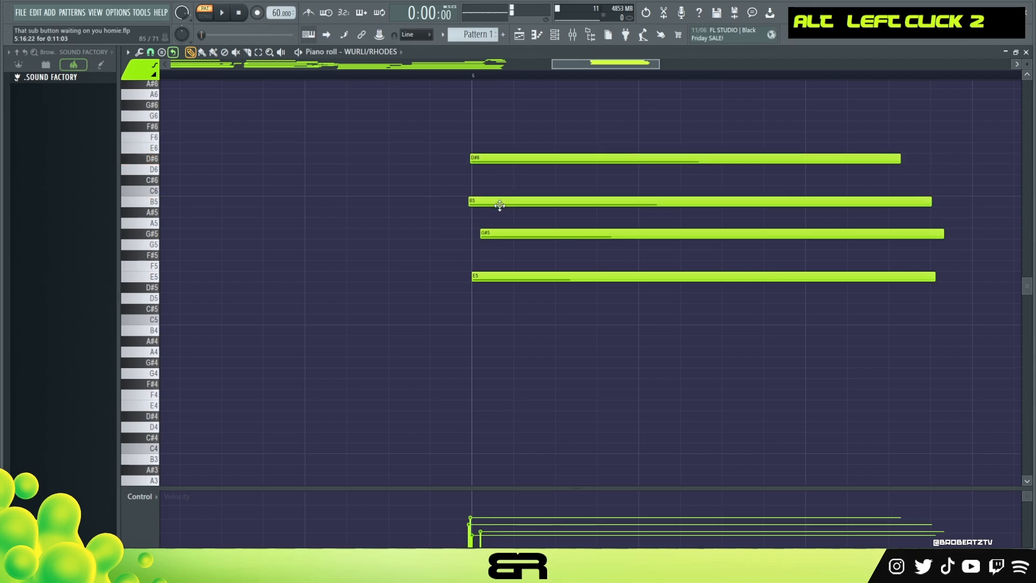
pyautogui.keyDown('alt'); pyautogui.rightClick(470, 184); pyautogui.keyUp('alt')
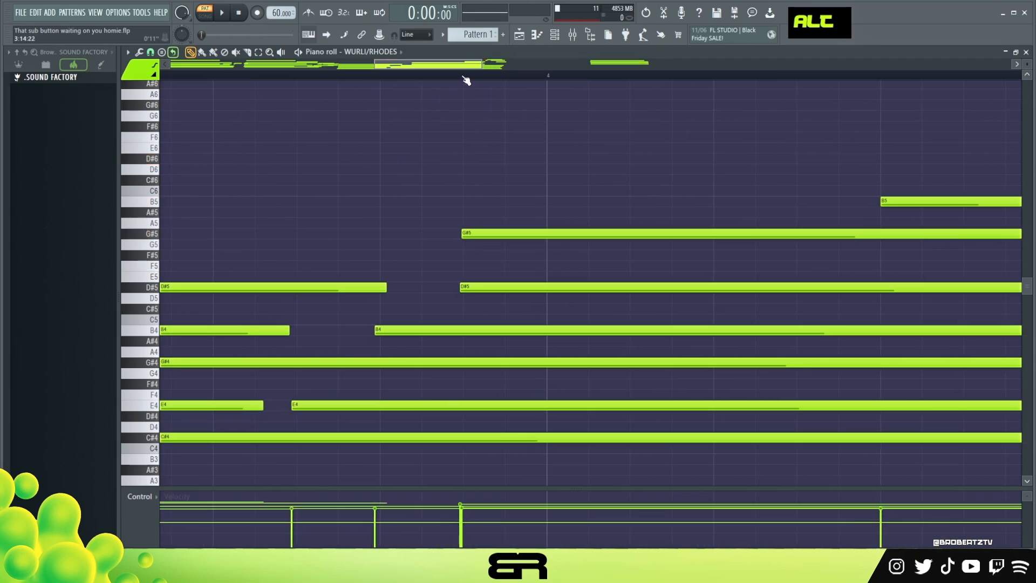
# Audition the chord at the start of bar 3 with the passing notes that lead into it in view
pyautogui.moveTo(485, 245); pyautogui.dragTo(490, 271)
pyautogui.keyDown('alt'); pyautogui.rightClick(491, 271); pyautogui.keyUp('alt')
pyautogui.moveTo(445, 219); pyautogui.dragTo(480, 281)
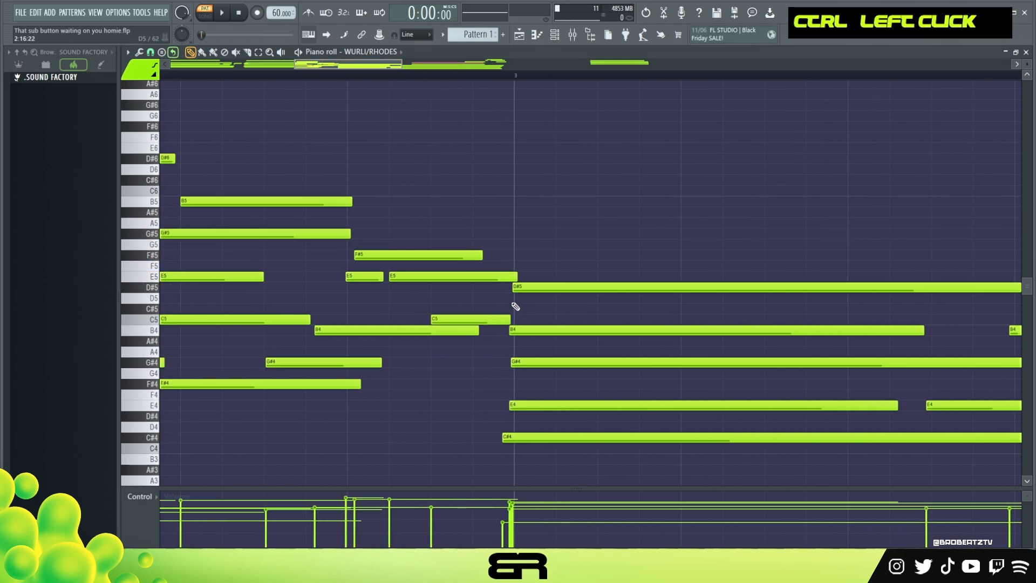
pyautogui.press('space')
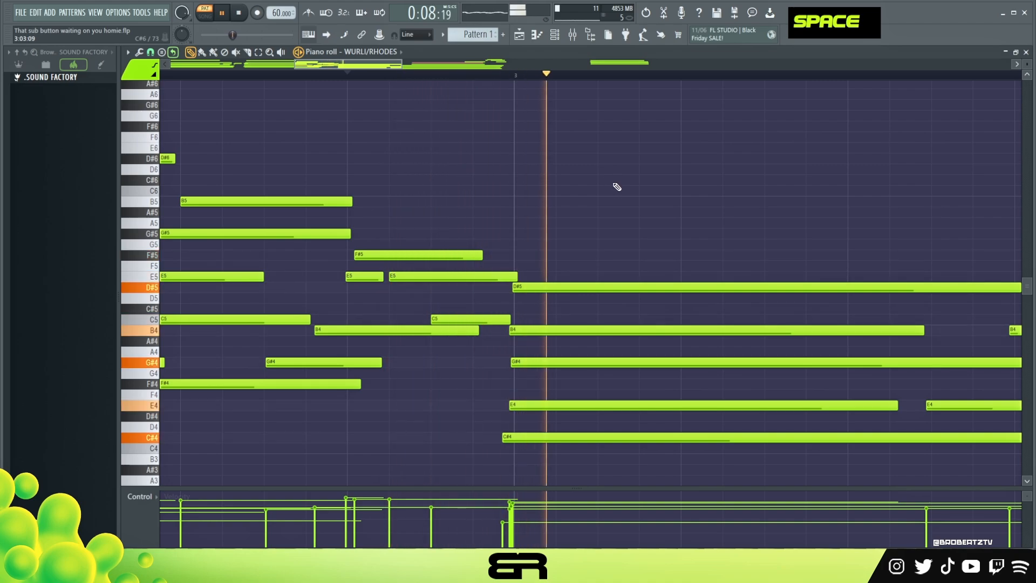
pyautogui.press('space')
# Nudge the bar 3 chord's D#5 slightly later onto the bar line, and audition it
pyautogui.keyDown('ctrl'); pyautogui.click(554, 285); pyautogui.keyUp('ctrl')
pyautogui.keyDown('shift'); pyautogui.scroll(-3, 554, 280); pyautogui.keyUp('shift')
pyautogui.keyDown('shift'); pyautogui.scroll(2, 554, 280); pyautogui.keyUp('shift')
pyautogui.press('space')
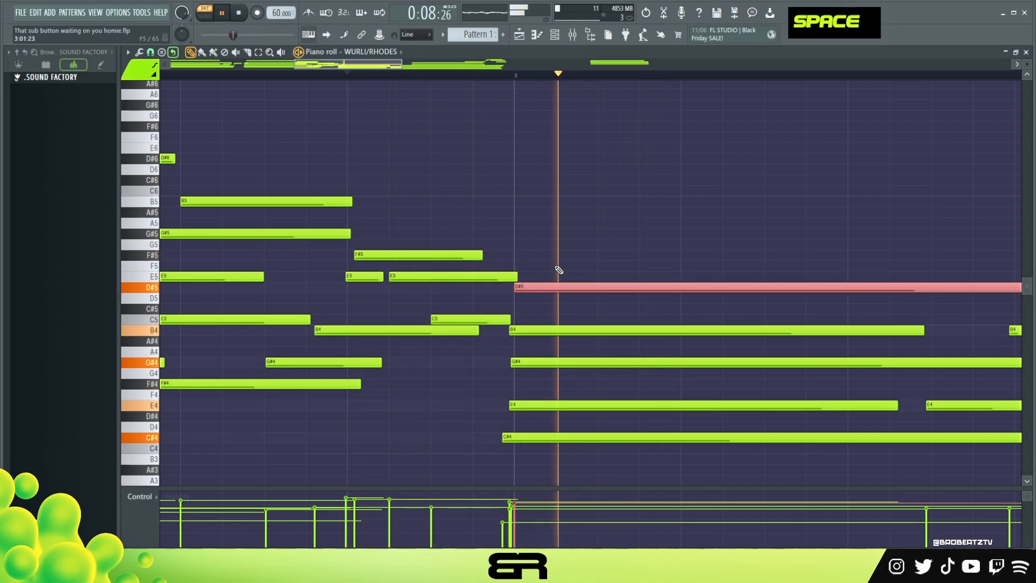
pyautogui.keyDown('ctrl'); pyautogui.rightClick(574, 238); pyautogui.keyUp('ctrl')
pyautogui.press('space')
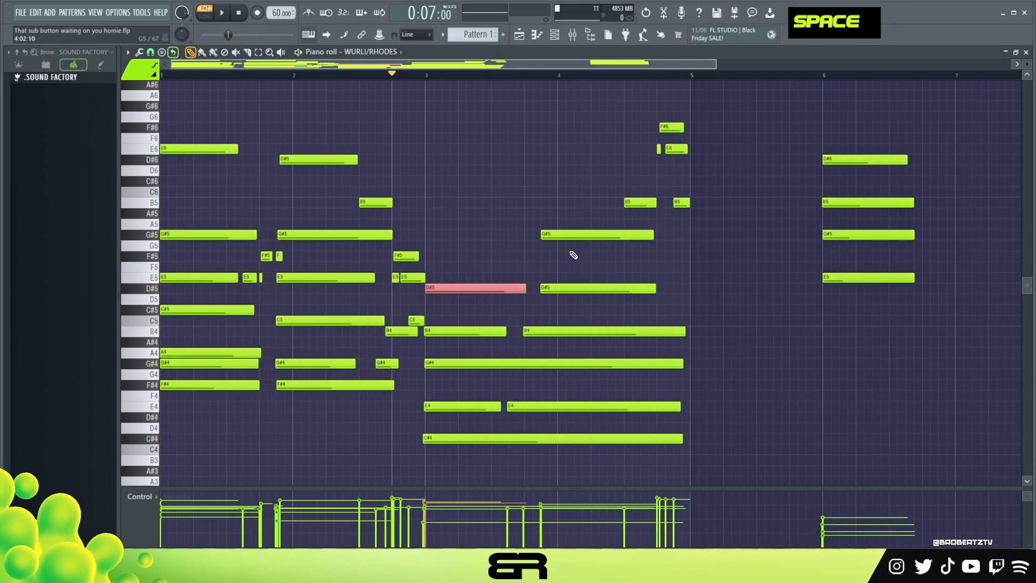
# Delete the four-note example chord (D#6, B5, G#5 and E5) at bar 6
pyautogui.rightClick(576, 199)
pyautogui.rightClick(867, 159)
pyautogui.rightClick(879, 202)
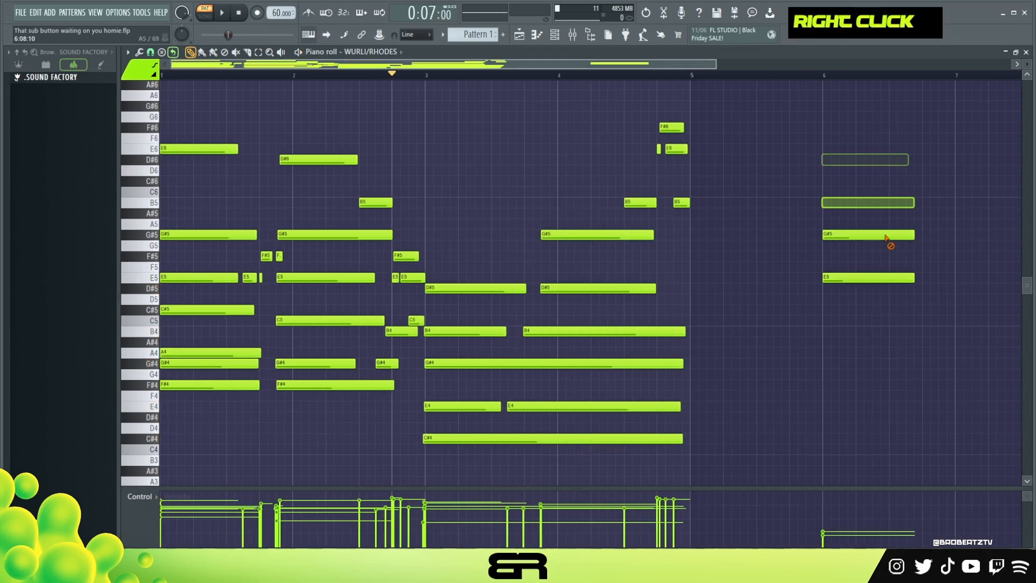
pyautogui.rightClick(888, 234)
pyautogui.rightClick(887, 277)
pyautogui.keyDown('ctrl'); pyautogui.rightClick(591, 189); pyautogui.keyUp('ctrl')
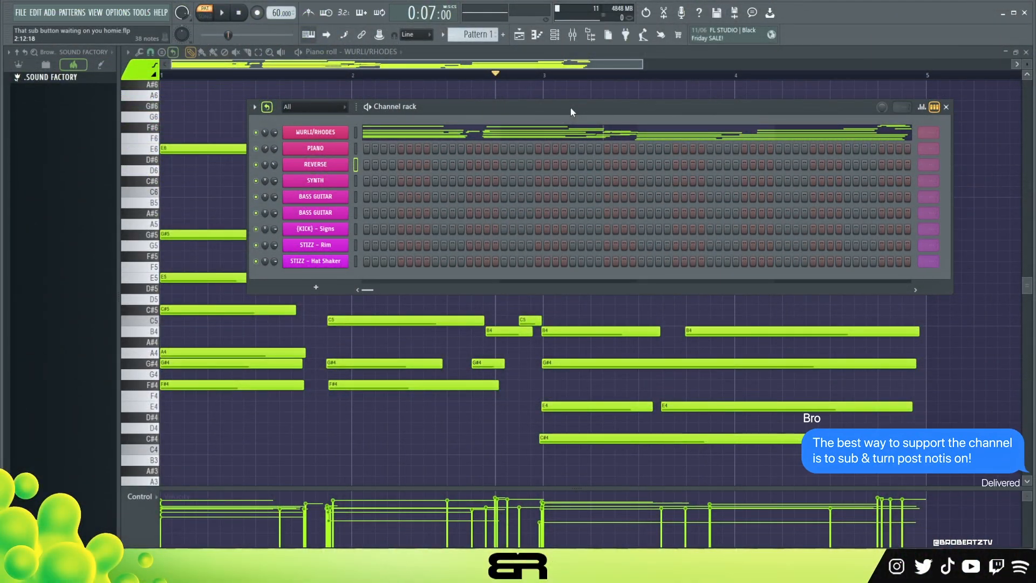
# Highlight the passing notes at the end of bar 2 to examine them, and clear the selection
pyautogui.press('F6')
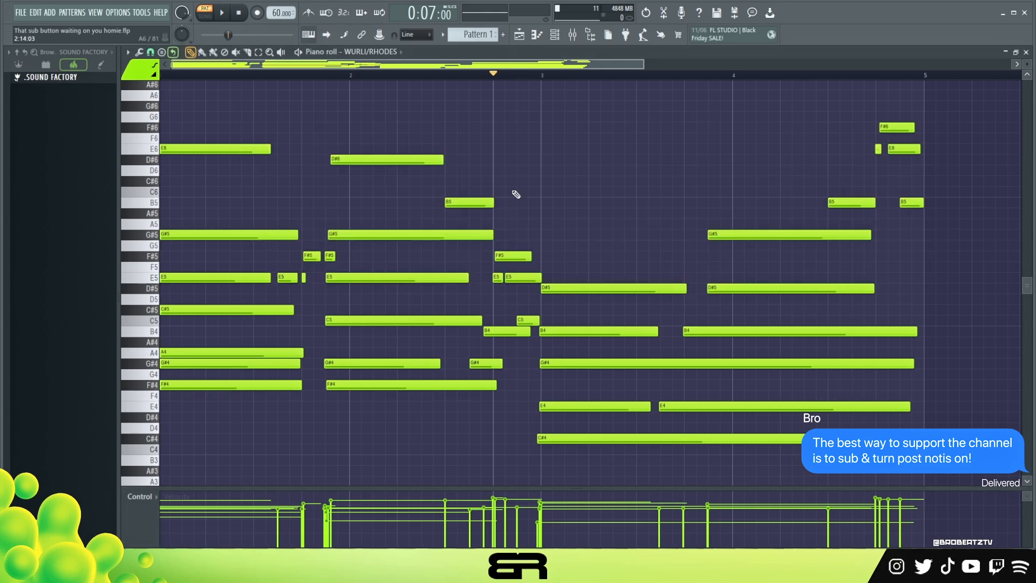
pyautogui.moveTo(517, 63); pyautogui.dragTo(441, 62)
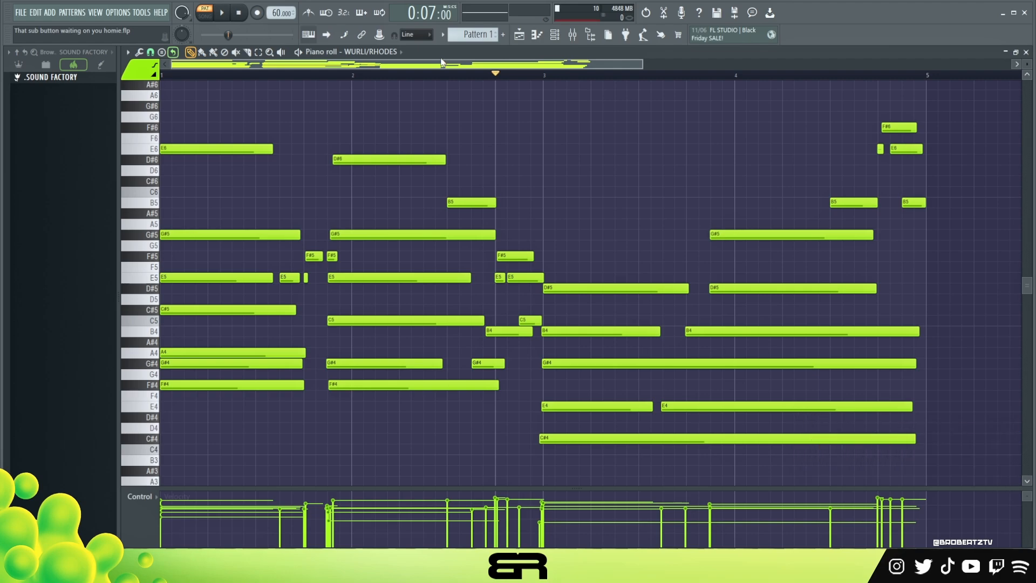
pyautogui.keyDown('ctrl'); pyautogui.moveTo(462, 249); pyautogui.dragTo(534, 371); pyautogui.keyUp('ctrl')
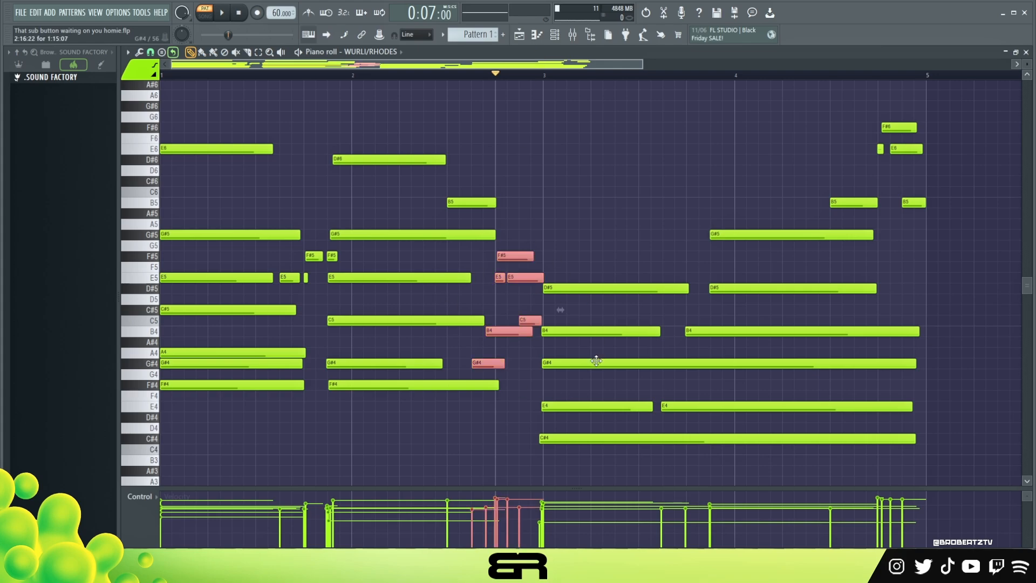
pyautogui.rightClick(618, 244)
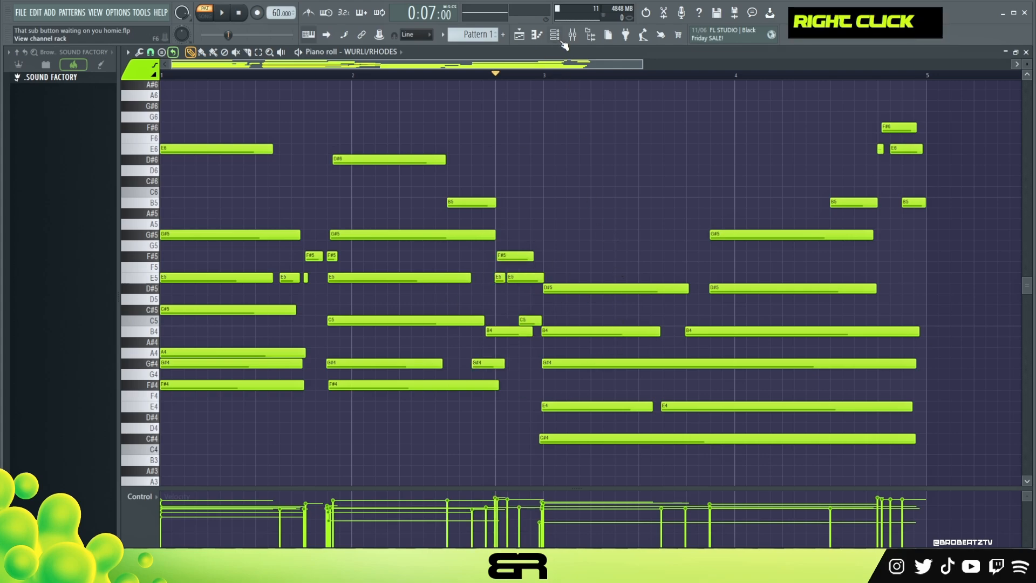
# Copy the chord progression from the WURLI/RHODES channel into the PIANO channel
pyautogui.click(555, 35)
pyautogui.rightClick(326, 137)
pyautogui.click(475, 145)
pyautogui.rightClick(318, 149)
pyautogui.click(477, 168)
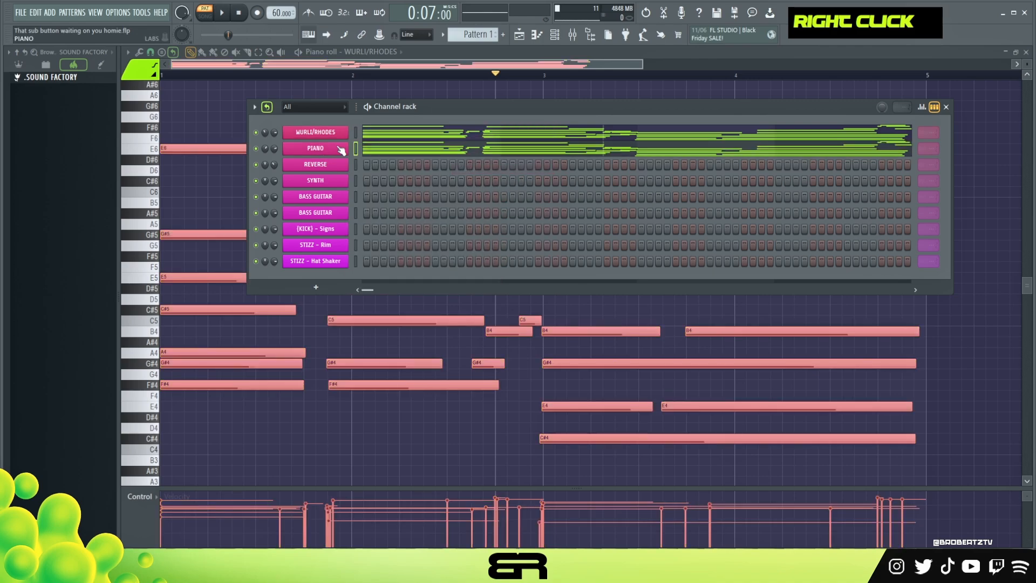
# Audition the PIANO channel's Soft Piano and the REVERSE channel's Analog Lab V sound, and close the instruments
pyautogui.click(340, 150)
pyautogui.click(749, 474)
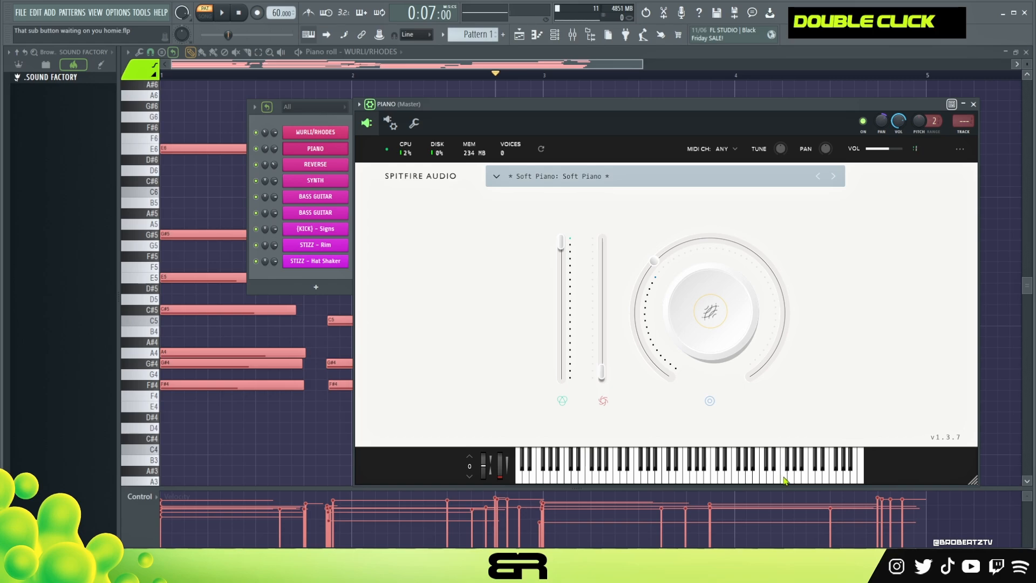
pyautogui.keyDown('ctrl'); pyautogui.click(319, 137); pyautogui.keyUp('ctrl')
pyautogui.click(776, 479)
pyautogui.doubleClick(798, 478)
pyautogui.click(327, 165)
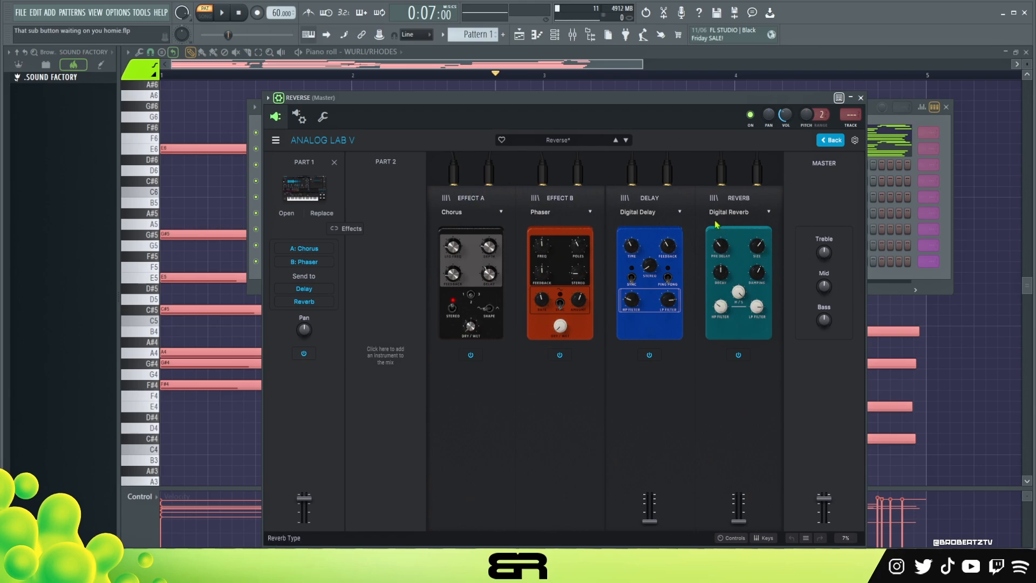
pyautogui.press('e')
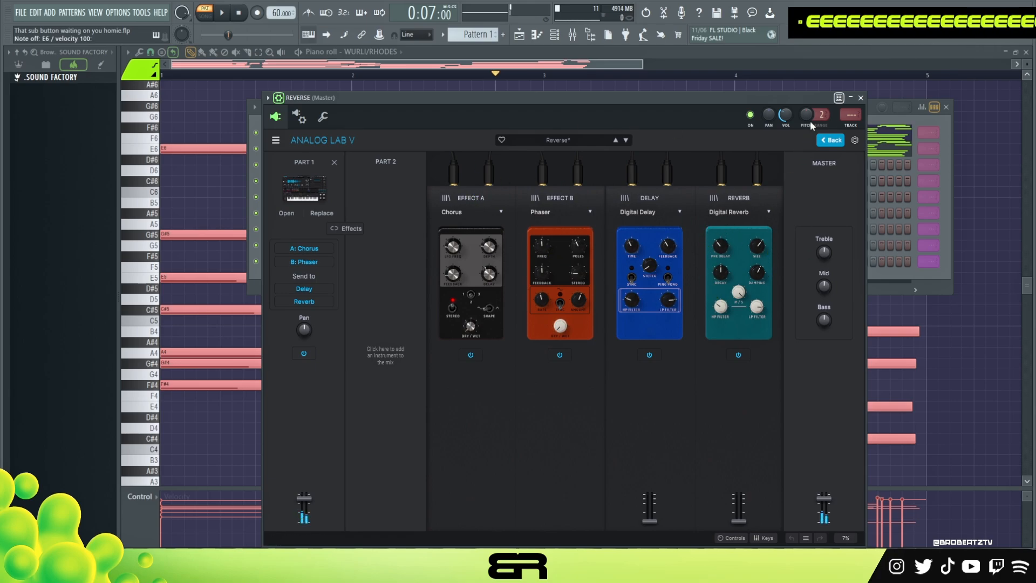
pyautogui.click(861, 97)
# Paste the chord progression into the REVERSE channel and play the three layered channels together from the start
pyautogui.rightClick(344, 164)
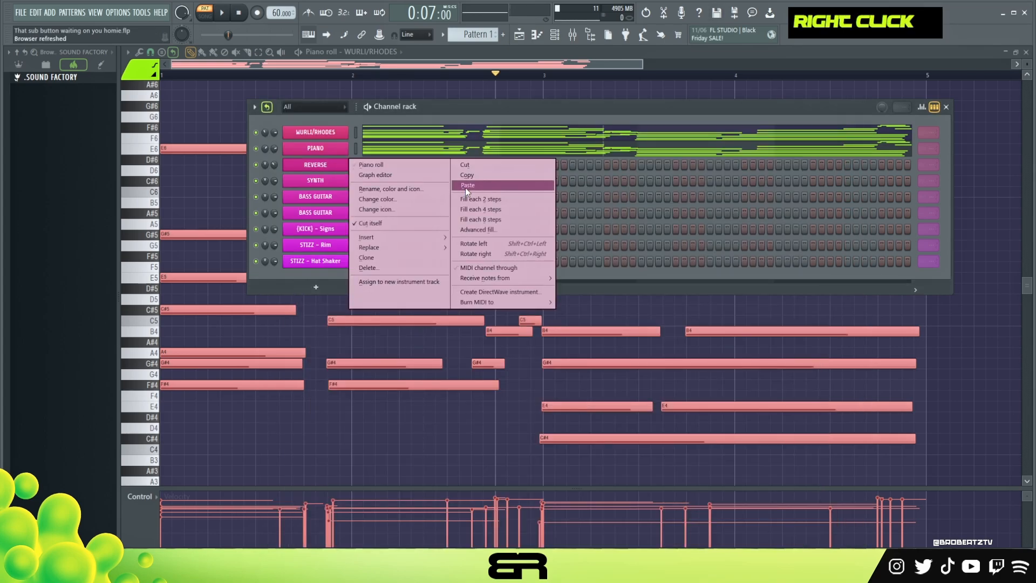
pyautogui.click(467, 185)
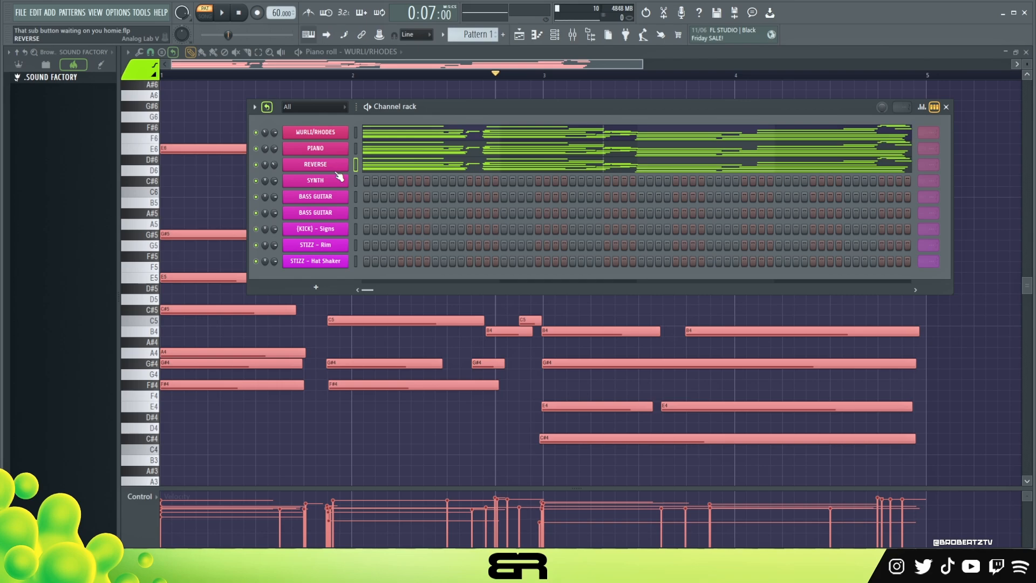
pyautogui.moveTo(437, 102); pyautogui.dragTo(421, 125)
pyautogui.click(240, 13)
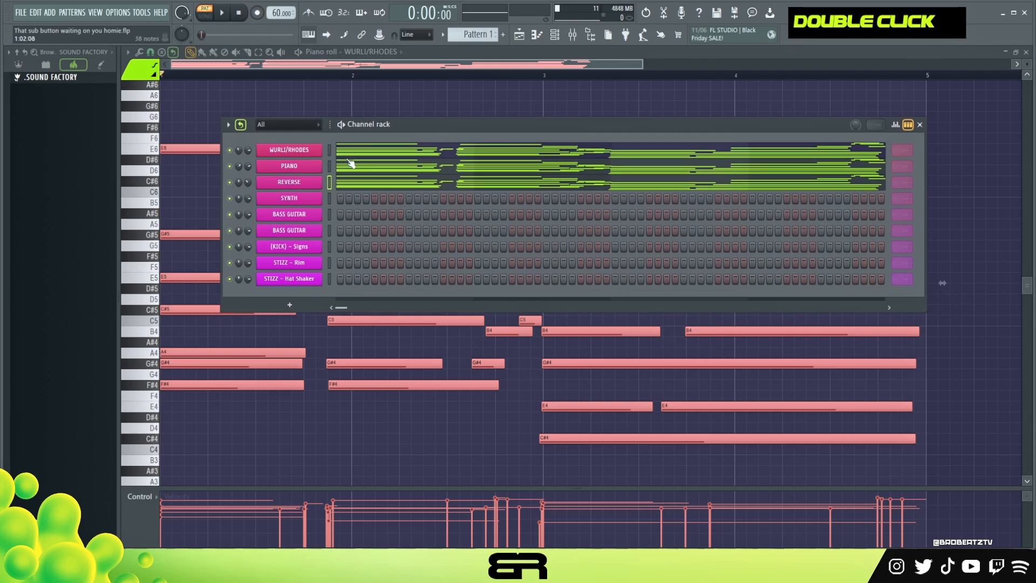
pyautogui.press('space')
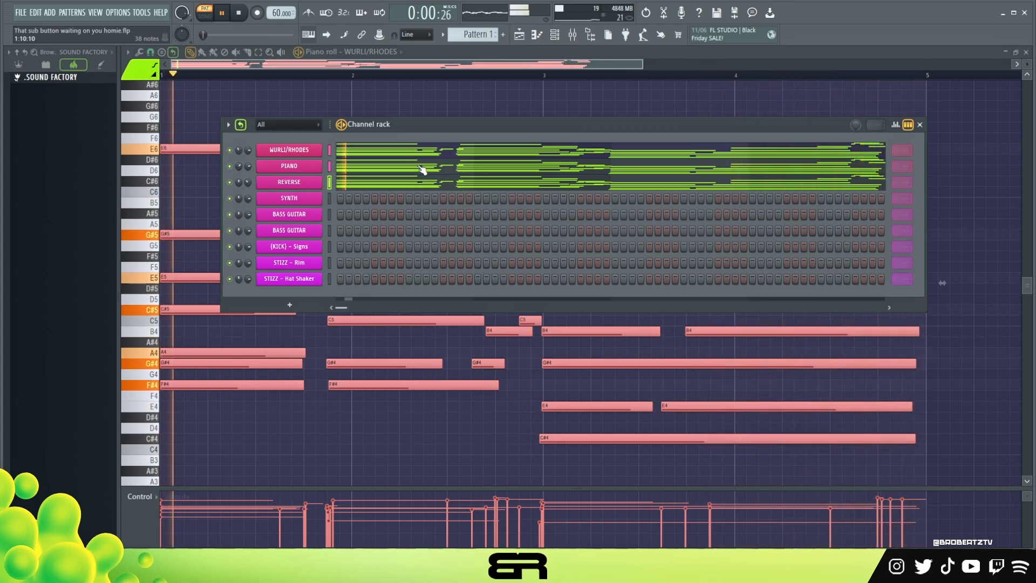
pyautogui.press('space')
# View the PIANO channel's copied notes, and audition the SYNTH channel's Closure preset in Analog Lab V
pyautogui.click(423, 170)
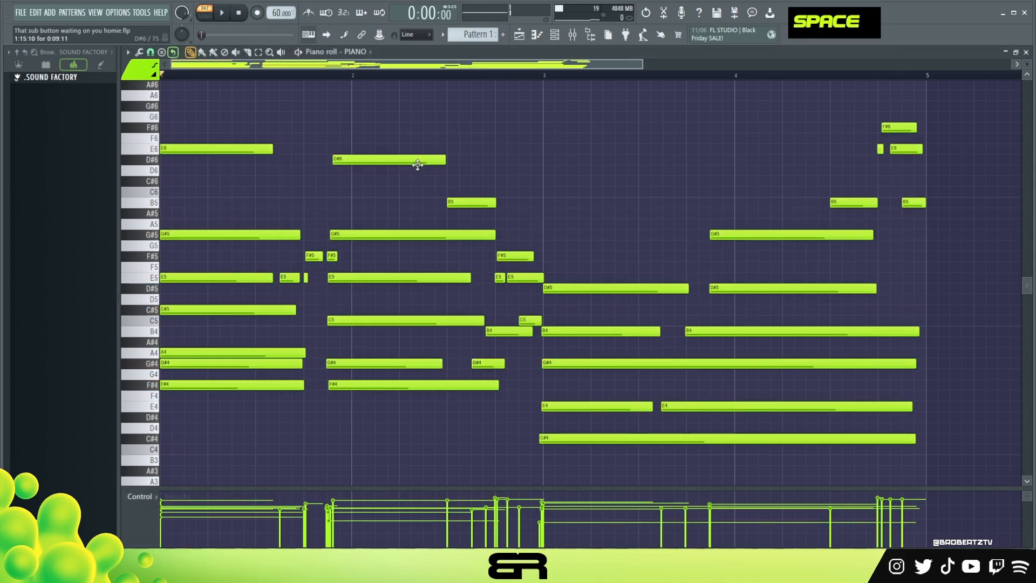
pyautogui.click(554, 34)
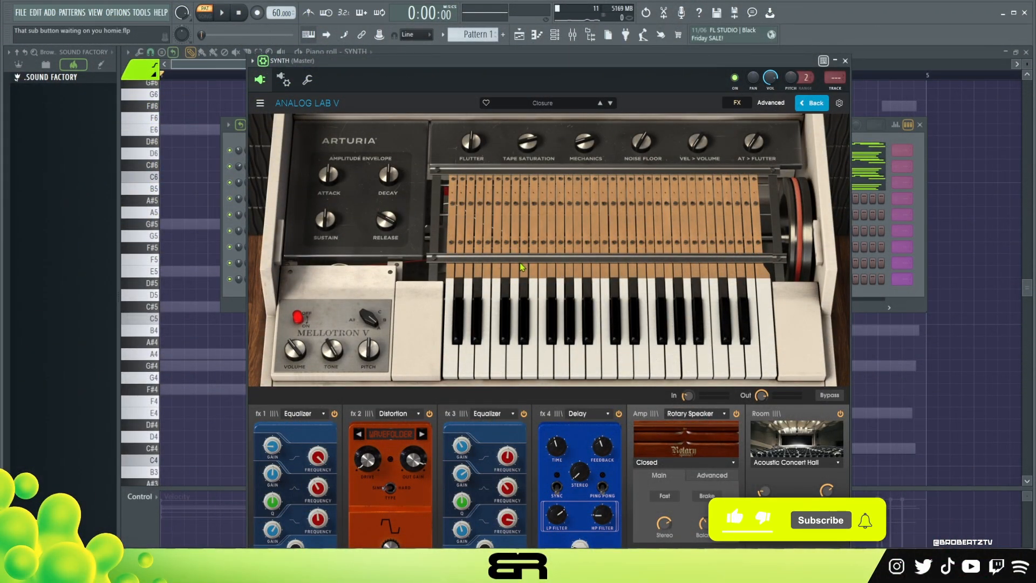
pyautogui.click(596, 365)
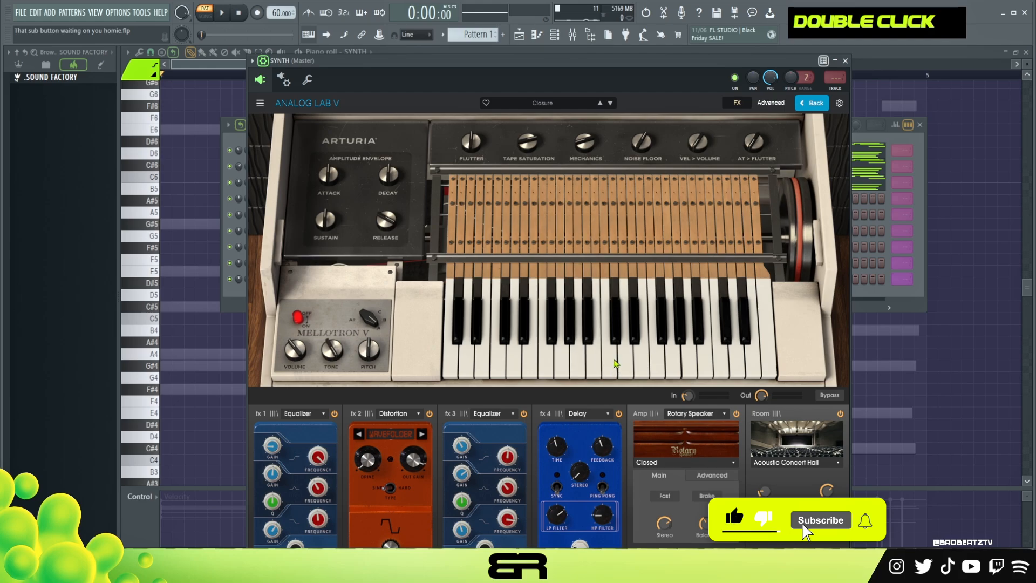
pyautogui.moveTo(584, 70); pyautogui.dragTo(585, 73)
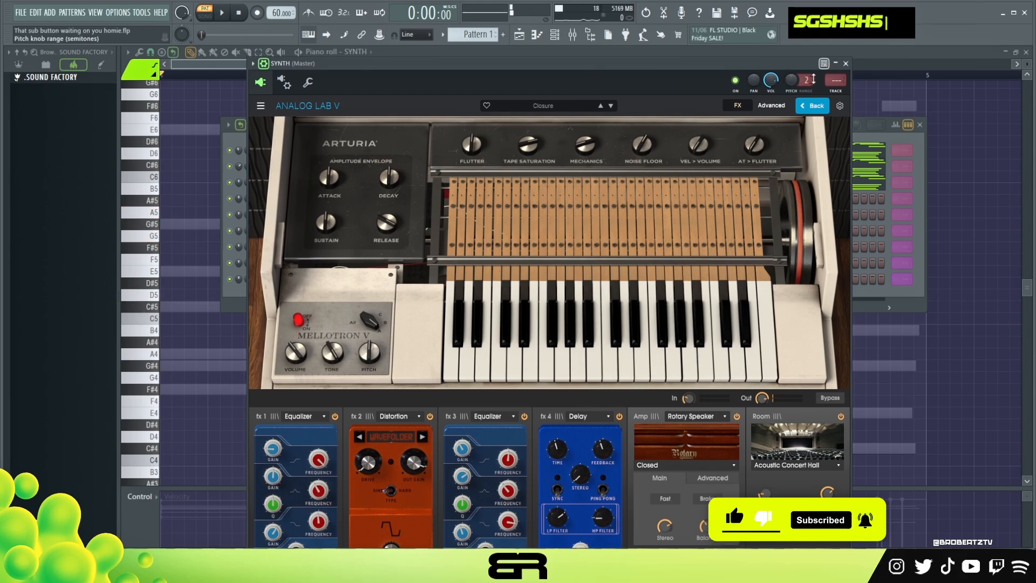
pyautogui.click(845, 63)
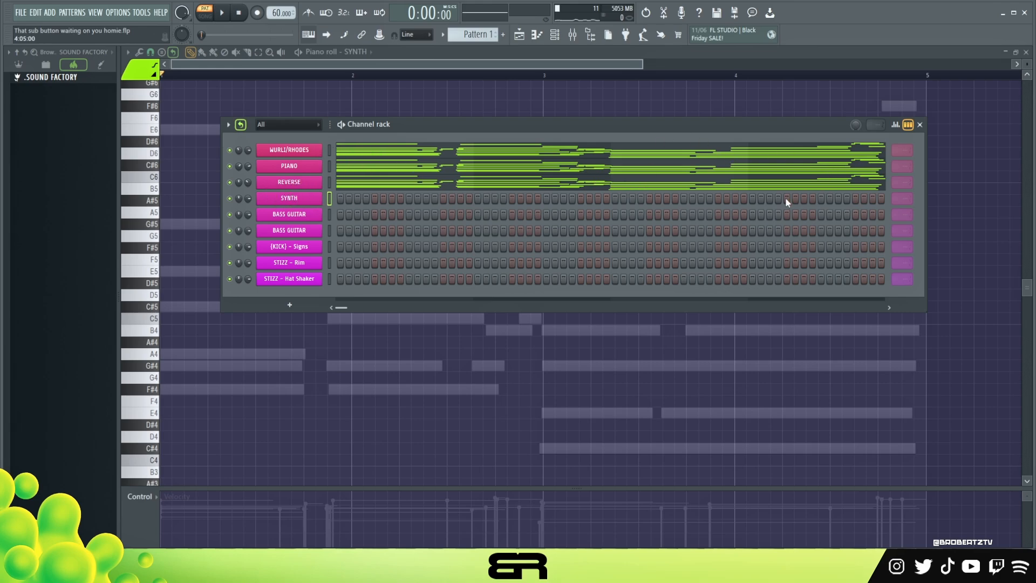
# Try a SYNTH melody of E6, G#5, E5 and C5 in bar 1 that reuses chord notes, and audition it
pyautogui.rightClick(186, 114)
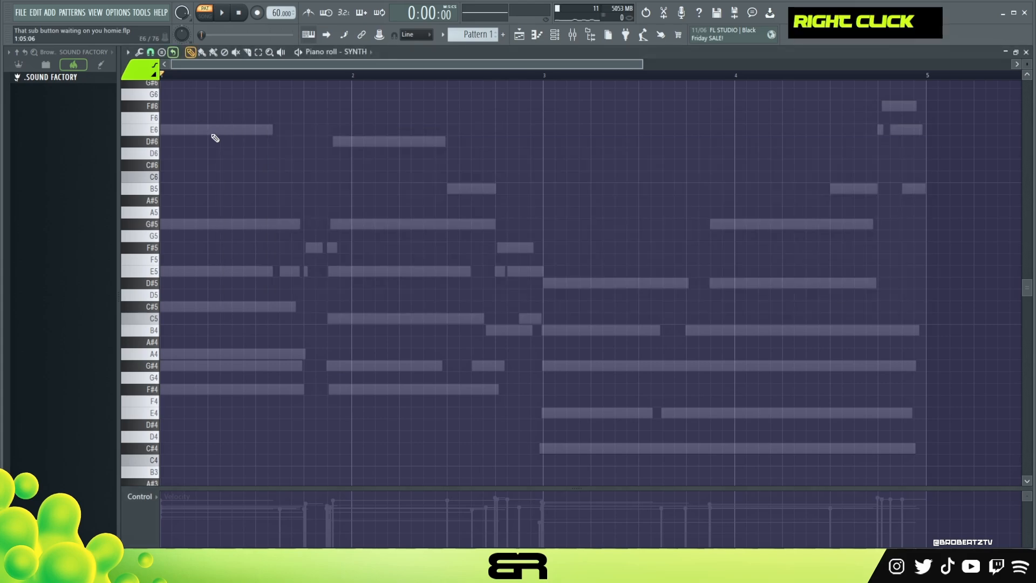
pyautogui.click(263, 224)
pyautogui.click(281, 271)
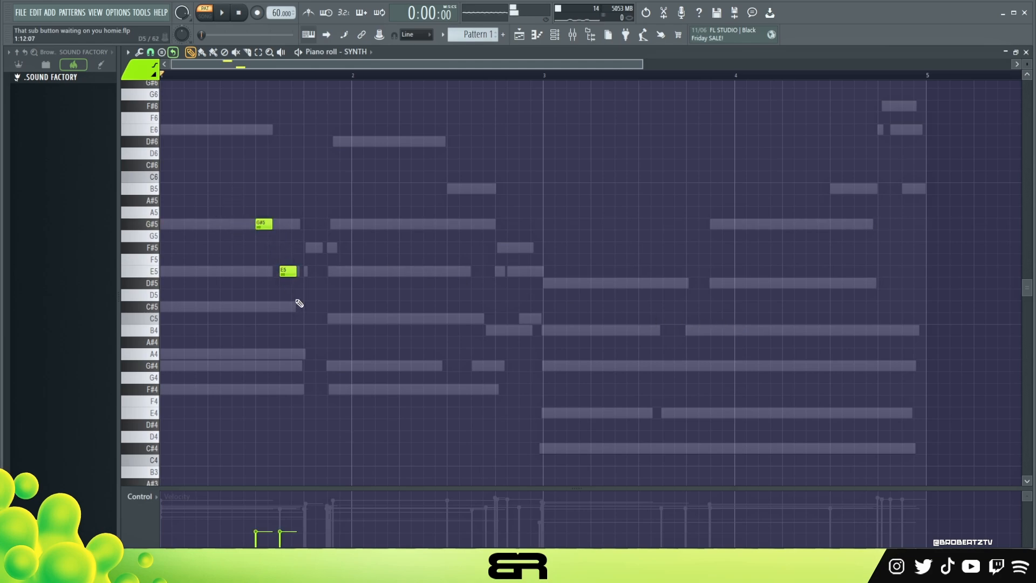
pyautogui.press('space')
pyautogui.click(211, 129)
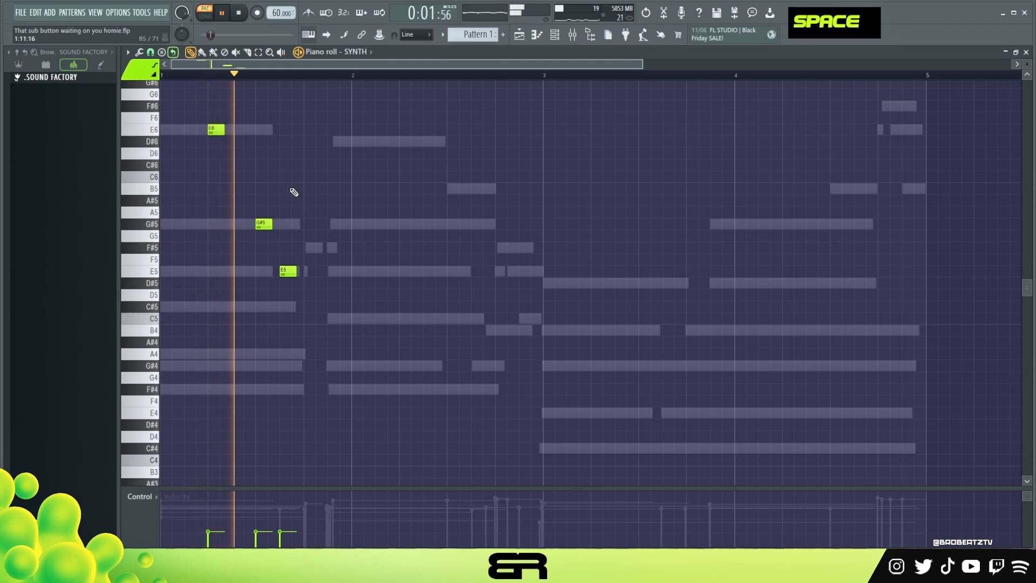
pyautogui.click(331, 318)
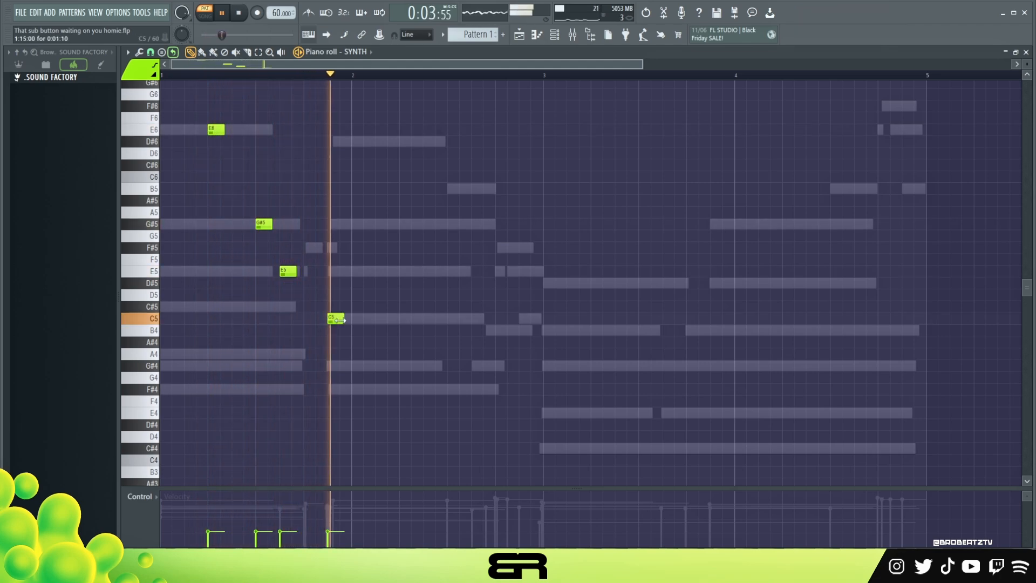
pyautogui.press('space')
# Delete the four trial melody notes from the SYNTH channel
pyautogui.rightClick(333, 318)
pyautogui.rightClick(288, 271)
pyautogui.rightClick(264, 224)
pyautogui.rightClick(216, 129)
# Place two short C#6 notes in bar 1 of the SYNTH channel with the grid snap at 1/4 beat
pyautogui.scroll(2, 261, 65)
pyautogui.scroll(3, 237, 69)
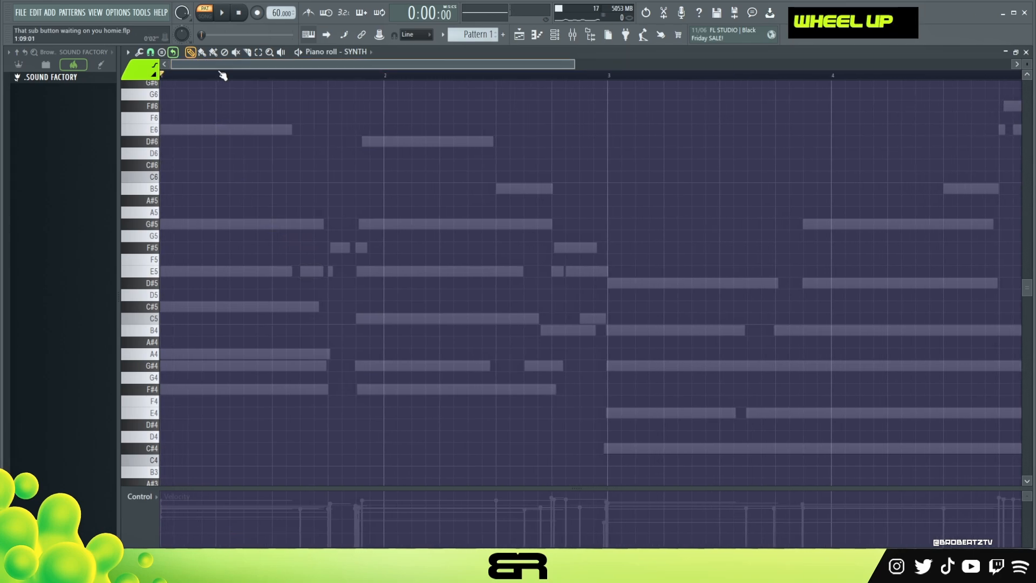
pyautogui.keyDown('alt'); pyautogui.click(230, 164); pyautogui.keyUp('alt')
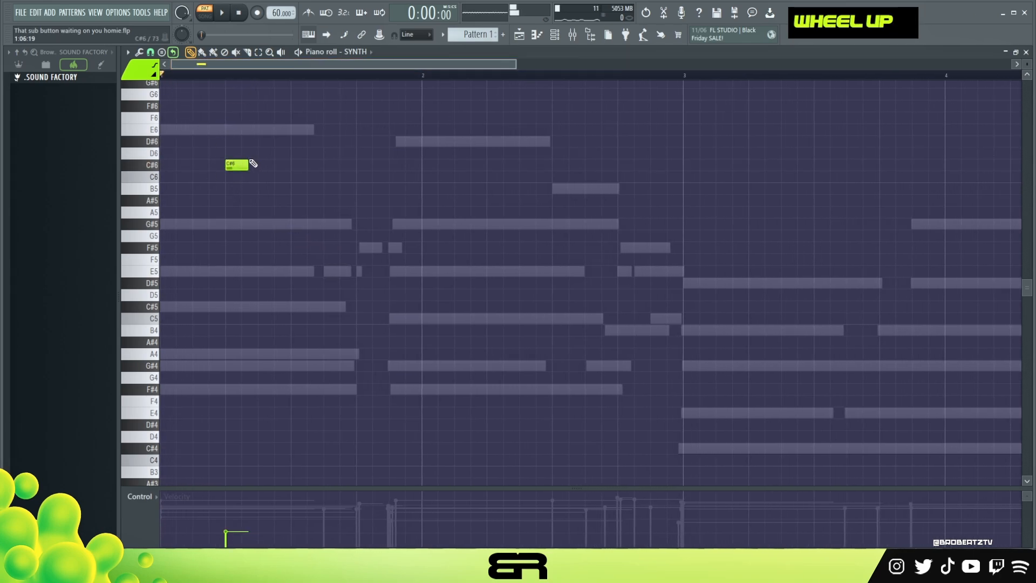
pyautogui.click(150, 52)
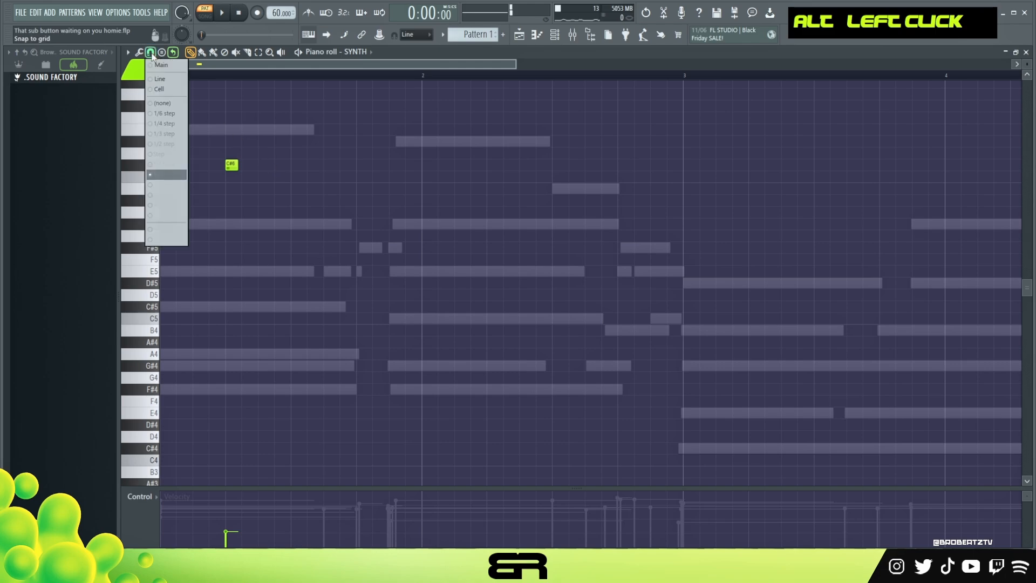
pyautogui.click(157, 176)
pyautogui.click(279, 165)
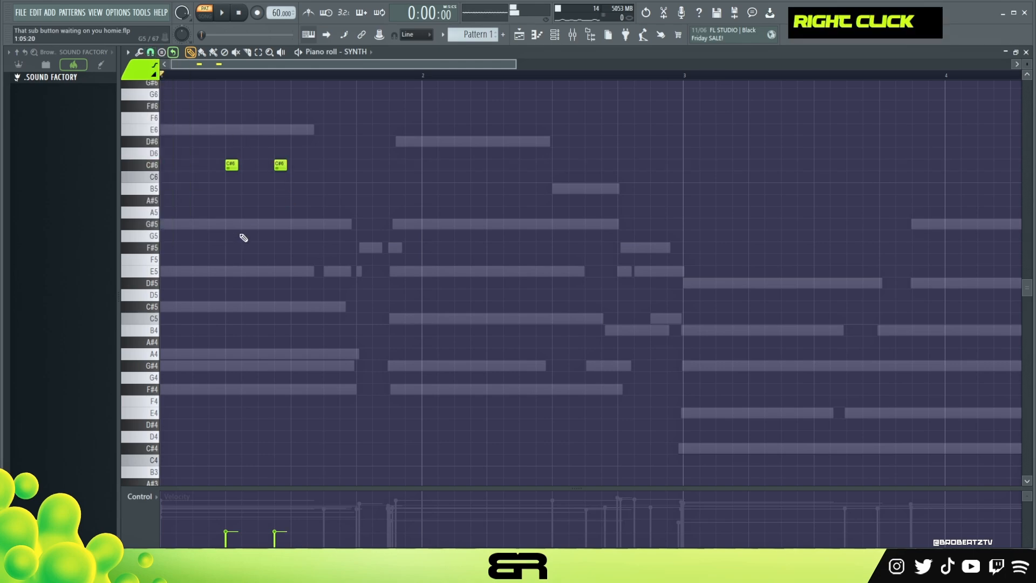
# Set the grid snap to 1/2 step and add a longer G#5 note directly below the first C#6
pyautogui.click(151, 52)
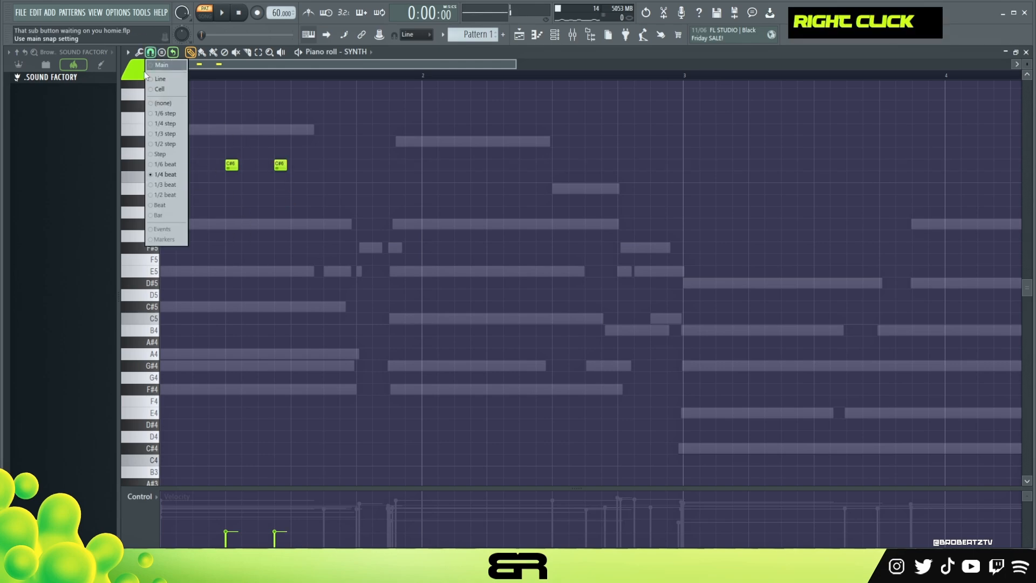
pyautogui.click(158, 144)
pyautogui.keyDown('alt'); pyautogui.moveTo(238, 225); pyautogui.dragTo(245, 228); pyautogui.keyUp('alt')
pyautogui.scroll(5, 224, 65)
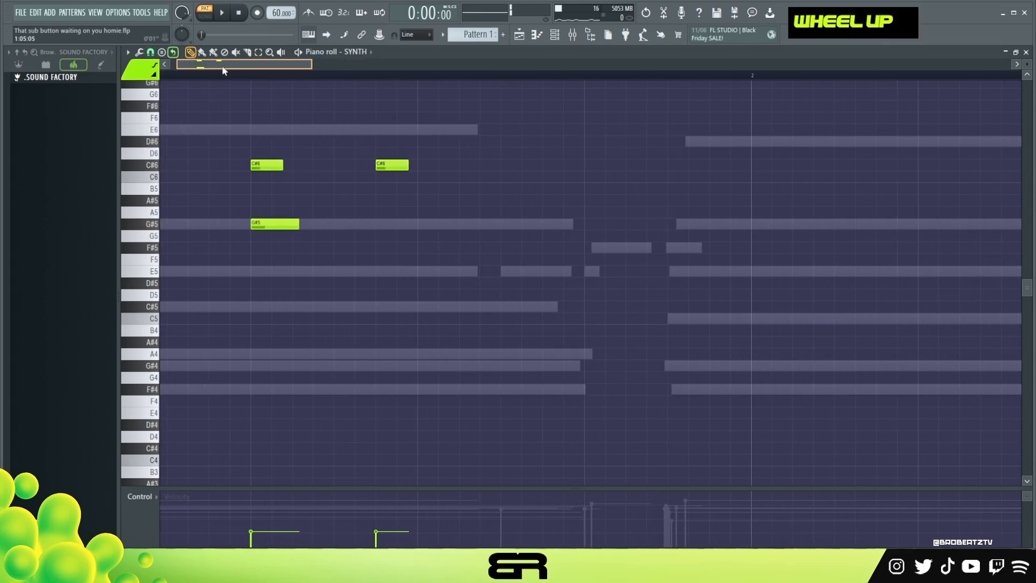
pyautogui.keyDown('alt'); pyautogui.click(351, 230); pyautogui.keyUp('alt')
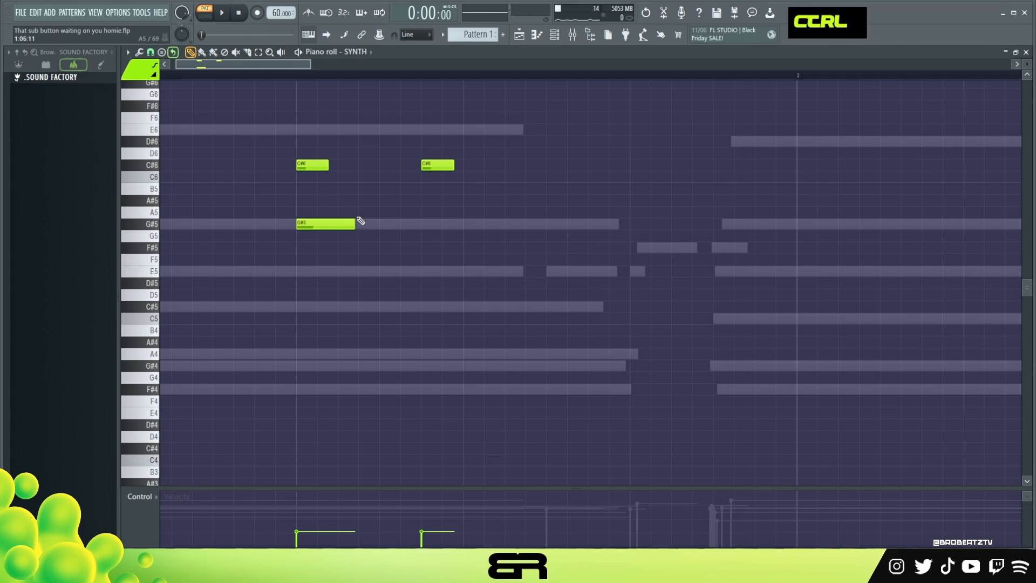
# Place two more G#5 notes of the same length right after the first G#5 in bar 1
pyautogui.keyDown('ctrl'); pyautogui.click(348, 226); pyautogui.keyUp('ctrl')
pyautogui.moveTo(323, 224)
pyautogui.keyDown('shift'); pyautogui.mouseDown()
pyautogui.moveTo(362, 235)
pyautogui.moveTo(438, 229)
pyautogui.mouseUp(); pyautogui.keyUp('shift')
pyautogui.rightClick(430, 308)
pyautogui.keyDown('ctrl'); pyautogui.moveTo(274, 135); pyautogui.dragTo(453, 239); pyautogui.keyUp('ctrl')
pyautogui.rightClick(441, 274)
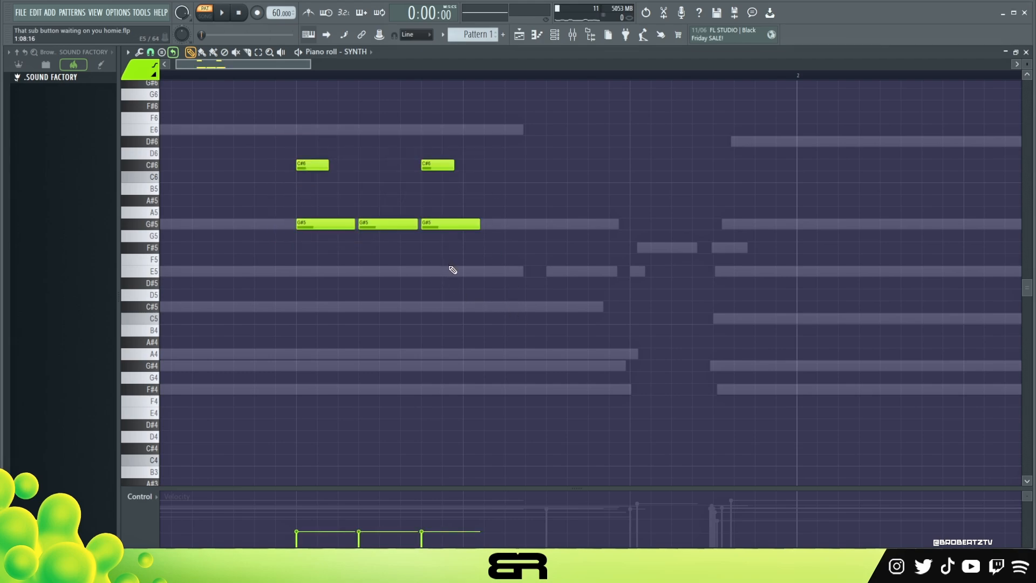
pyautogui.rightClick(500, 210)
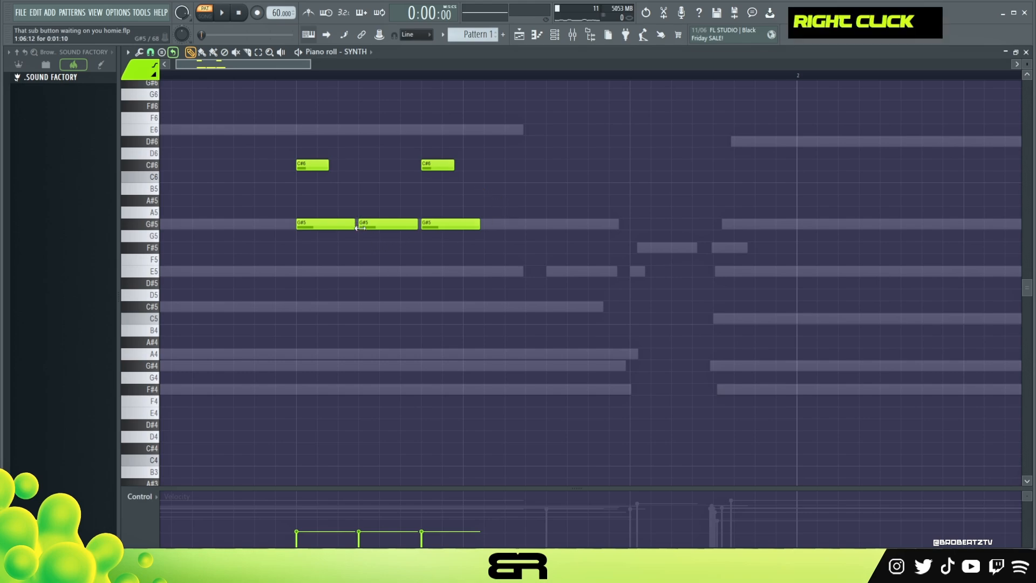
pyautogui.keyDown('ctrl'); pyautogui.moveTo(317, 226); pyautogui.dragTo(447, 246); pyautogui.keyUp('ctrl')
pyautogui.rightClick(444, 260)
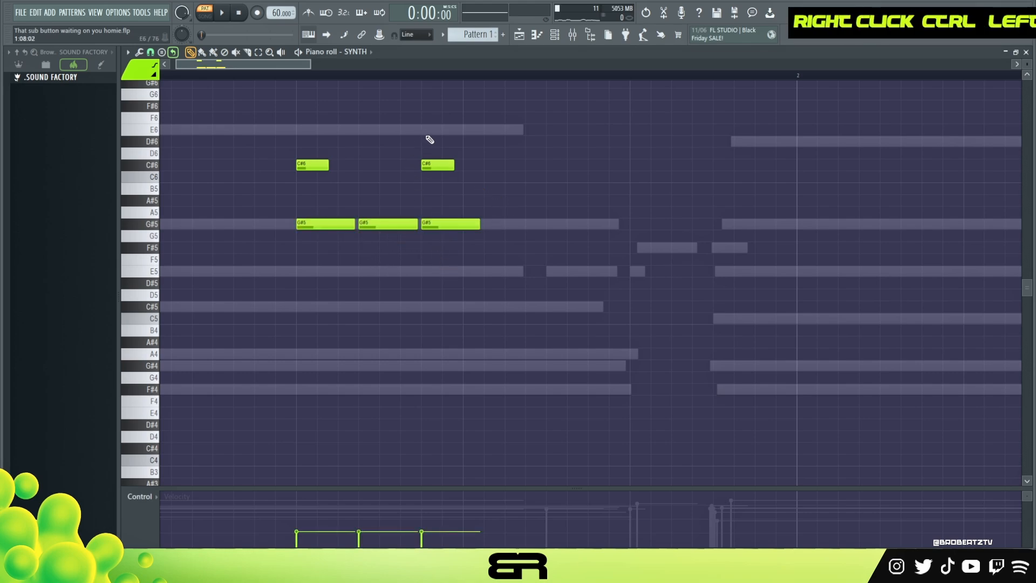
pyautogui.keyDown('ctrl'); pyautogui.moveTo(427, 127); pyautogui.dragTo(464, 243); pyautogui.keyUp('ctrl')
pyautogui.keyDown('ctrl'); pyautogui.keyDown('shift'); pyautogui.moveTo(318, 148); pyautogui.dragTo(318, 232); pyautogui.keyUp('shift'); pyautogui.keyUp('ctrl')
pyautogui.rightClick(430, 271)
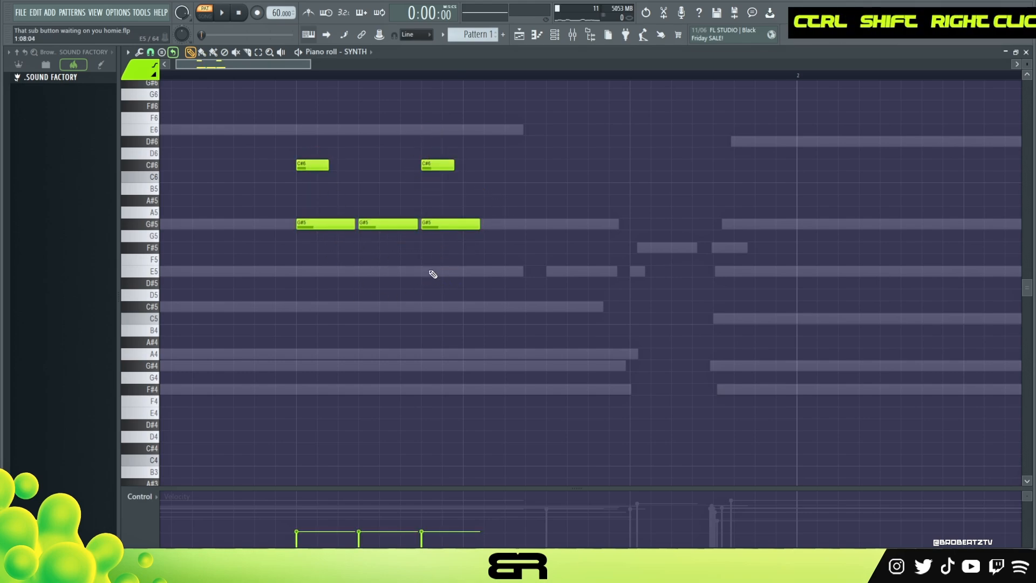
pyautogui.scroll(-3, 244, 64)
pyautogui.keyDown('ctrl'); pyautogui.moveTo(269, 124); pyautogui.dragTo(424, 268); pyautogui.keyUp('ctrl')
pyautogui.moveTo(282, 230); pyautogui.dragTo(394, 223)
pyautogui.rightClick(386, 236)
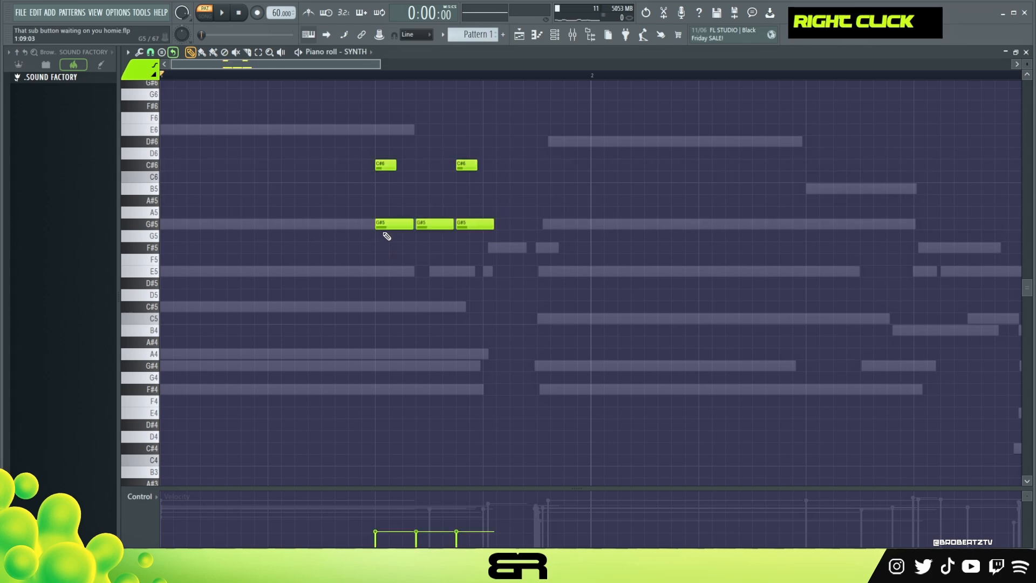
# Turn the second and third G#5 notes into a descending F#5 and E5, add an overlapping D#5 after them, and audition the line
pyautogui.press('alt')
pyautogui.moveTo(427, 226)
pyautogui.mouseDown()
pyautogui.moveTo(427, 254)
pyautogui.moveTo(474, 266)
pyautogui.moveTo(474, 283)
pyautogui.mouseUp()
pyautogui.click(481, 283)
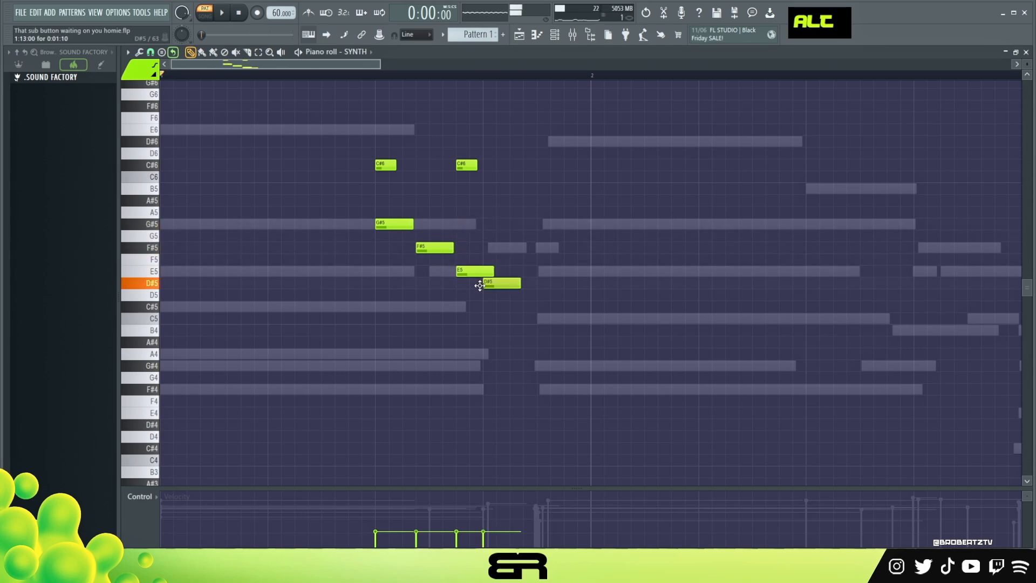
pyautogui.press('space')
# Delete both C#6 notes, raise the velocity of all remaining SYNTH notes, and play the pattern
pyautogui.press('space')
pyautogui.keyDown('ctrl'); pyautogui.click(467, 165); pyautogui.keyUp('ctrl')
pyautogui.press('Delete')
pyautogui.press('space')
pyautogui.hotkey('ctrl', 'a')
pyautogui.keyDown('alt'); pyautogui.scroll(18, 463, 233); pyautogui.keyUp('alt')
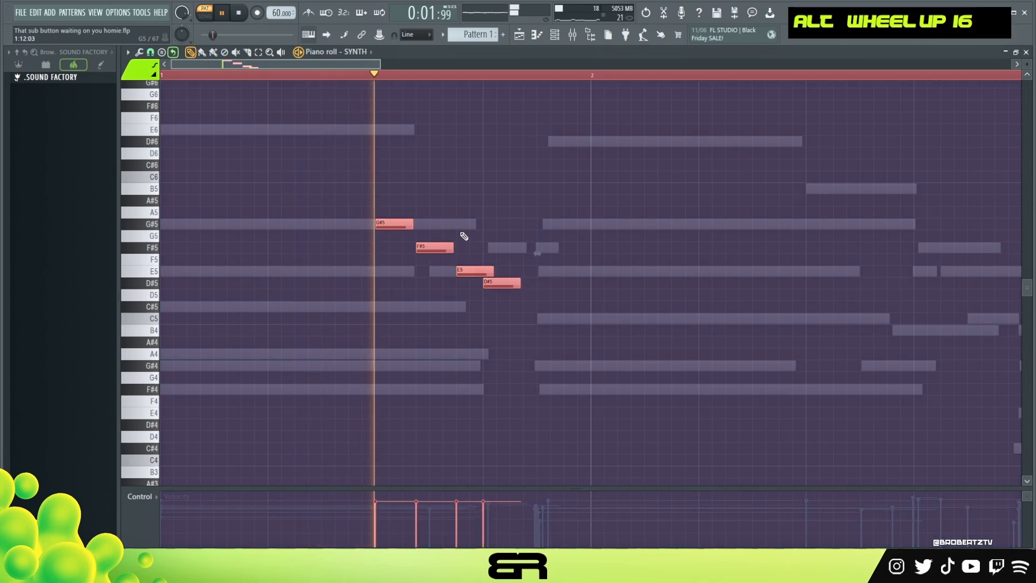
pyautogui.press('space')
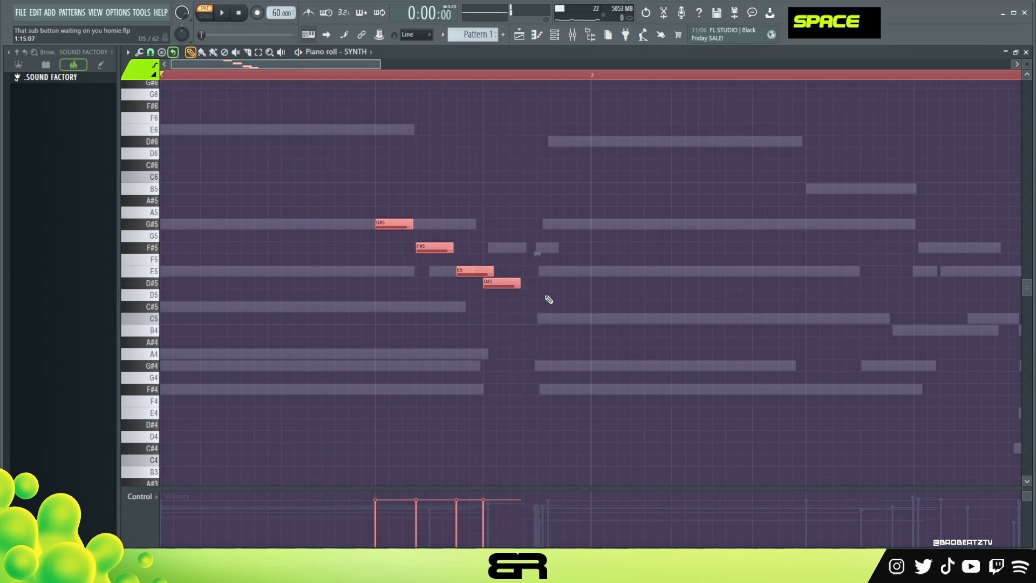
# Add another D#5 near the end of bar 1 and extend it past the start of bar 2
pyautogui.click(546, 284)
pyautogui.click(546, 284)
pyautogui.press('space')
pyautogui.keyDown('alt'); pyautogui.moveTo(575, 284); pyautogui.dragTo(626, 284); pyautogui.keyUp('alt')
# Add an ascending G#5, A5 and B5 from the second beat of bar 2, shorten the B5, and audition the melody
pyautogui.keyDown('ctrl'); pyautogui.click(387, 224); pyautogui.keyUp('ctrl')
pyautogui.keyDown('shift'); pyautogui.moveTo(388, 224); pyautogui.dragTo(711, 232); pyautogui.keyUp('shift')
pyautogui.press('space')
pyautogui.click(743, 212)
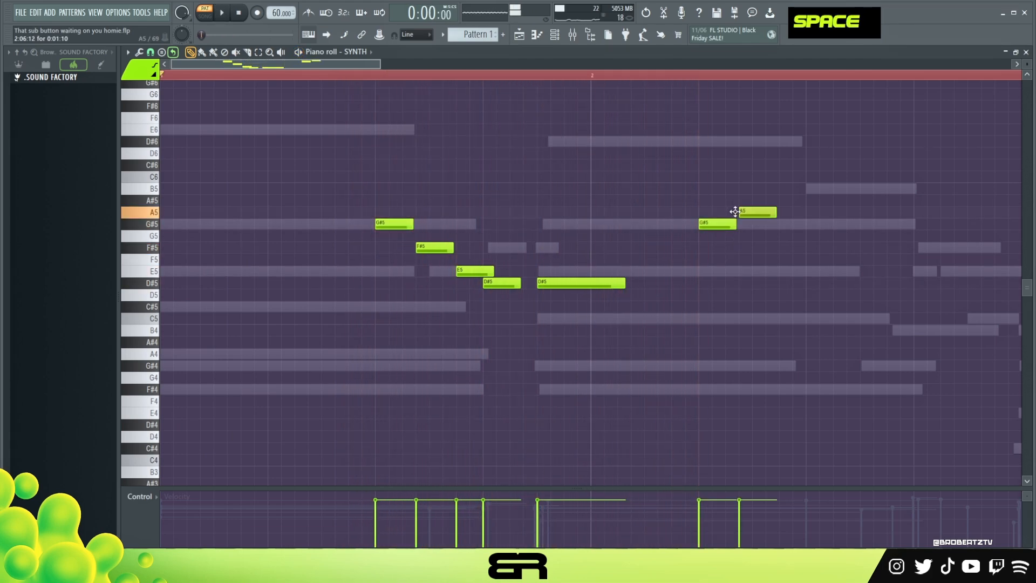
pyautogui.keyDown('alt'); pyautogui.click(780, 190); pyautogui.keyUp('alt')
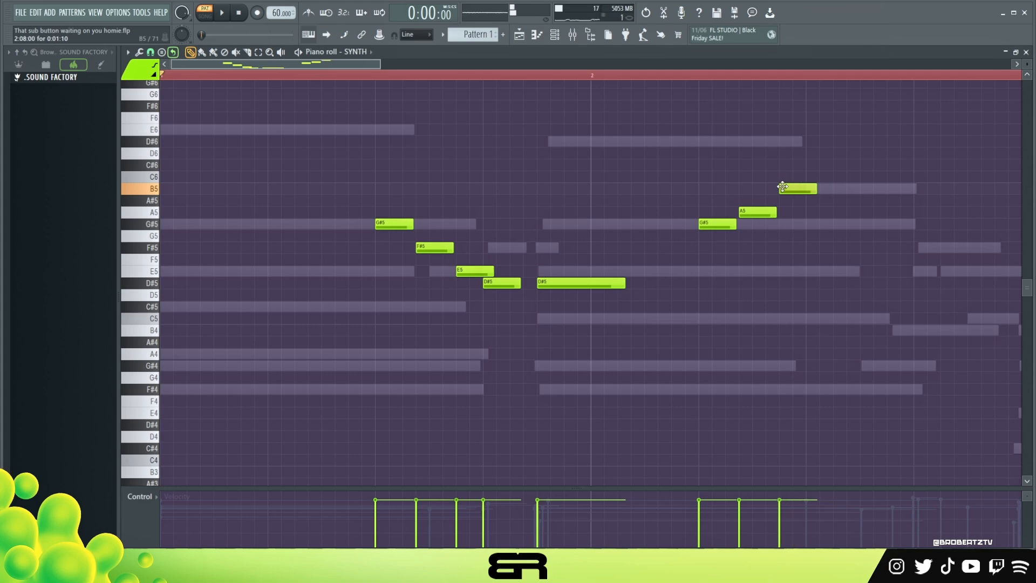
pyautogui.moveTo(809, 194); pyautogui.dragTo(806, 194)
pyautogui.press('space')
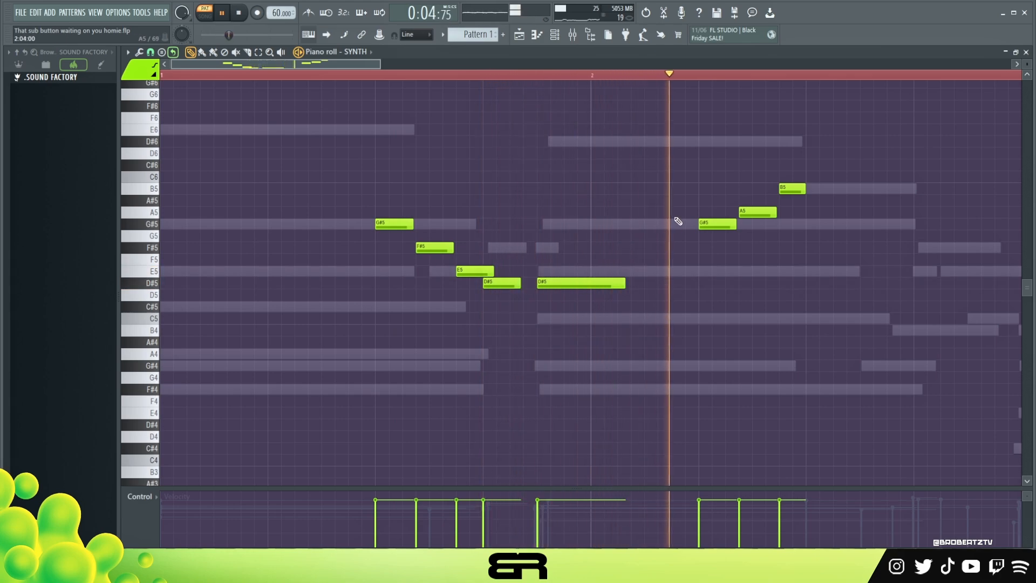
pyautogui.press('space')
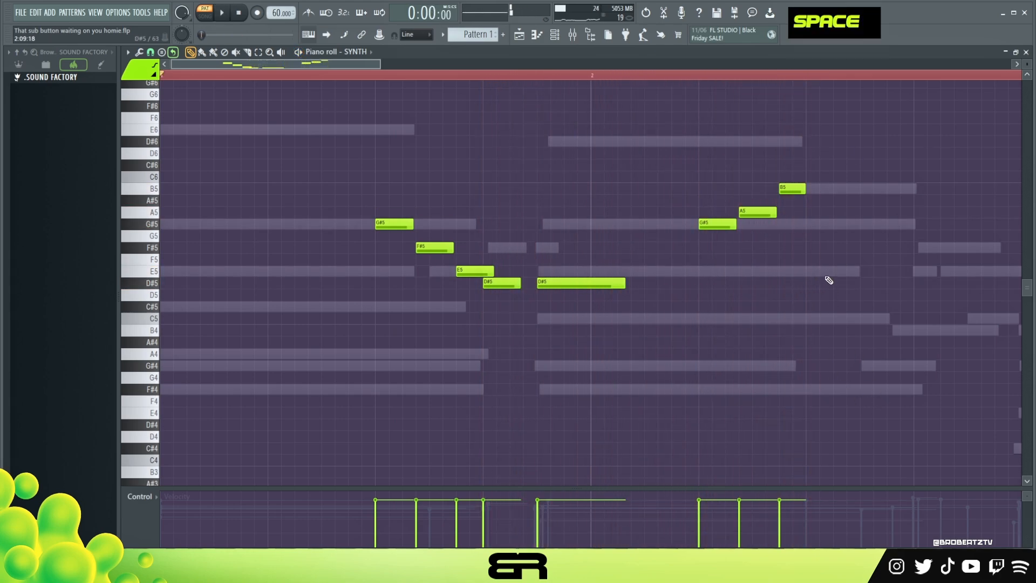
# Try a falling run of B5, G#5, E5 and C5 after the ascent in bar 2, removing the E5 and C5 again
pyautogui.click(821, 190)
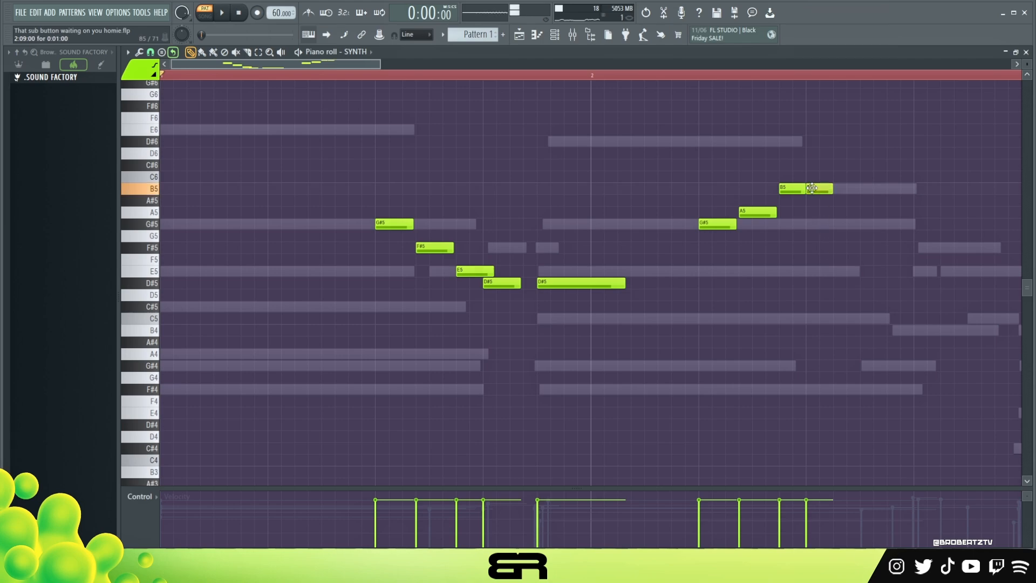
pyautogui.click(825, 225)
pyautogui.click(839, 272)
pyautogui.click(863, 318)
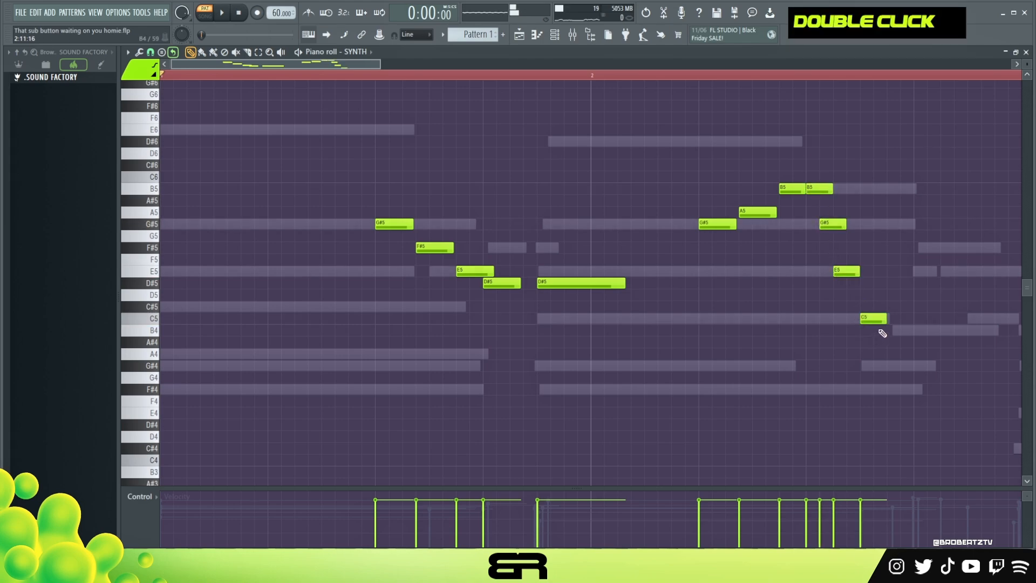
pyautogui.rightClick(871, 318)
pyautogui.rightClick(845, 272)
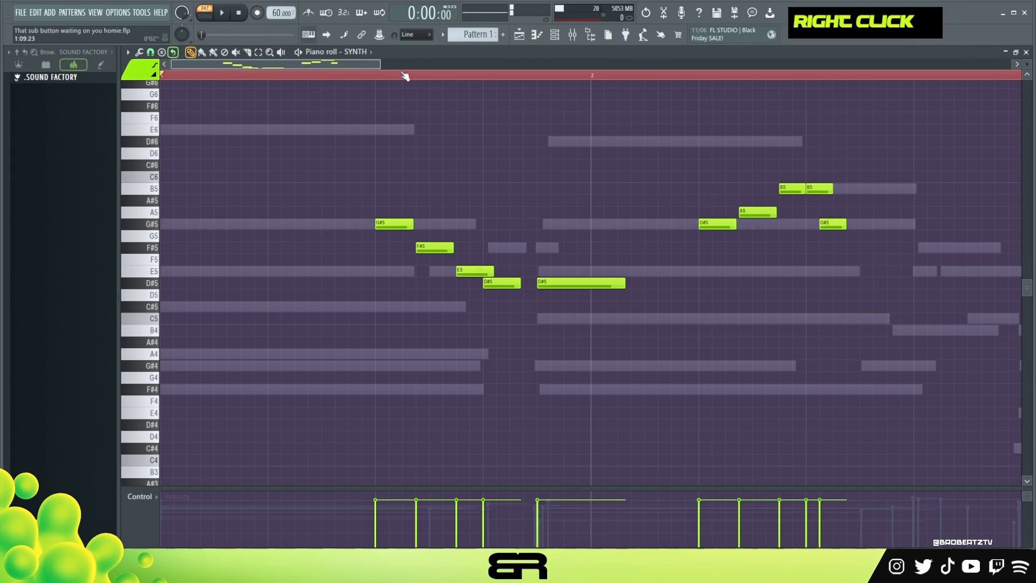
# Delete the second B5 and the G#5 after it in bar 2, ending the ascent on the first B5
pyautogui.scroll(-5, 383, 75)
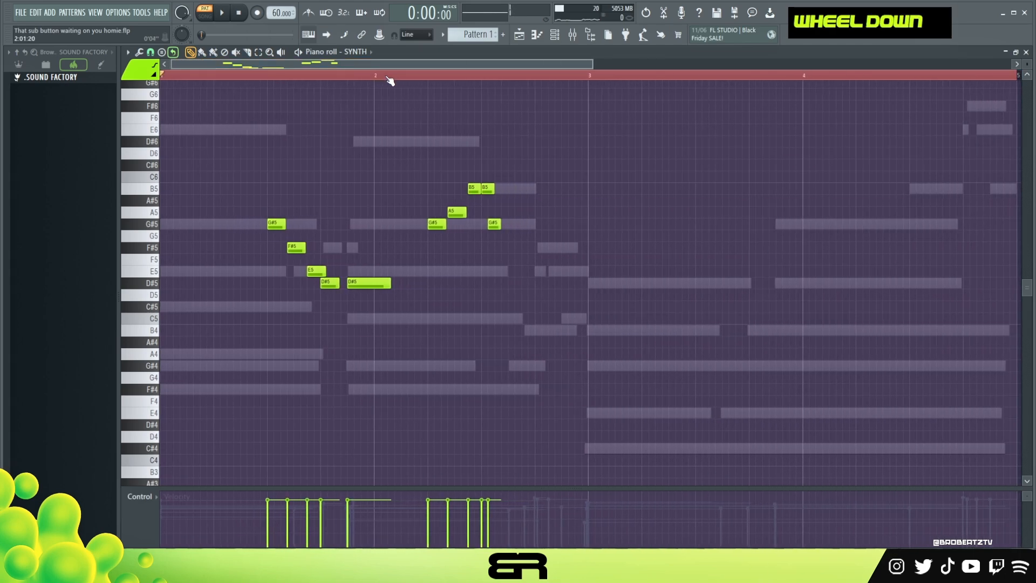
pyautogui.scroll(4, 389, 81)
pyautogui.scroll(1, 512, 86)
pyautogui.scroll(-1, 435, 82)
pyautogui.scroll(1, 432, 76)
pyautogui.rightClick(537, 205)
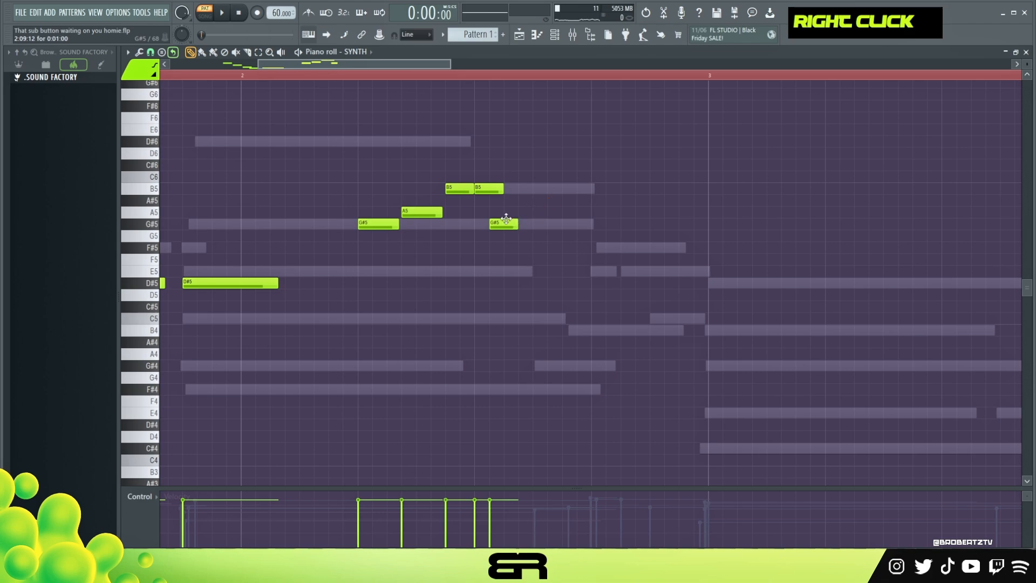
pyautogui.rightClick(486, 188)
pyautogui.rightClick(505, 225)
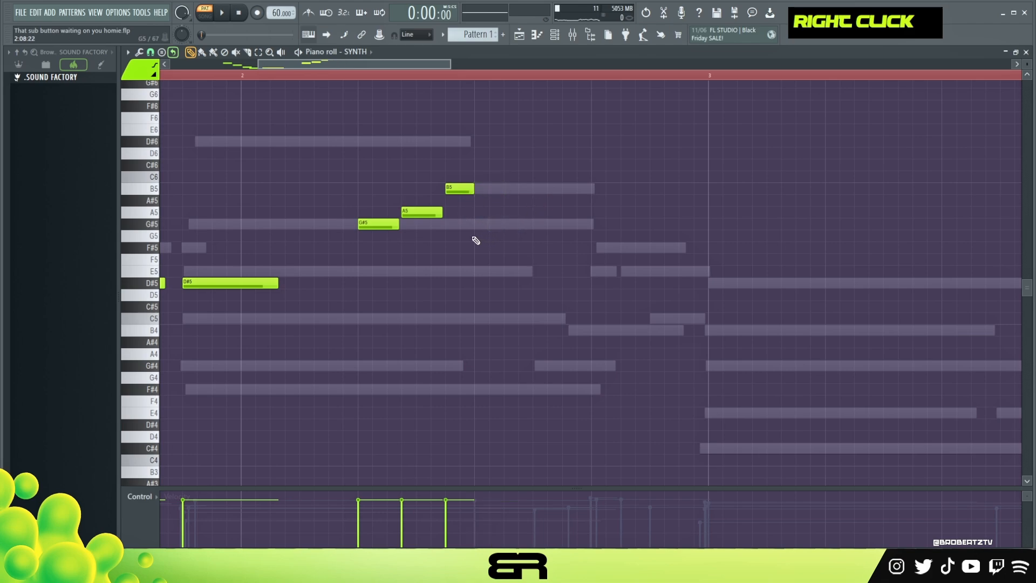
# Build an overlapping descending run of G#5, F#5, D#5 and B4 after the B5 in bar 2
pyautogui.keyDown('ctrl'); pyautogui.click(458, 190); pyautogui.keyUp('ctrl')
pyautogui.moveTo(458, 189); pyautogui.dragTo(488, 227)
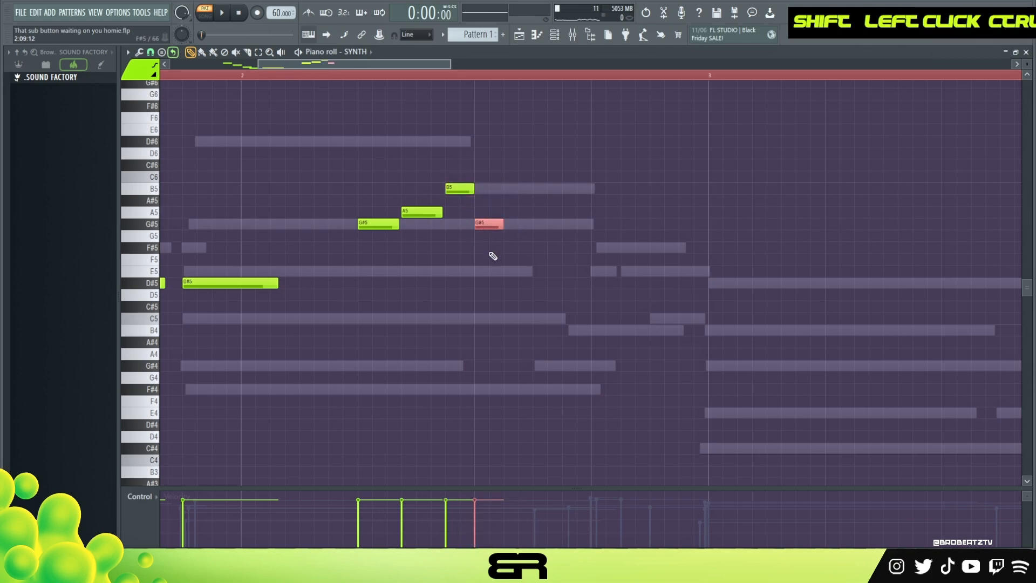
pyautogui.rightClick(467, 200)
pyautogui.keyDown('alt'); pyautogui.rightClick(464, 199); pyautogui.keyUp('alt')
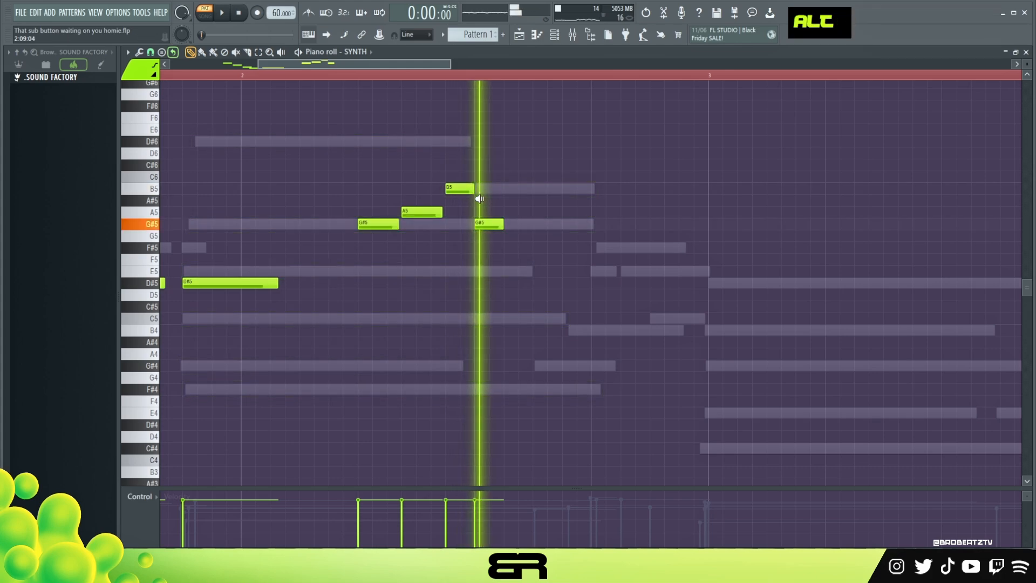
pyautogui.click(490, 247)
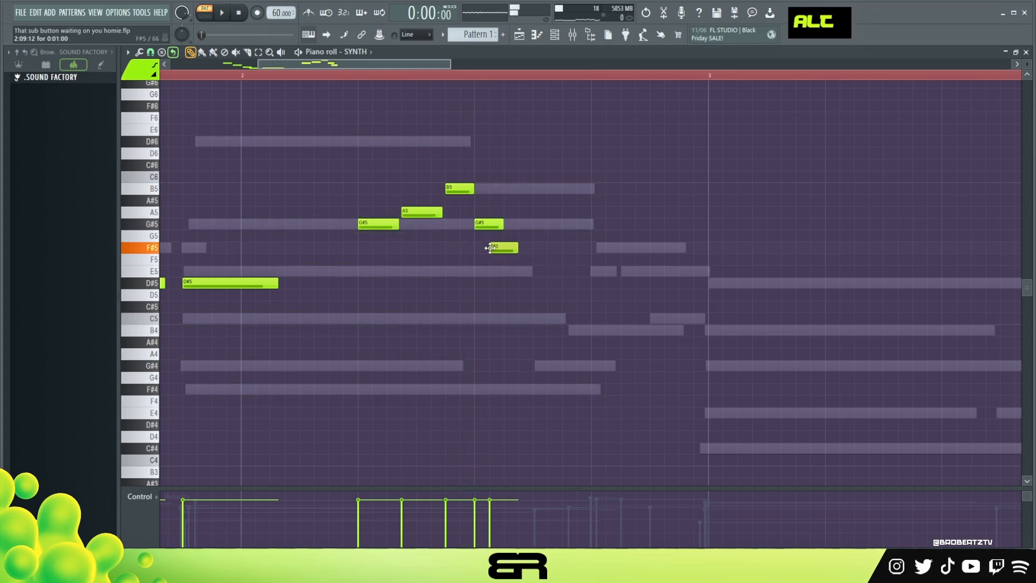
pyautogui.moveTo(489, 254); pyautogui.dragTo(518, 326)
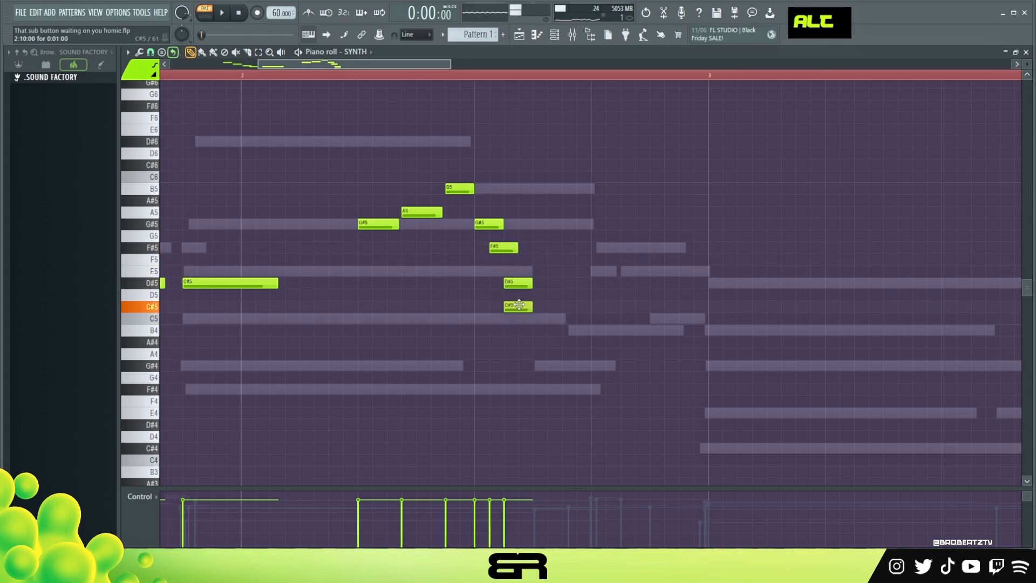
pyautogui.click(517, 320)
pyautogui.moveTo(518, 321); pyautogui.dragTo(518, 332)
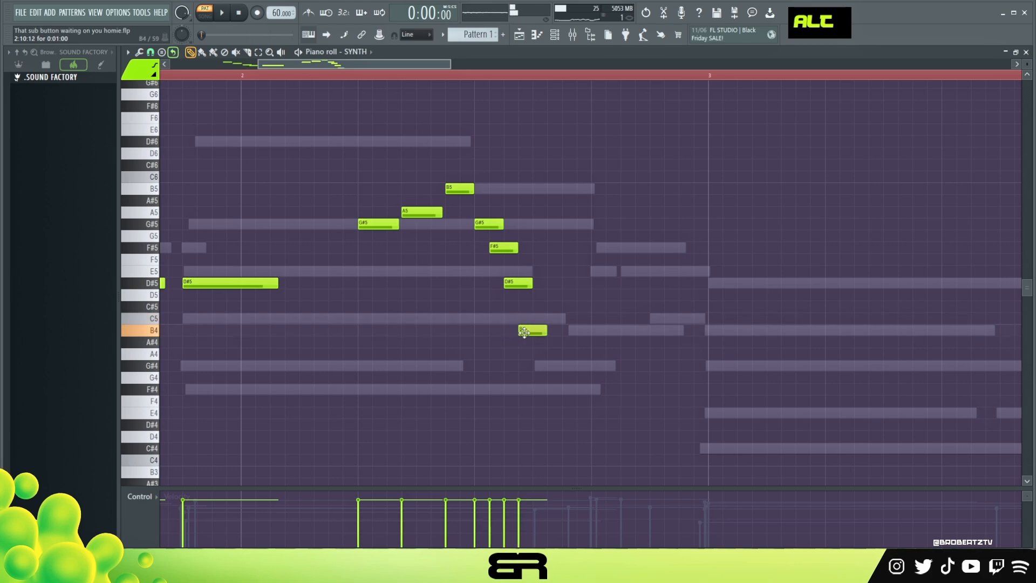
# Add a G#4 after the descending run, starting on the last beat of bar 2, and lengthen it
pyautogui.click(566, 389)
pyautogui.moveTo(573, 389); pyautogui.dragTo(573, 366)
pyautogui.keyDown('alt'); pyautogui.rightClick(486, 302); pyautogui.keyUp('alt')
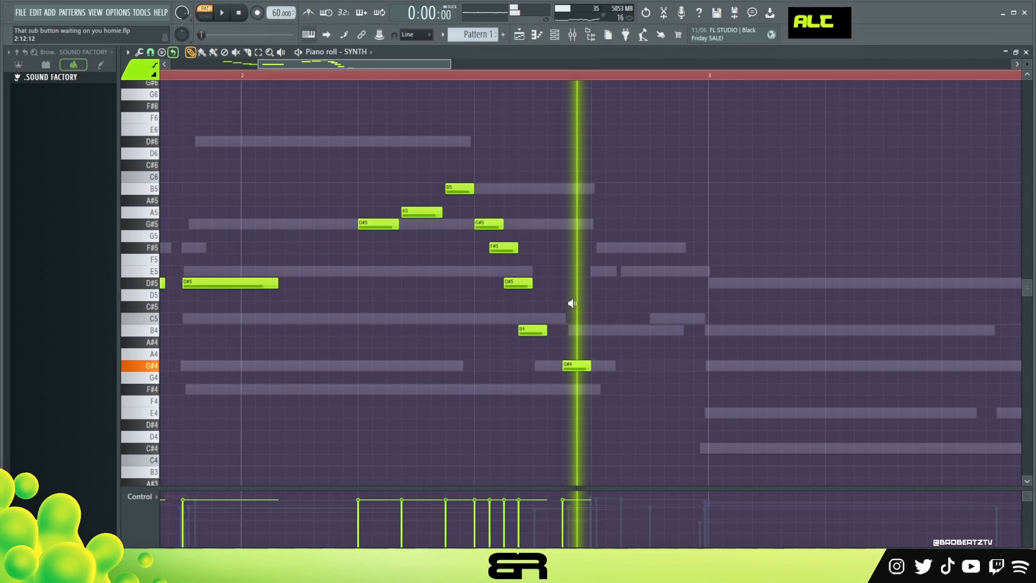
pyautogui.keyDown('alt'); pyautogui.rightClick(473, 301); pyautogui.keyUp('alt')
pyautogui.moveTo(575, 366); pyautogui.dragTo(677, 375)
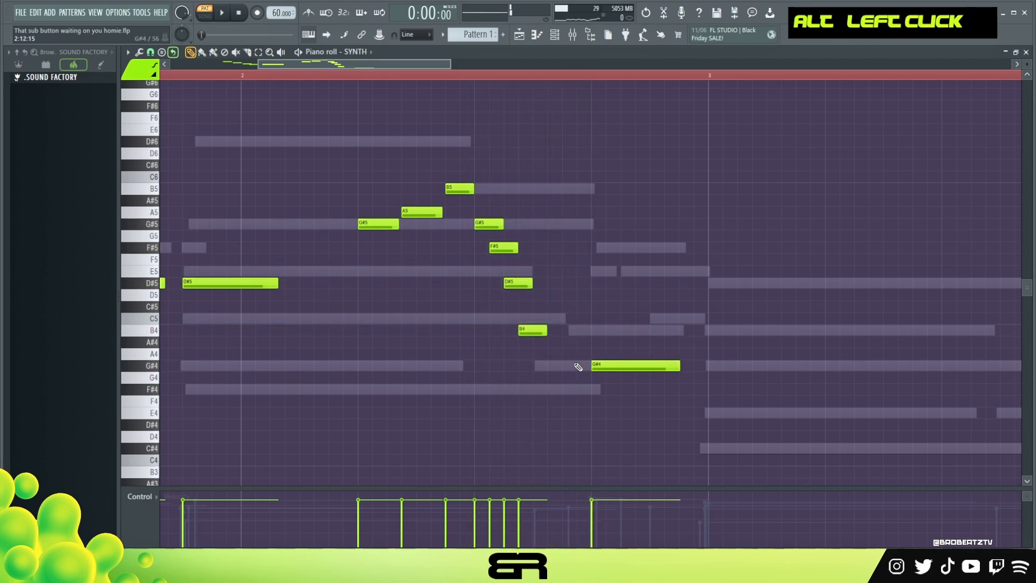
# Tighten the descending run in bar 2 by shifting its F#5, D#5 and B4 notes slightly earlier
pyautogui.scroll(3, 486, 81)
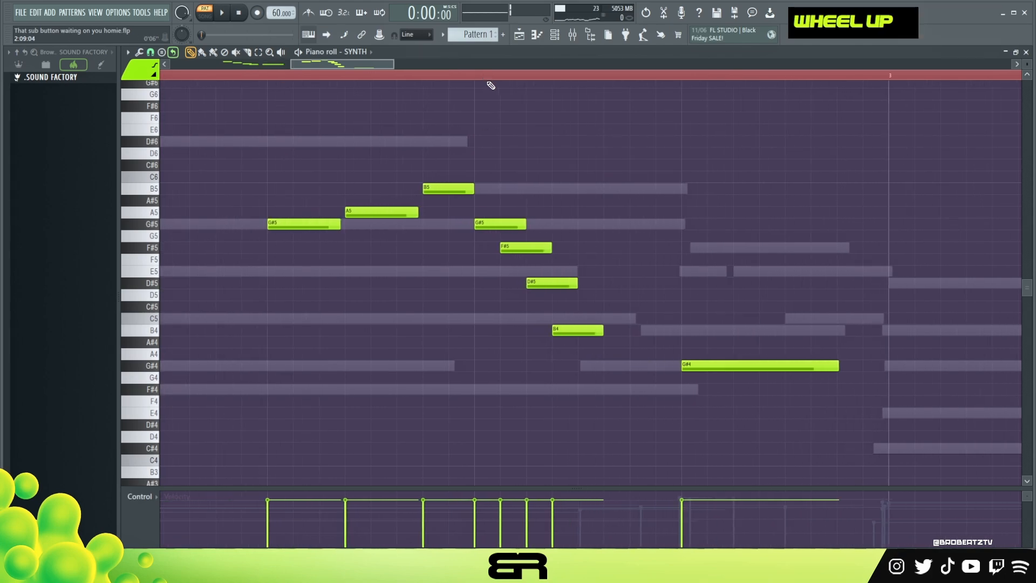
pyautogui.keyDown('alt'); pyautogui.click(523, 252); pyautogui.keyUp('alt')
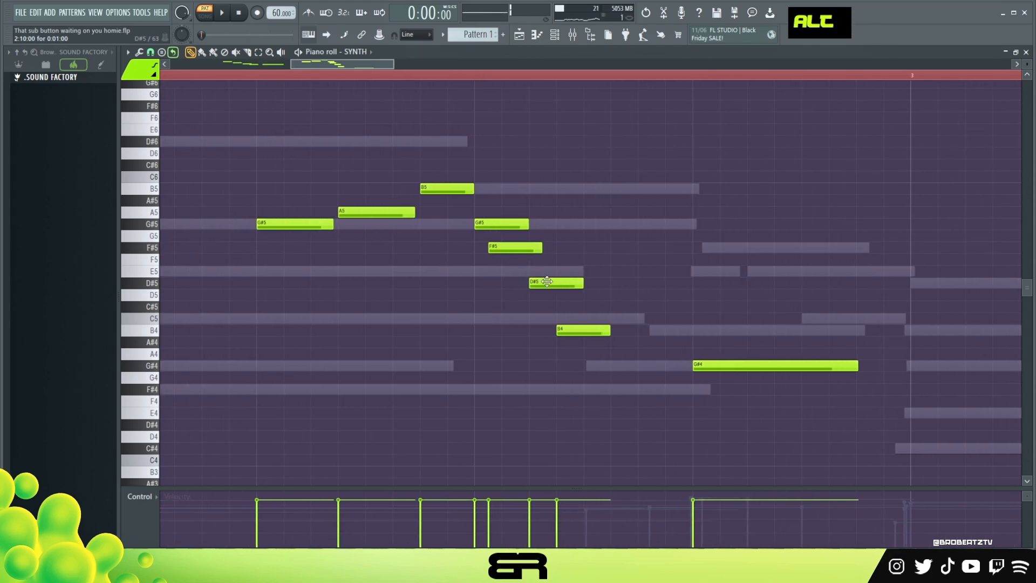
pyautogui.keyDown('alt'); pyautogui.moveTo(547, 281); pyautogui.dragTo(528, 281); pyautogui.keyUp('alt')
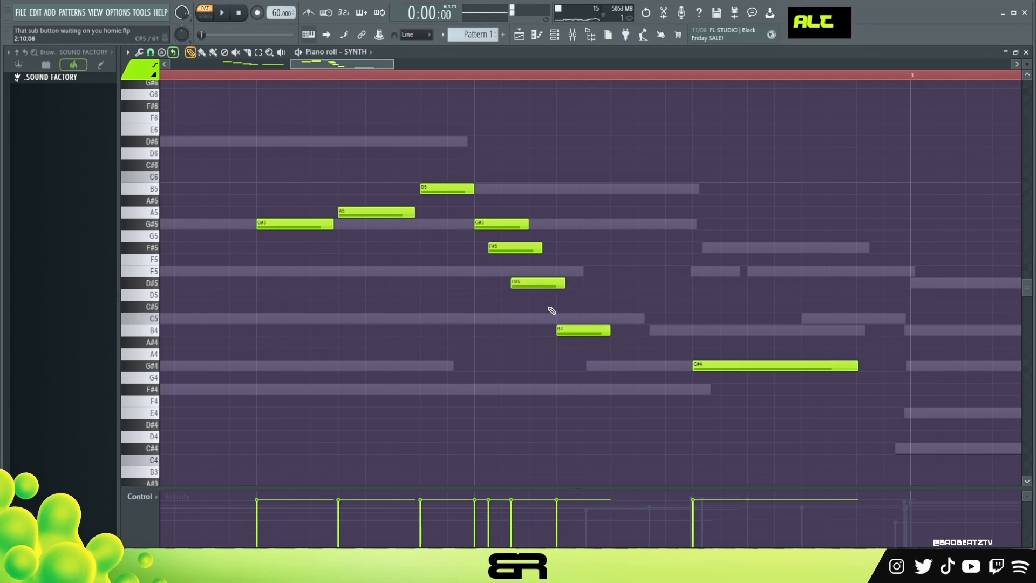
pyautogui.keyDown('alt'); pyautogui.moveTo(567, 328); pyautogui.dragTo(542, 329); pyautogui.keyUp('alt')
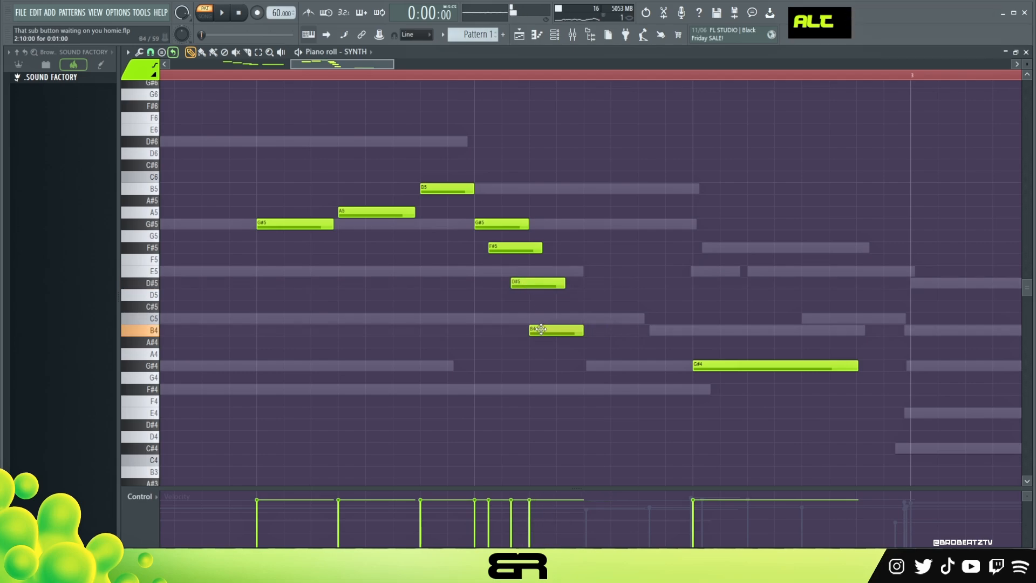
pyautogui.keyDown('ctrl'); pyautogui.rightClick(586, 326); pyautogui.keyUp('ctrl')
# Extend the B4 towards the G#4, lengthen the F#5 and D#5 slightly, and audition the run from bar 2
pyautogui.press('space')
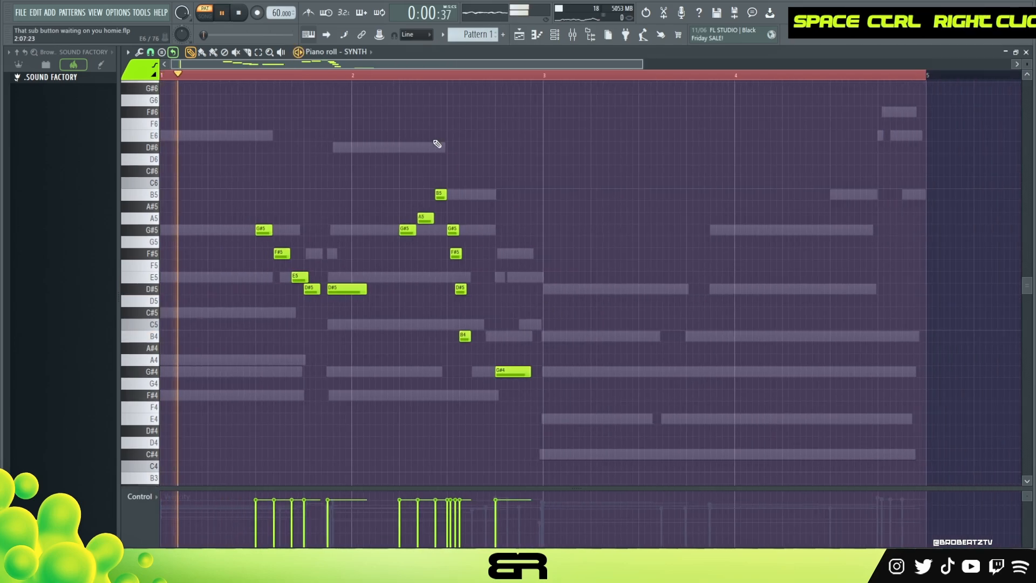
pyautogui.keyDown('alt'); pyautogui.moveTo(467, 338); pyautogui.dragTo(486, 337); pyautogui.keyUp('alt')
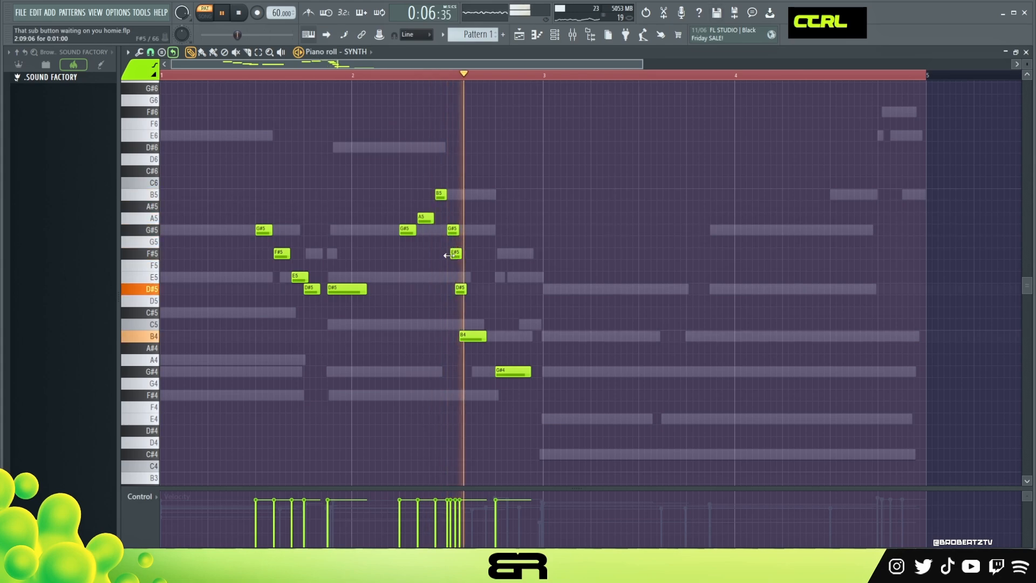
pyautogui.keyDown('ctrl'); pyautogui.moveTo(455, 249); pyautogui.dragTo(490, 345); pyautogui.keyUp('ctrl')
pyautogui.press('space')
pyautogui.rightClick(487, 324)
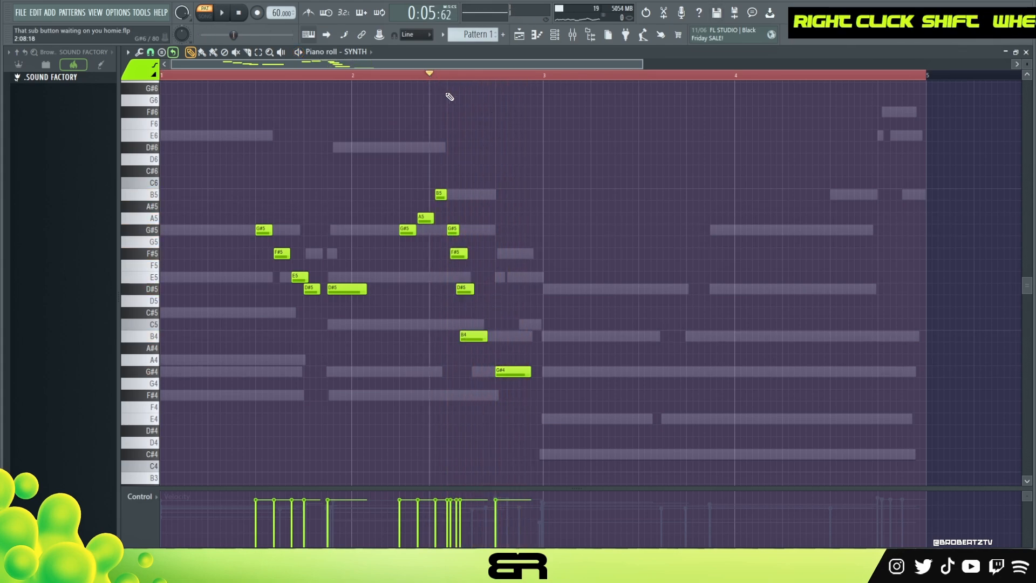
pyautogui.press('space')
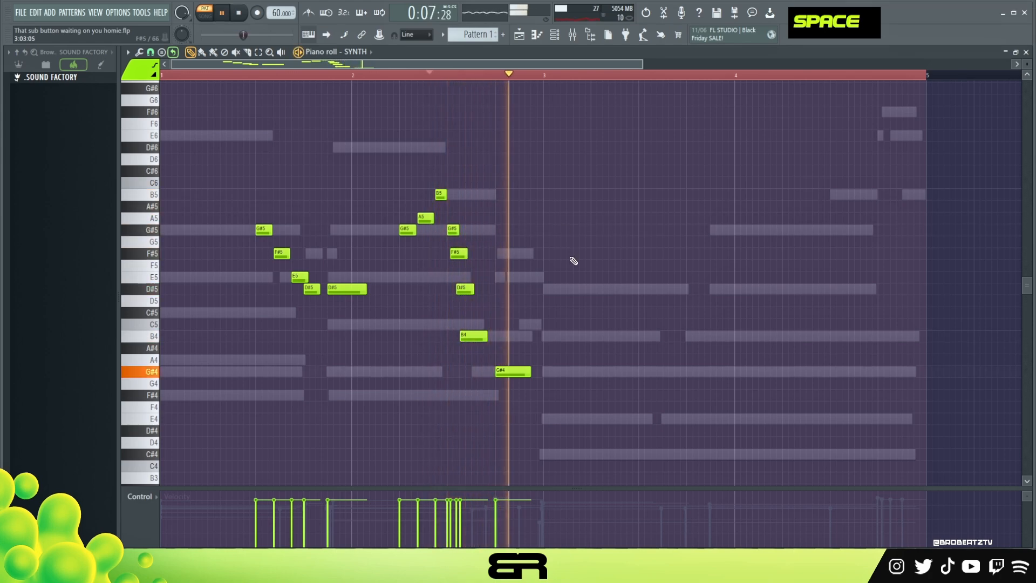
pyautogui.press('space')
# Copy B4, D#5 and B4 onto the last beat of bar 3 and first two beats of bar 4, and lengthen them
pyautogui.keyDown('shift'); pyautogui.click(472, 336); pyautogui.keyUp('shift')
pyautogui.moveTo(472, 336); pyautogui.dragTo(704, 346)
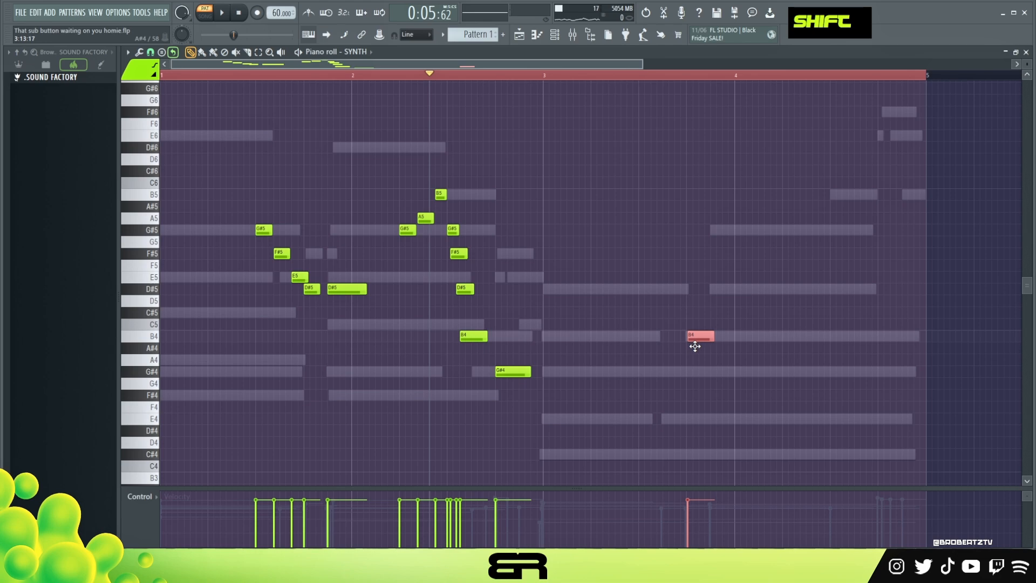
pyautogui.keyDown('ctrl'); pyautogui.click(465, 290); pyautogui.keyUp('ctrl')
pyautogui.moveTo(465, 290); pyautogui.dragTo(733, 293)
pyautogui.keyDown('ctrl'); pyautogui.click(699, 337); pyautogui.keyUp('ctrl')
pyautogui.moveTo(699, 337); pyautogui.dragTo(845, 335)
pyautogui.moveTo(745, 288); pyautogui.dragTo(765, 289)
pyautogui.moveTo(695, 335); pyautogui.dragTo(737, 335)
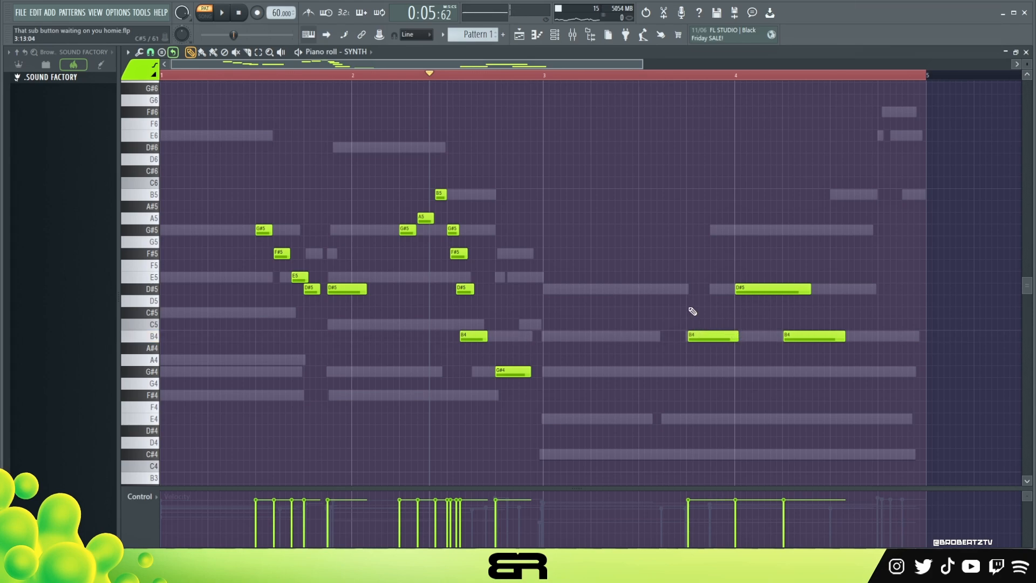
# Copy the descending E5 and D#5 pair to the last beat of bar 4, then shorten both notes and space them apart
pyautogui.moveTo(286, 273); pyautogui.dragTo(897, 291)
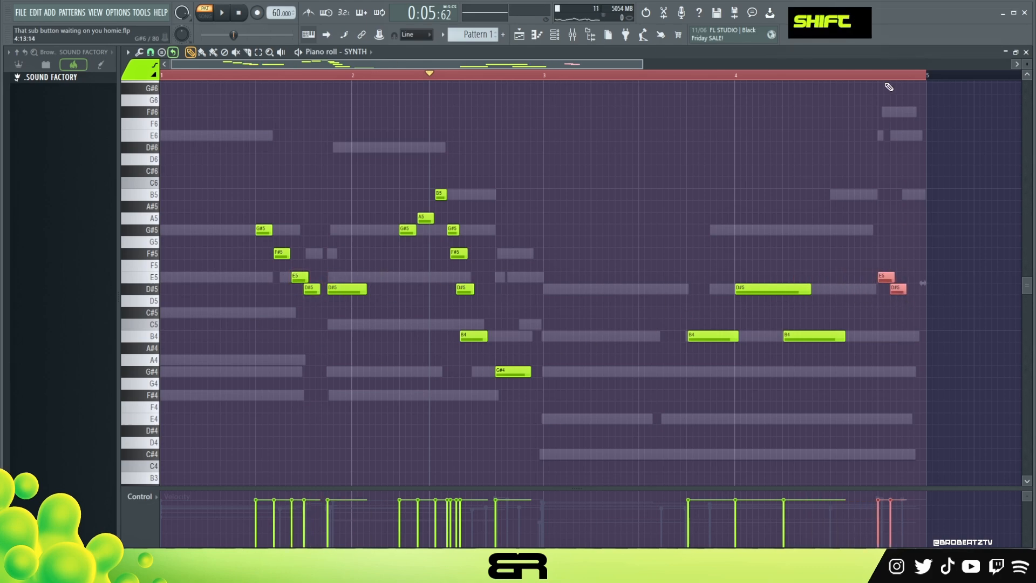
pyautogui.scroll(2, 888, 87)
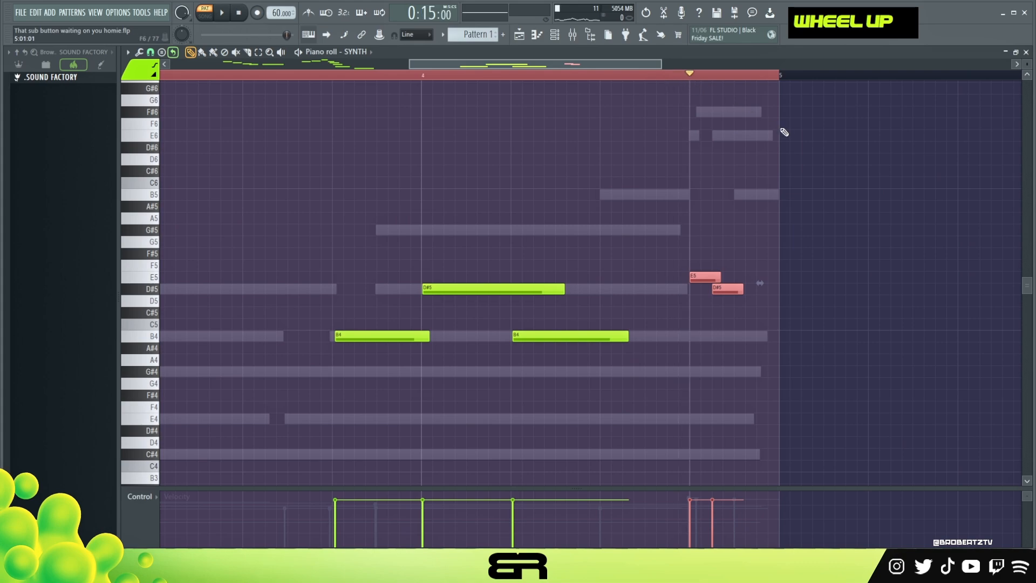
pyautogui.scroll(-5, 779, 139)
pyautogui.scroll(6, 710, 167)
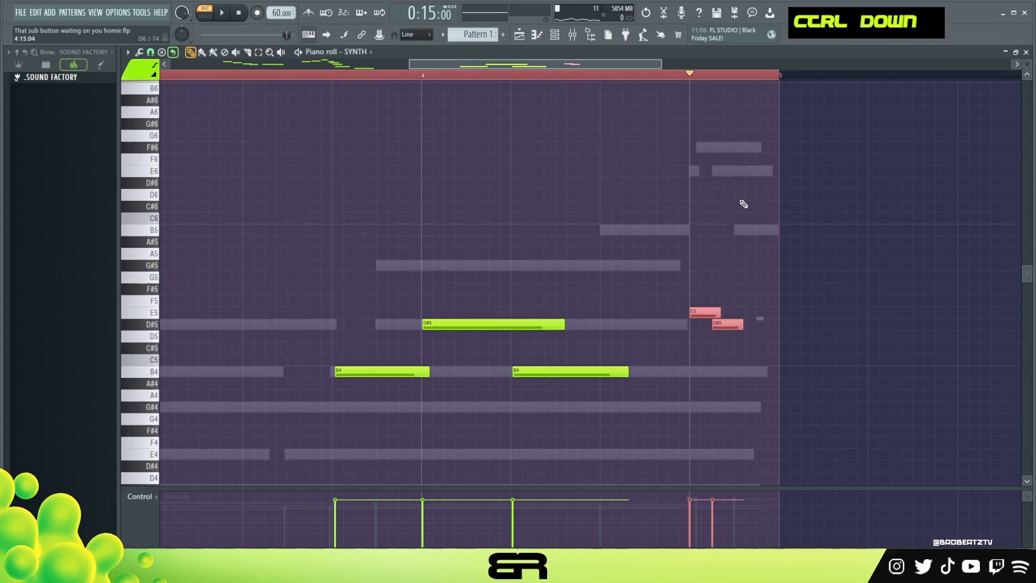
pyautogui.scroll(2, 758, 75)
pyautogui.rightClick(750, 278)
pyautogui.keyDown('ctrl'); pyautogui.moveTo(601, 288); pyautogui.dragTo(720, 367); pyautogui.keyUp('ctrl')
pyautogui.hotkey('shift', 'd')
pyautogui.rightClick(658, 363)
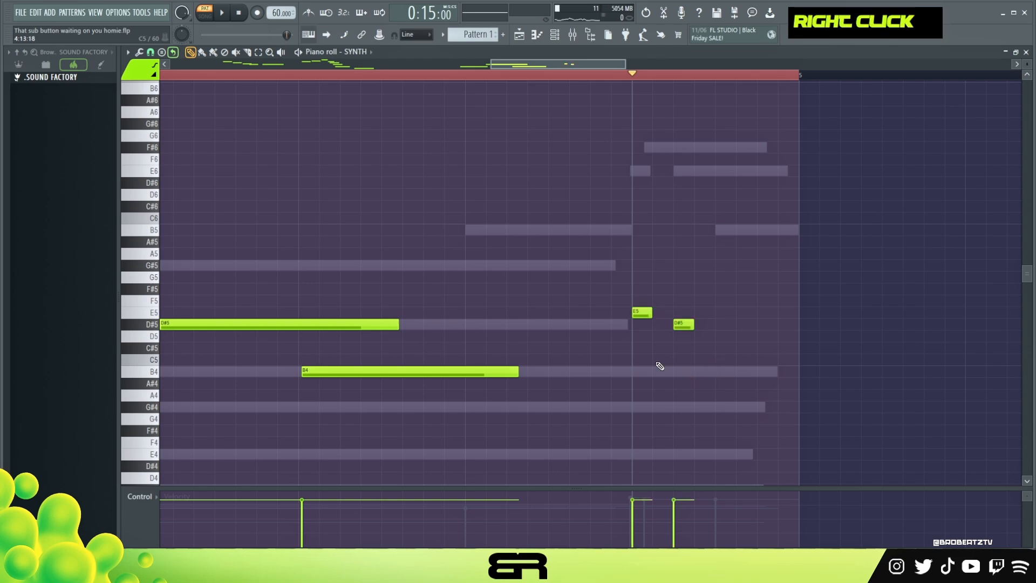
# Add an F#5 between the E5 and D#5 on the last beat of bar 4 and audition the phrase
pyautogui.click(641, 287)
pyautogui.keyDown('alt'); pyautogui.moveTo(648, 274); pyautogui.dragTo(670, 291); pyautogui.keyUp('alt')
pyautogui.press('space')
pyautogui.press('space')
pyautogui.press('space')
pyautogui.press('space')
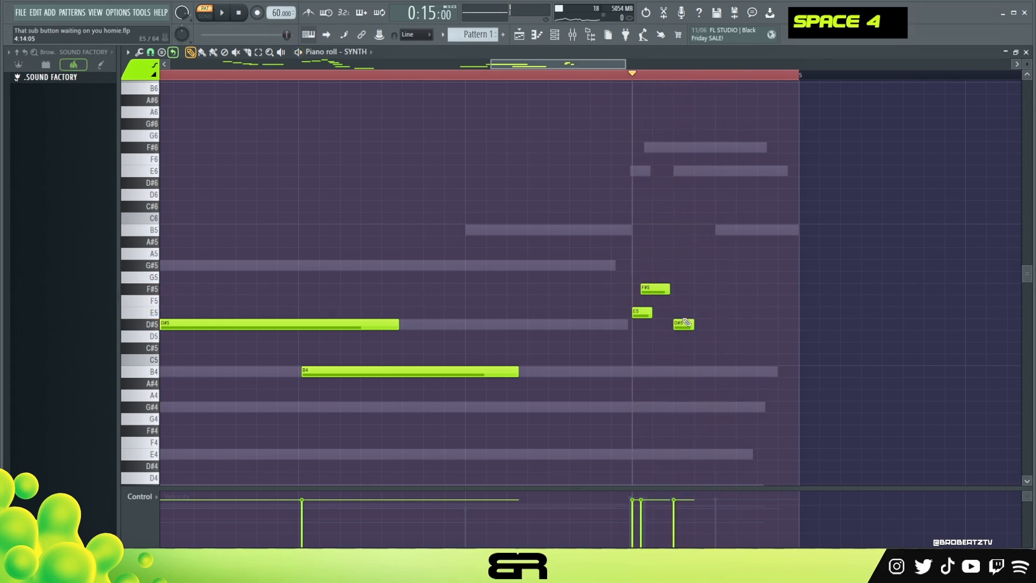
# Raise the short closing D#5 to E5, follow it with a D#5 held to the end of bar 4, and audition the ending
pyautogui.moveTo(687, 317); pyautogui.dragTo(800, 327)
pyautogui.press('space')
pyautogui.press('space')
pyautogui.press('space')
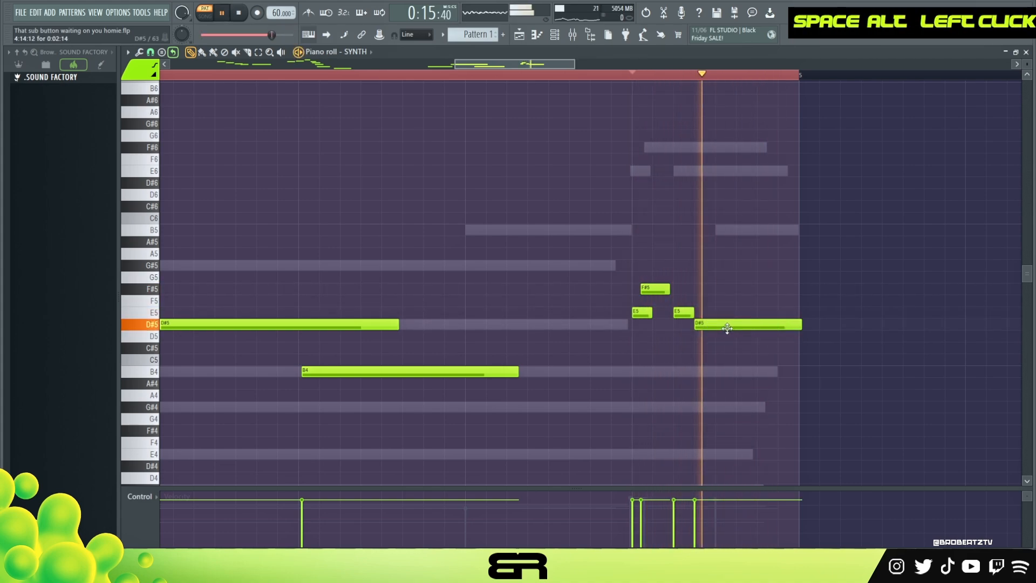
# Lengthen the F#5 on the last beat of bar 4 so it overlaps the closing E5 and D#5, and audition the ending
pyautogui.press('space')
pyautogui.keyDown('alt'); pyautogui.moveTo(669, 288); pyautogui.dragTo(774, 290); pyautogui.keyUp('alt')
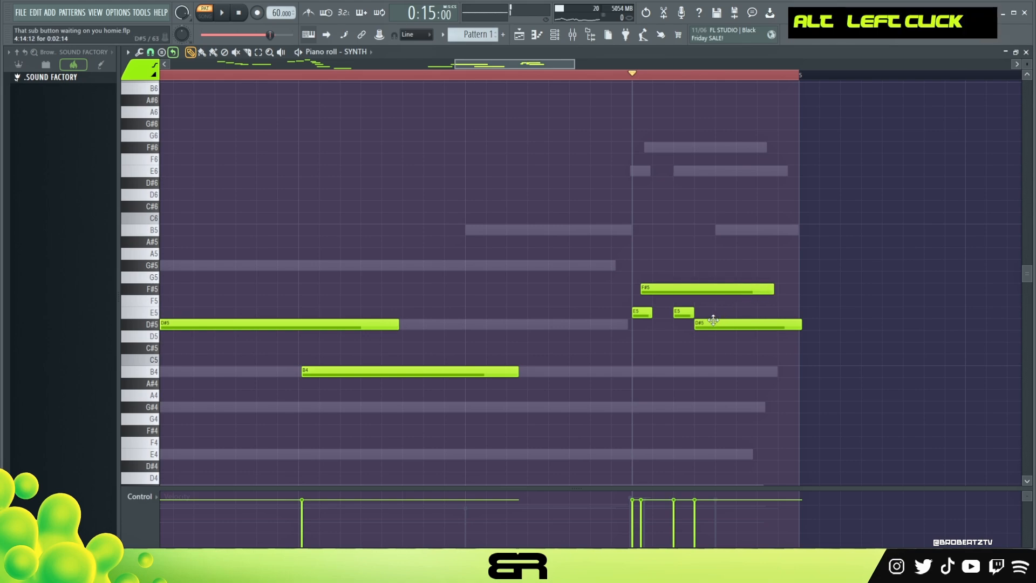
pyautogui.keyDown('ctrl'); pyautogui.moveTo(726, 342); pyautogui.dragTo(678, 310); pyautogui.keyUp('ctrl')
pyautogui.press('space')
pyautogui.press('space')
pyautogui.press('space')
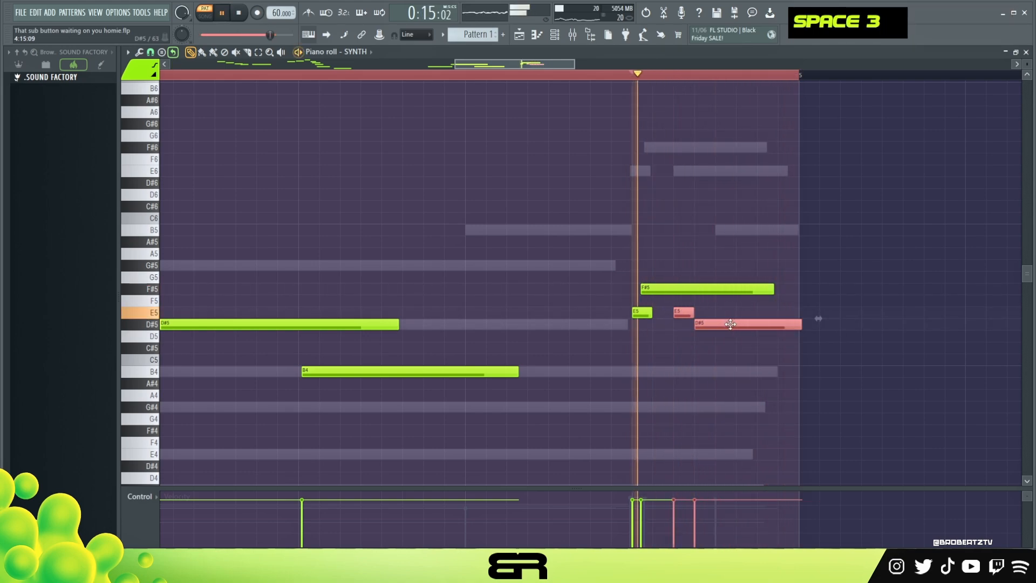
pyautogui.press('space')
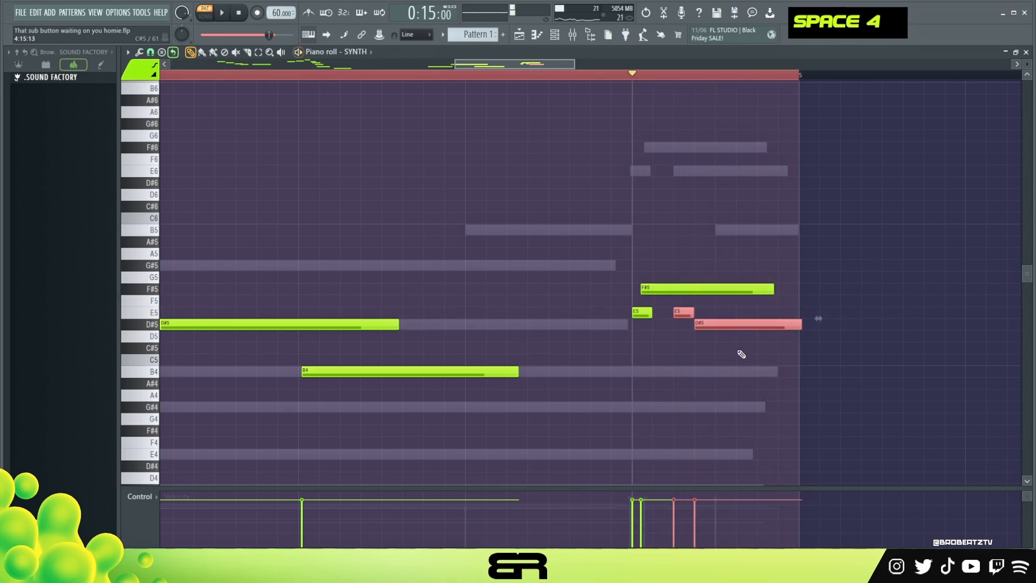
# Move the B4 on the second beat of bar 4 to the third beat and trim the final D#5 to the bar's end
pyautogui.keyDown('ctrl'); pyautogui.rightClick(684, 348); pyautogui.keyUp('ctrl')
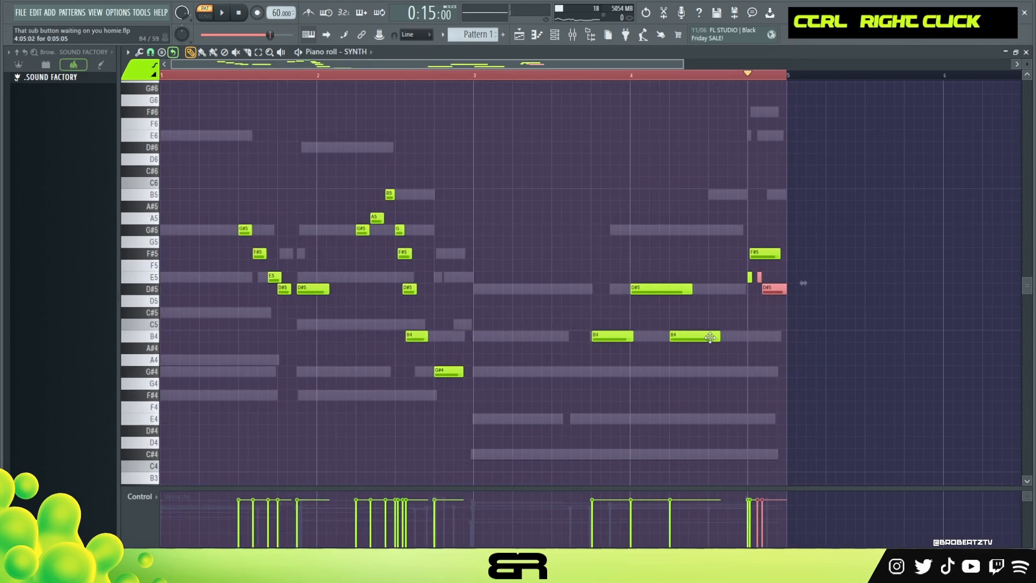
pyautogui.moveTo(710, 337); pyautogui.dragTo(734, 338)
pyautogui.press('space')
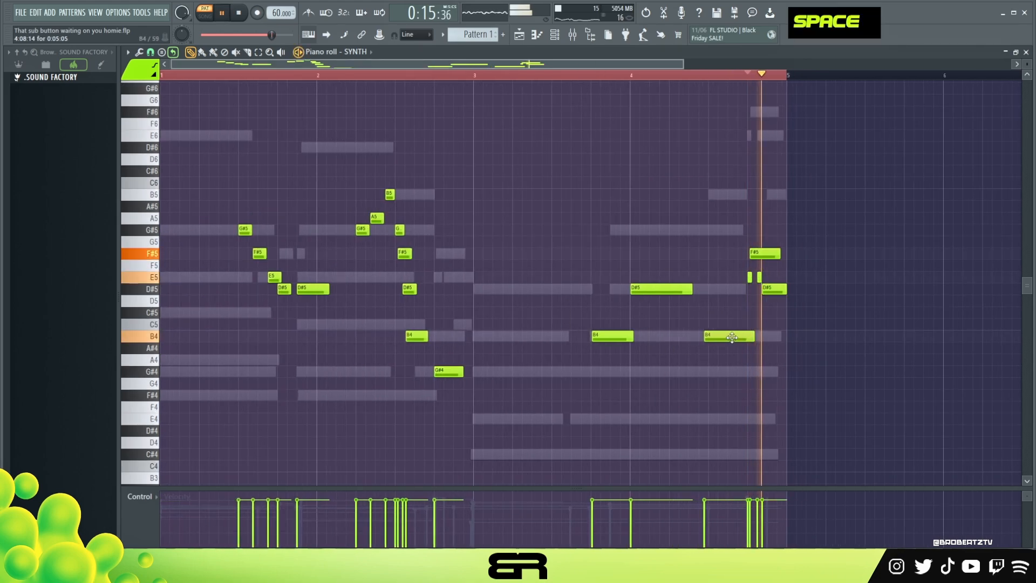
pyautogui.press('space')
pyautogui.doubleClick(582, 76)
pyautogui.press('space')
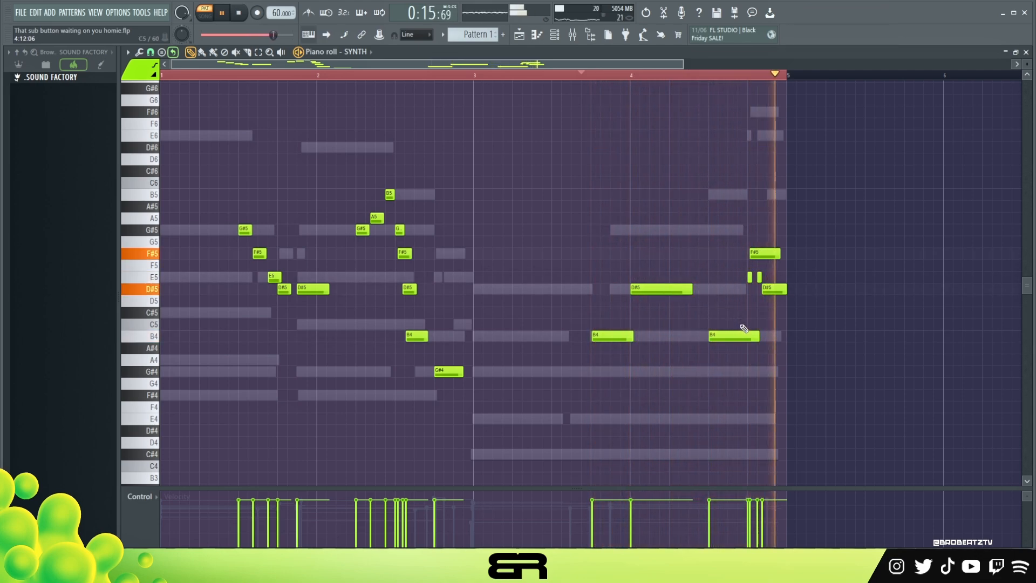
pyautogui.rightClick(776, 337)
pyautogui.moveTo(787, 292); pyautogui.dragTo(785, 292)
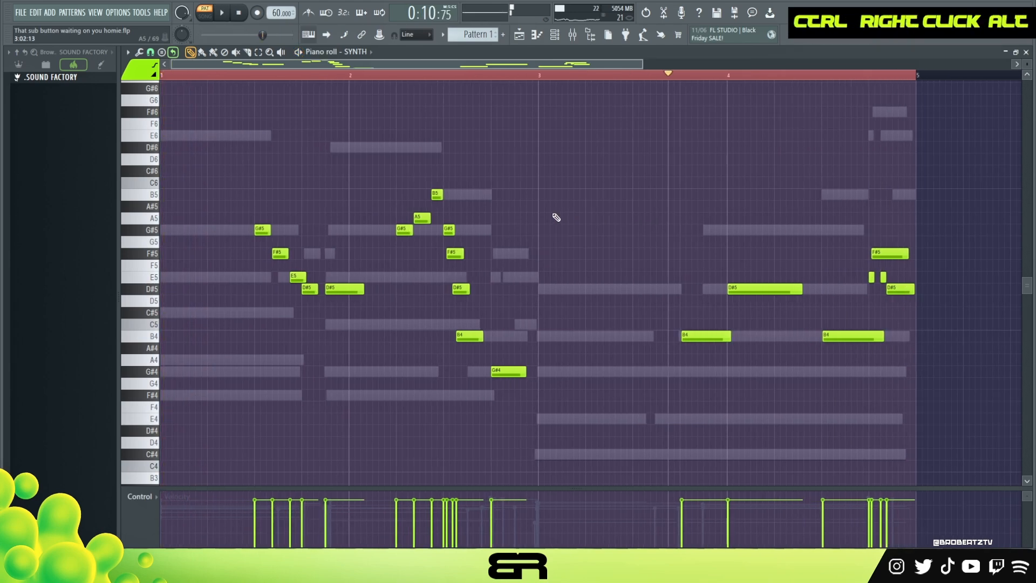
# Try the whole melody one octave higher, audition it, and return it to its original octave
pyautogui.hotkey('ctrl', 'Up')
pyautogui.hotkey('ctrl', 'a')
pyautogui.press('space')
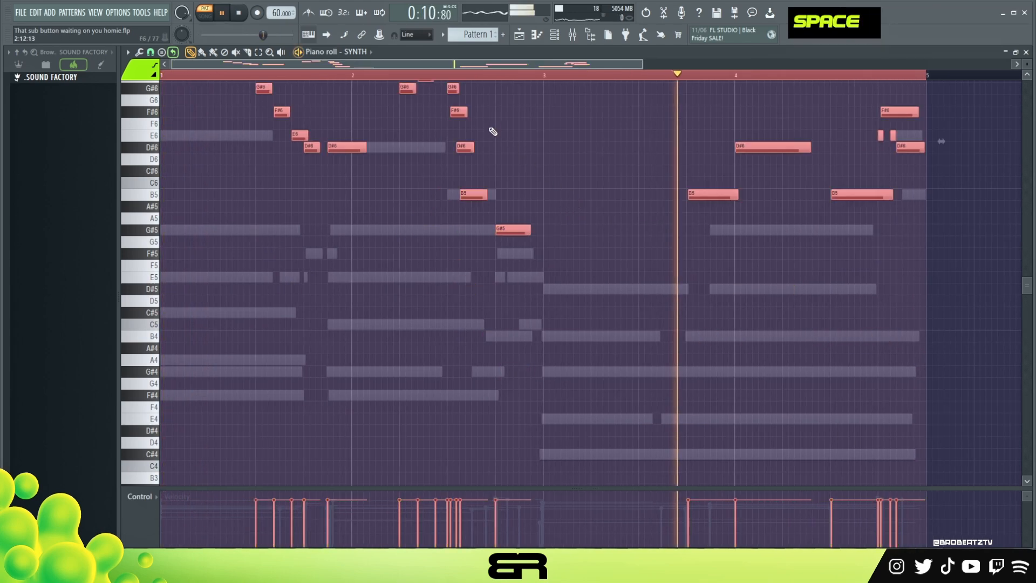
pyautogui.press('space')
pyautogui.press('space')
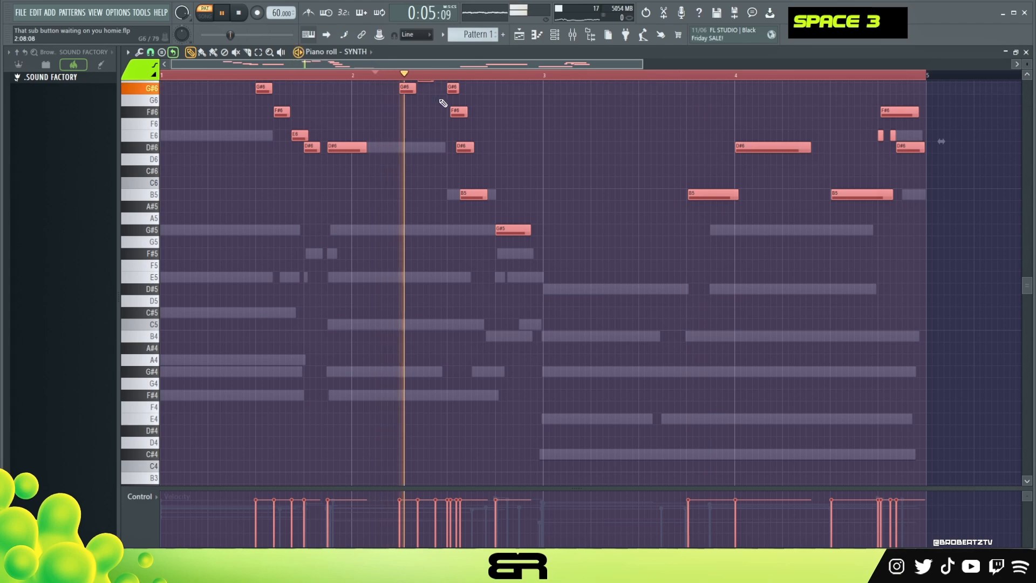
pyautogui.hotkey('ctrl', 'Down')
pyautogui.press('space')
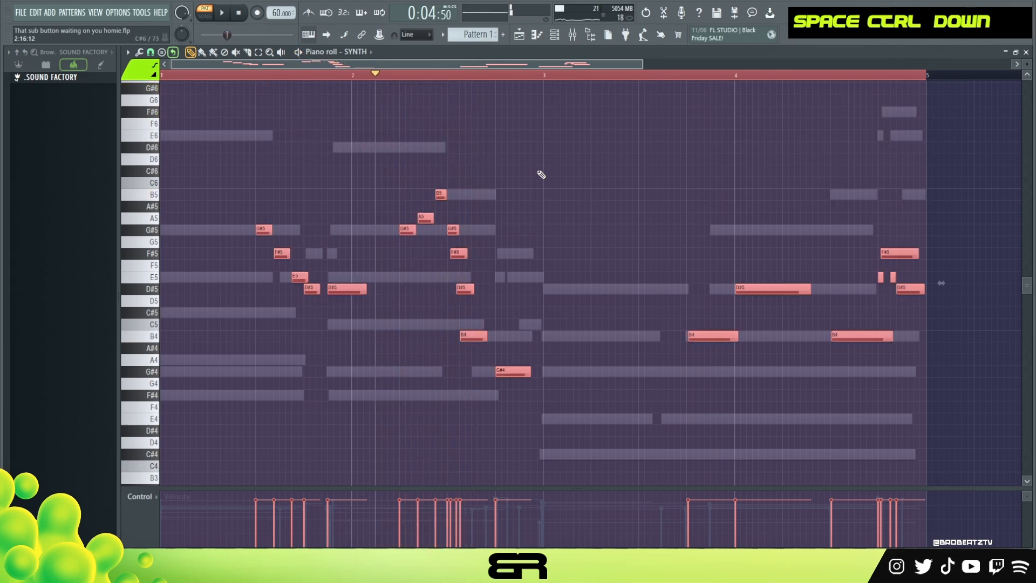
# Clear the note and time selections and place the playback position near the start of bar 1
pyautogui.rightClick(418, 93)
pyautogui.click(418, 75)
pyautogui.doubleClick(419, 76)
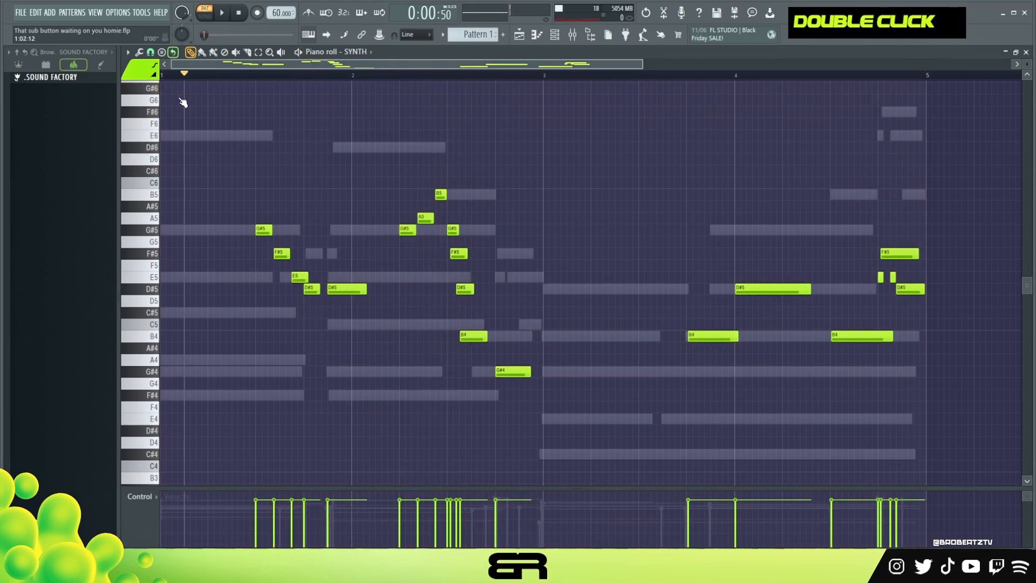
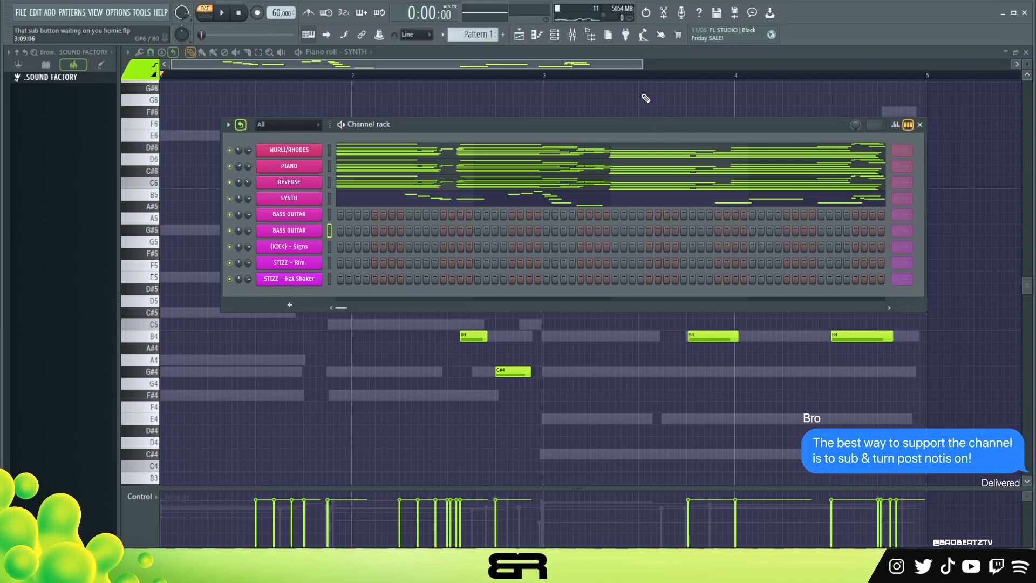
# Inspect the instruments behind the two BASS GUITAR channels and the kick sampler, then close their windows
pyautogui.click(302, 216)
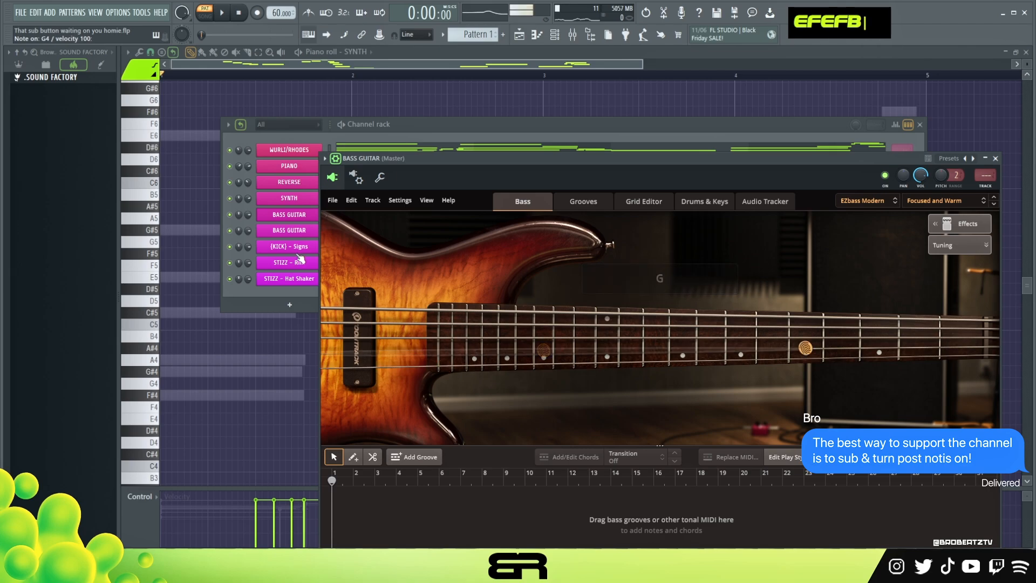
pyautogui.click(298, 249)
pyautogui.click(441, 134)
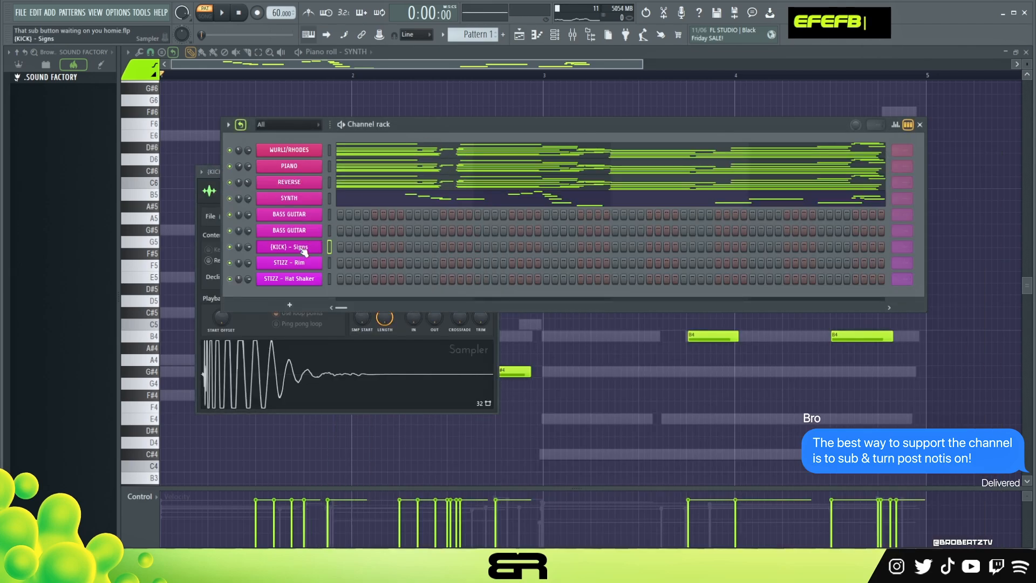
pyautogui.click(289, 230)
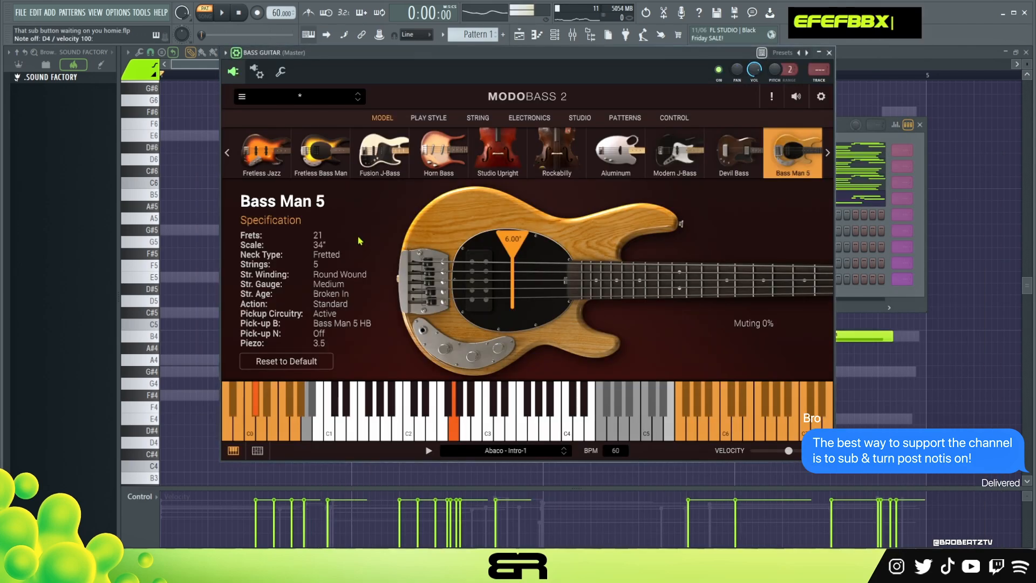
pyautogui.click(829, 53)
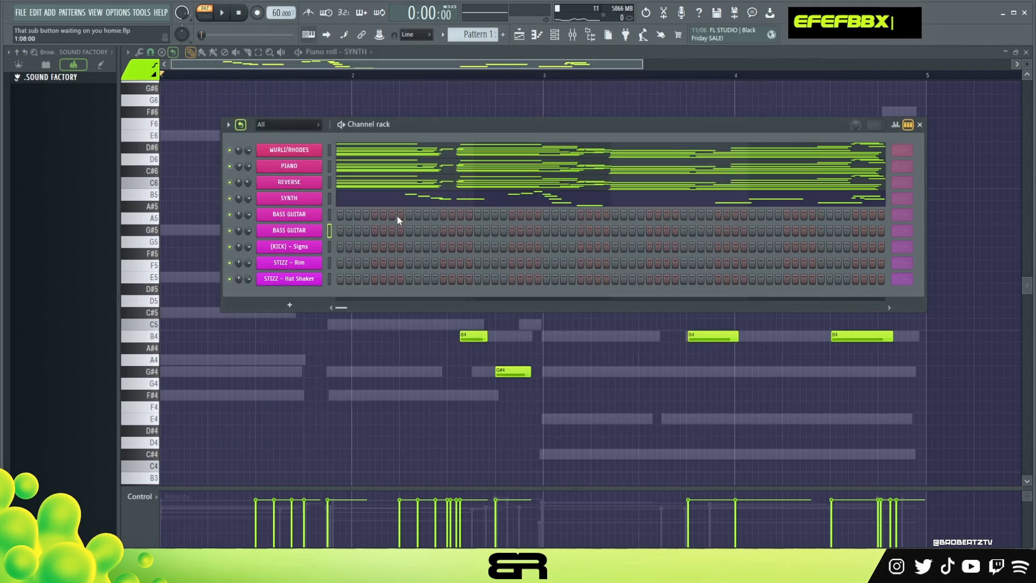
# Open the piano roll of the first BASS GUITAR channel and place a short F#4 at the start of bar 1
pyautogui.rightClick(316, 219)
pyautogui.click(345, 213)
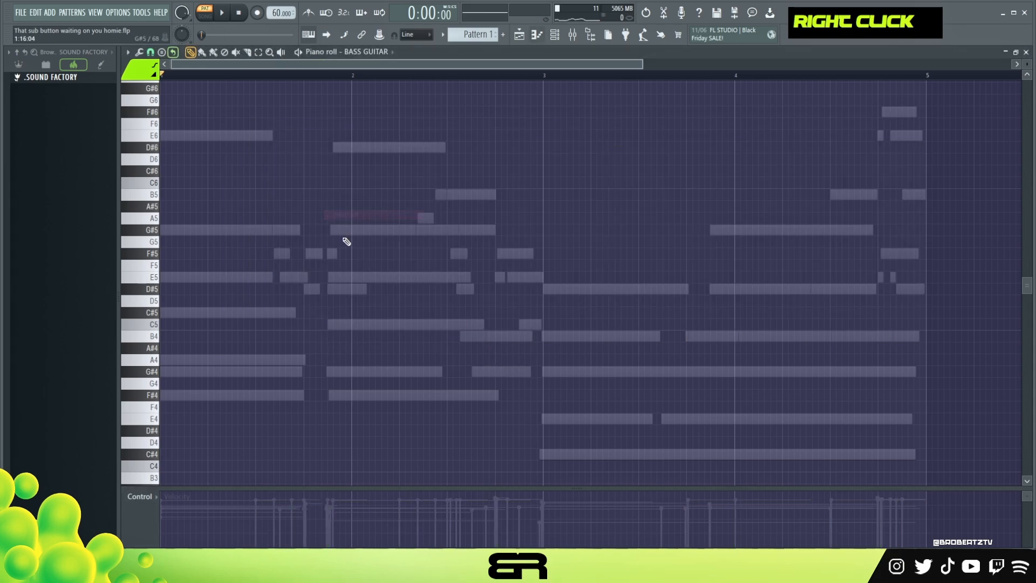
pyautogui.scroll(-3, 361, 268)
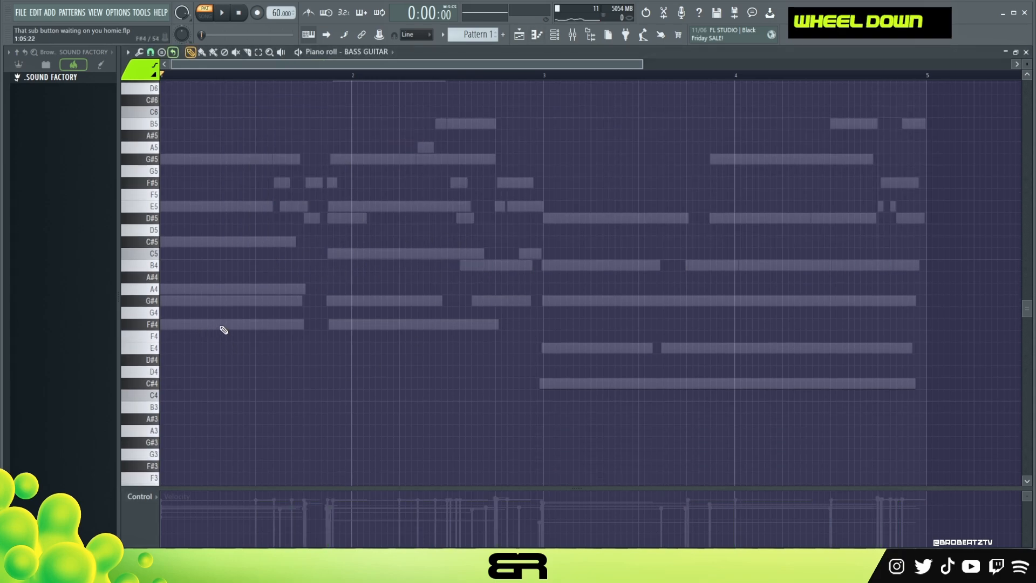
pyautogui.click(168, 325)
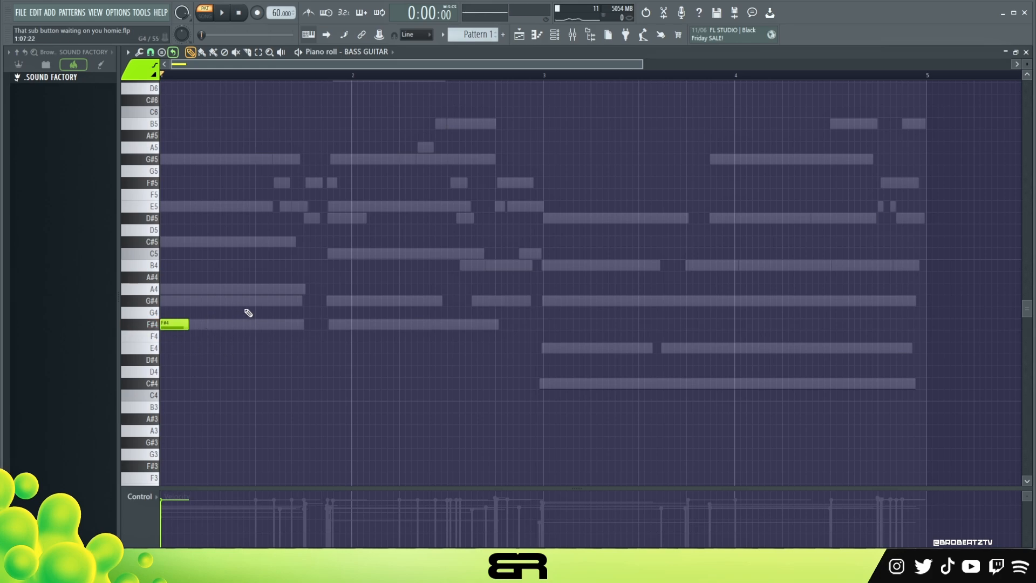
# Try short F#4 root notes through bars 1 and 2 and C#4 roots in bar 3, and erase them
pyautogui.rightClick(340, 256)
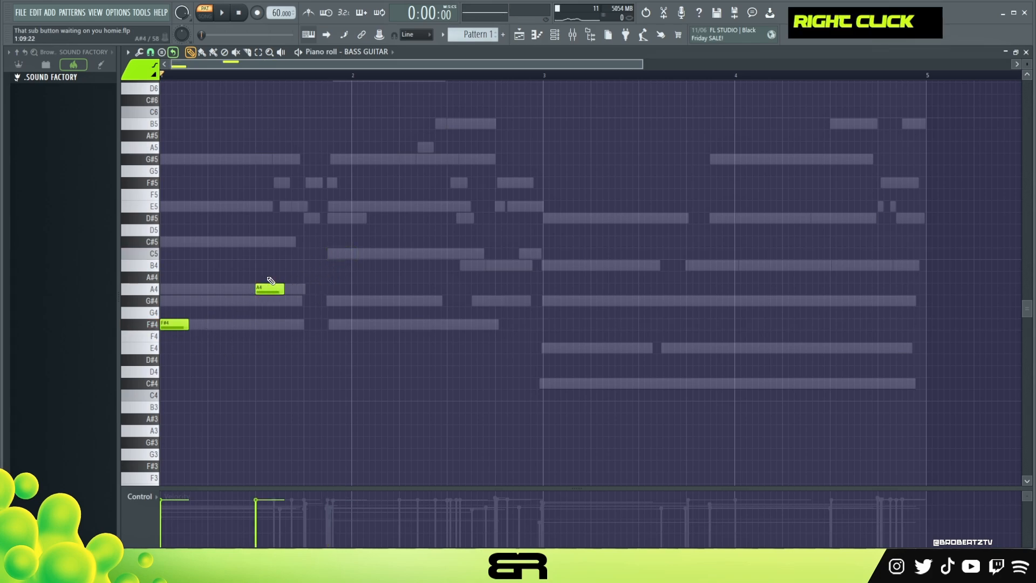
pyautogui.moveTo(1027, 65); pyautogui.dragTo(1027, 53)
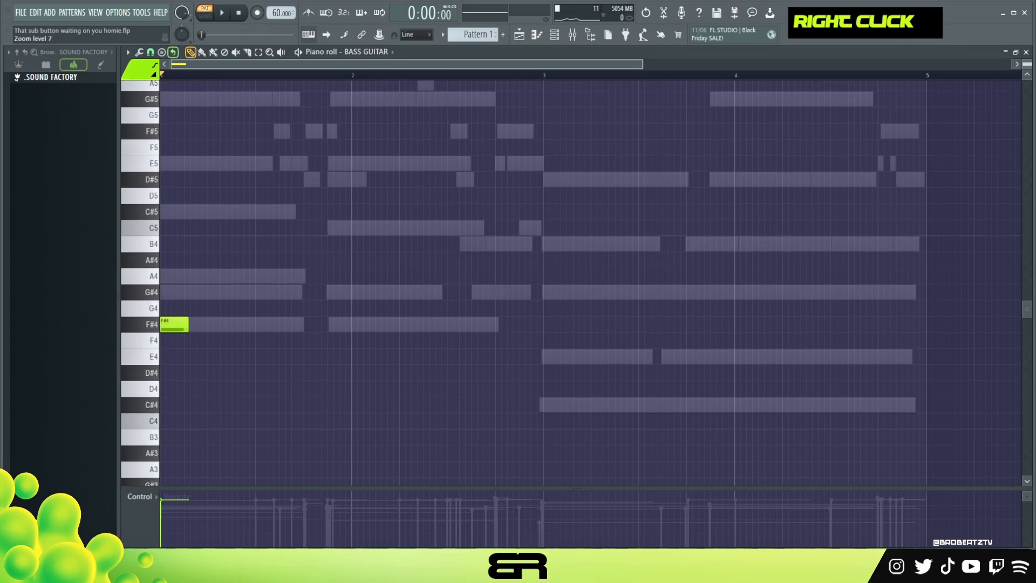
pyautogui.moveTo(641, 64); pyautogui.dragTo(602, 63)
pyautogui.click(310, 324)
pyautogui.click(434, 324)
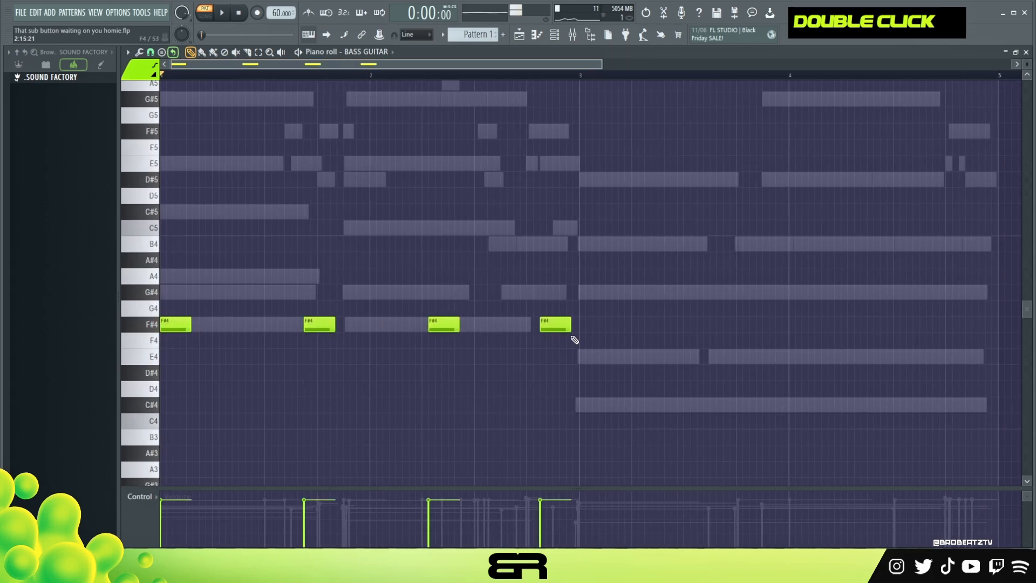
pyautogui.click(584, 404)
pyautogui.click(663, 404)
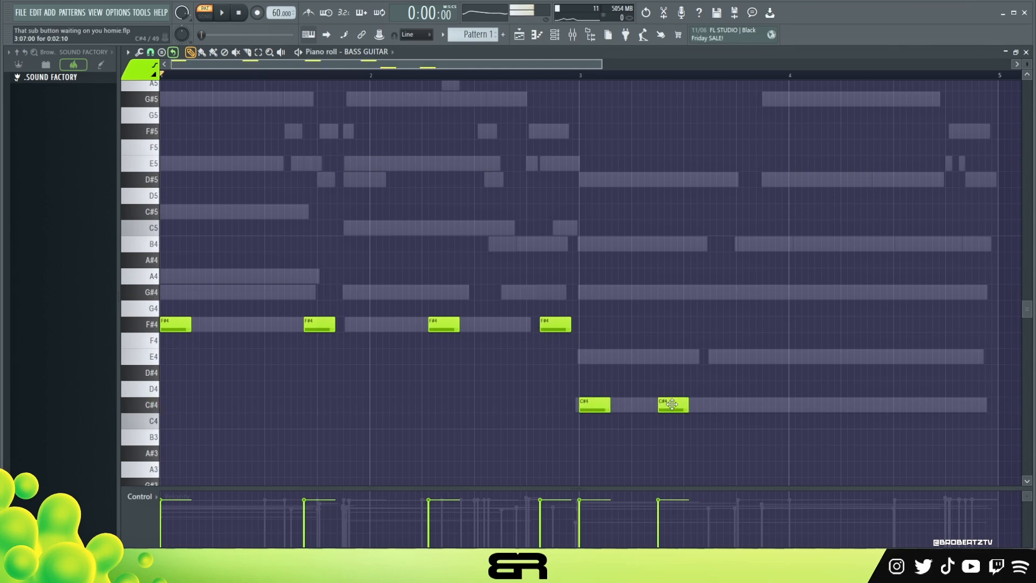
pyautogui.rightClick(593, 404)
pyautogui.rightClick(658, 410)
pyautogui.rightClick(444, 324)
pyautogui.rightClick(319, 324)
pyautogui.rightClick(556, 324)
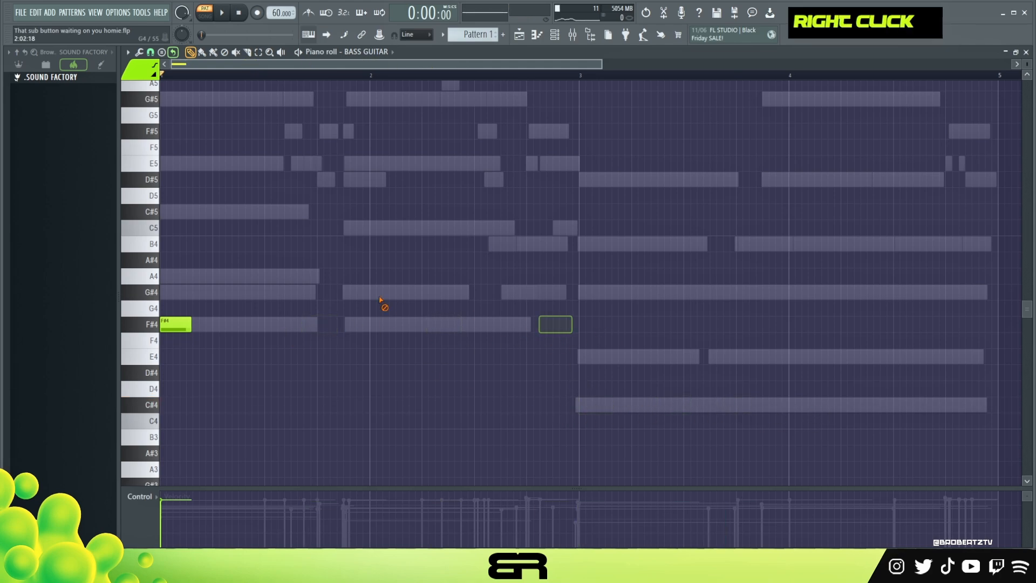
# Lengthen the opening F#4 bass note to two beats and audition it against the chords
pyautogui.click(151, 52)
pyautogui.click(159, 65)
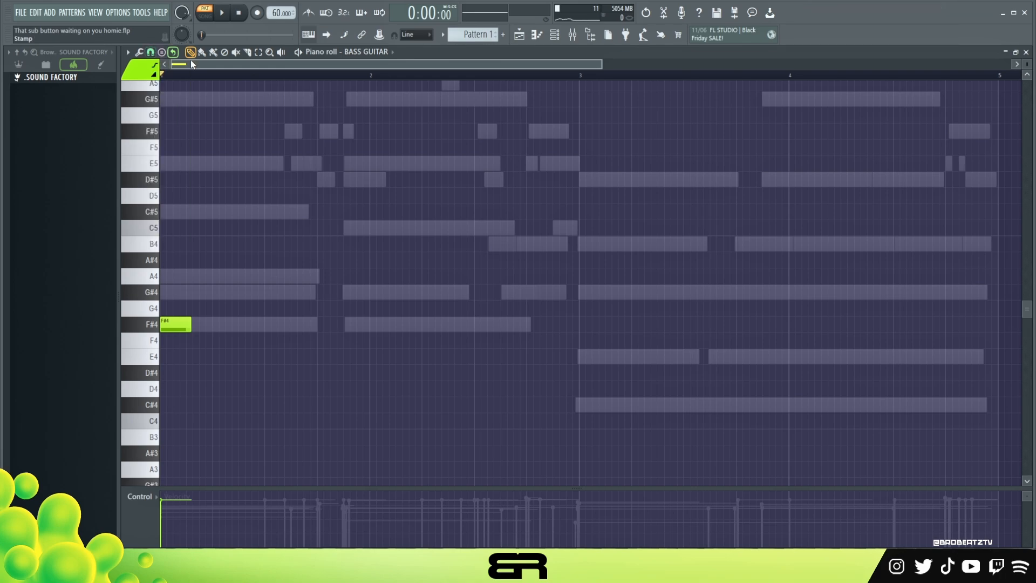
pyautogui.press('space')
pyautogui.press('space')
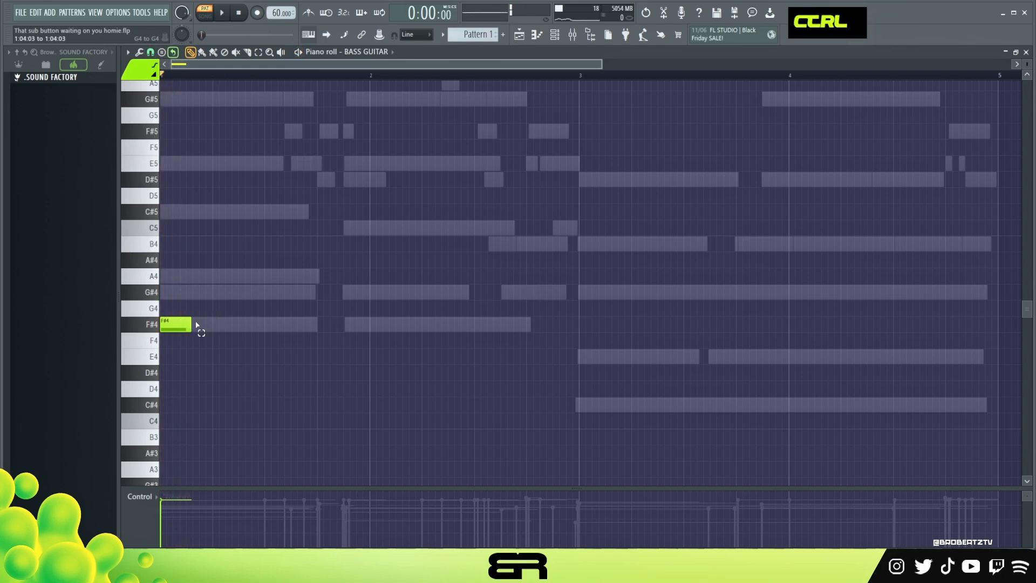
pyautogui.keyDown('ctrl'); pyautogui.click(185, 331); pyautogui.keyUp('ctrl')
pyautogui.moveTo(185, 331); pyautogui.dragTo(264, 324)
pyautogui.press('space')
pyautogui.press('space')
pyautogui.press('space')
# Slightly lower the velocity of the opening F#4 and clear the note selection
pyautogui.hotkey('ctrl', 'a')
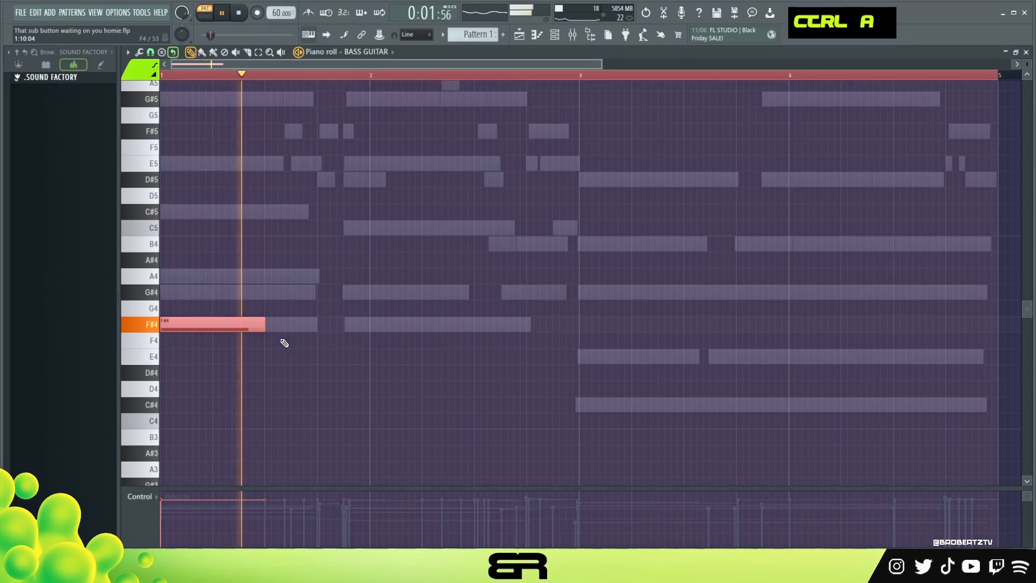
pyautogui.scroll(-2, 312, 339)
pyautogui.rightClick(312, 339)
pyautogui.press('space')
# Add a short G#4 on bar 1's fourth beat and a long G#4 half a beat later reaching into bar 2; audition both
pyautogui.click(324, 292)
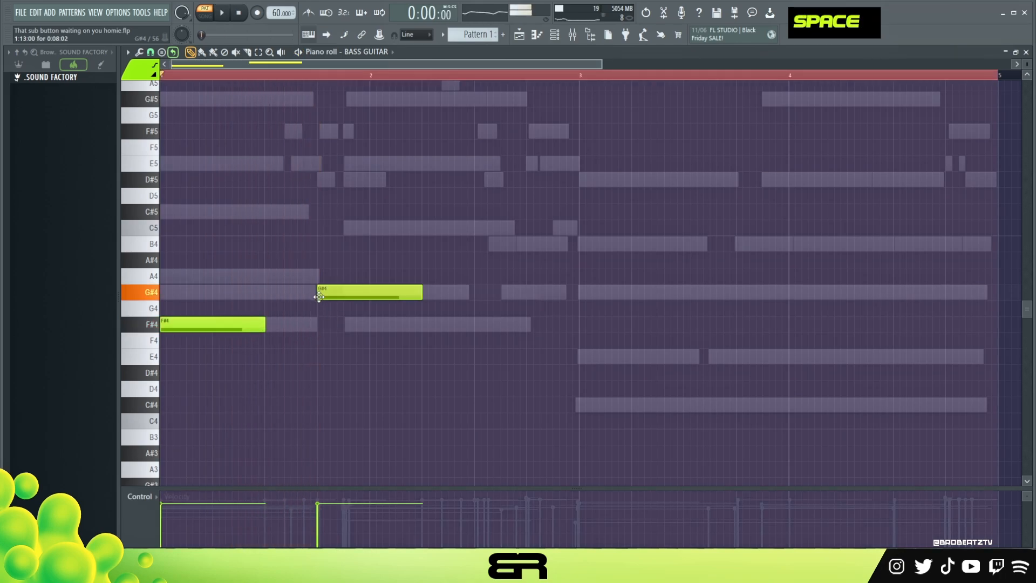
pyautogui.moveTo(418, 295); pyautogui.dragTo(460, 295)
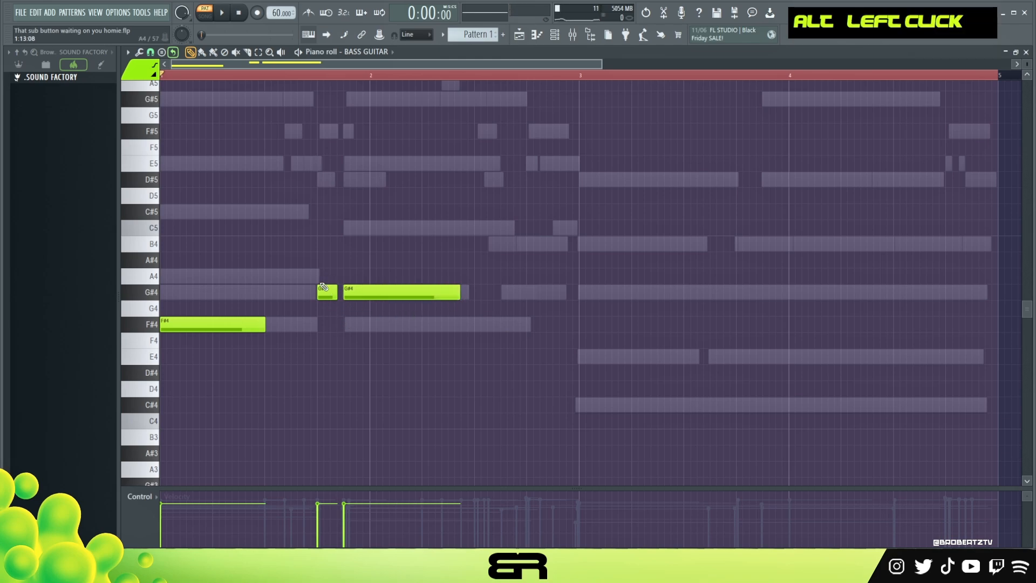
pyautogui.press('space')
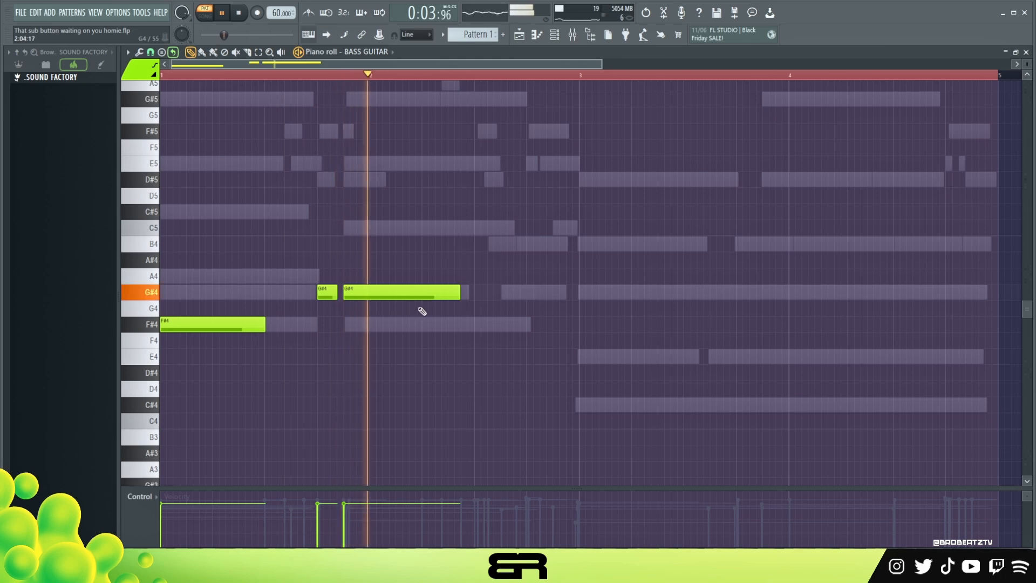
pyautogui.press('space')
# Nudge the two G#4 notes slightly later in time and audition the timing
pyautogui.keyDown('shift'); pyautogui.scroll(-1, 366, 289); pyautogui.keyUp('shift')
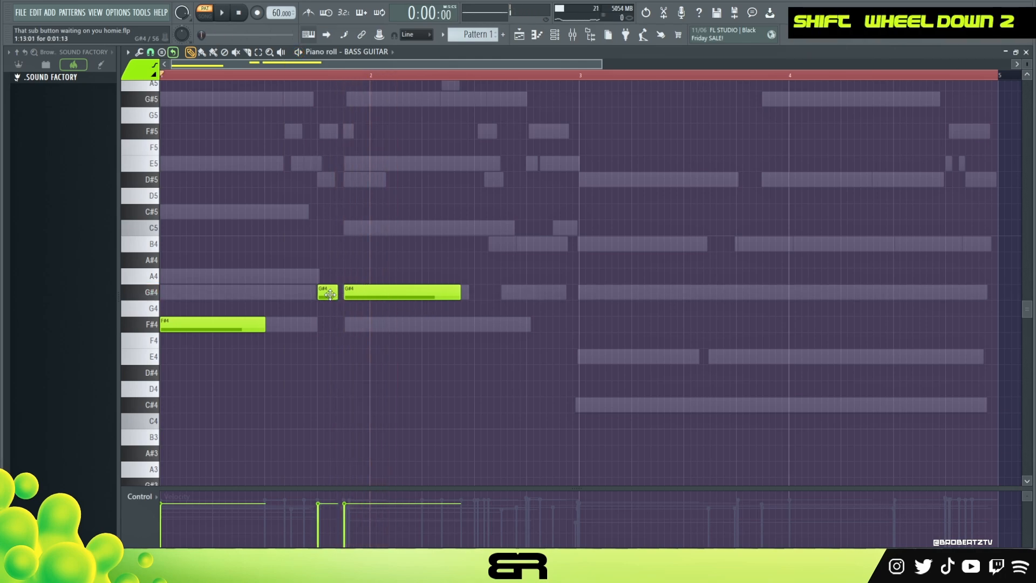
pyautogui.press('space')
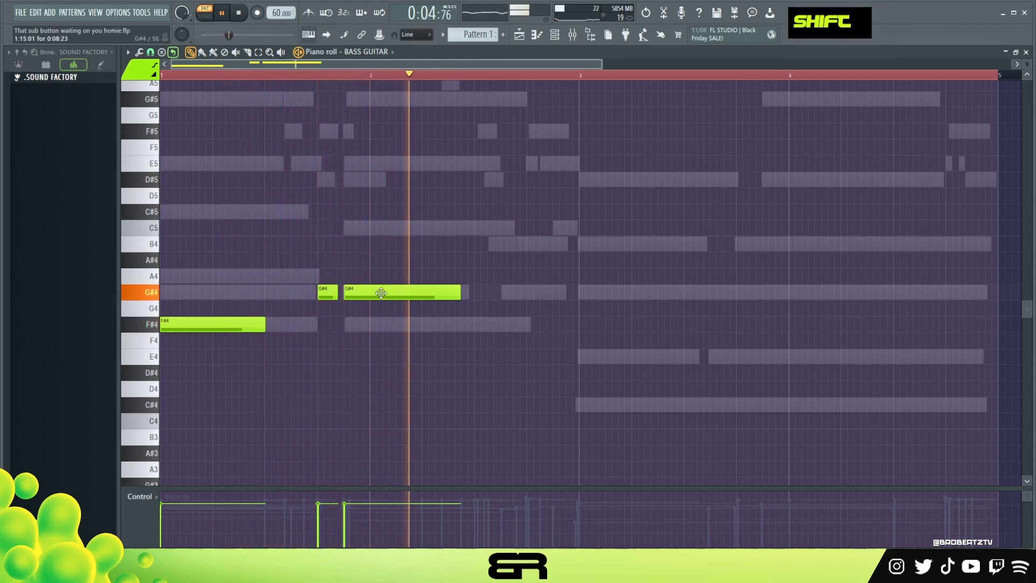
pyautogui.keyDown('shift'); pyautogui.scroll(-1, 389, 298); pyautogui.keyUp('shift')
pyautogui.press('space')
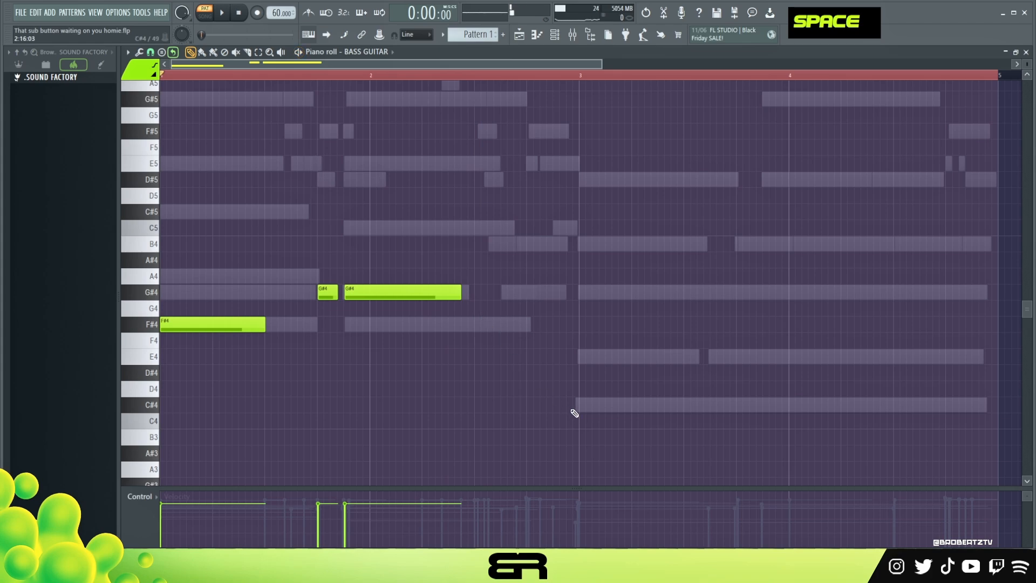
# Add a short C#5 on bar 2's third beat and a long C#4 half a beat later, and audition them
pyautogui.keyDown('ctrl'); pyautogui.click(596, 409); pyautogui.keyUp('ctrl')
pyautogui.moveTo(596, 409); pyautogui.dragTo(505, 406)
pyautogui.hotkey('ctrl', 'z')
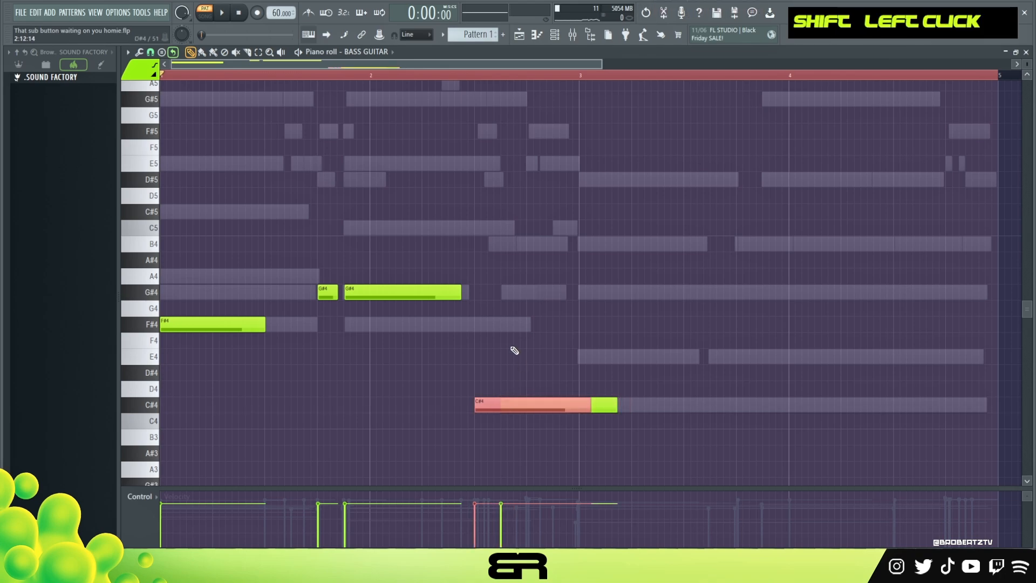
pyautogui.hotkey('ctrl', 'Up')
pyautogui.moveTo(590, 213); pyautogui.dragTo(492, 226)
pyautogui.press('space')
pyautogui.rightClick(451, 111)
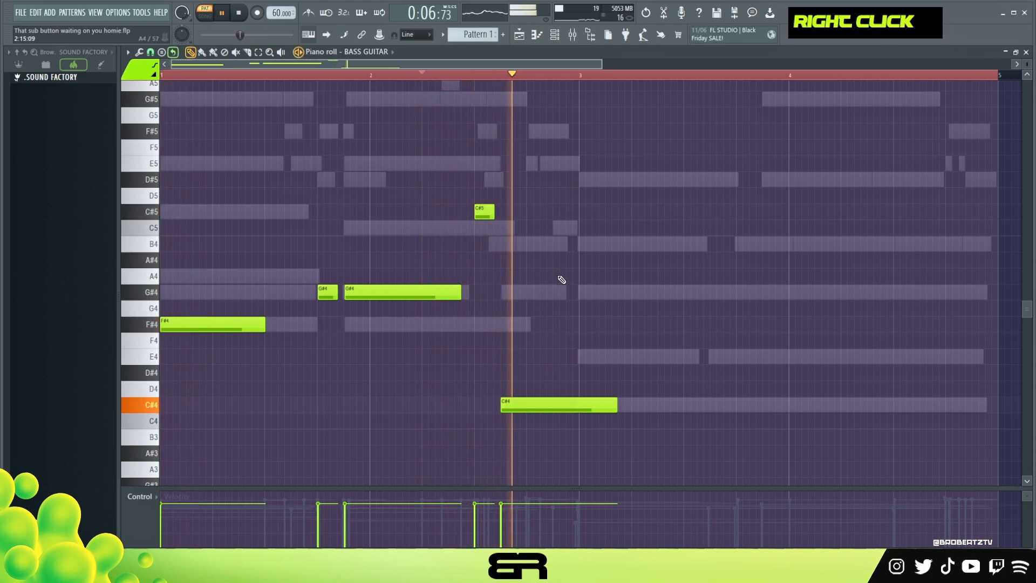
pyautogui.press('space')
# Add a fill of E5, D#5 and C5 over the last beat of bar 2, lengthen the D#5, and audition it
pyautogui.scroll(3, 553, 248)
pyautogui.click(528, 180)
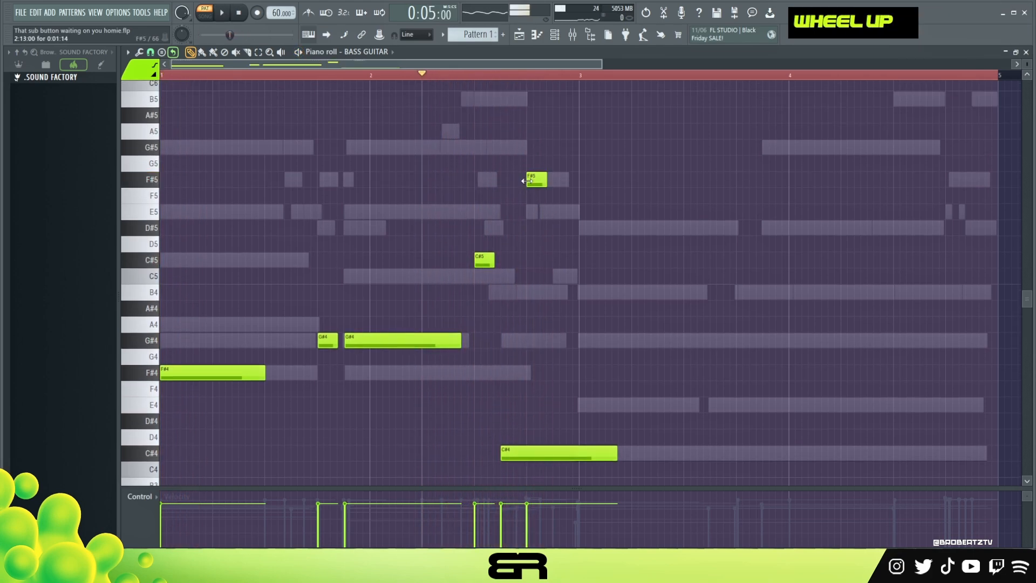
pyautogui.scroll(2, 542, 85)
pyautogui.moveTo(532, 180); pyautogui.dragTo(588, 211)
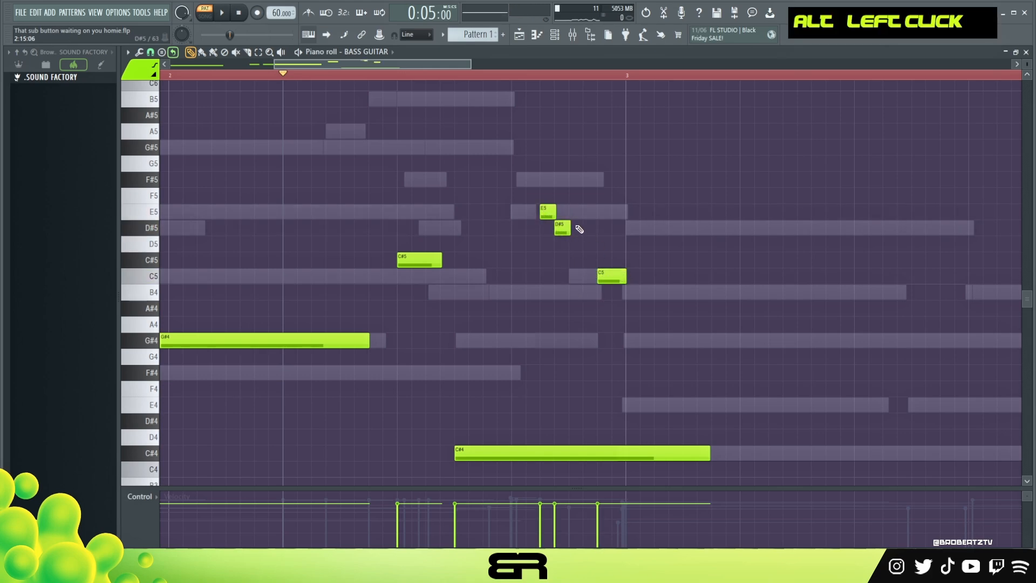
pyautogui.moveTo(569, 229); pyautogui.dragTo(594, 231)
pyautogui.press('space')
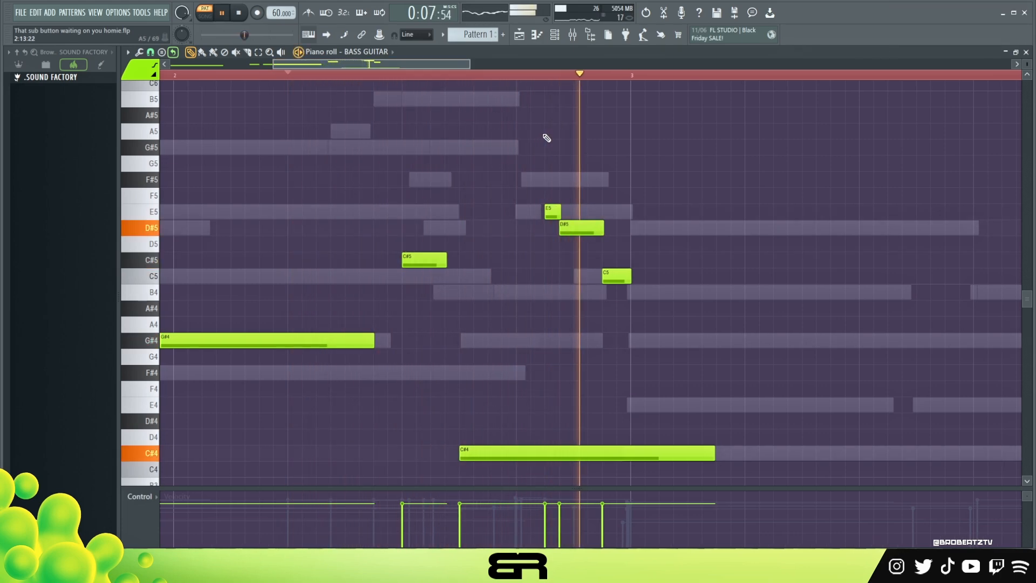
pyautogui.press('space')
pyautogui.press('space')
# Lower the fill's last note to B4 and audition the end of bar 2
pyautogui.moveTo(619, 273); pyautogui.dragTo(621, 289)
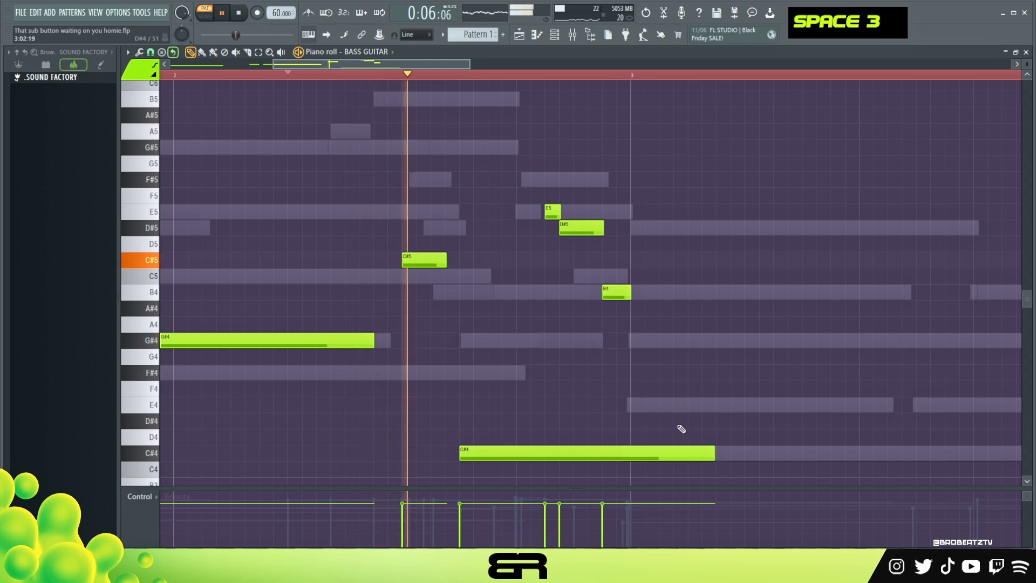
pyautogui.scroll(-1, 680, 423)
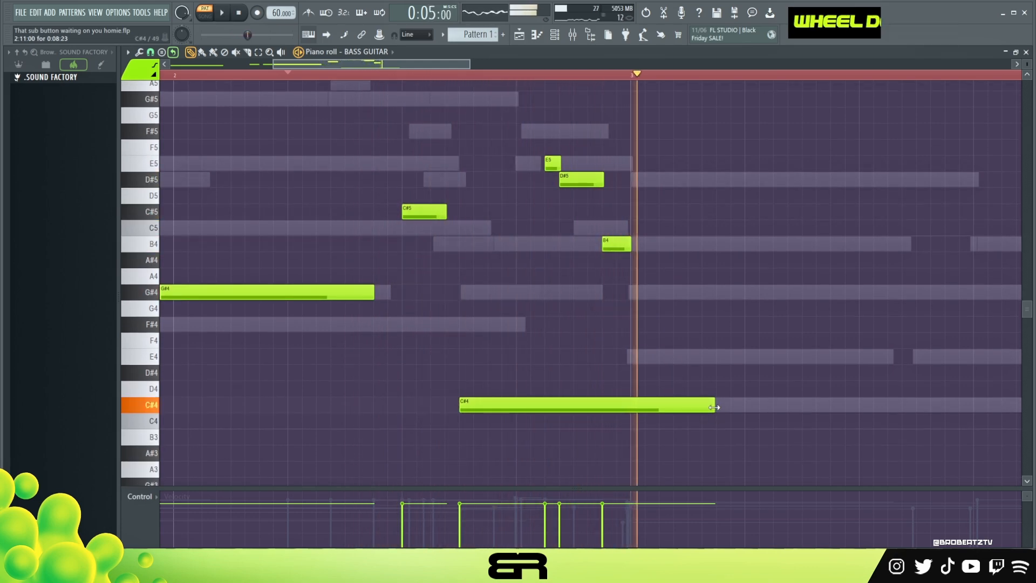
pyautogui.press('space')
# Raise the three-note fill one octave, trim the long C#4 to the end of bar 2, and play it back
pyautogui.moveTo(662, 331); pyautogui.dragTo(529, 165)
pyautogui.hotkey('ctrl', 'Up')
pyautogui.rightClick(677, 334)
pyautogui.moveTo(708, 409); pyautogui.dragTo(707, 409)
pyautogui.scroll(5, 620, 324)
pyautogui.press('space')
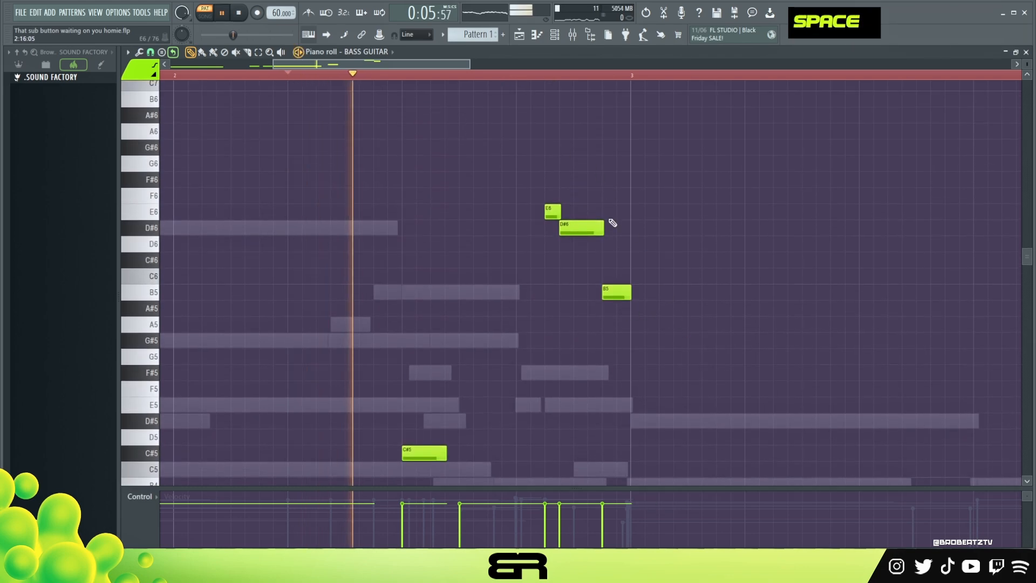
# Shorten the fill's first note, E6, to a quick grace note and audition it
pyautogui.keyDown('alt'); pyautogui.click(556, 215); pyautogui.keyUp('alt')
pyautogui.rightClick(559, 215)
pyautogui.press('space')
pyautogui.moveTo(560, 215); pyautogui.dragTo(554, 215)
pyautogui.press('space')
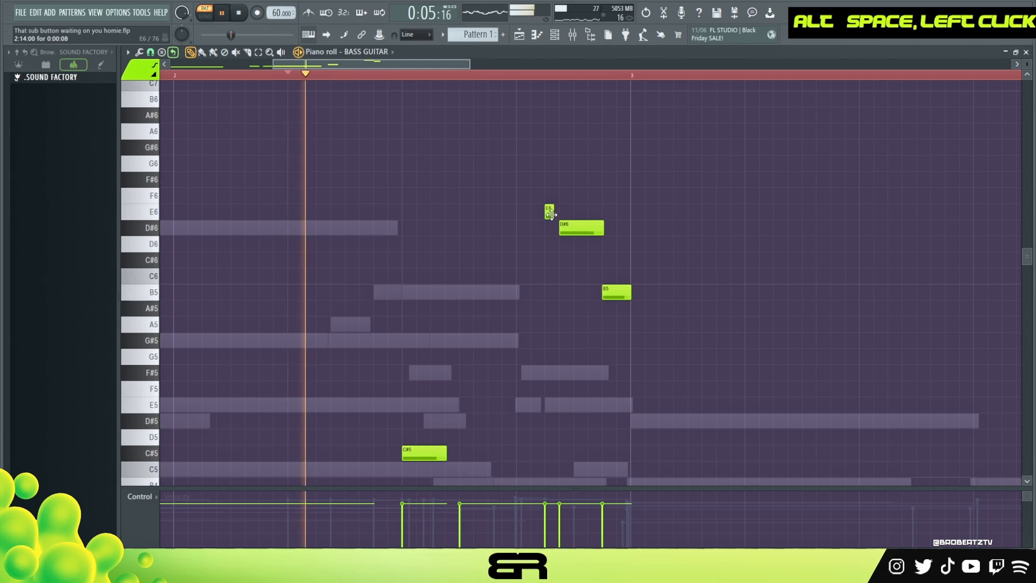
# Transpose the whole bass line down one octave and audition it
pyautogui.keyDown('ctrl'); pyautogui.rightClick(509, 227); pyautogui.keyUp('ctrl')
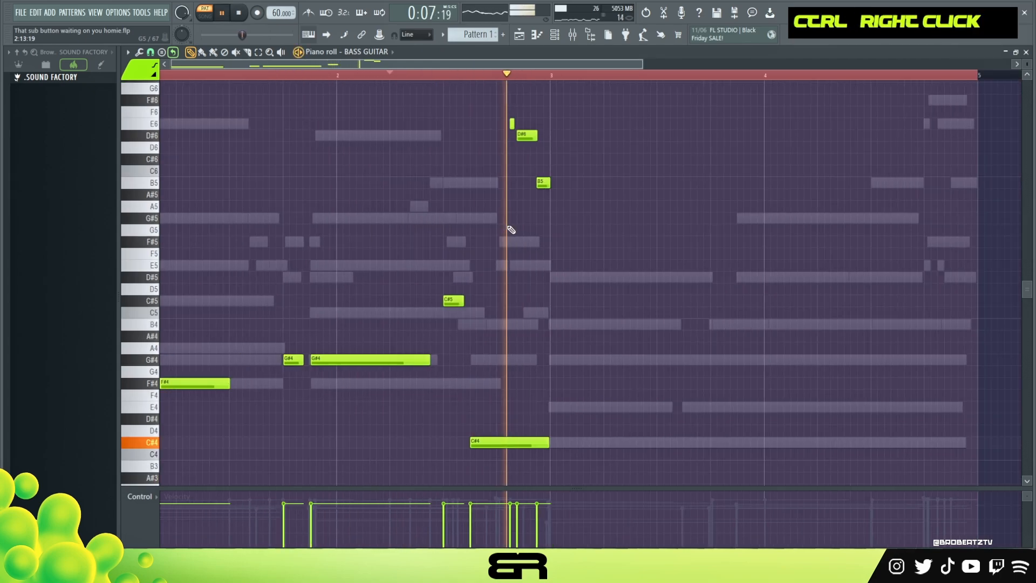
pyautogui.hotkey('ctrl', 'a')
pyautogui.press('space')
pyautogui.hotkey('ctrl', 'Down')
pyautogui.scroll(-3, 493, 243)
pyautogui.rightClick(499, 222)
pyautogui.press('space')
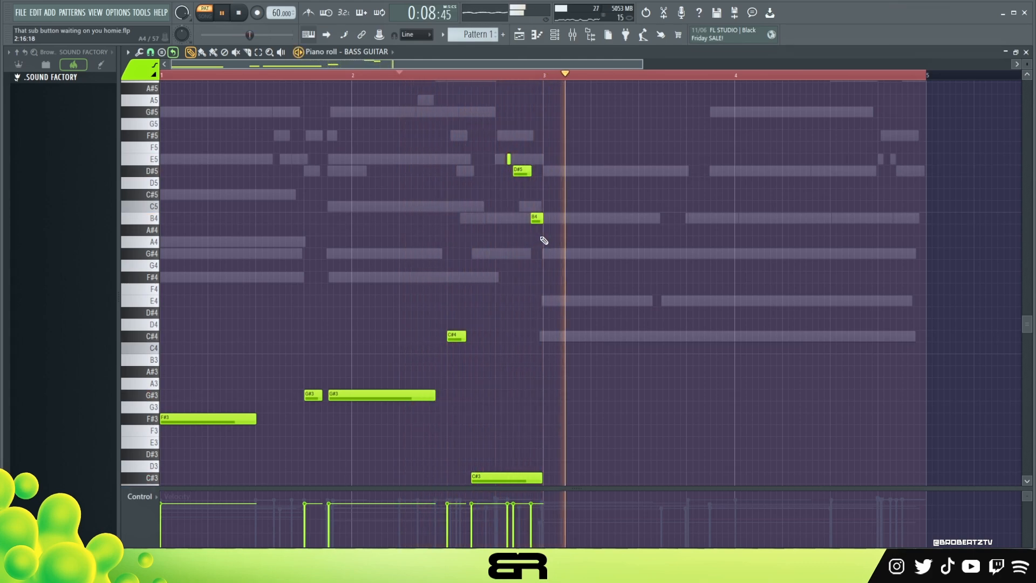
pyautogui.press('space')
# Duplicate the three-note fill and the long C#3 into the start of bar 3, raising the copied C#3 one octave to C#4
pyautogui.keyDown('ctrl'); pyautogui.moveTo(484, 118); pyautogui.dragTo(566, 257); pyautogui.keyUp('ctrl')
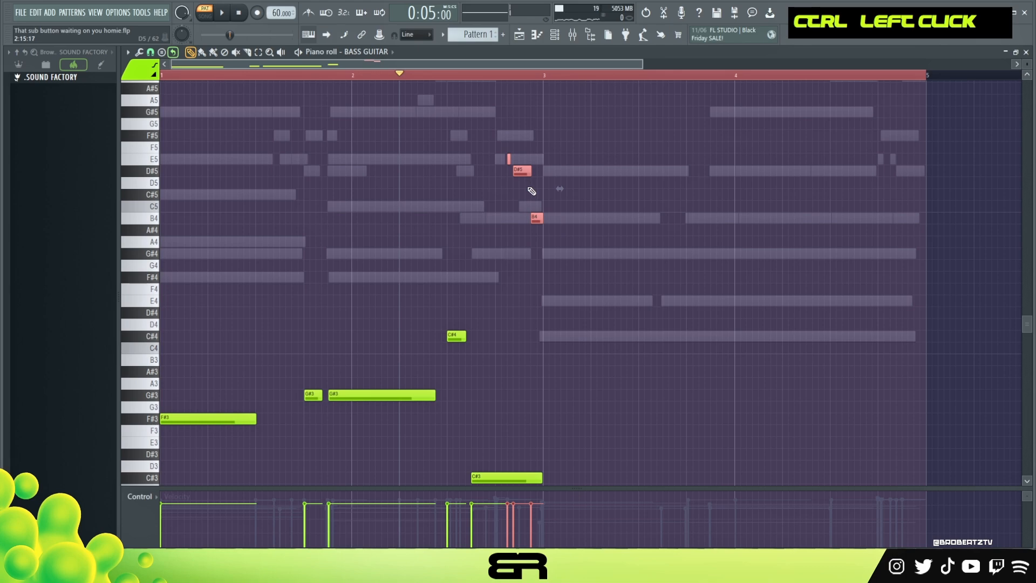
pyautogui.keyDown('shift'); pyautogui.moveTo(521, 177); pyautogui.dragTo(594, 177); pyautogui.keyUp('shift')
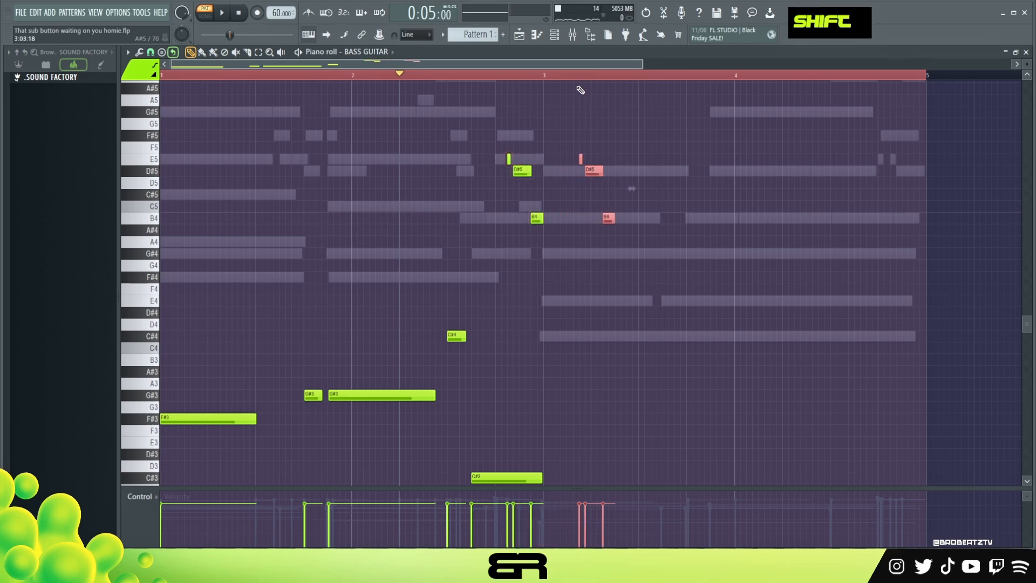
pyautogui.scroll(-3, 594, 363)
pyautogui.keyDown('ctrl'); pyautogui.click(504, 406); pyautogui.keyUp('ctrl')
pyautogui.keyDown('shift'); pyautogui.moveTo(504, 405); pyautogui.dragTo(575, 406); pyautogui.keyUp('shift')
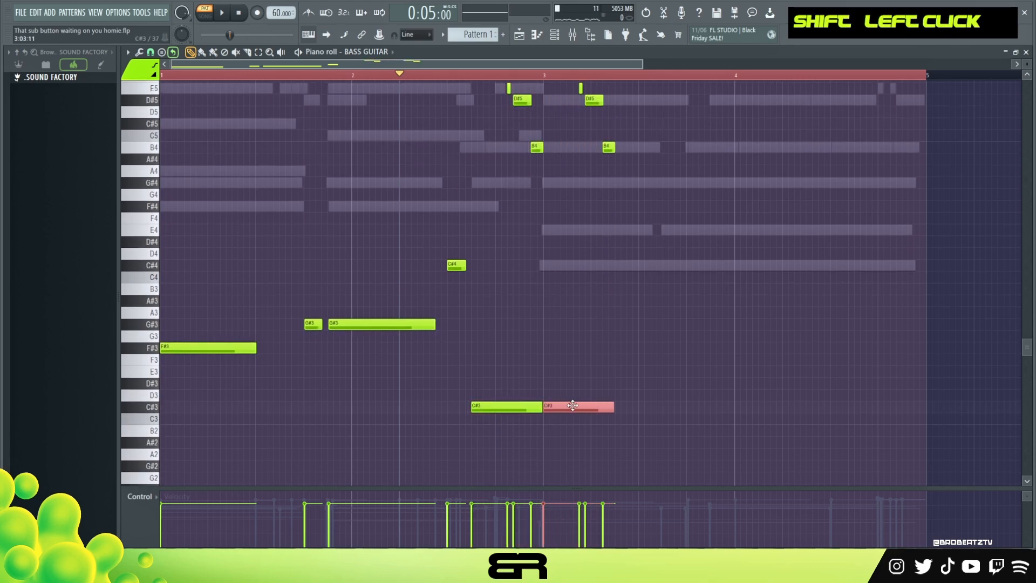
pyautogui.hotkey('ctrl', 'Up')
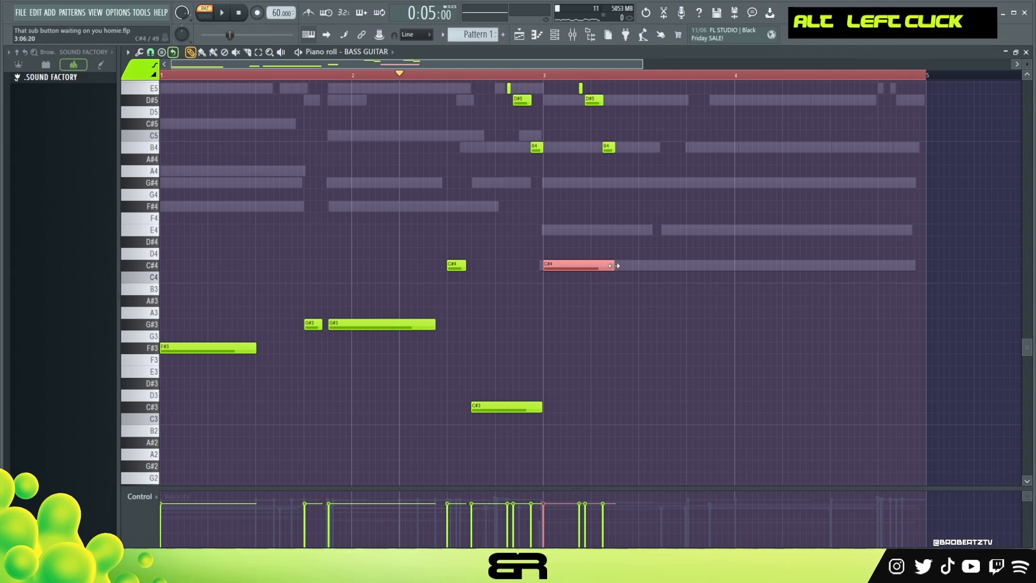
# Lengthen the copied C#4 to nearly fill bar 3 and duplicate it into bar 4 one octave lower, as C#3
pyautogui.keyDown('ctrl'); pyautogui.click(596, 265); pyautogui.keyUp('ctrl')
pyautogui.keyDown('shift'); pyautogui.moveTo(597, 265); pyautogui.dragTo(768, 277); pyautogui.keyUp('shift')
pyautogui.hotkey('ctrl', 'Down')
pyautogui.scroll(4, 702, 275)
pyautogui.rightClick(664, 211)
pyautogui.scroll(4, 636, 76)
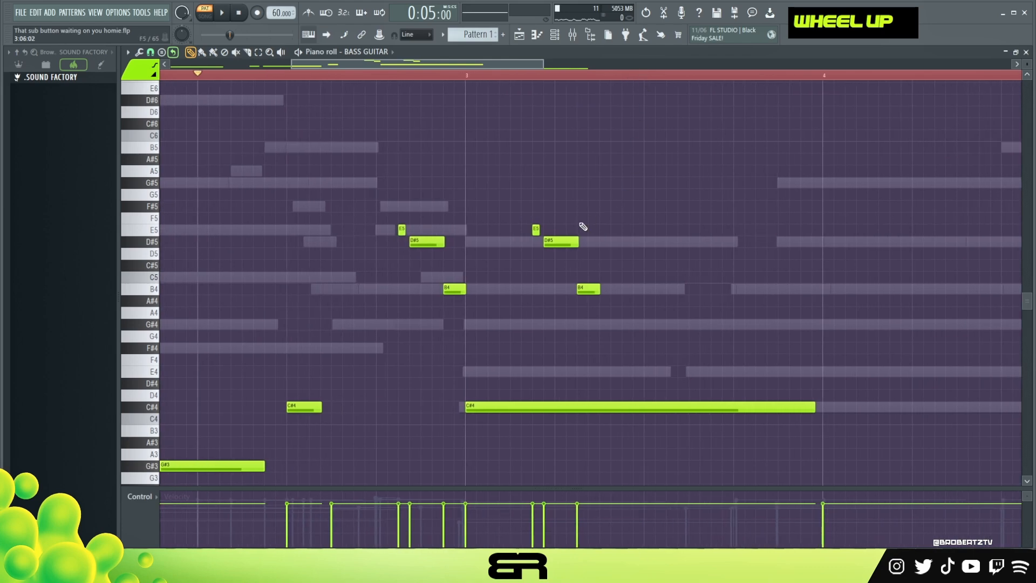
# Move the copied three-note fill earlier in bar 3, shifting and lengthening its E5 and shortening its D#5
pyautogui.keyDown('ctrl'); pyautogui.moveTo(527, 202); pyautogui.dragTo(612, 303); pyautogui.keyUp('ctrl')
pyautogui.moveTo(563, 247); pyautogui.dragTo(529, 248)
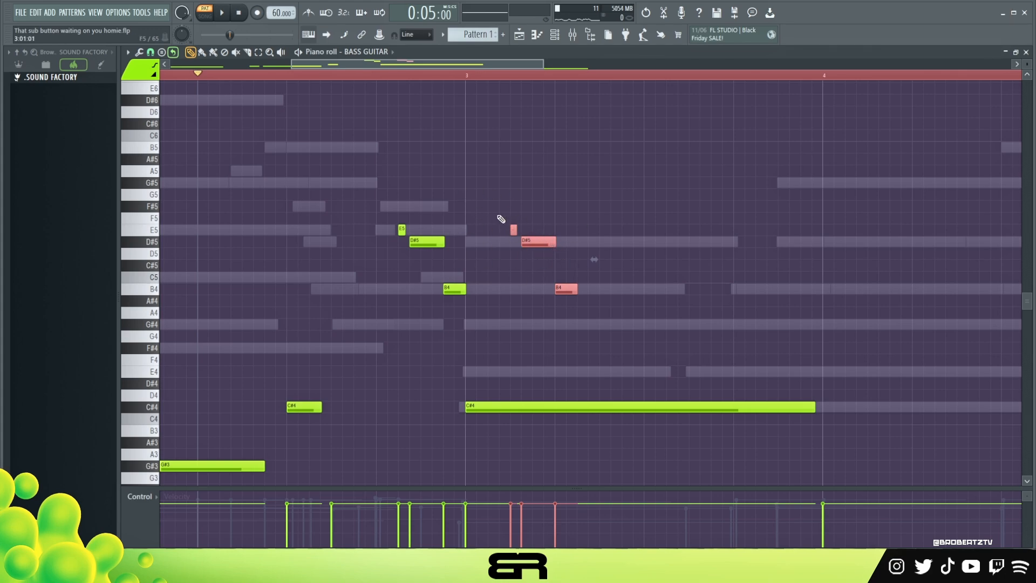
pyautogui.rightClick(668, 272)
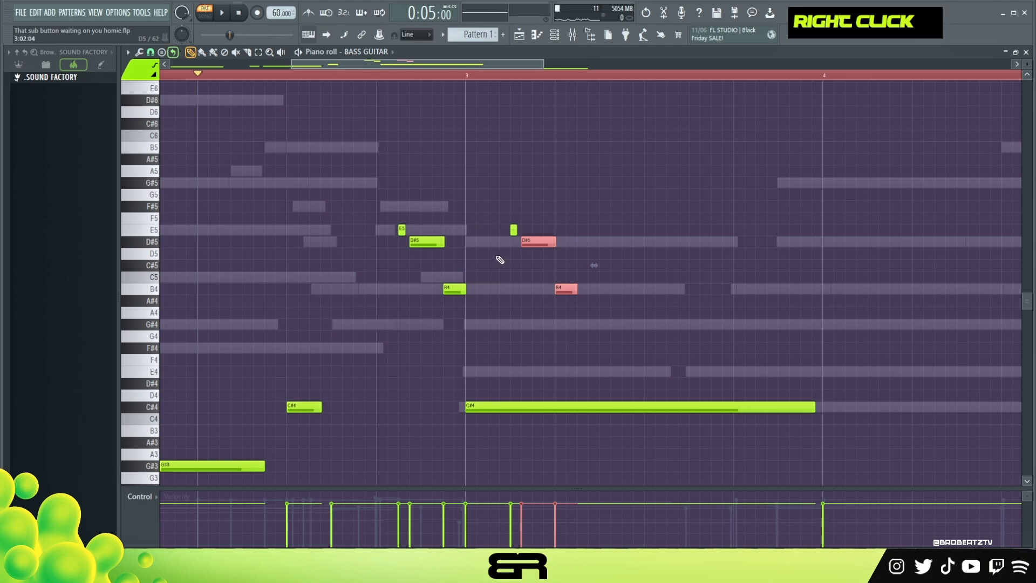
pyautogui.click(509, 233)
pyautogui.rightClick(510, 231)
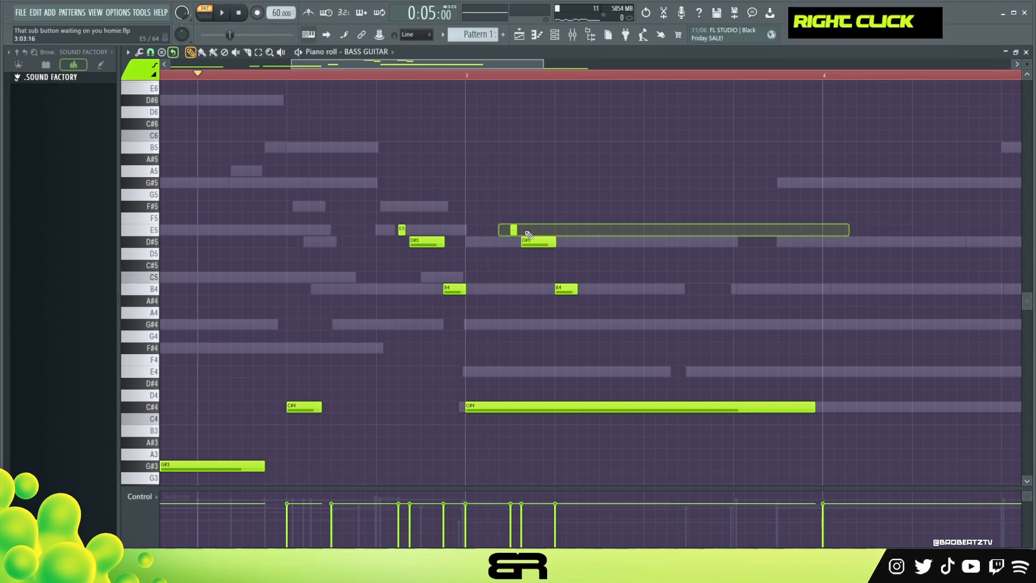
pyautogui.press('alt')
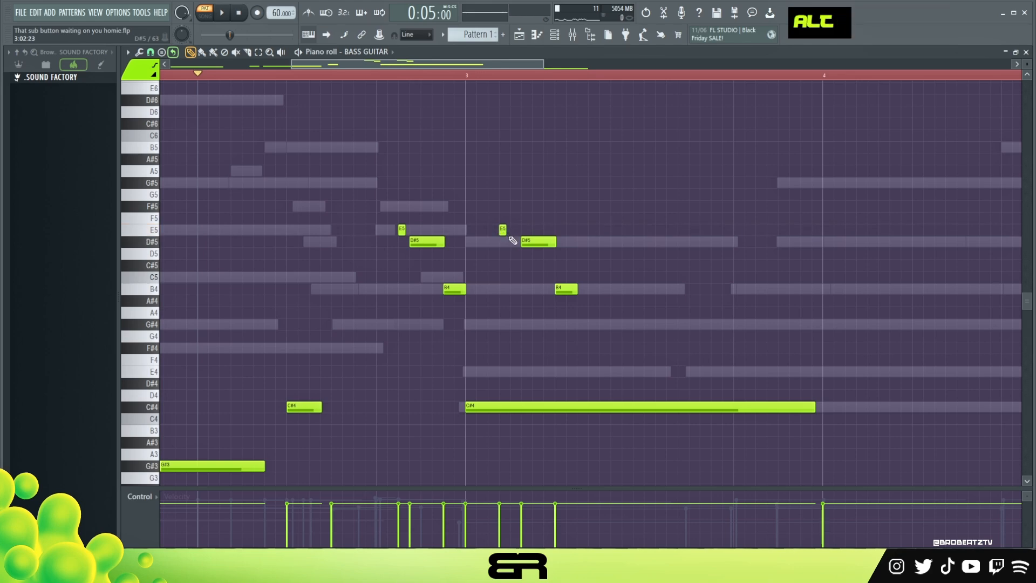
pyautogui.moveTo(507, 233); pyautogui.dragTo(534, 245)
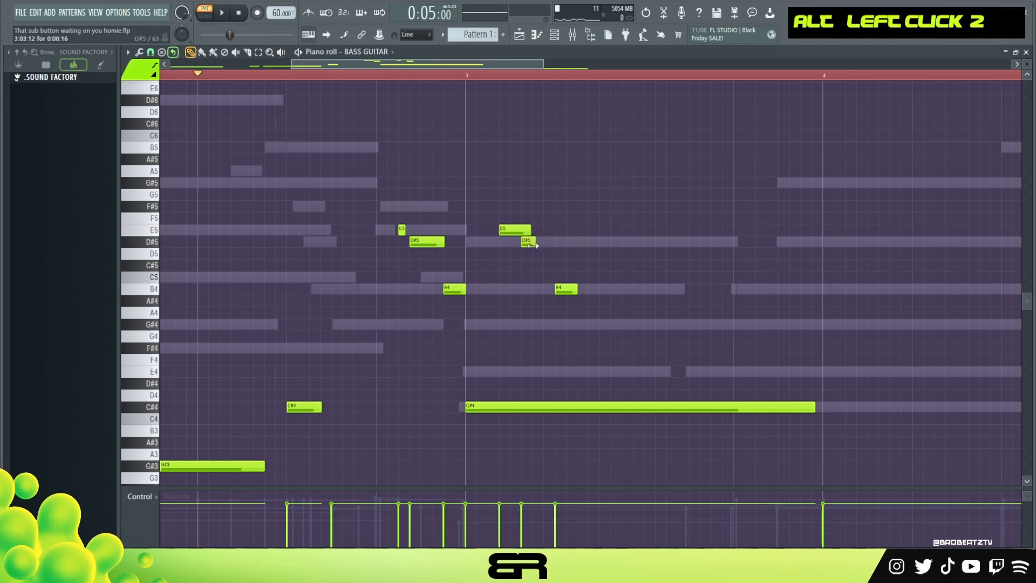
# Audition the bar 3 fill and trim its E5 to end where the short D#5 begins
pyautogui.press('space')
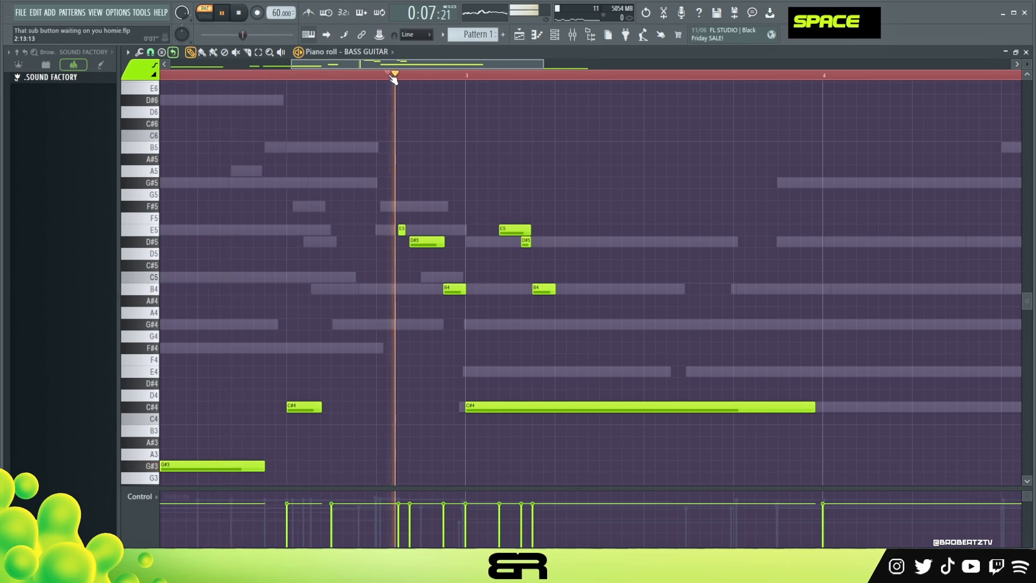
pyautogui.press('space')
pyautogui.press('space')
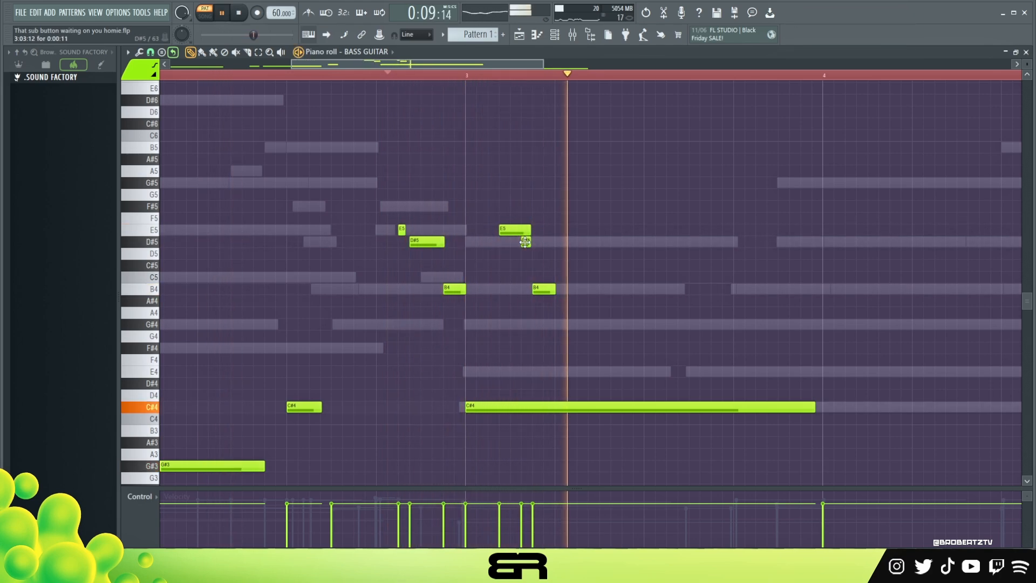
pyautogui.press('space')
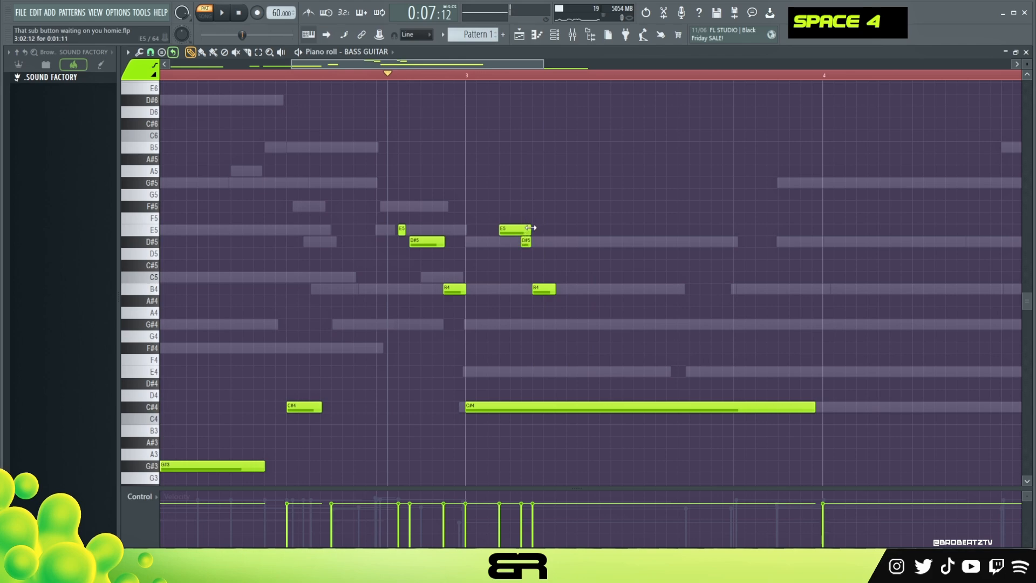
pyautogui.moveTo(533, 228); pyautogui.dragTo(519, 230)
pyautogui.press('space')
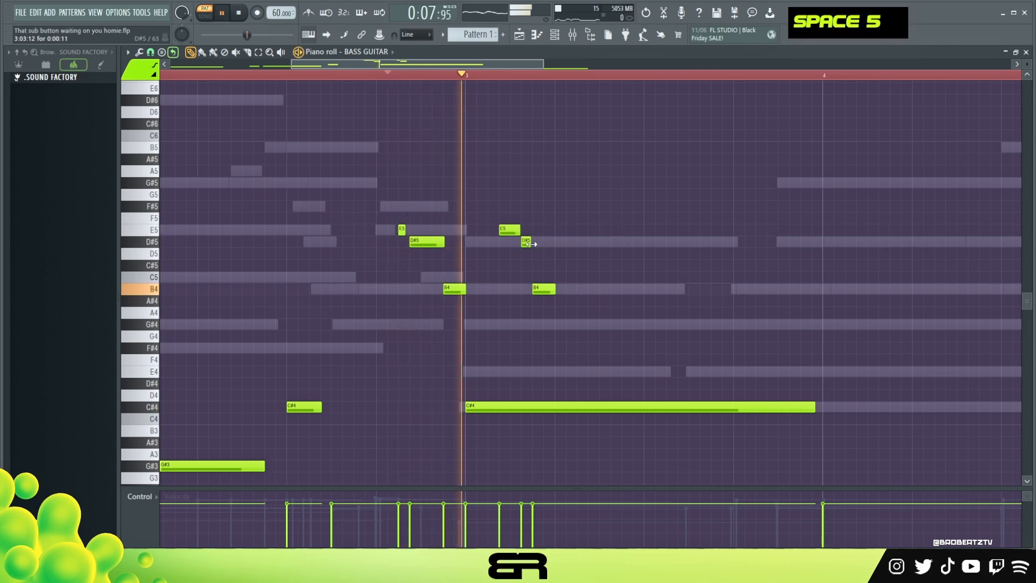
pyautogui.press('space')
pyautogui.press('space')
# Duplicate the three-note fill in bar 3 one beat later
pyautogui.keyDown('ctrl'); pyautogui.moveTo(501, 214); pyautogui.dragTo(562, 293); pyautogui.keyUp('ctrl')
pyautogui.press('space')
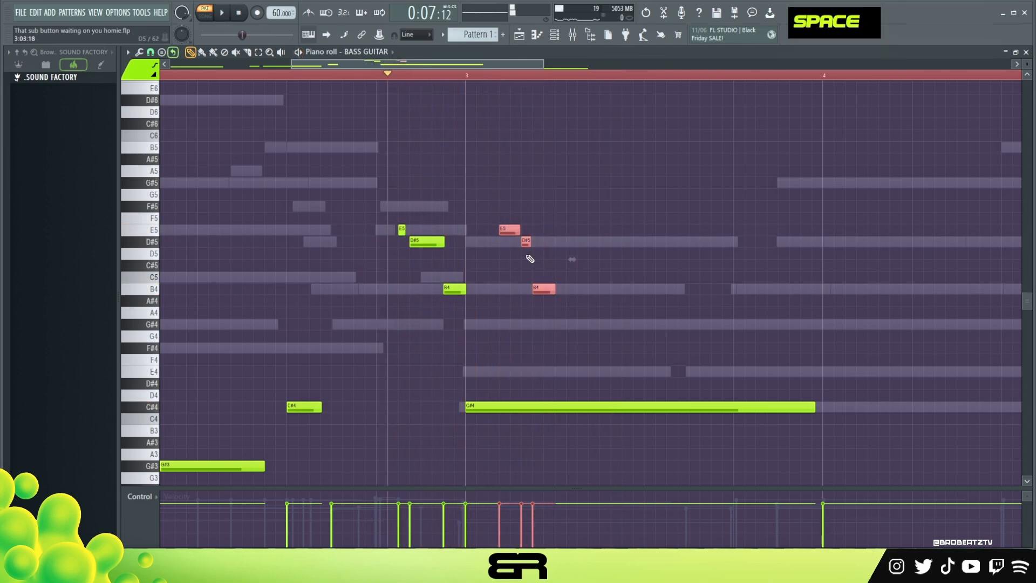
pyautogui.keyDown('shift'); pyautogui.moveTo(510, 229); pyautogui.dragTo(603, 231); pyautogui.keyUp('shift')
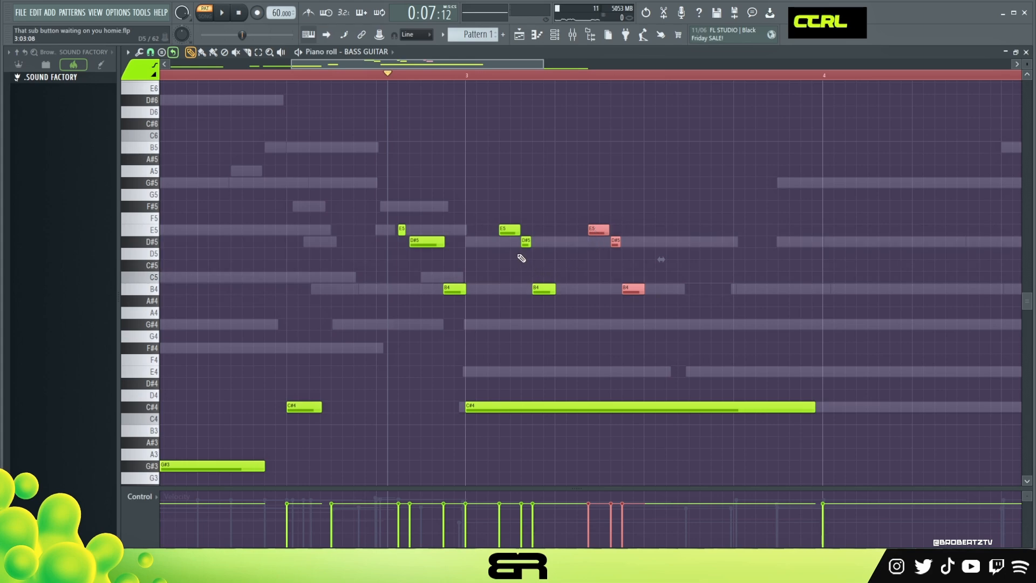
# Lower the short D#5 in both bar 3 fills to C#5 and audition the change
pyautogui.keyDown('ctrl'); pyautogui.moveTo(522, 260); pyautogui.dragTo(646, 247); pyautogui.keyUp('ctrl')
pyautogui.hotkey('shift', 'Down')
pyautogui.hotkey('shift', 'Down')
pyautogui.press('space')
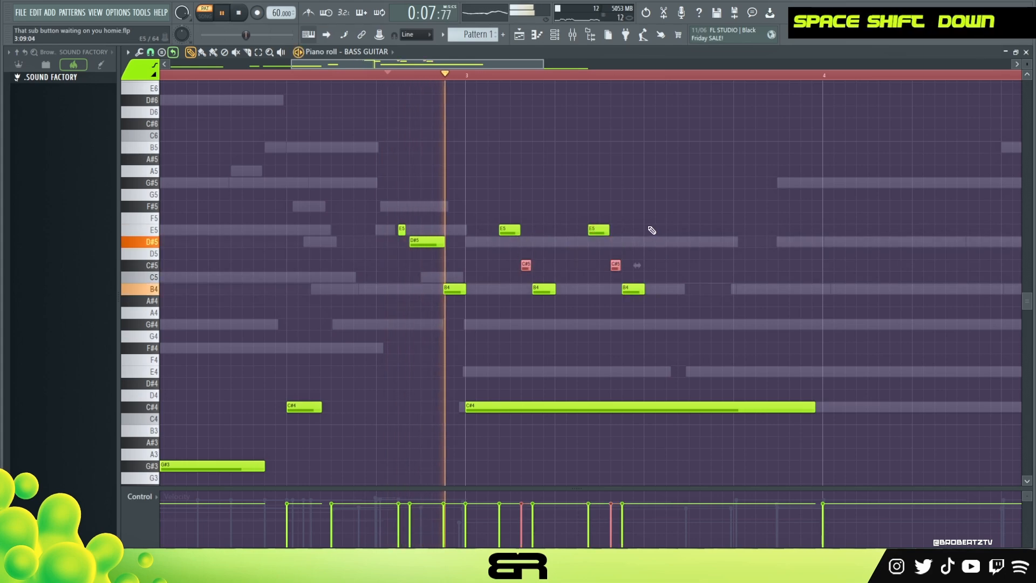
pyautogui.press('space')
# Lower the last note of both bar 3 fills from B4 to G#4 and play them back
pyautogui.keyDown('ctrl'); pyautogui.moveTo(655, 285); pyautogui.dragTo(521, 287); pyautogui.keyUp('ctrl')
pyautogui.hotkey('shift', 'Down')
pyautogui.hotkey('shift', 'Down')
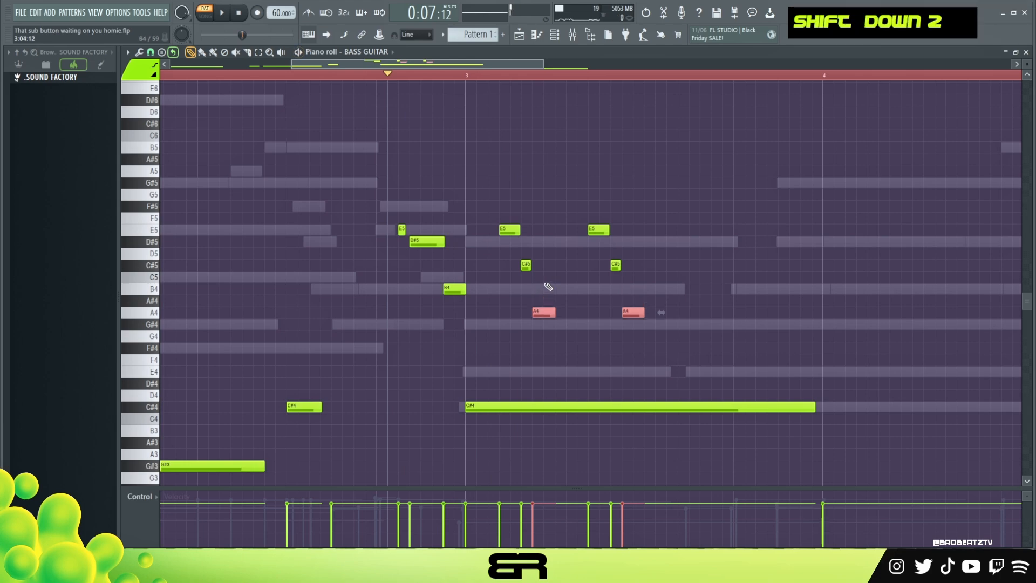
pyautogui.hotkey('shift', 'Down')
pyautogui.press('space')
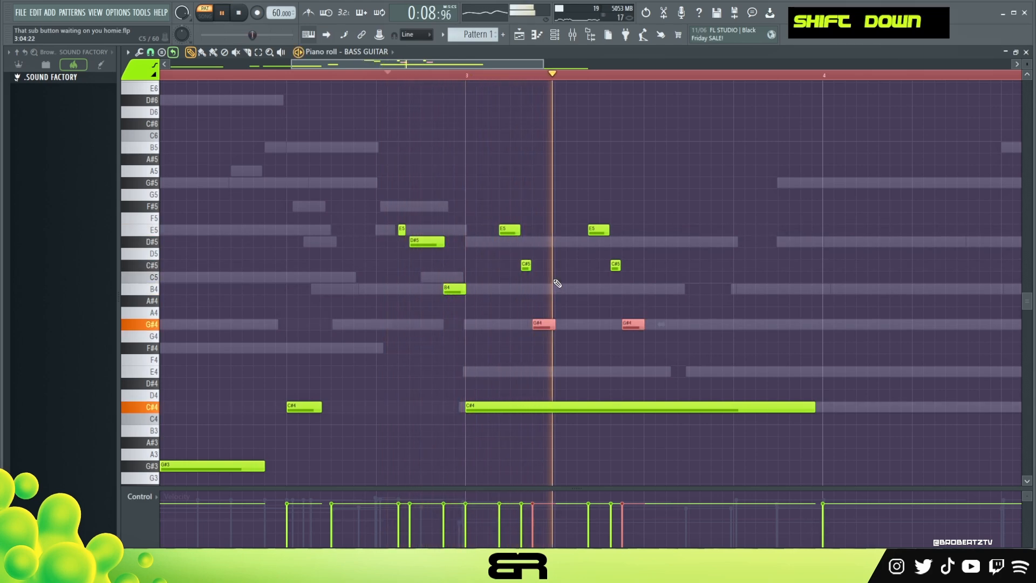
pyautogui.press('space')
# Lower the opening E5 of both bar 3 fills to D#5 while listening to them
pyautogui.keyDown('ctrl'); pyautogui.moveTo(626, 224); pyautogui.dragTo(502, 240); pyautogui.keyUp('ctrl')
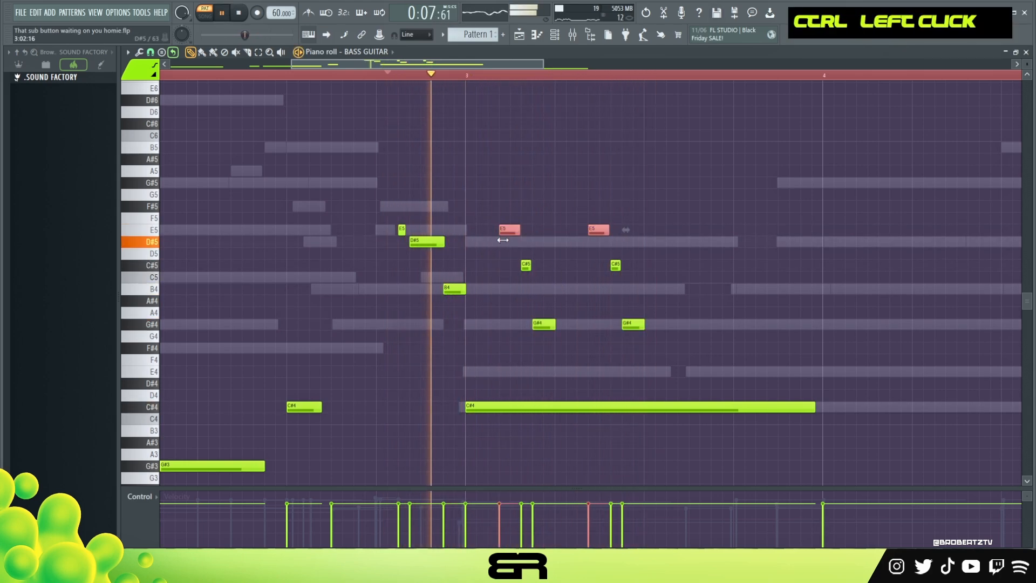
pyautogui.hotkey('shift', 'Down')
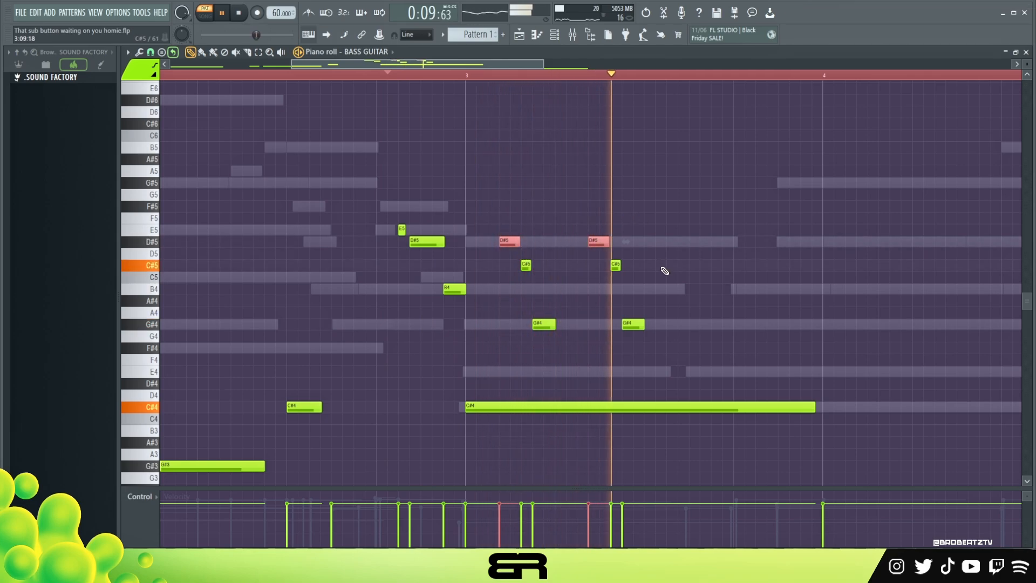
pyautogui.press('space')
# Duplicate the D#5–C#5–G#4 fill twice more, one beat apart, to complete four fills in bar 3
pyautogui.keyDown('ctrl'); pyautogui.moveTo(680, 216); pyautogui.dragTo(571, 364); pyautogui.keyUp('ctrl')
pyautogui.keyDown('shift'); pyautogui.moveTo(600, 241); pyautogui.dragTo(753, 348); pyautogui.keyUp('shift')
pyautogui.rightClick(688, 224)
pyautogui.keyDown('shift'); pyautogui.moveTo(689, 242); pyautogui.dragTo(763, 244); pyautogui.keyUp('shift')
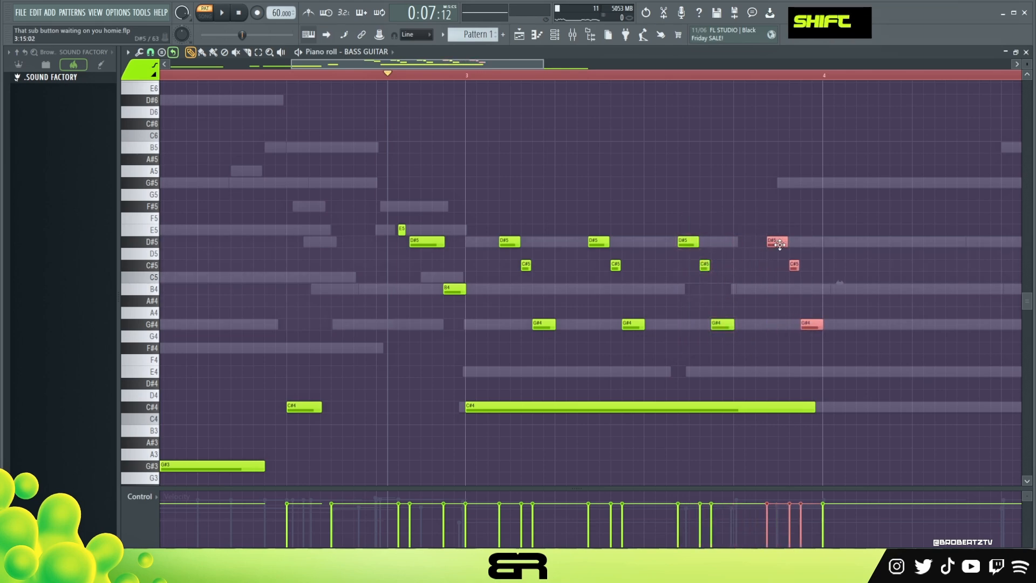
# Raise the fourth fill in bar 3 by three semitones
pyautogui.keyDown('ctrl'); pyautogui.moveTo(755, 227); pyautogui.dragTo(845, 323); pyautogui.keyUp('ctrl')
pyautogui.hotkey('shift', 'Up')
pyautogui.hotkey('shift', 'Up')
pyautogui.hotkey('shift', 'Up')
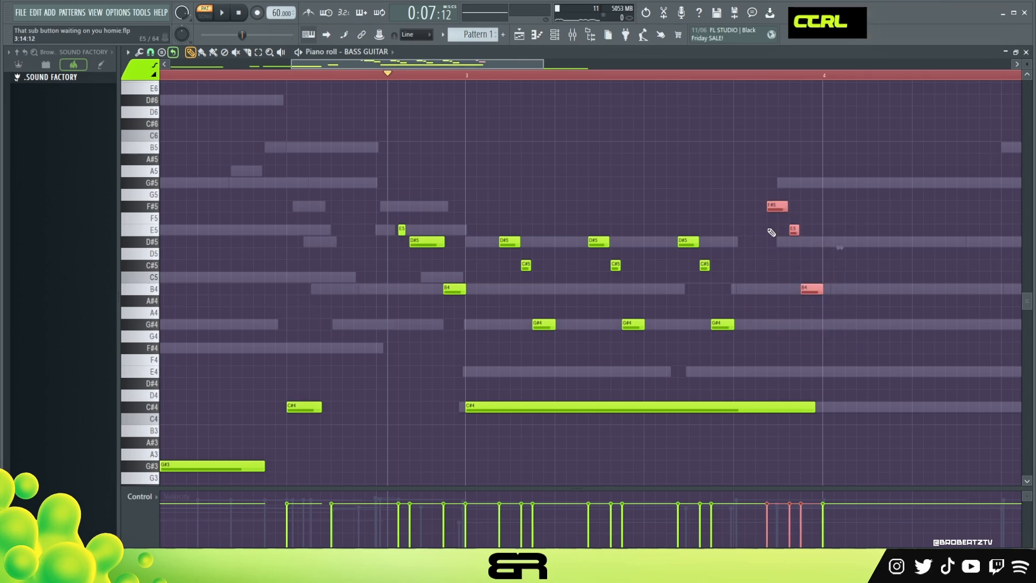
# Lower the fourth fill's middle note to C#5 and its first note to E5, and audition the end of bar 3
pyautogui.keyDown('ctrl'); pyautogui.moveTo(779, 217); pyautogui.dragTo(807, 238); pyautogui.keyUp('ctrl')
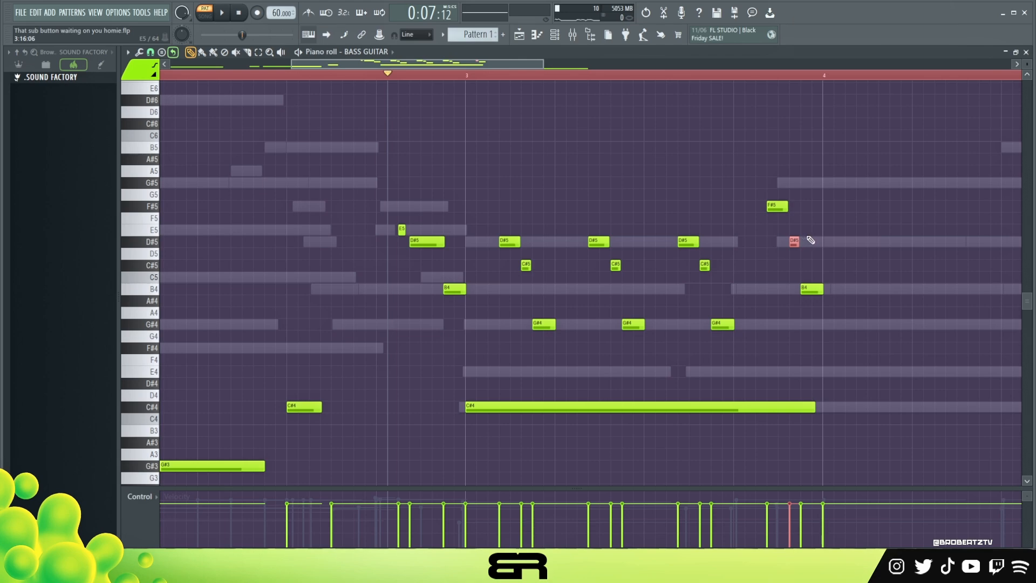
pyautogui.hotkey('shift', 'Down')
pyautogui.hotkey('shift', 'Down')
pyautogui.keyDown('ctrl'); pyautogui.click(784, 207); pyautogui.keyUp('ctrl')
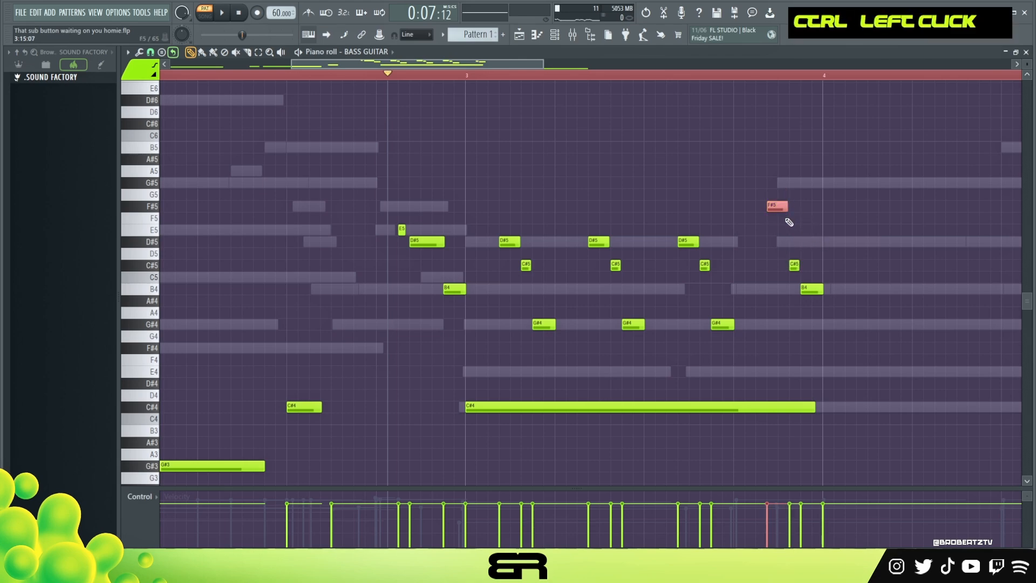
pyautogui.hotkey('shift', 'Down')
pyautogui.hotkey('shift', 'Down')
pyautogui.rightClick(696, 128)
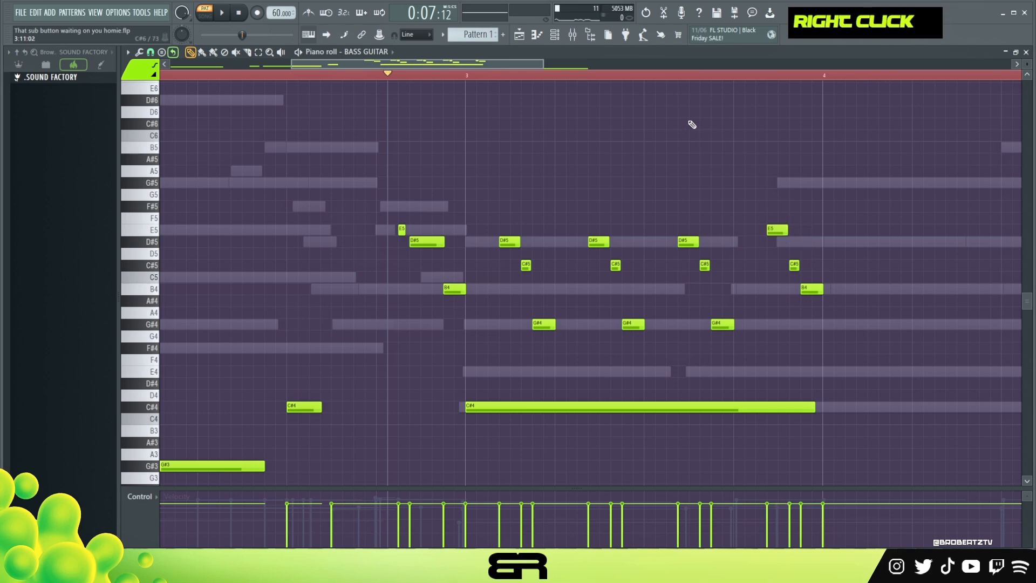
pyautogui.doubleClick(680, 76)
pyautogui.press('space')
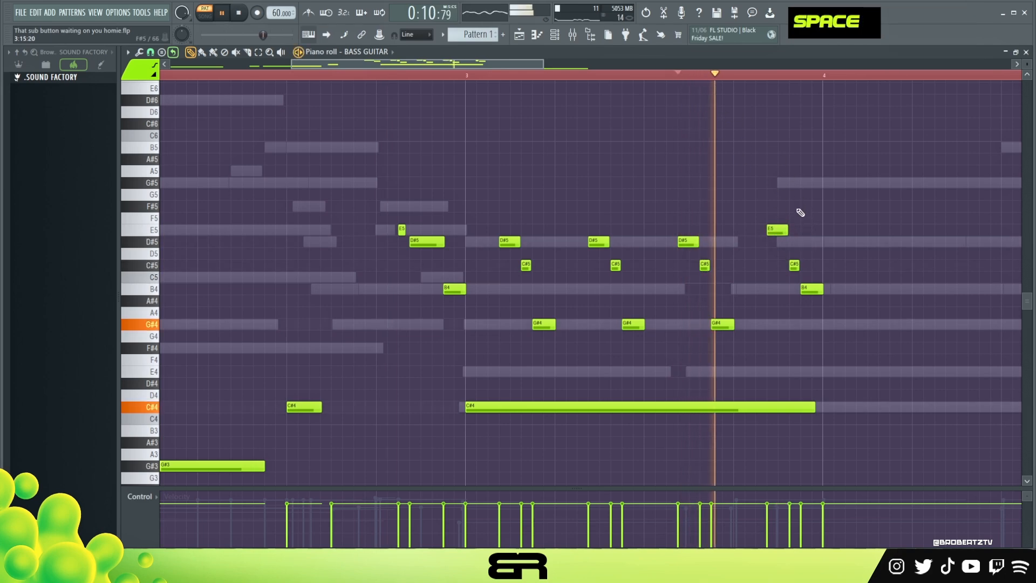
pyautogui.press('space')
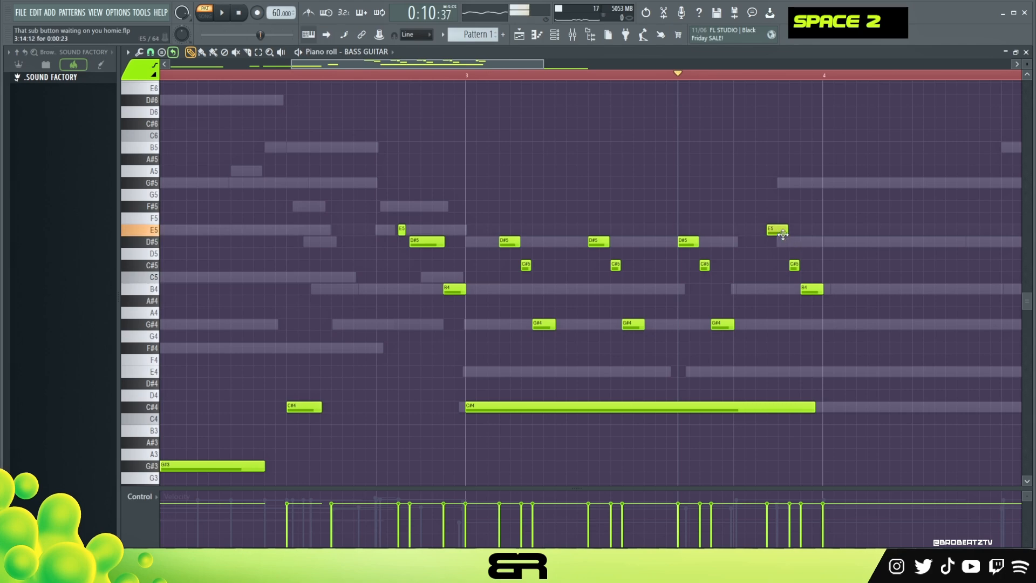
# Change the fourth fill's first note to D#5, add a short E5 grace note just before it, and play it back
pyautogui.moveTo(782, 232)
pyautogui.mouseDown()
pyautogui.moveTo(779, 243)
pyautogui.moveTo(765, 230)
pyautogui.mouseUp()
pyautogui.press('space')
pyautogui.click(765, 230)
pyautogui.rightClick(766, 231)
pyautogui.press('space')
pyautogui.press('space')
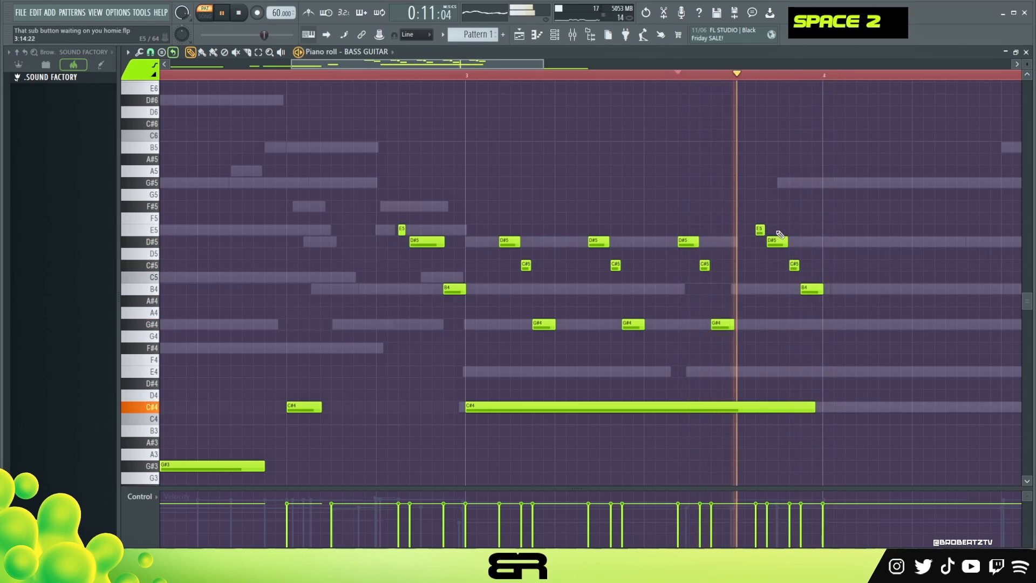
pyautogui.press('space')
# Duplicate all four bar 3 fills into bar 4
pyautogui.keyDown('ctrl'); pyautogui.moveTo(844, 366); pyautogui.dragTo(864, 241); pyautogui.keyUp('ctrl')
pyautogui.moveTo(470, 64); pyautogui.dragTo(594, 84)
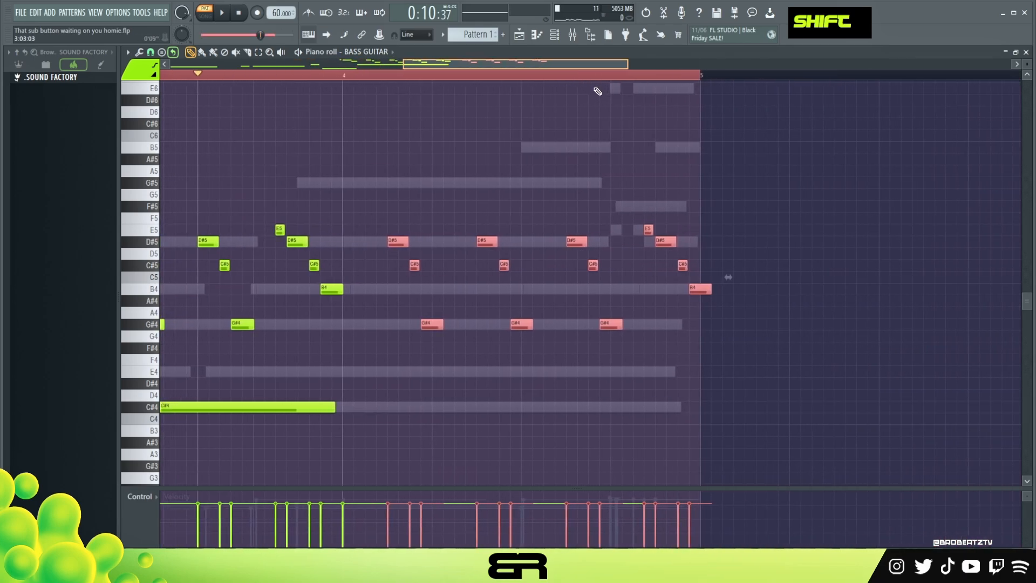
pyautogui.rightClick(598, 158)
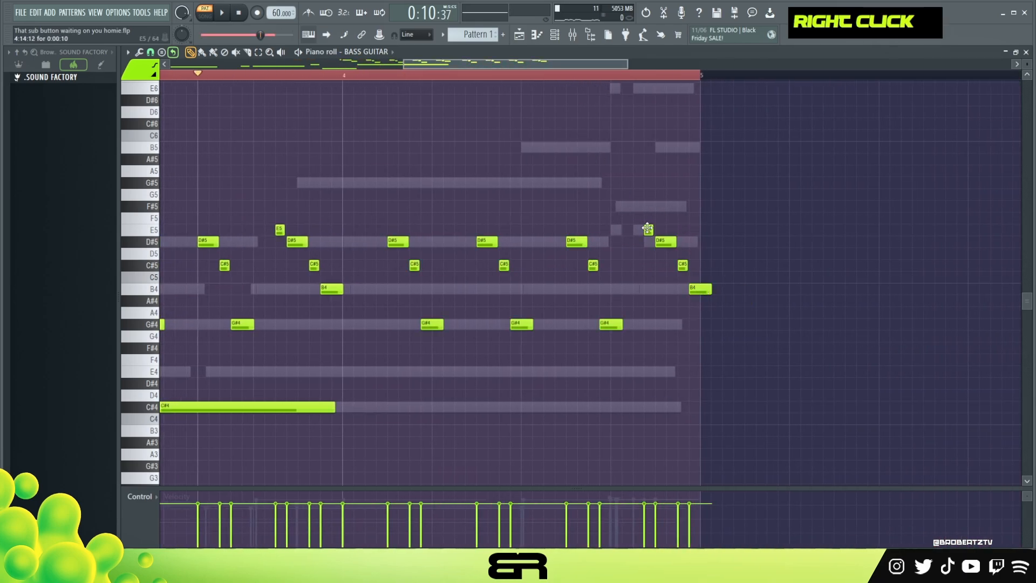
# Delete the C#5 from bar 4's last fill, move its B4 earlier to finish at the bar's end, and audition it
pyautogui.doubleClick(666, 241)
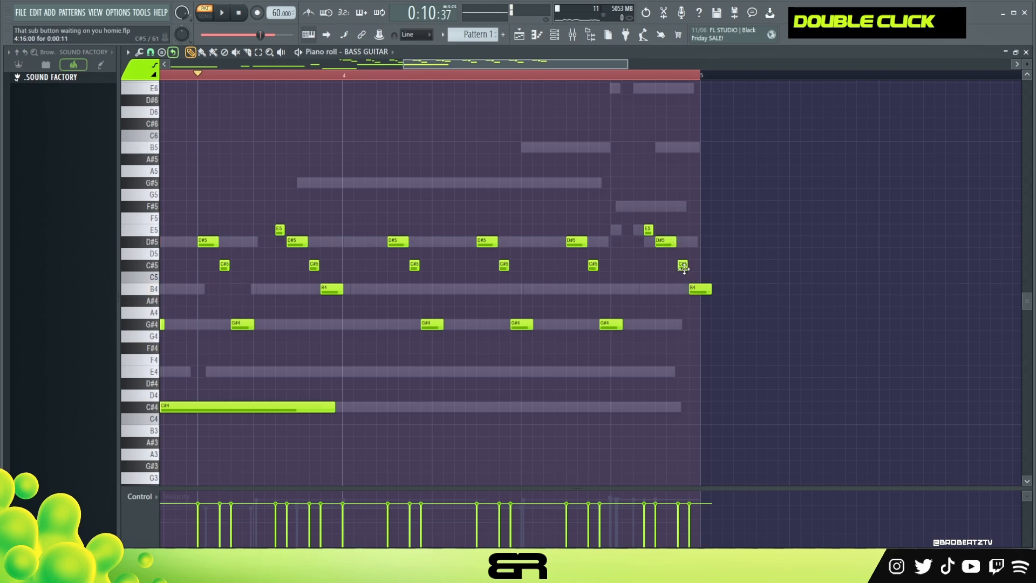
pyautogui.rightClick(683, 266)
pyautogui.moveTo(703, 289); pyautogui.dragTo(692, 289)
pyautogui.press('space')
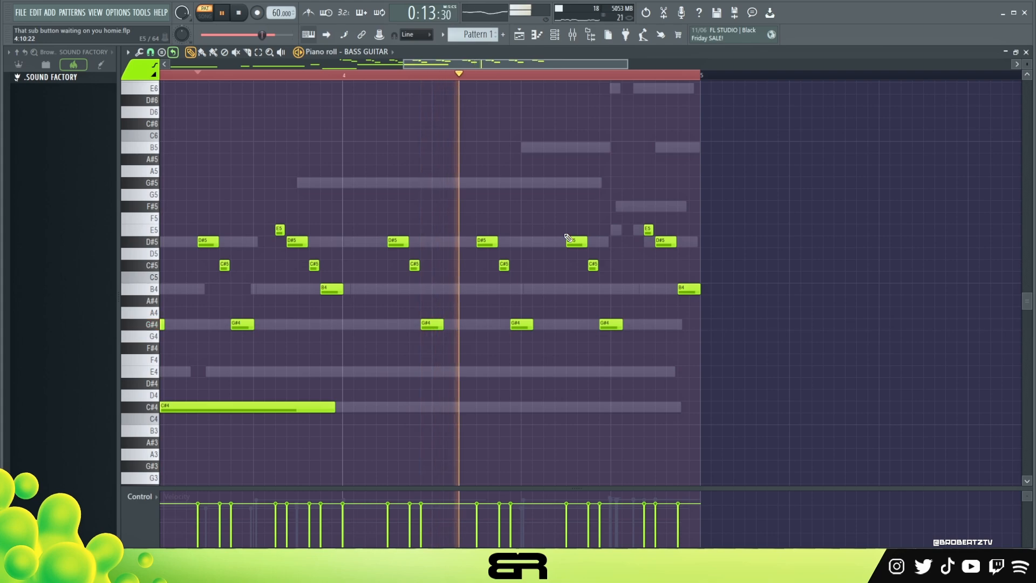
pyautogui.press('space')
# Shift the first three bar 4 fills one grid step earlier, keep the E5–D#5–B4 ending in place, and play the line back
pyautogui.moveTo(726, 213); pyautogui.dragTo(389, 355)
pyautogui.moveTo(417, 65); pyautogui.dragTo(348, 79)
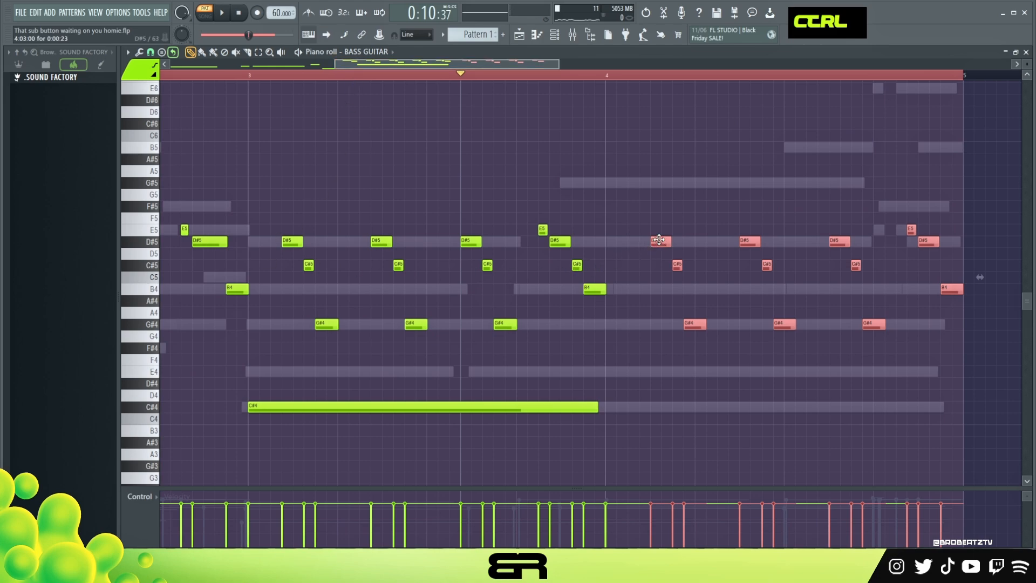
pyautogui.moveTo(659, 240); pyautogui.dragTo(647, 240)
pyautogui.rightClick(860, 196)
pyautogui.moveTo(872, 201); pyautogui.dragTo(959, 303)
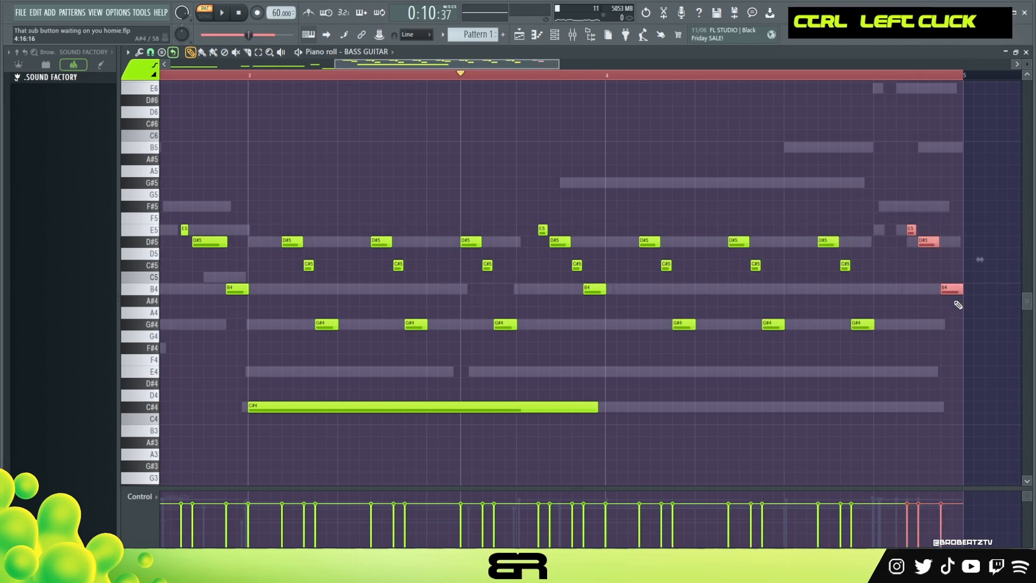
pyautogui.rightClick(958, 302)
pyautogui.press('space')
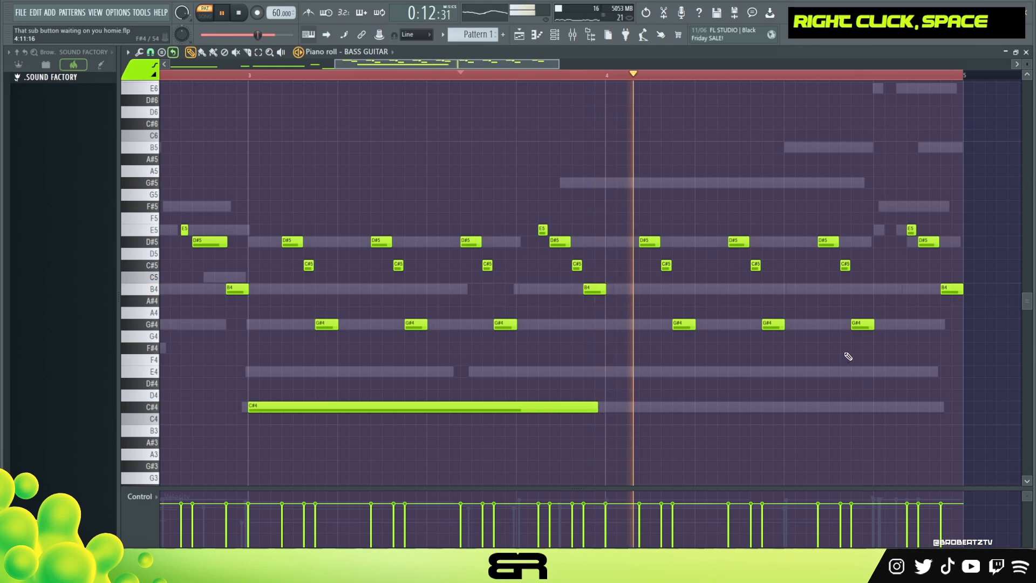
pyautogui.keyDown('ctrl'); pyautogui.rightClick(811, 370); pyautogui.keyUp('ctrl')
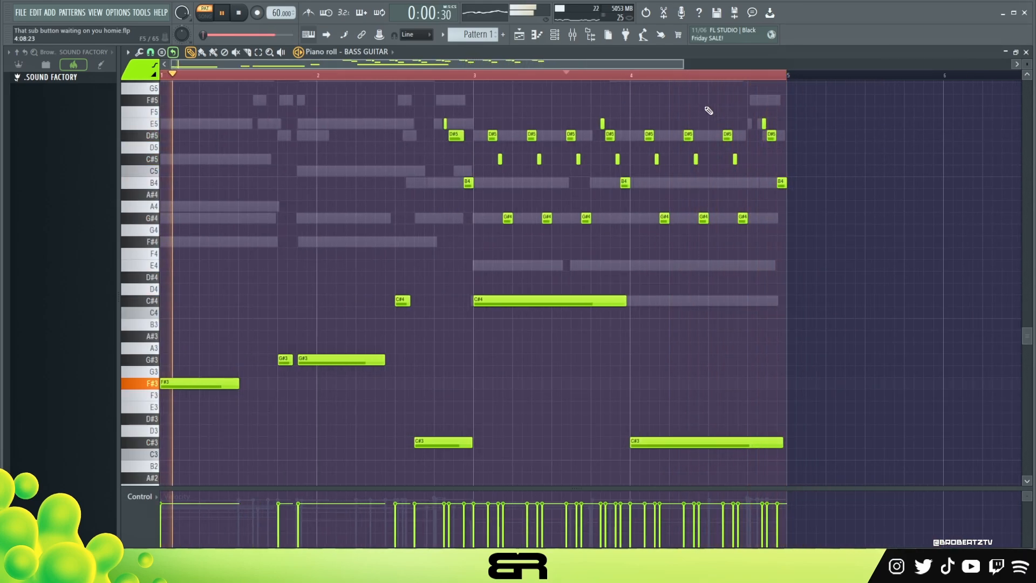
pyautogui.press('space')
# Nudge several G#4 and C#5 notes in the bar 3 and bar 4 bass fills slightly later off the grid
pyautogui.keyDown('ctrl'); pyautogui.click(703, 217); pyautogui.keyUp('ctrl')
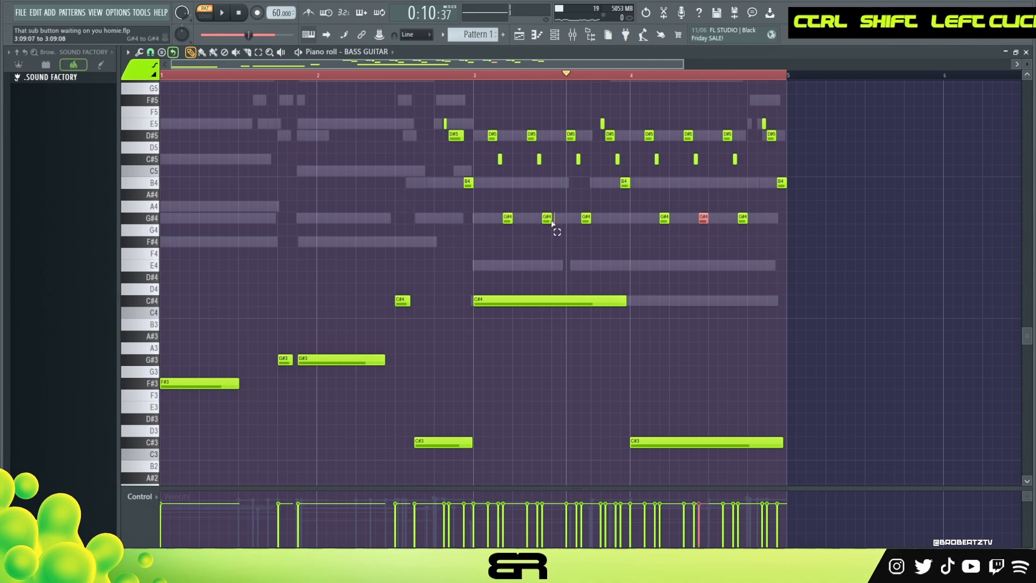
pyautogui.moveTo(550, 222); pyautogui.dragTo(553, 222)
pyautogui.moveTo(492, 158); pyautogui.dragTo(497, 165)
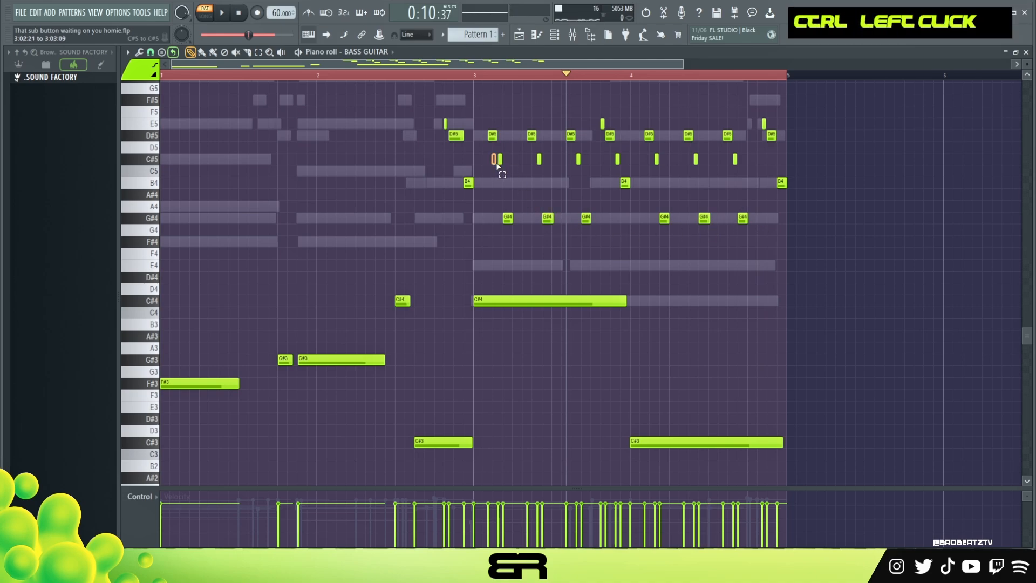
pyautogui.keyDown('ctrl'); pyautogui.keyDown('shift'); pyautogui.click(497, 160); pyautogui.keyUp('shift'); pyautogui.keyUp('ctrl')
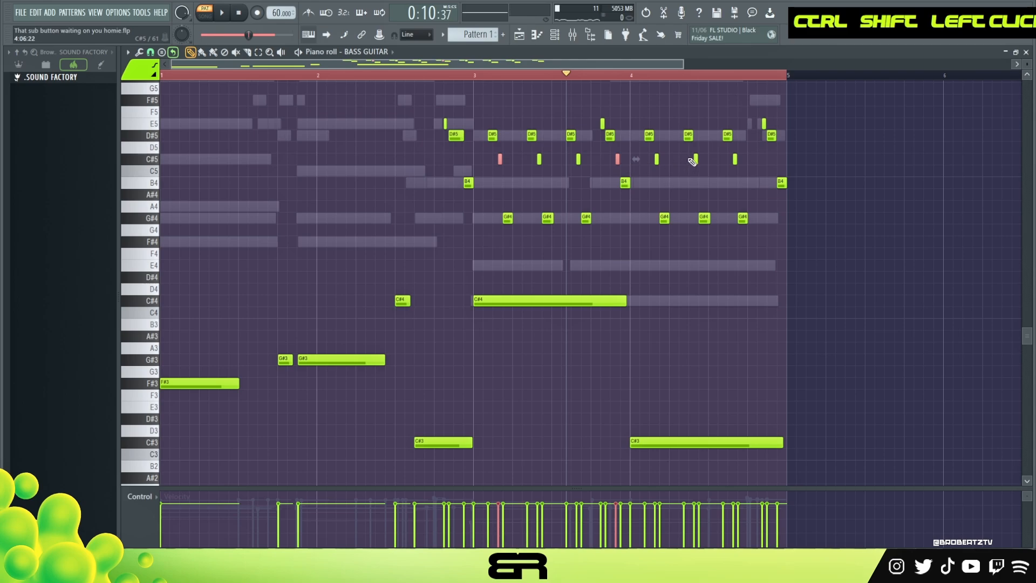
pyautogui.keyDown('ctrl'); pyautogui.click(732, 161); pyautogui.keyUp('ctrl')
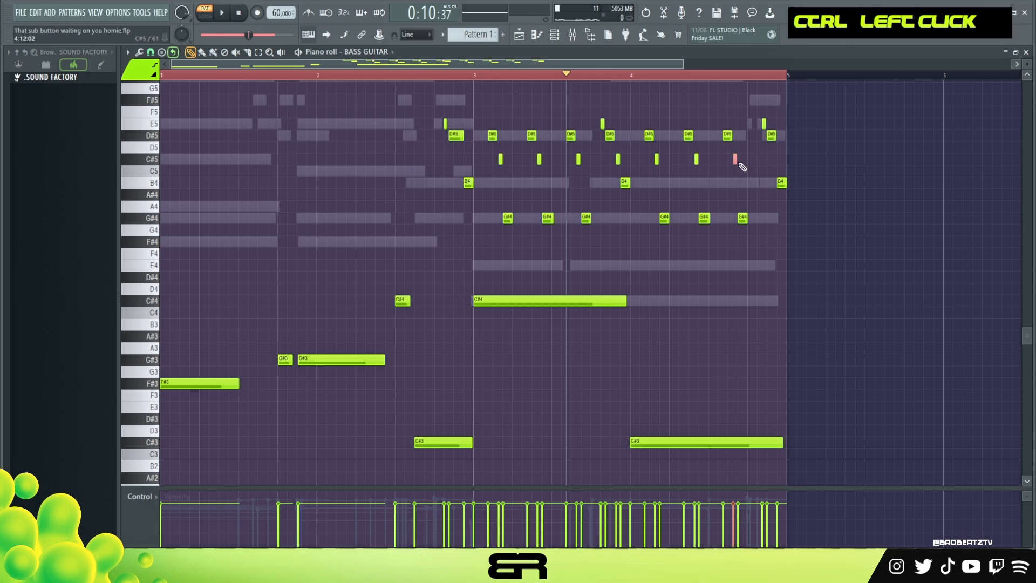
# Slightly shorten two D#5 notes in bar 4 and the E5 grace note at the end of bar 3, and play the line back
pyautogui.keyDown('ctrl'); pyautogui.click(730, 136); pyautogui.keyUp('ctrl')
pyautogui.keyDown('ctrl'); pyautogui.keyDown('shift'); pyautogui.click(650, 135); pyautogui.keyUp('shift'); pyautogui.keyUp('ctrl')
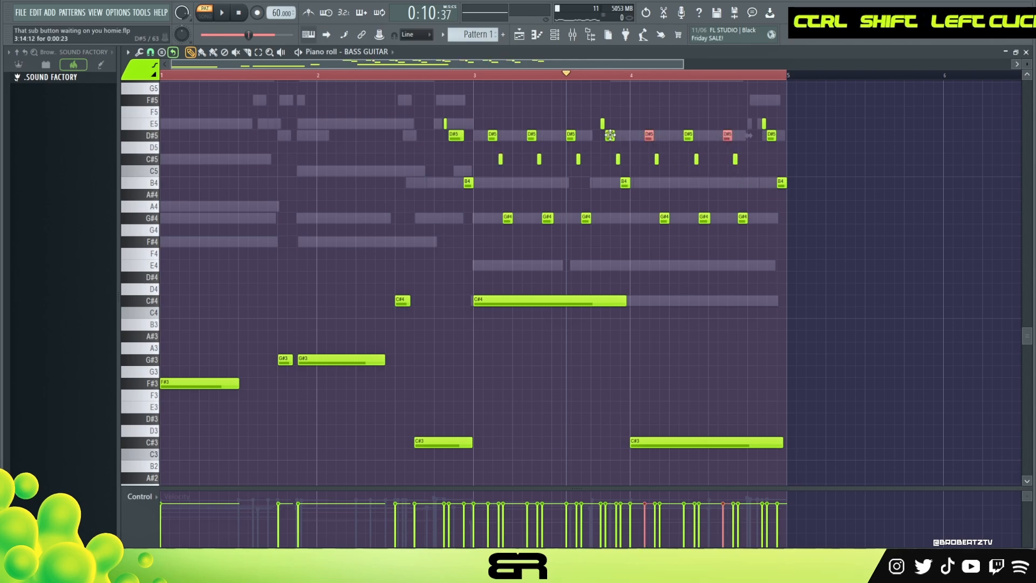
pyautogui.keyDown('ctrl'); pyautogui.keyDown('shift'); pyautogui.click(602, 124); pyautogui.keyUp('shift'); pyautogui.keyUp('ctrl')
pyautogui.keyDown('alt'); pyautogui.click(605, 125); pyautogui.keyUp('alt')
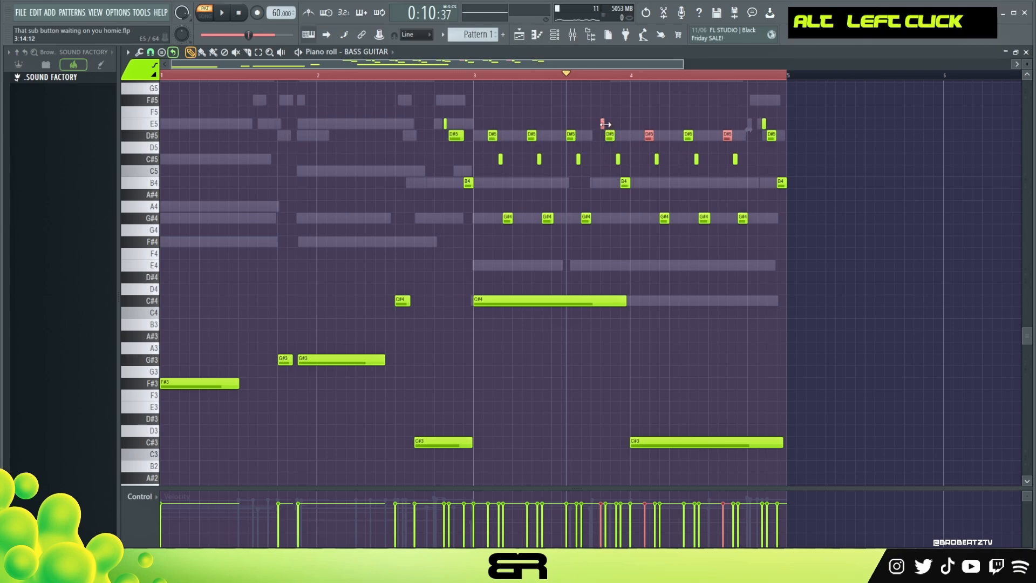
pyautogui.scroll(5, 613, 87)
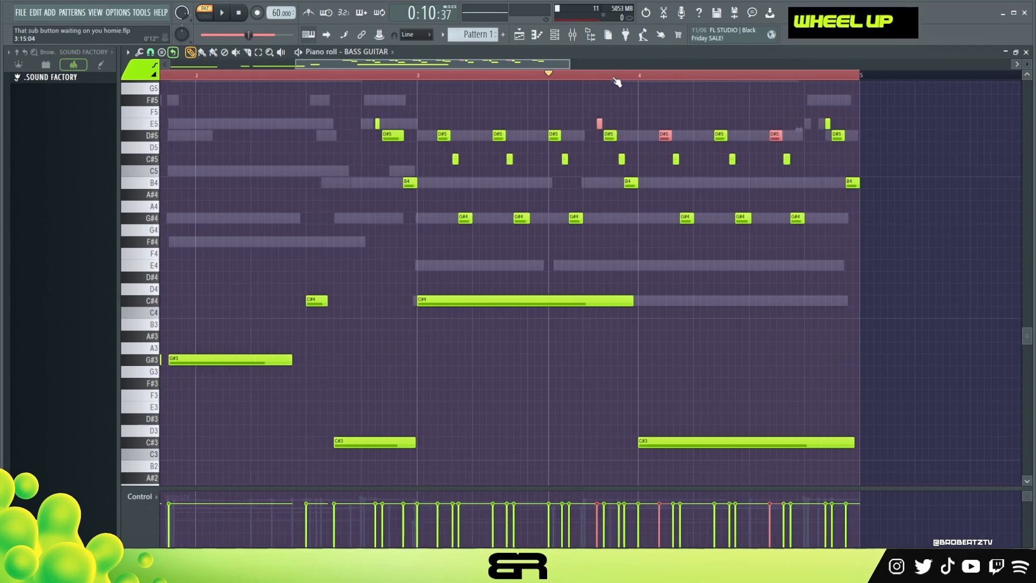
pyautogui.keyDown('alt'); pyautogui.click(582, 125); pyautogui.keyUp('alt')
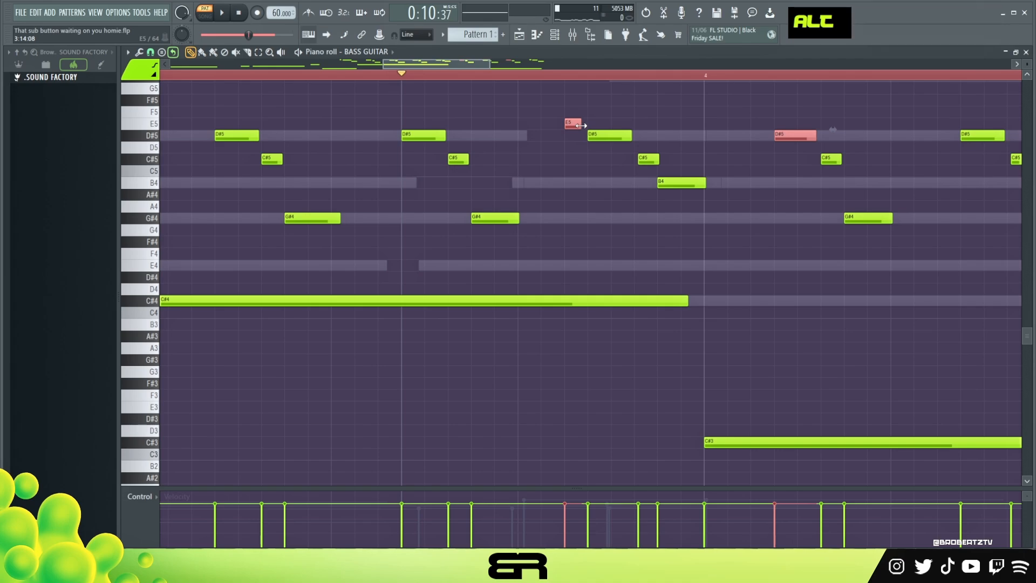
pyautogui.keyDown('alt'); pyautogui.rightClick(597, 129); pyautogui.keyUp('alt')
pyautogui.press('space')
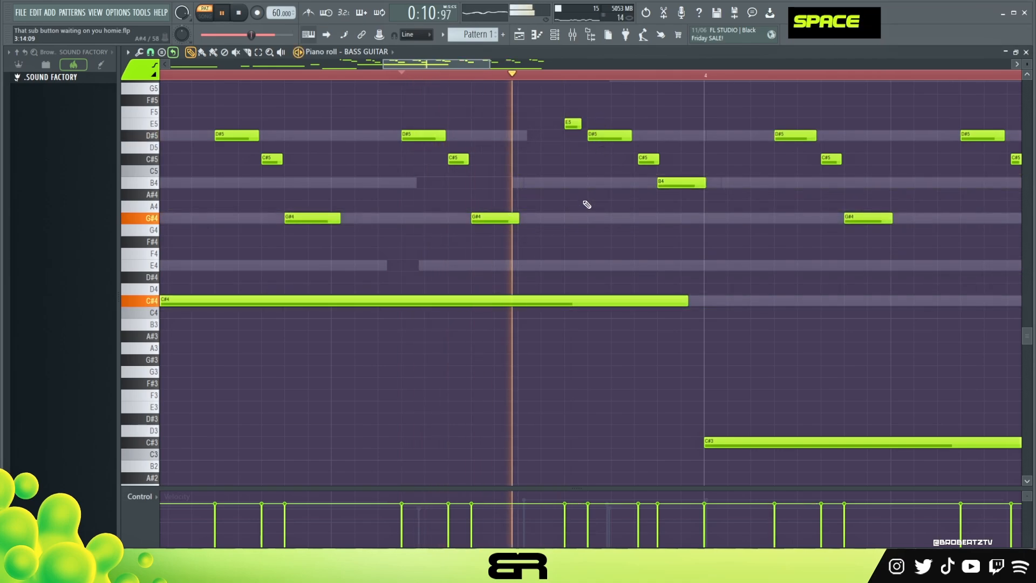
pyautogui.scroll(-3, 588, 211)
pyautogui.press('space')
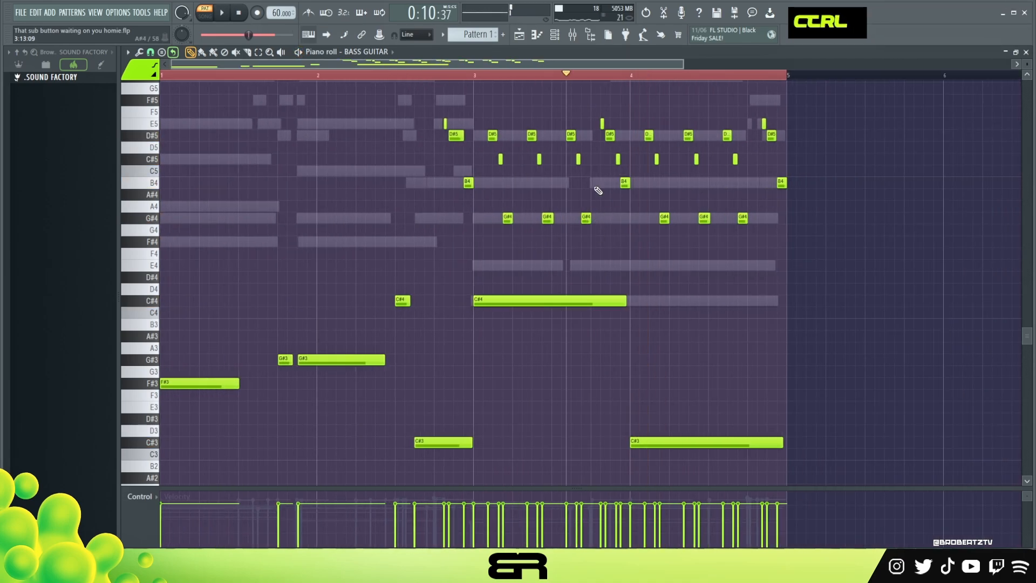
# Copy the notes of the upper BASS GUITAR channel, paste them into the second BASS GUITAR channel, and play the pattern back
pyautogui.click(556, 34)
pyautogui.rightClick(303, 214)
pyautogui.click(436, 226)
pyautogui.rightClick(313, 232)
pyautogui.click(443, 251)
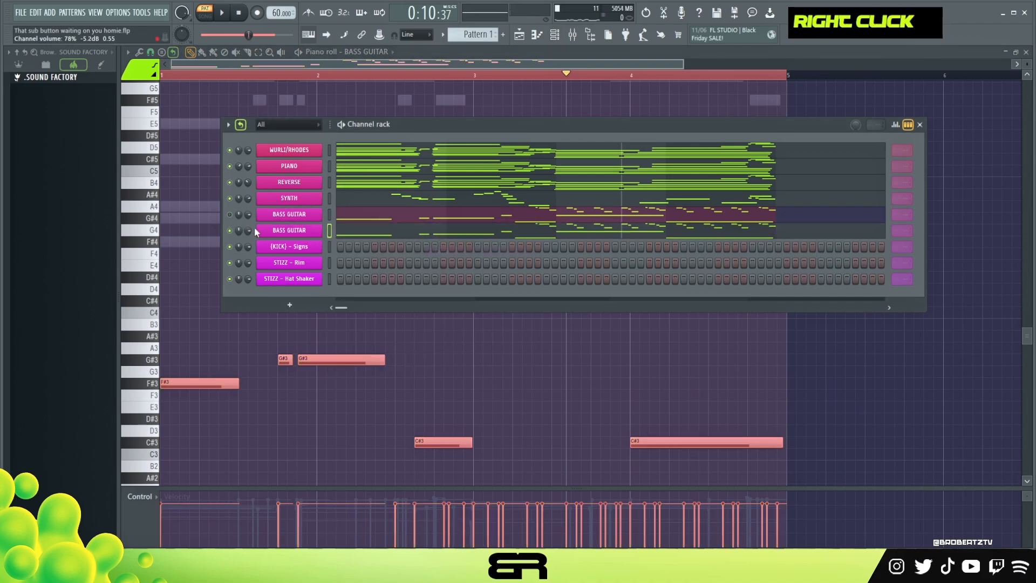
pyautogui.press('space')
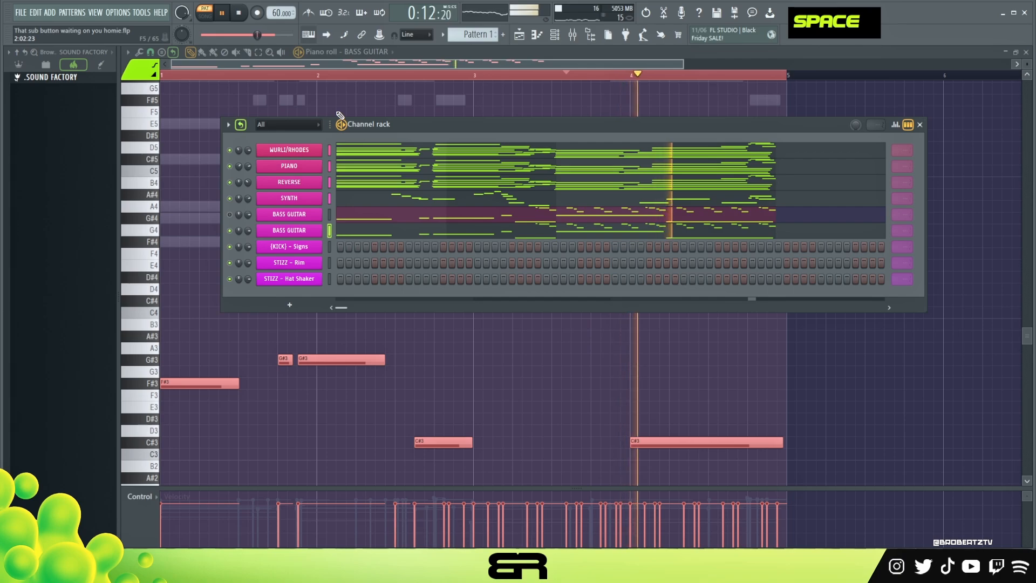
pyautogui.press('space')
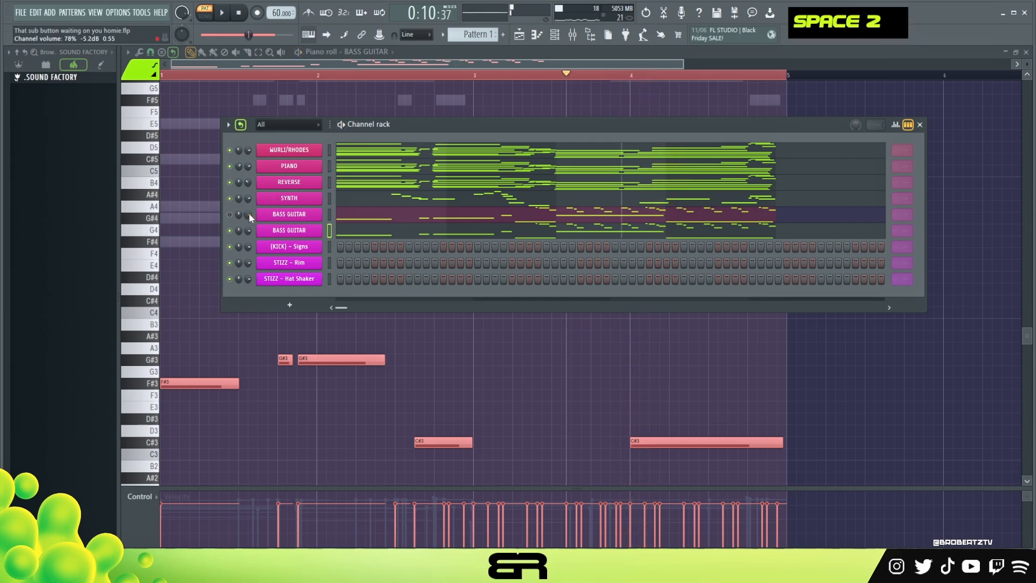
pyautogui.doubleClick(242, 15)
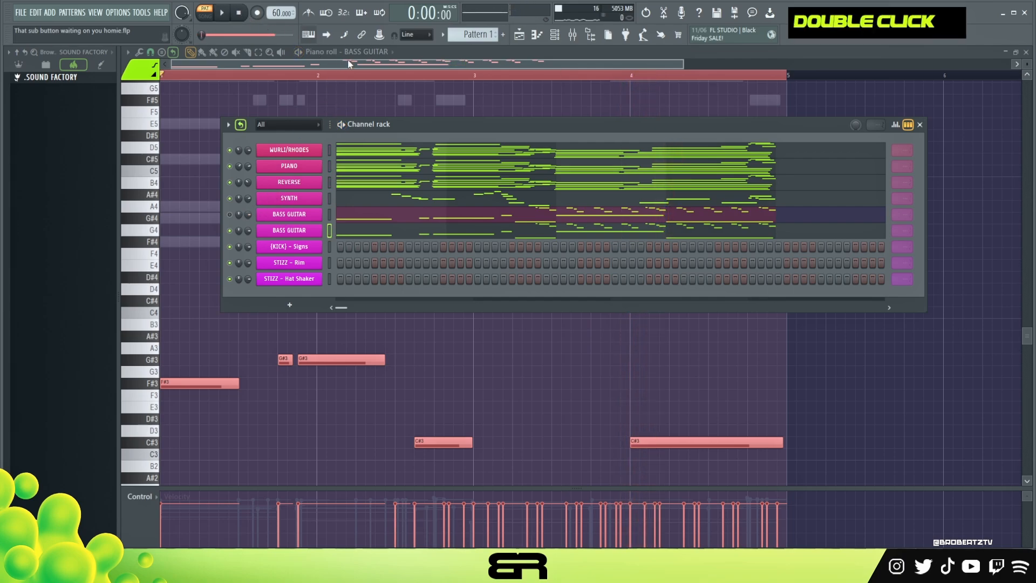
pyautogui.moveTo(399, 131)
pyautogui.mouseDown()
pyautogui.moveTo(377, 133)
pyautogui.moveTo(386, 133)
pyautogui.mouseUp()
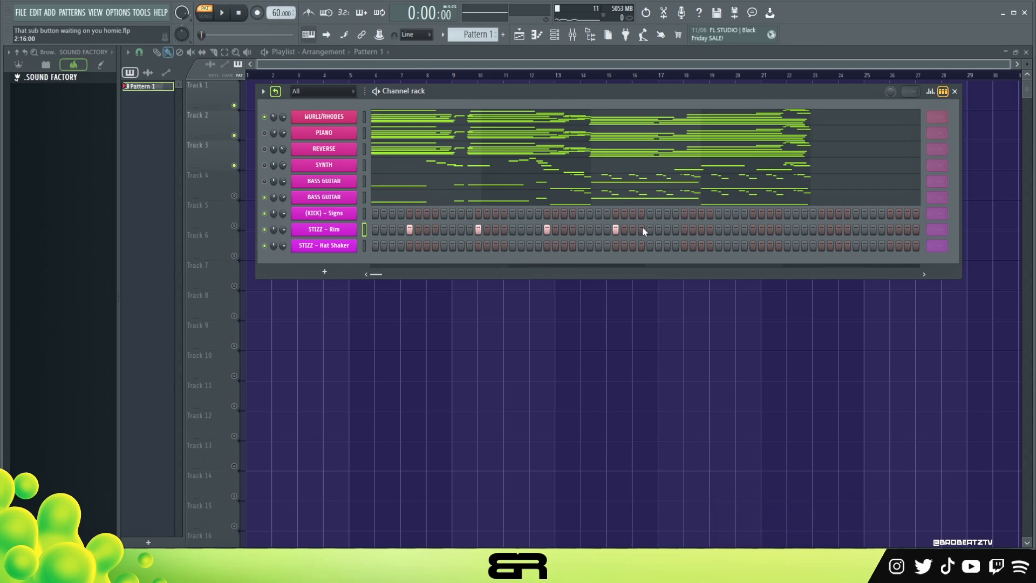
# Try out sequencer patterns with rim hits on steps 9 and 25 or on 5 and 13, combined with different kick placements
pyautogui.rightClick(426, 229)
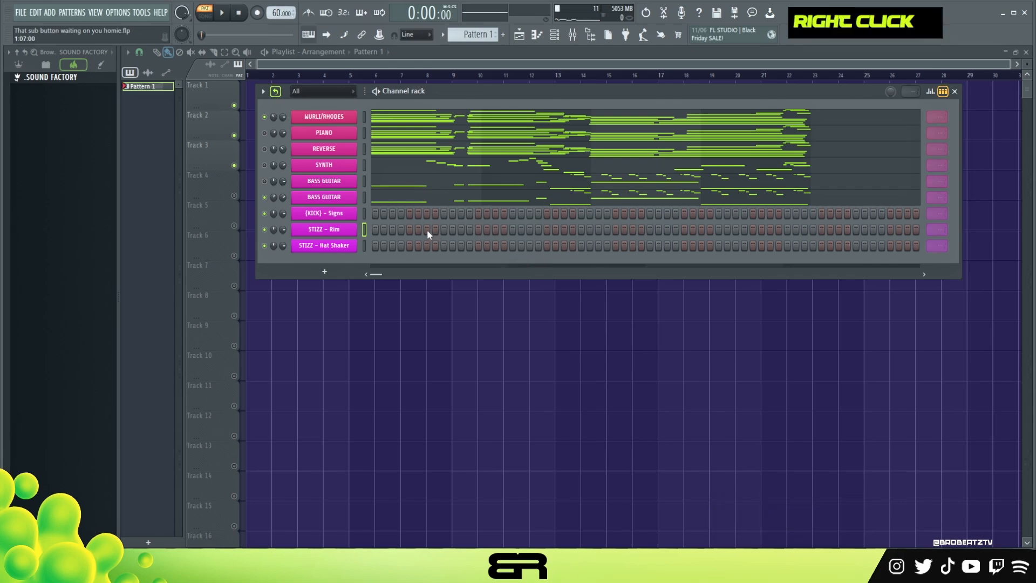
pyautogui.click(580, 229)
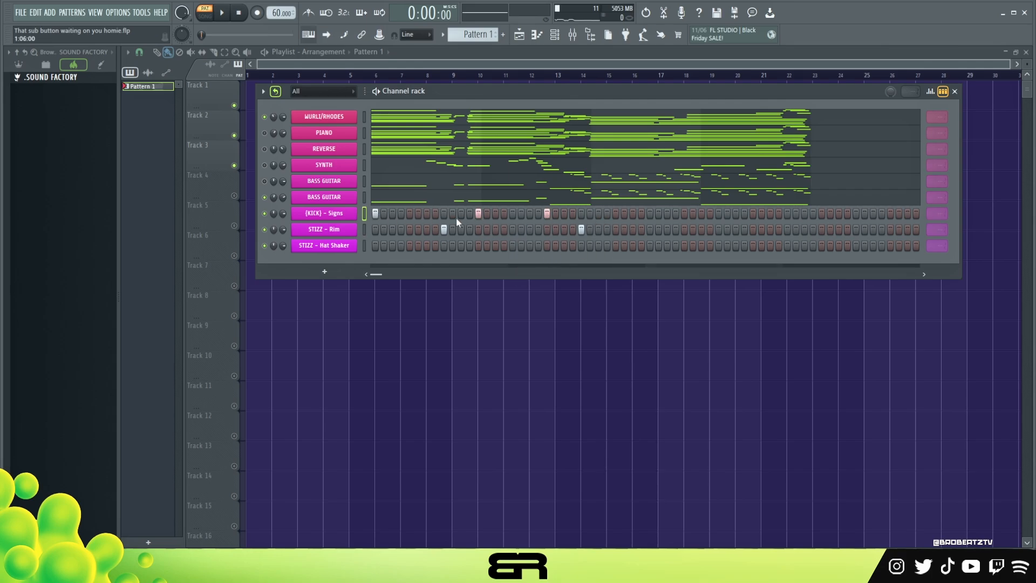
pyautogui.rightClick(546, 214)
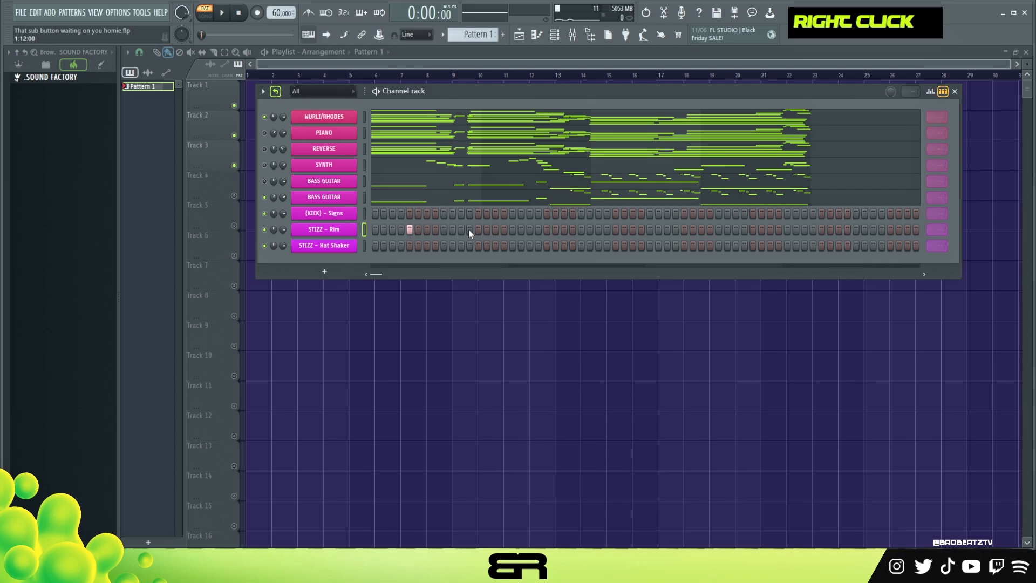
pyautogui.click(375, 213)
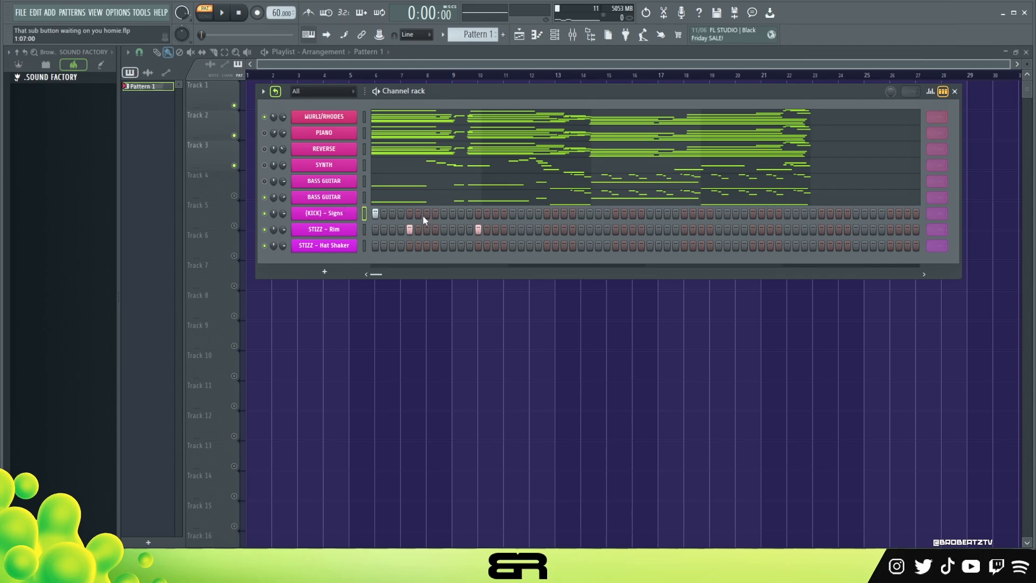
pyautogui.click(487, 213)
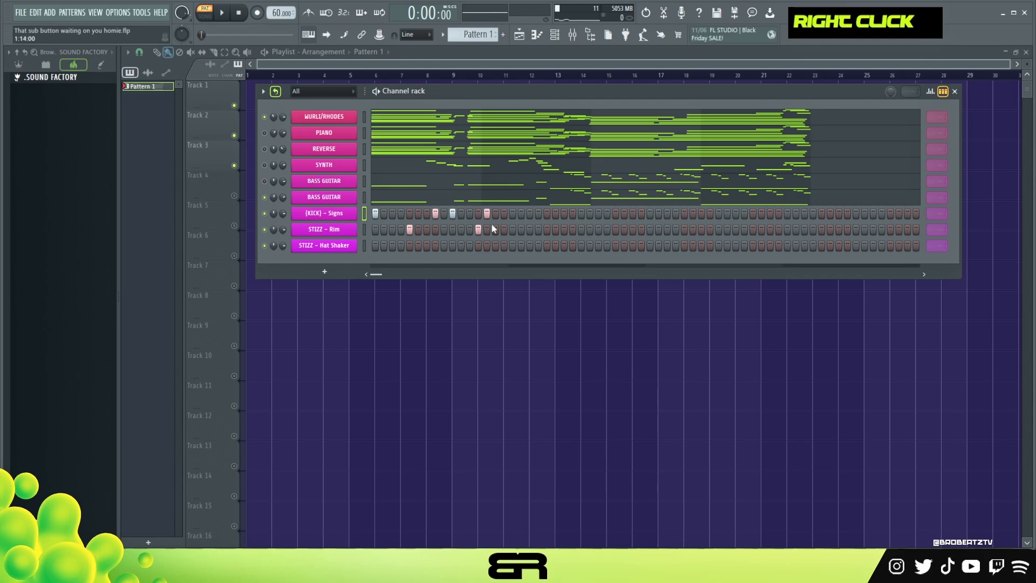
# Place STIZZ - Rim hits on steps 5, 13, 21 and 29, and duplicate these two bars into bars 3 and 4
pyautogui.click(616, 229)
pyautogui.rightClick(354, 230)
pyautogui.click(369, 230)
pyautogui.hotkey('ctrl', 'a')
pyautogui.rightClick(353, 229)
pyautogui.click(370, 230)
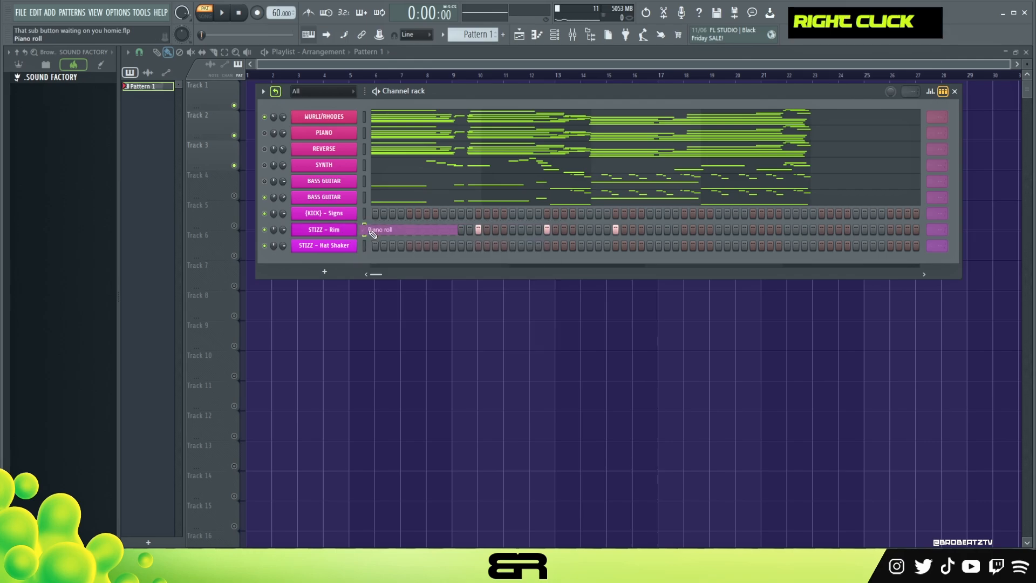
pyautogui.hotkey('ctrl', 'a')
pyautogui.scroll(3, 284, 294)
pyautogui.scroll(-1, 206, 321)
pyautogui.moveTo(207, 322); pyautogui.dragTo(588, 324)
pyautogui.rightClick(601, 361)
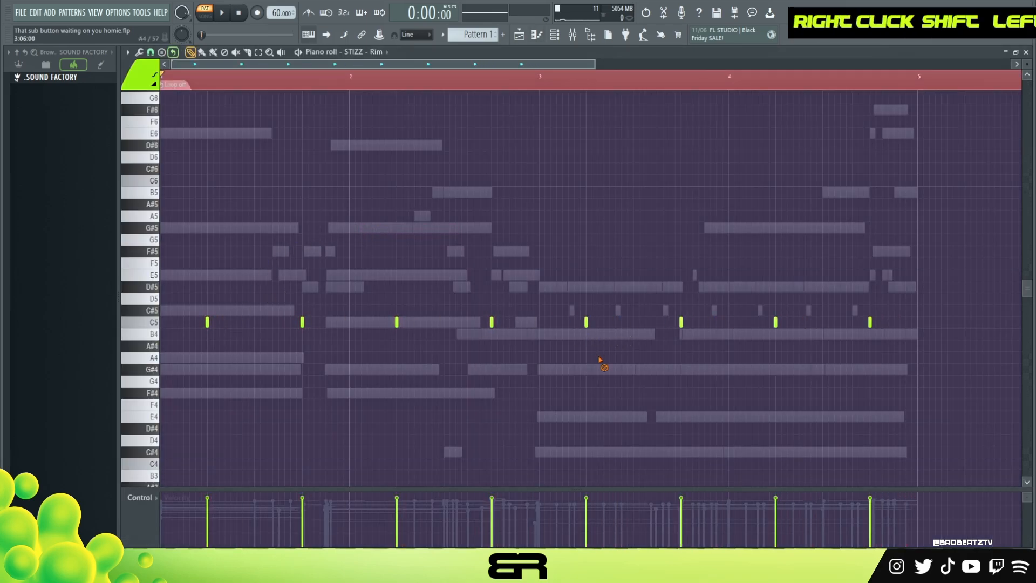
# Place a (KICK) - Signs hit on step 1 and play the drums with the chords and bass
pyautogui.click(589, 35)
pyautogui.press('space')
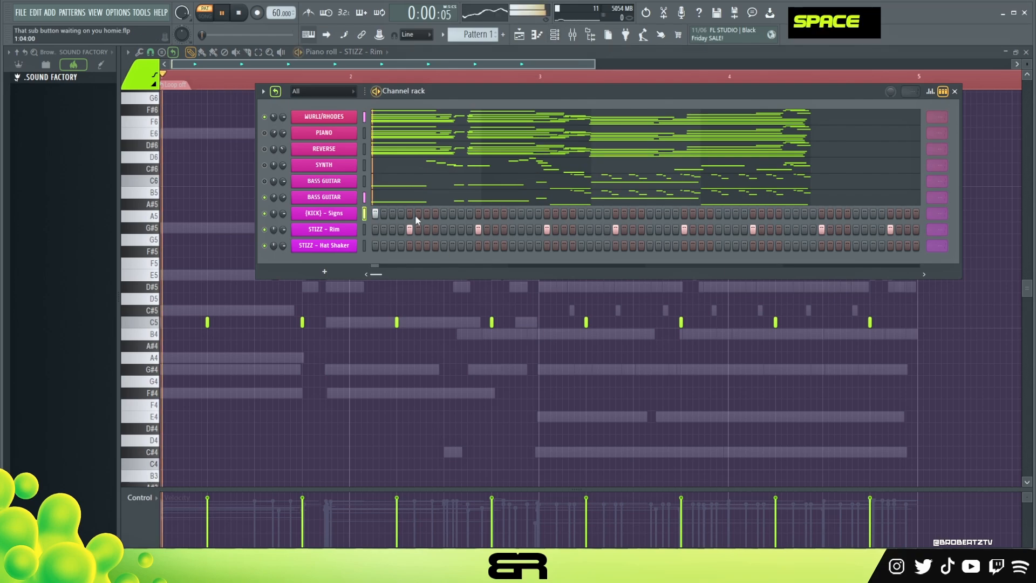
pyautogui.press('space')
pyautogui.press('space')
pyautogui.press('space')
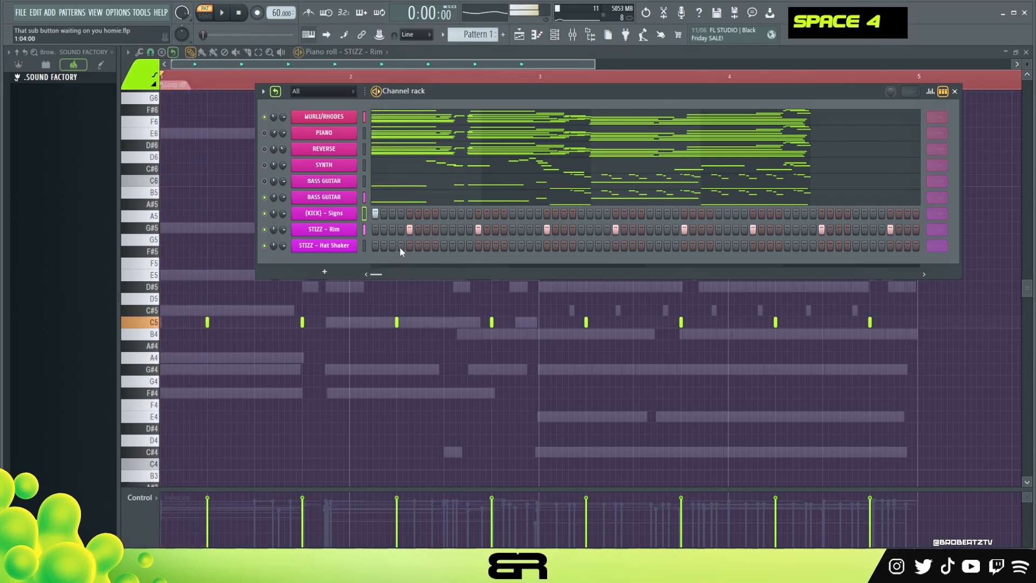
# Enter STIZZ - Hat Shaker hits on steps 1, 2 and 3, add one halfway between the first two, and lower the velocities of hits two and three
pyautogui.click(377, 248)
pyautogui.click(385, 249)
pyautogui.click(392, 249)
pyautogui.rightClick(347, 247)
pyautogui.click(373, 245)
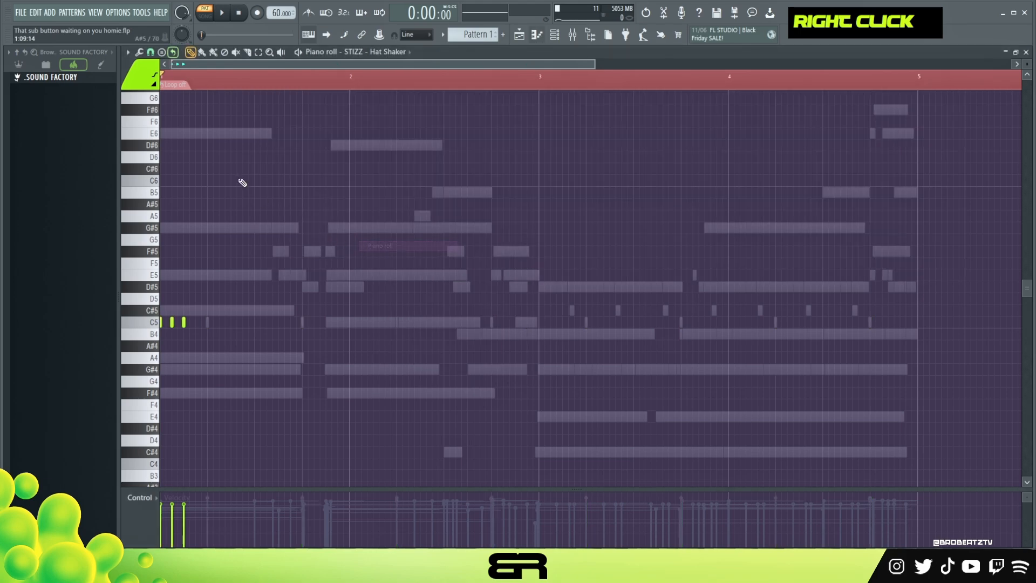
pyautogui.scroll(3, 183, 79)
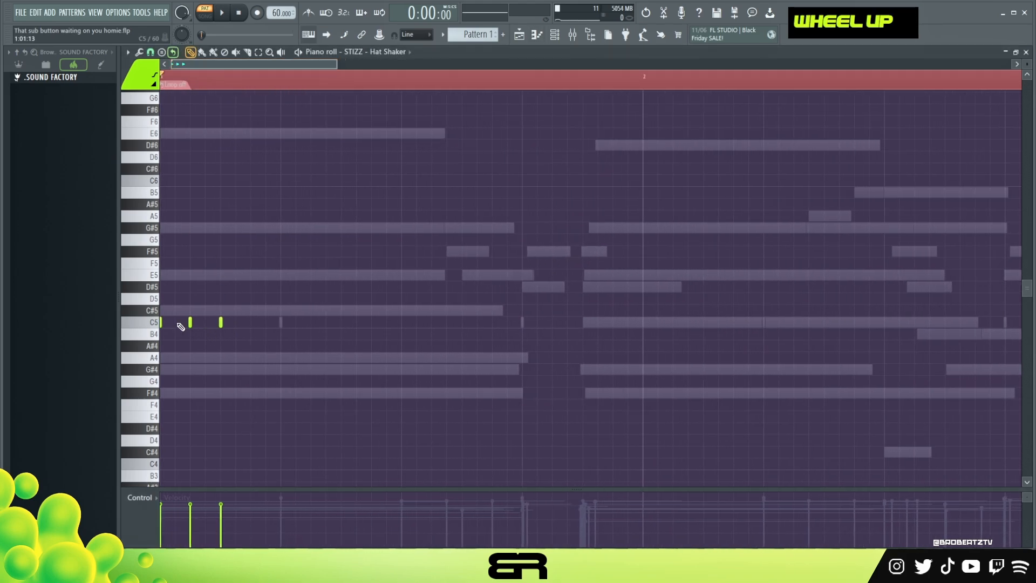
pyautogui.moveTo(174, 514); pyautogui.dragTo(192, 511)
# Audition the hat shaker rhythm and replace its hit on step 3 with one on step 4
pyautogui.press('space')
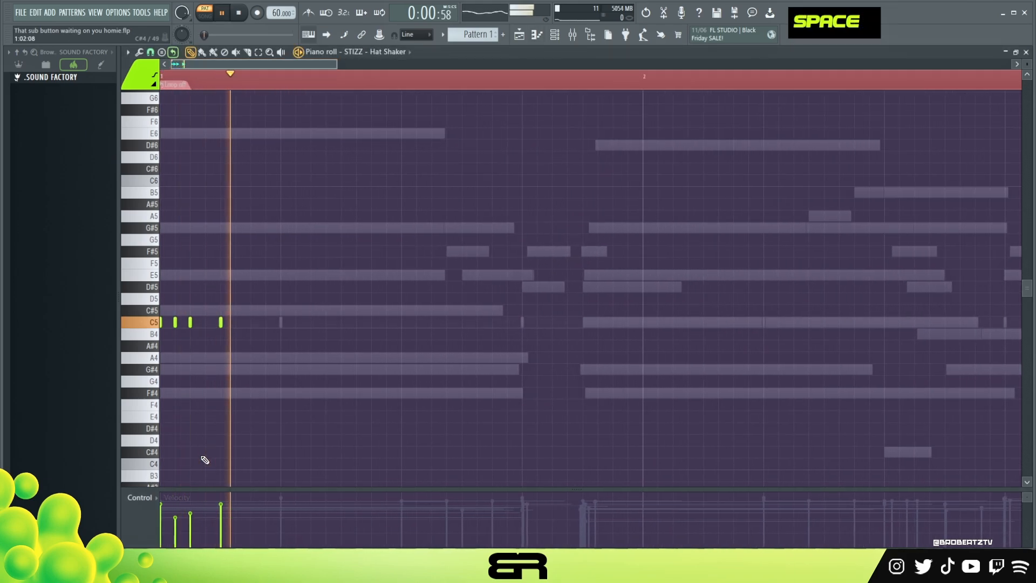
pyautogui.press('space')
pyautogui.press('space')
pyautogui.press('space')
pyautogui.press('space')
pyautogui.press('space')
pyautogui.rightClick(220, 323)
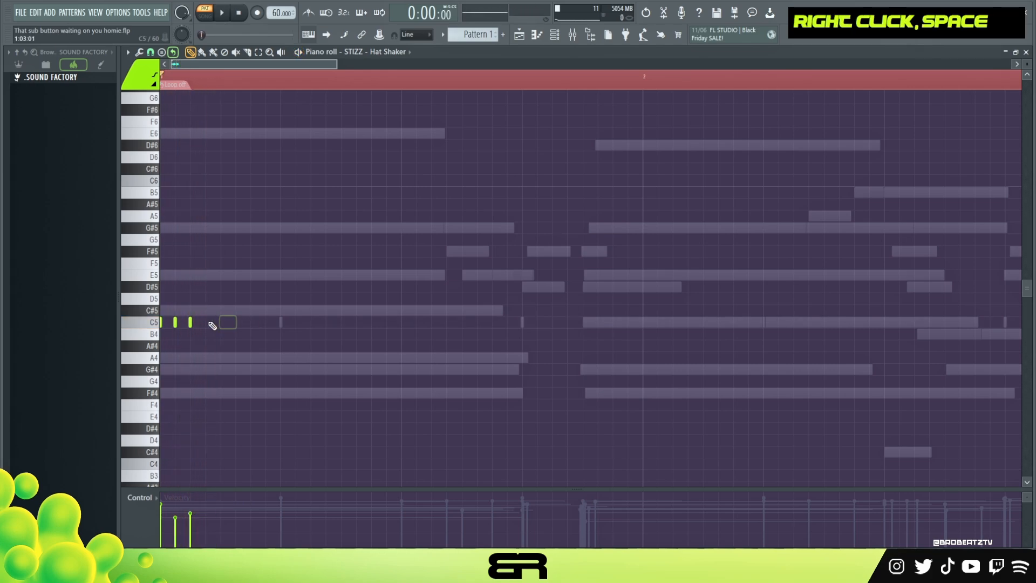
pyautogui.press('space')
pyautogui.click(251, 322)
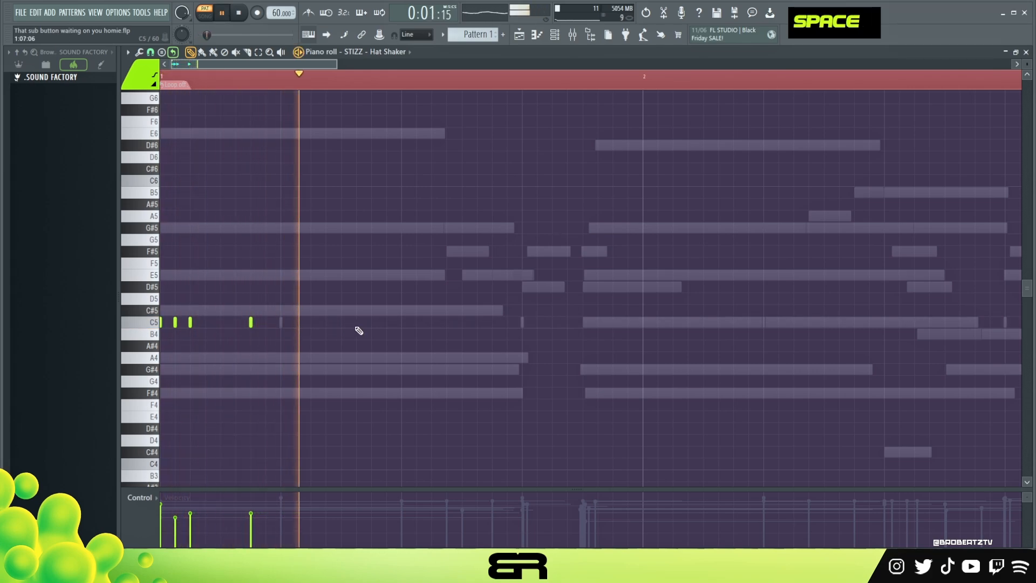
pyautogui.press('space')
pyautogui.press('space')
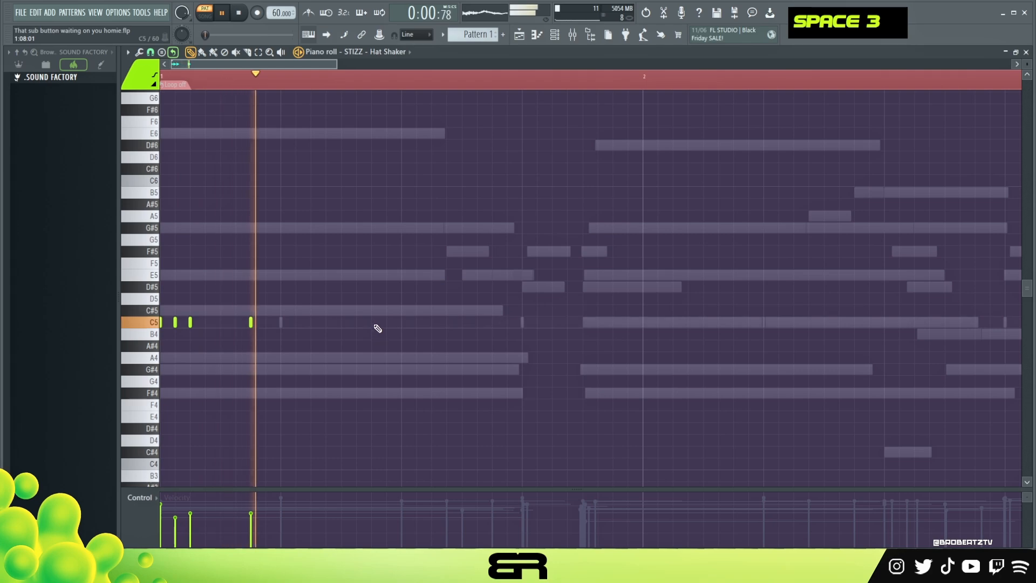
# Add hat shaker hits on steps 9 and 12 of bar 1, discarding the trial hit on step 11, while auditioning
pyautogui.click(401, 322)
pyautogui.click(462, 323)
pyautogui.press('space')
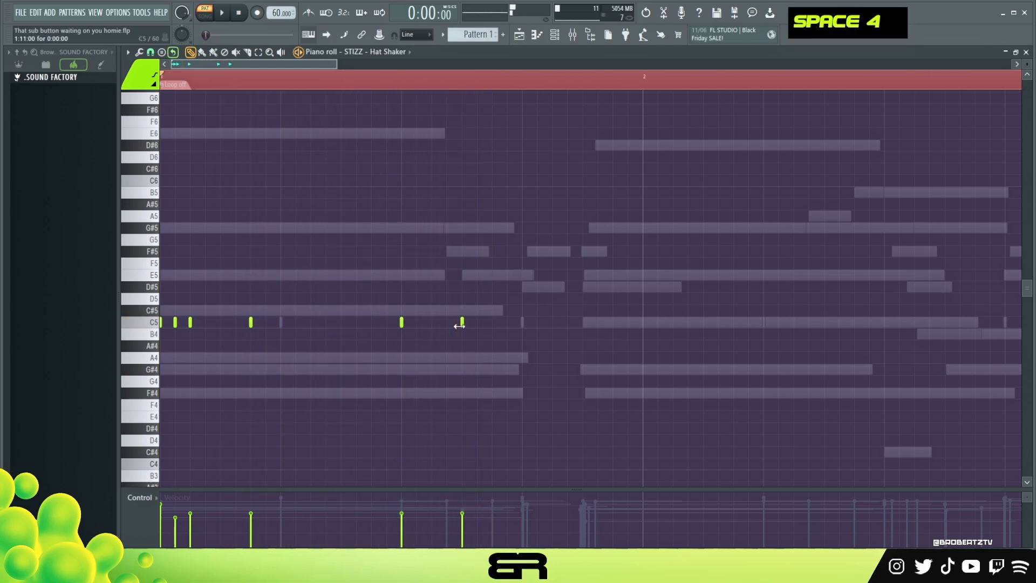
pyautogui.rightClick(463, 323)
pyautogui.press('space')
pyautogui.click(492, 322)
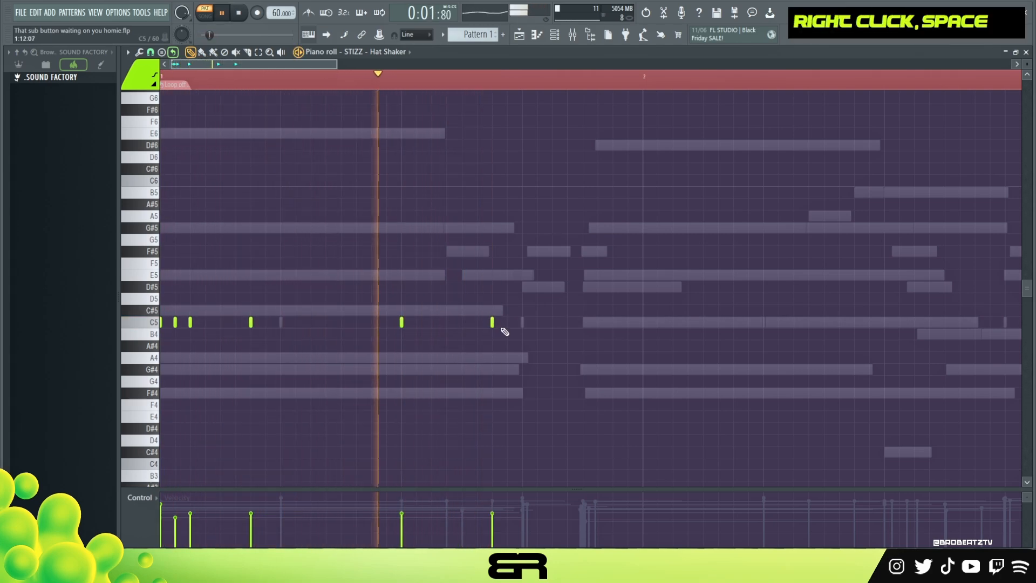
# Slightly lower the velocity of all hat shaker hits and duplicate the bar 1 rhythm into bar 2
pyautogui.press('space')
pyautogui.hotkey('ctrl', 'a')
pyautogui.keyDown('alt'); pyautogui.scroll(-1, 199, 325); pyautogui.keyUp('alt')
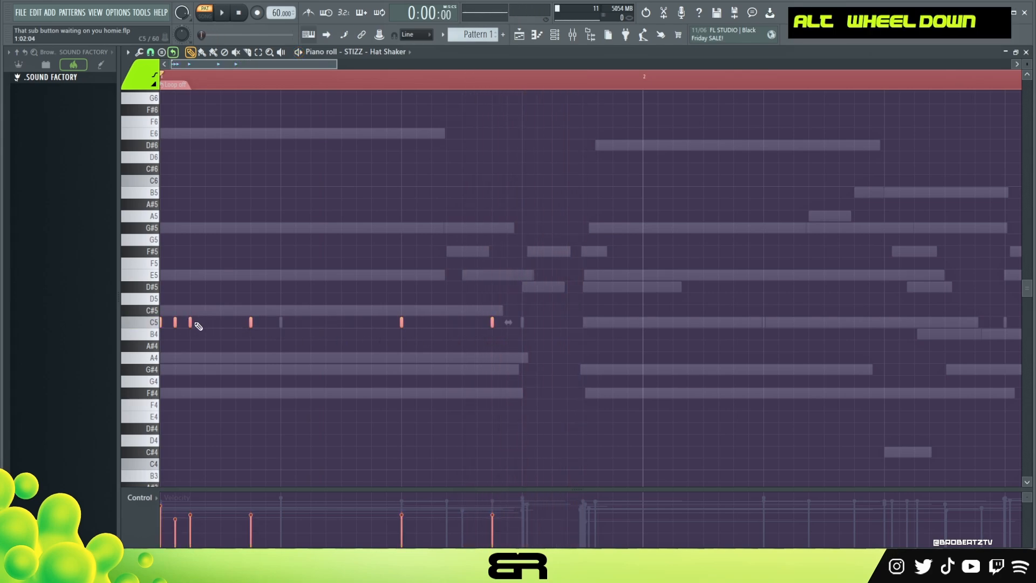
pyautogui.keyDown('shift'); pyautogui.moveTo(190, 323); pyautogui.dragTo(674, 334); pyautogui.keyUp('shift')
# Add a quieter hat shaker hit on step 10 of bar 2 and duplicate bars 1 and 2 into bars 3 and 4
pyautogui.moveTo(320, 64); pyautogui.dragTo(414, 70)
pyautogui.rightClick(472, 259)
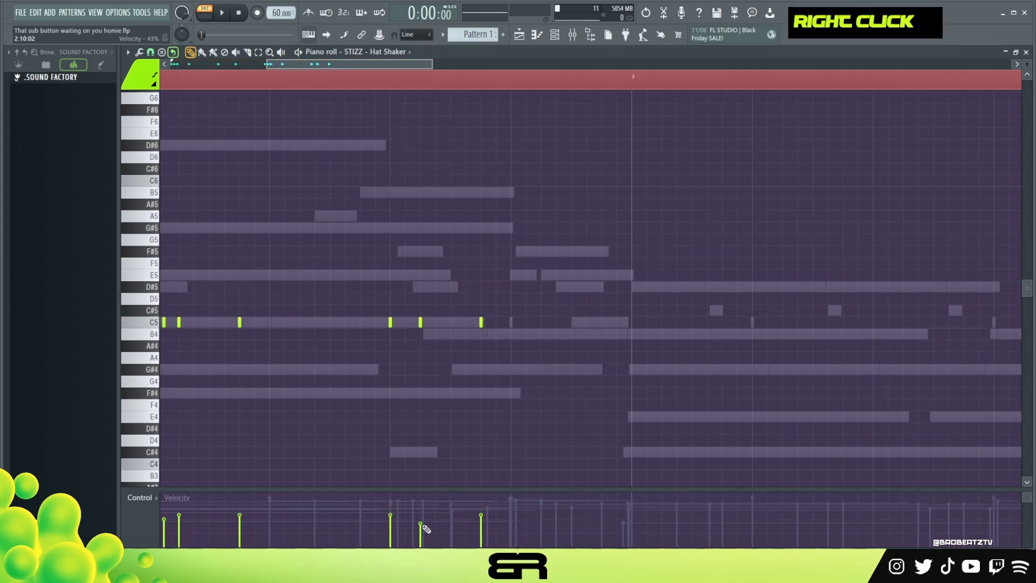
pyautogui.hotkey('ctrl', 'a')
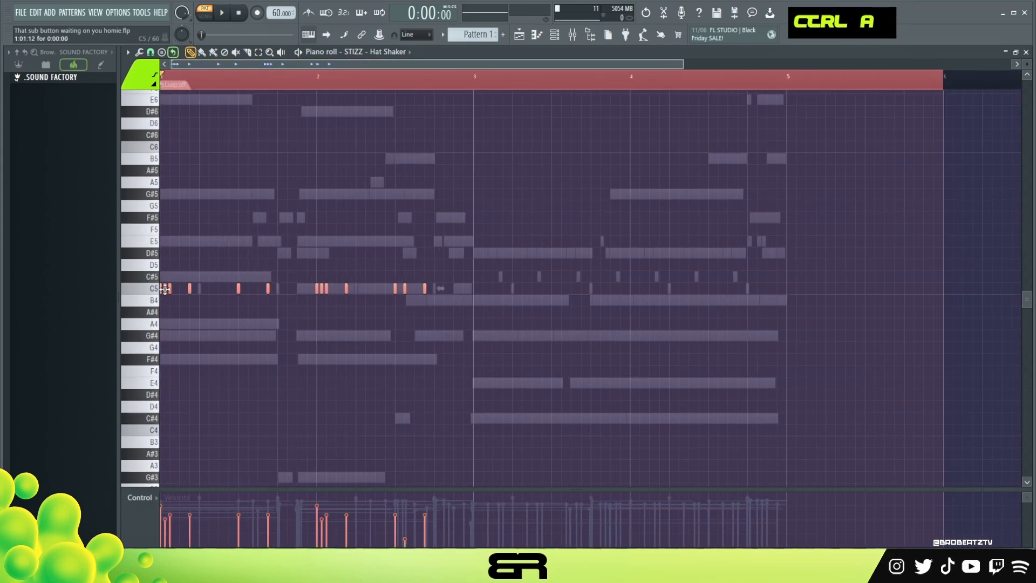
pyautogui.keyDown('shift'); pyautogui.moveTo(165, 289); pyautogui.dragTo(479, 313); pyautogui.keyUp('shift')
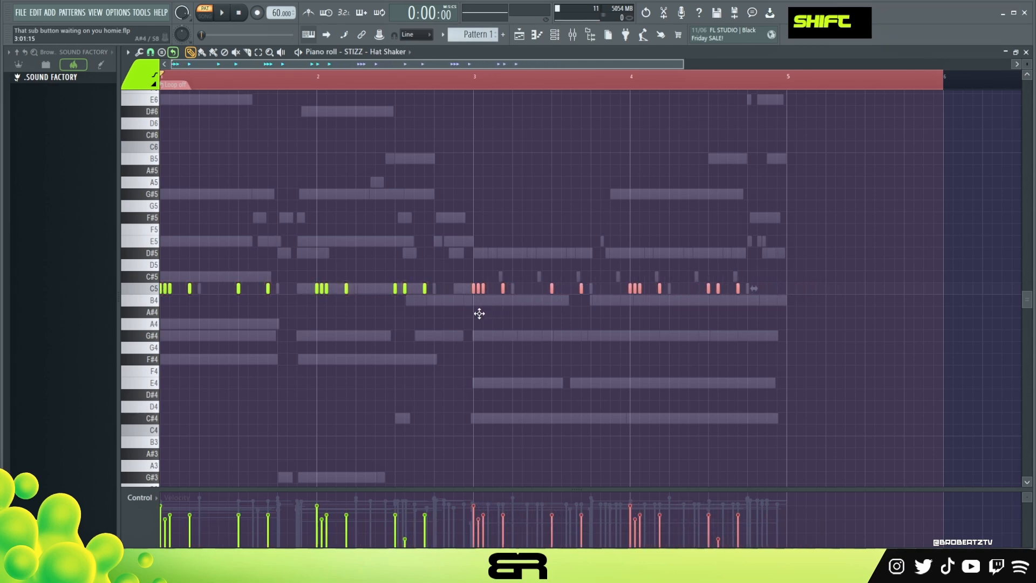
pyautogui.rightClick(482, 321)
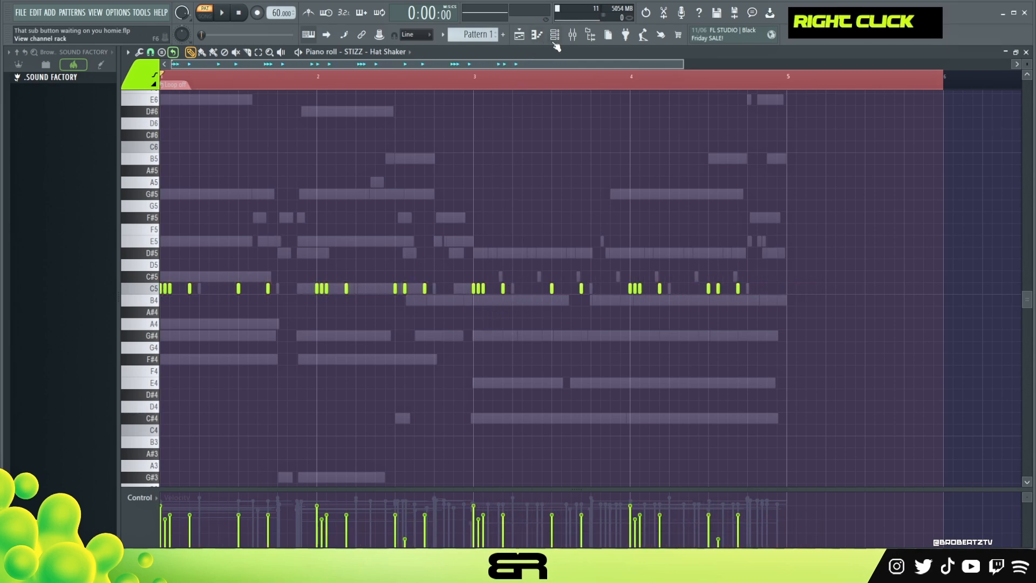
pyautogui.doubleClick(527, 76)
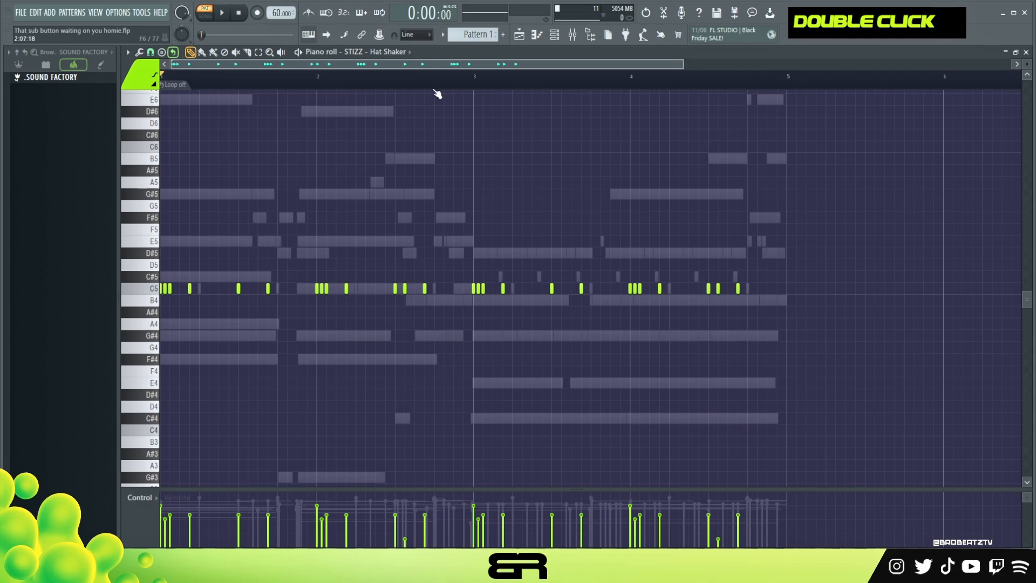
pyautogui.click(563, 35)
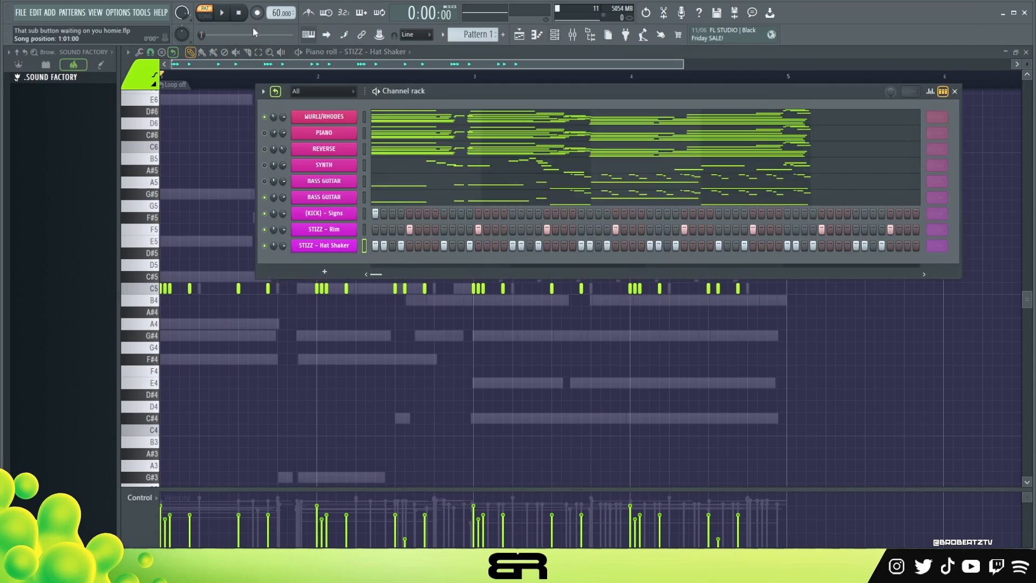
# Try (KICK) - Signs hits on steps 12 and 13 of bar 1 while auditioning the loop
pyautogui.press('space')
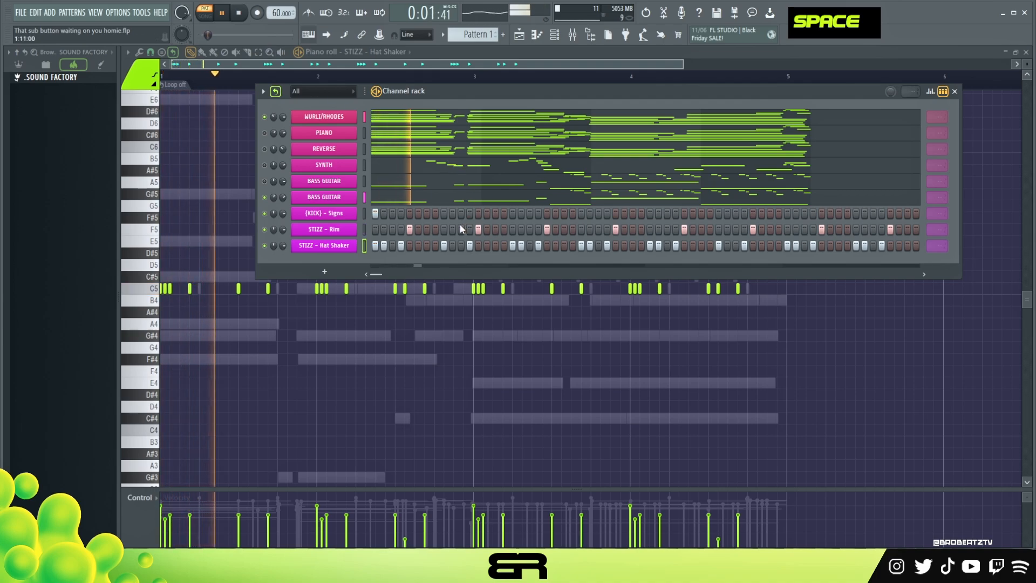
pyautogui.press('space')
pyautogui.press('space')
pyautogui.click(470, 214)
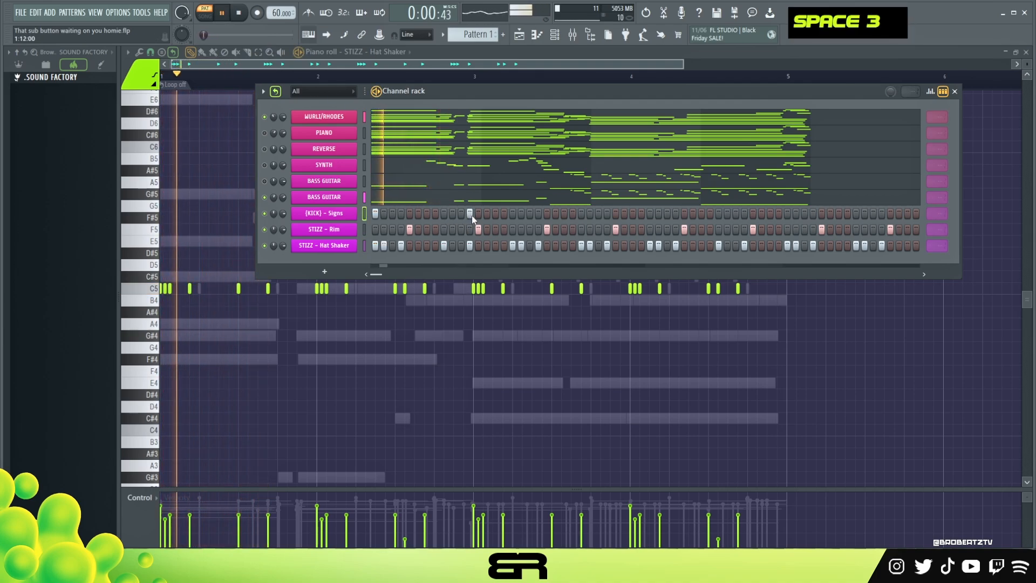
pyautogui.doubleClick(478, 214)
pyautogui.rightClick(488, 212)
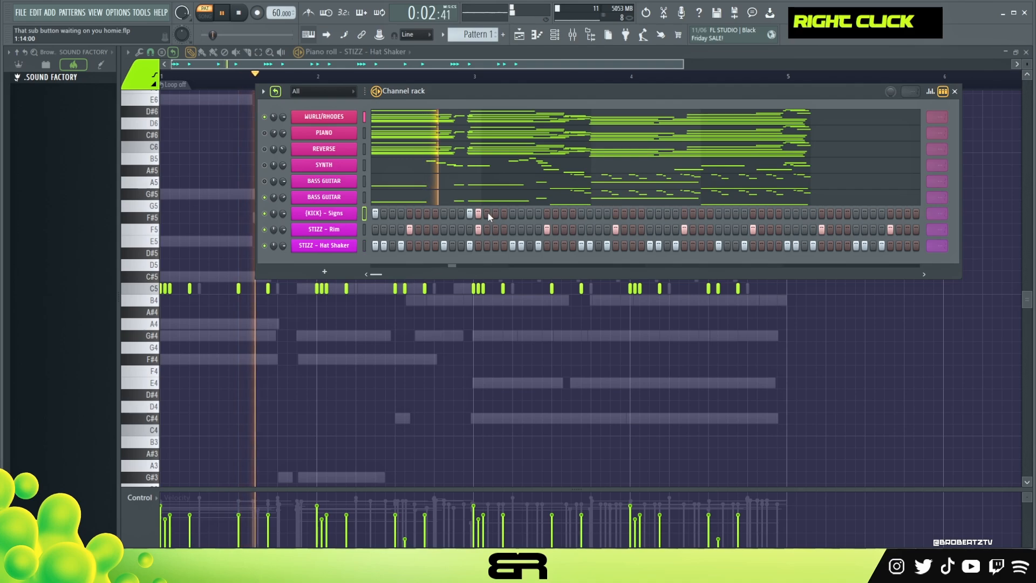
pyautogui.press('space')
pyautogui.press('space')
pyautogui.rightClick(478, 213)
pyautogui.rightClick(469, 214)
# Add (KICK) - Signs hits on step 16 of bar 1 and steps 1, 2, 4 and 12 of bar 2 while auditioning
pyautogui.click(505, 214)
pyautogui.moveTo(513, 214); pyautogui.dragTo(528, 213)
pyautogui.rightClick(528, 213)
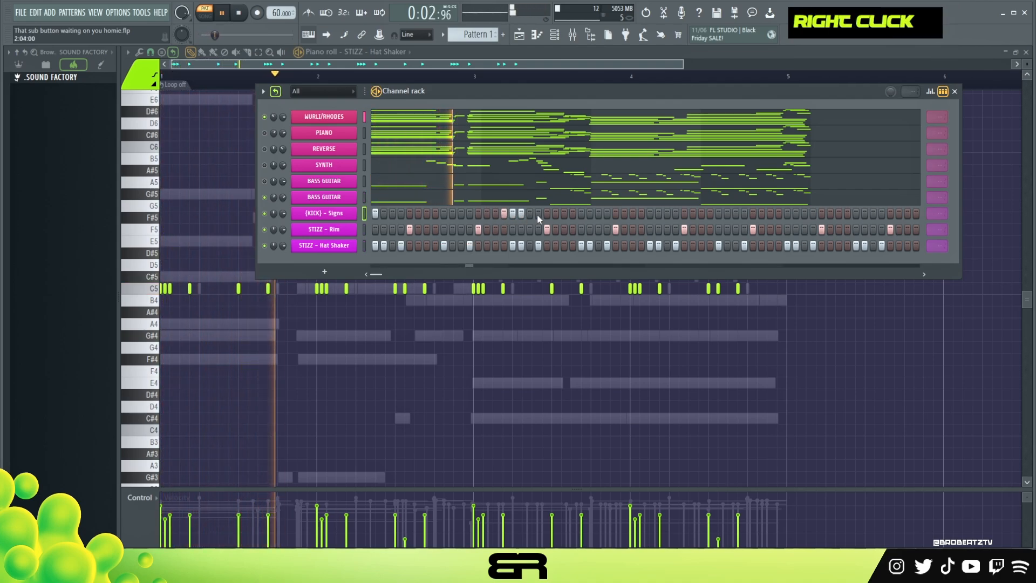
pyautogui.click(538, 214)
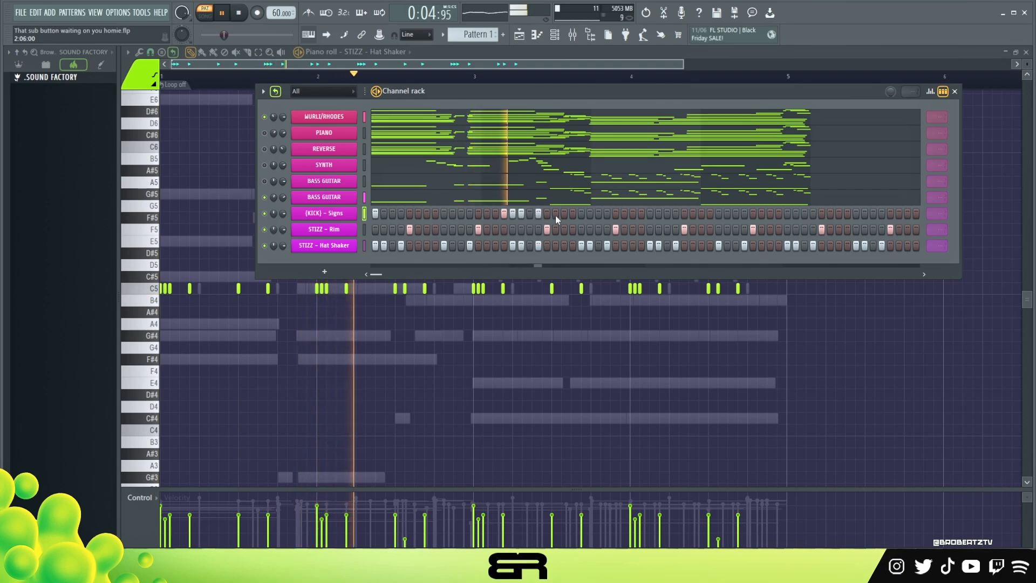
pyautogui.click(606, 214)
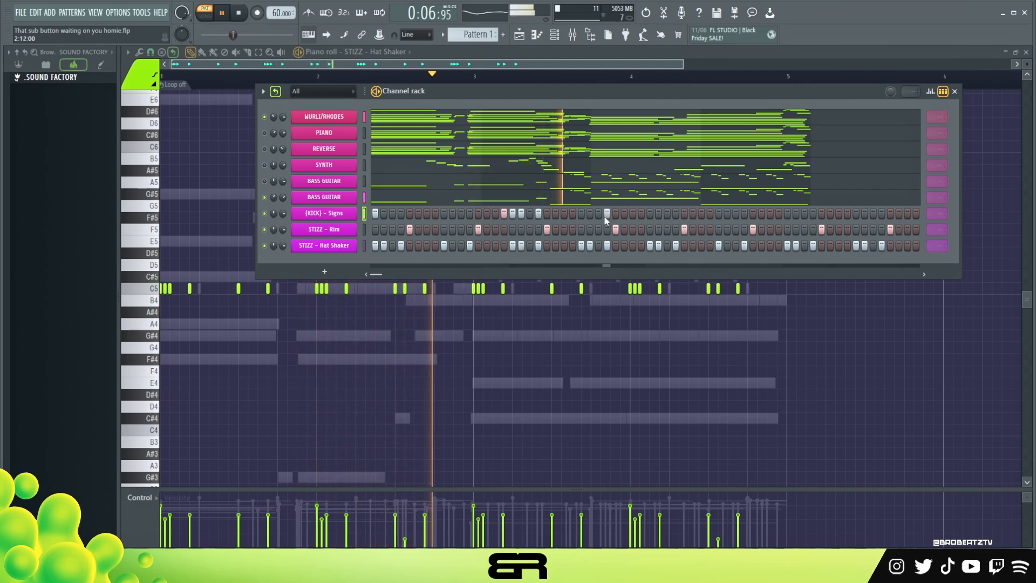
pyautogui.press('space')
# Duplicate the two-bar (KICK) - Signs rhythm into bars 3 and 4 in the piano roll
pyautogui.press('space')
pyautogui.rightClick(364, 215)
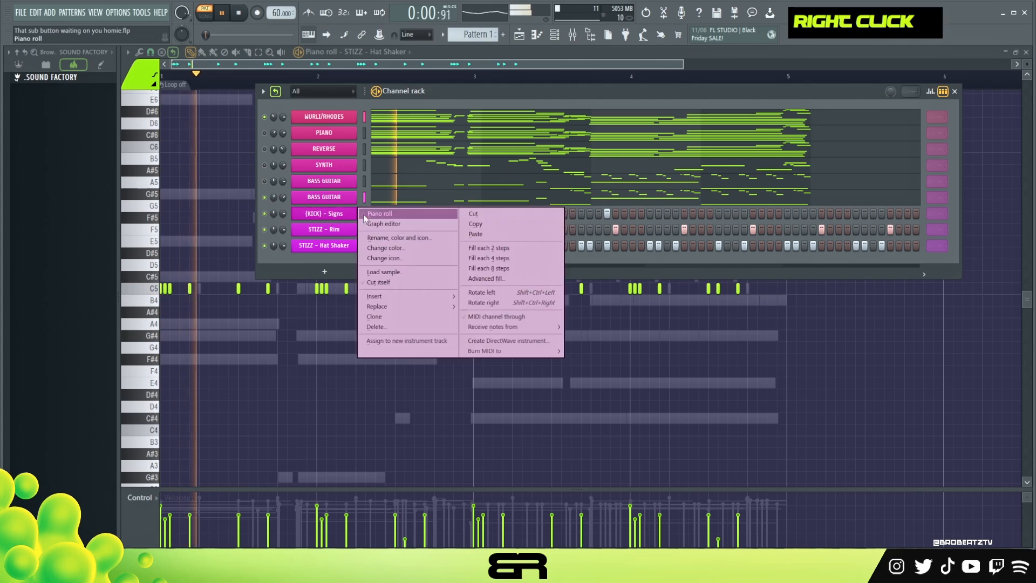
pyautogui.click(365, 215)
pyautogui.press('space')
pyautogui.hotkey('ctrl', 'a')
pyautogui.keyDown('alt'); pyautogui.scroll(3, 216, 291); pyautogui.keyUp('alt')
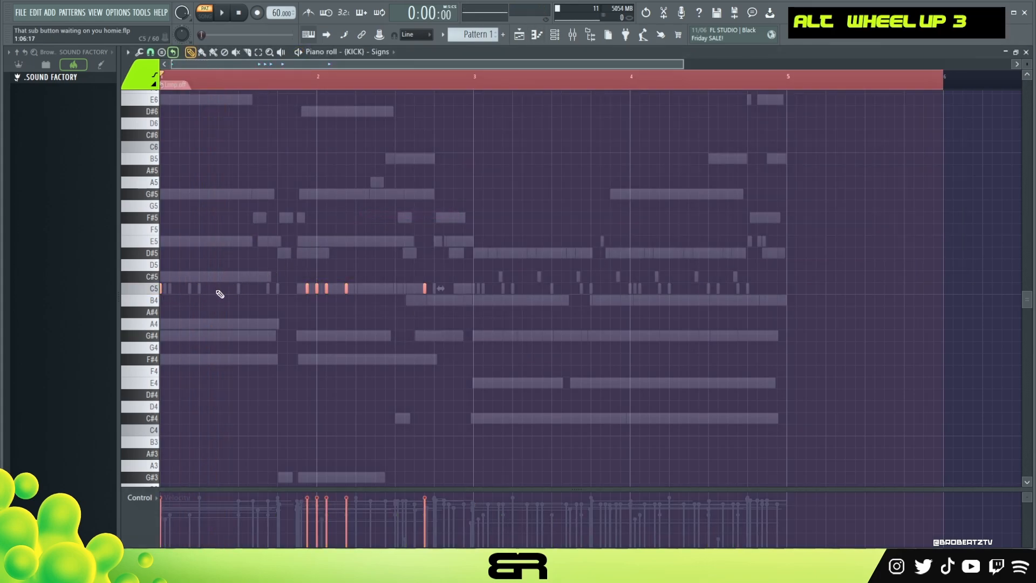
pyautogui.press('space')
pyautogui.press('space')
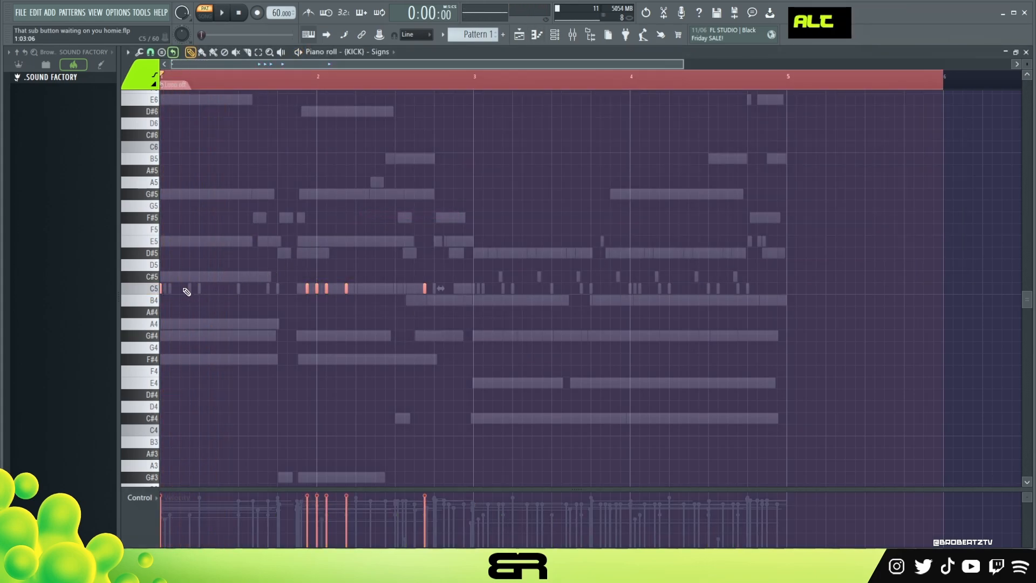
pyautogui.keyDown('alt'); pyautogui.scroll(1, 184, 289); pyautogui.keyUp('alt')
pyautogui.press('space')
pyautogui.press('space')
pyautogui.keyDown('shift'); pyautogui.moveTo(161, 288); pyautogui.dragTo(474, 307); pyautogui.keyUp('shift')
pyautogui.rightClick(411, 138)
# Add kick hits half a step before step 12 in bars 2 and 4, plus one on step 14 of bar 4
pyautogui.scroll(3, 424, 71)
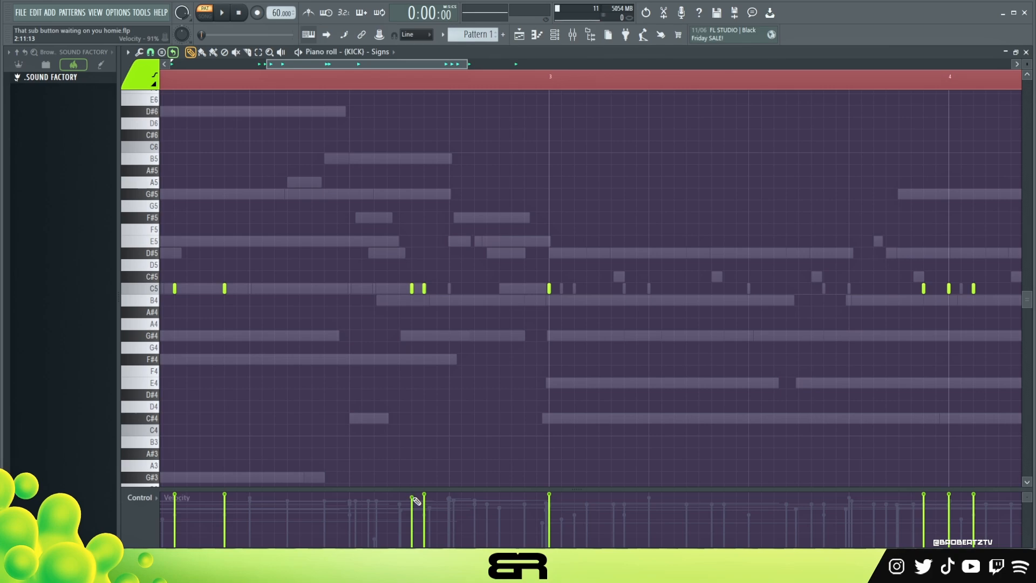
pyautogui.keyDown('ctrl'); pyautogui.rightClick(464, 404); pyautogui.keyUp('ctrl')
pyautogui.rightClick(683, 351)
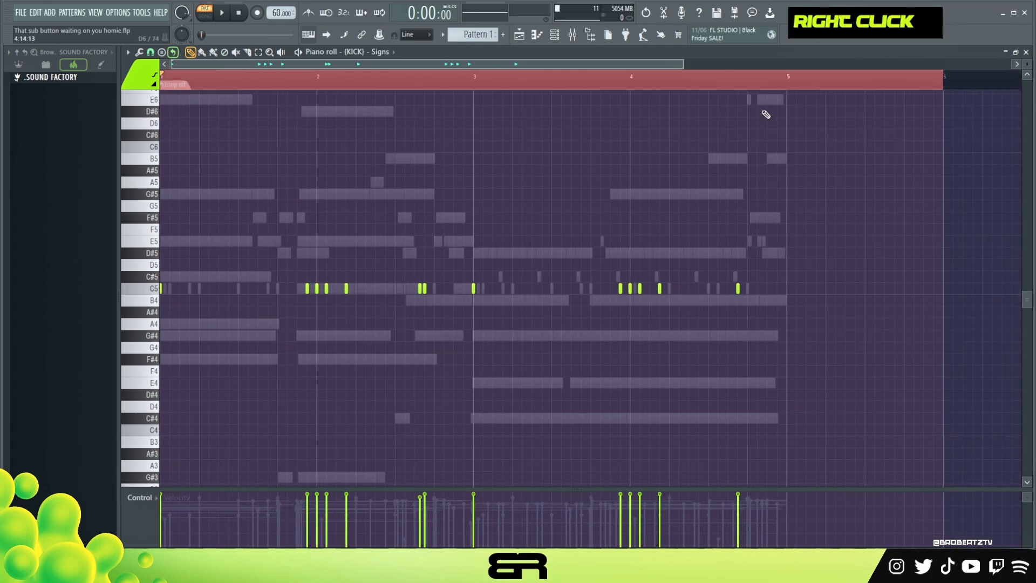
pyautogui.scroll(3, 762, 83)
pyautogui.click(758, 288)
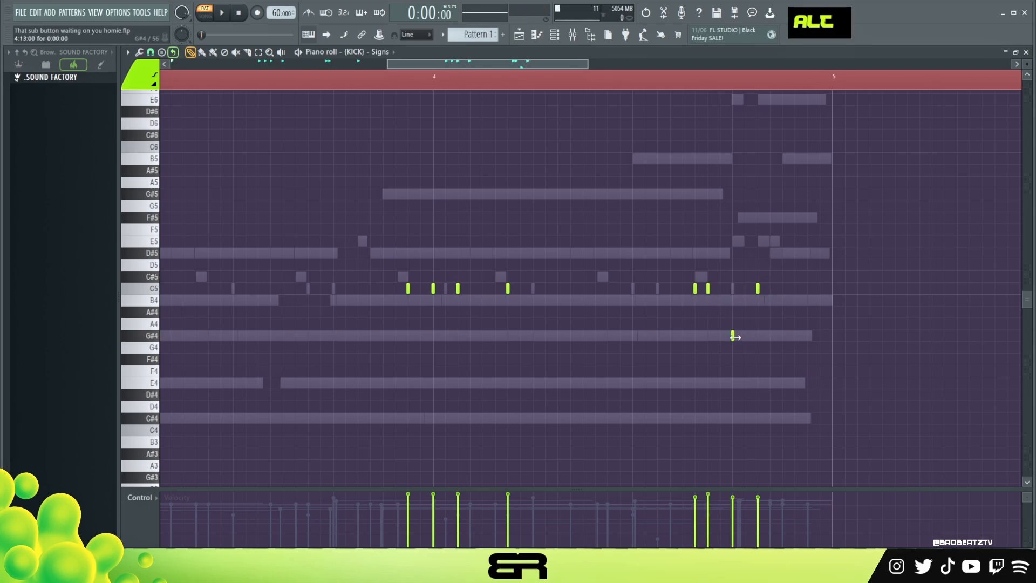
# Try evenly spaced G#4 trial notes starting on step 13 of bar 4 to compare one-step and one-and-a-half-step spacing
pyautogui.keyDown('alt'); pyautogui.click(733, 336); pyautogui.keyUp('alt')
pyautogui.keyDown('ctrl'); pyautogui.click(745, 336); pyautogui.keyUp('ctrl')
pyautogui.moveTo(746, 338)
pyautogui.keyDown('shift'); pyautogui.mouseDown()
pyautogui.moveTo(819, 337)
pyautogui.moveTo(730, 362)
pyautogui.mouseUp(); pyautogui.keyUp('shift')
pyautogui.rightClick(797, 370)
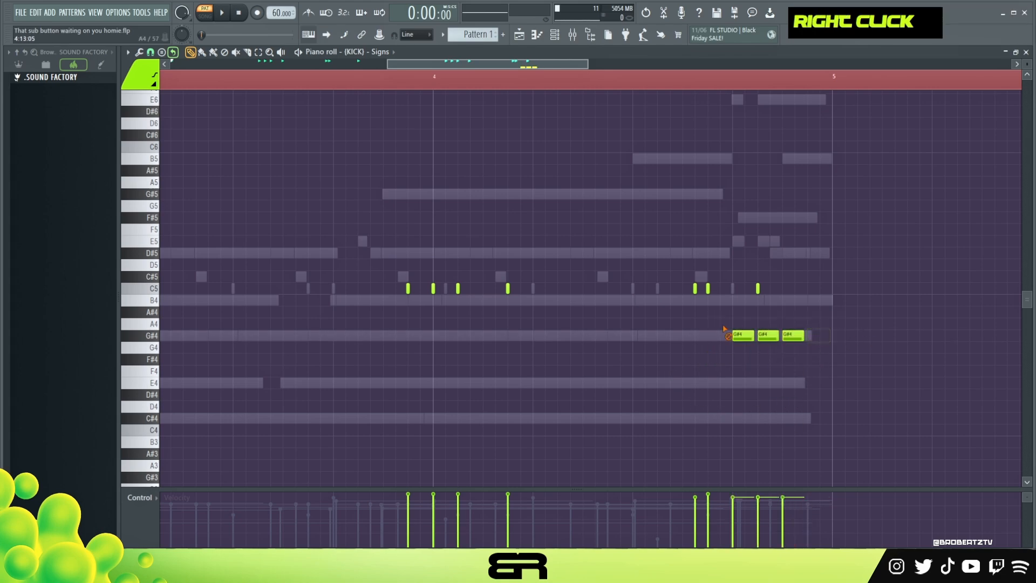
pyautogui.rightClick(742, 330)
pyautogui.rightClick(768, 329)
pyautogui.rightClick(792, 328)
pyautogui.click(738, 336)
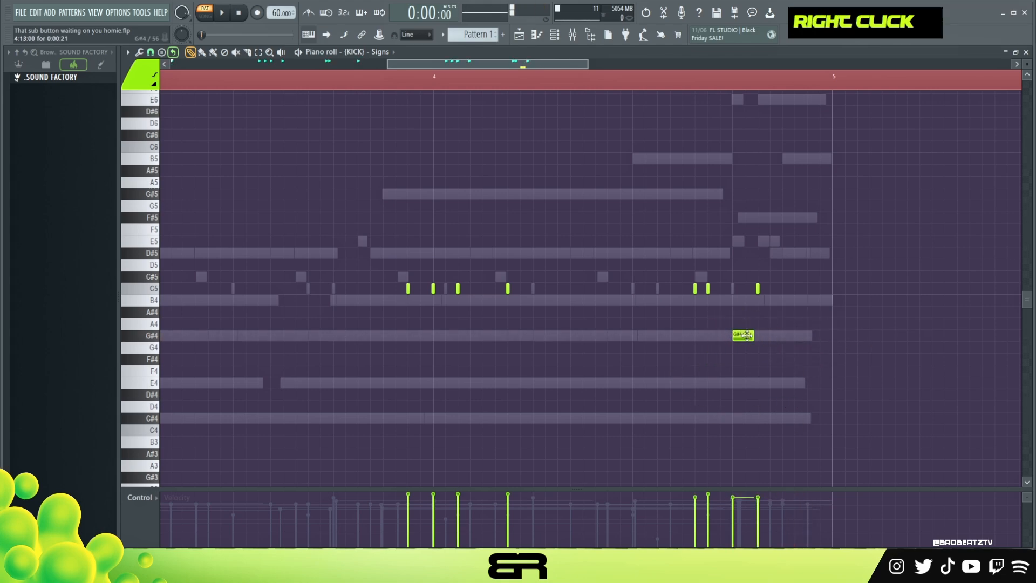
pyautogui.keyDown('alt'); pyautogui.moveTo(752, 337); pyautogui.dragTo(762, 339); pyautogui.keyUp('alt')
pyautogui.click(778, 337)
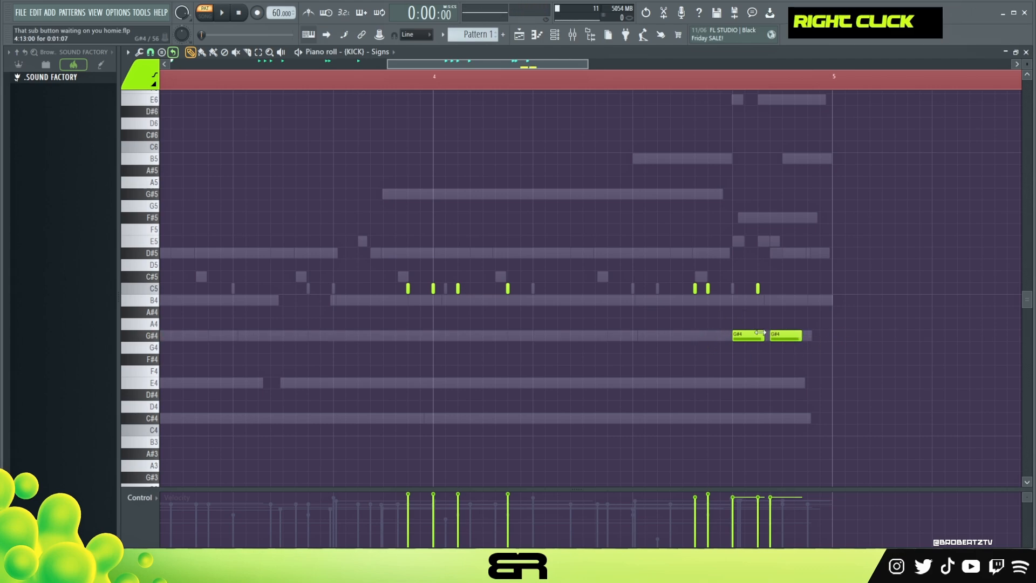
pyautogui.rightClick(785, 336)
pyautogui.rightClick(749, 335)
# Audition the kick pattern through the end of bar 4
pyautogui.press('space')
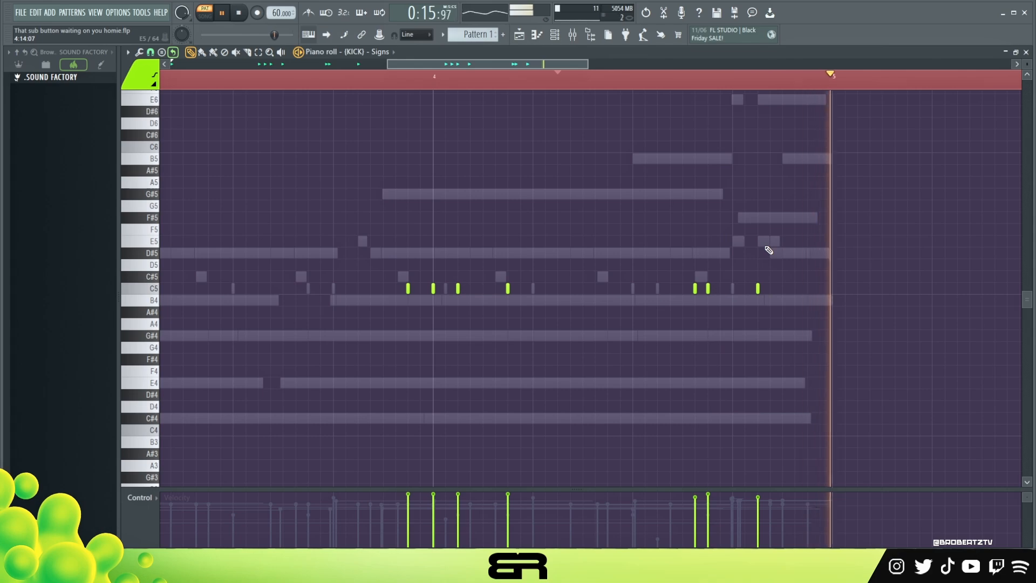
pyautogui.keyDown('ctrl'); pyautogui.scroll(-3, 683, 237); pyautogui.keyUp('ctrl')
pyautogui.press('space')
pyautogui.press('ctrl')
pyautogui.moveTo(507, 81); pyautogui.dragTo(45, 96)
pyautogui.doubleClick(301, 76)
pyautogui.hotkey('ctrl', 'a')
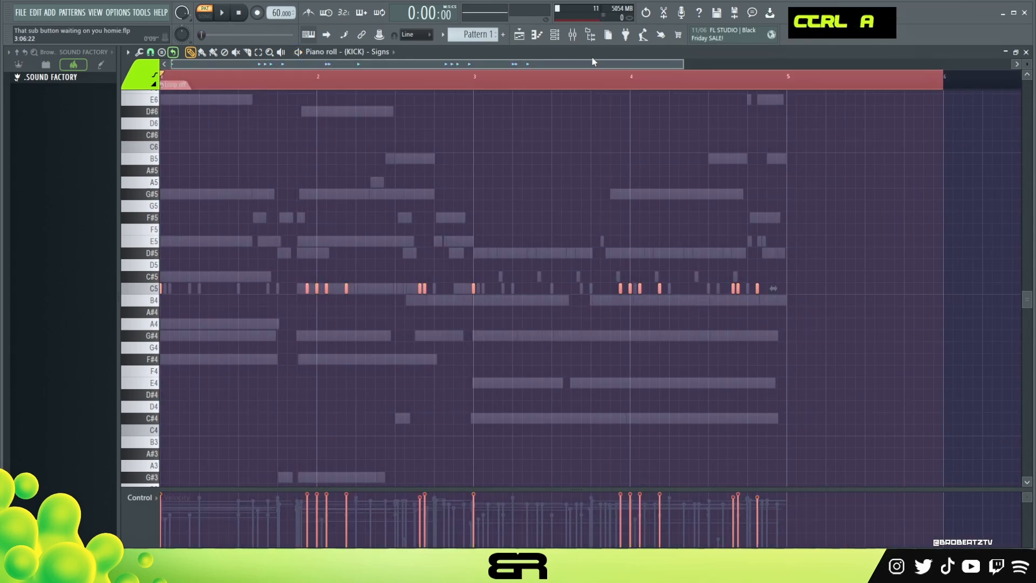
# Unmute the PIANO, REVERSE, SYNTH and first BASS GUITAR channels and play the full beat
pyautogui.click(554, 35)
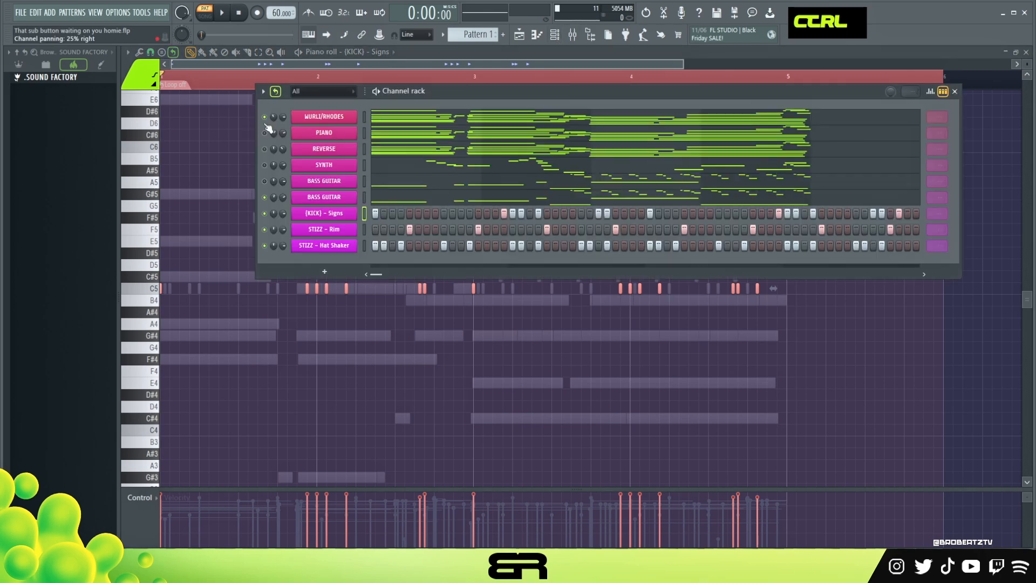
pyautogui.click(264, 149)
pyautogui.click(264, 165)
pyautogui.click(216, 17)
pyautogui.click(214, 21)
pyautogui.press('space')
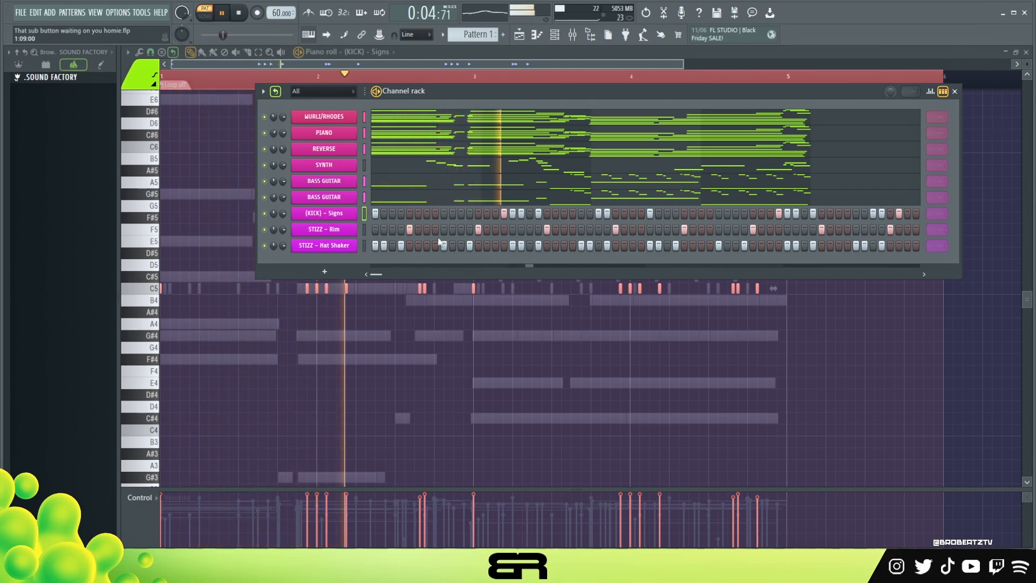
# Slightly lower the velocity of all (KICK) - Signs notes while the full beat plays
pyautogui.rightClick(353, 214)
pyautogui.click(371, 215)
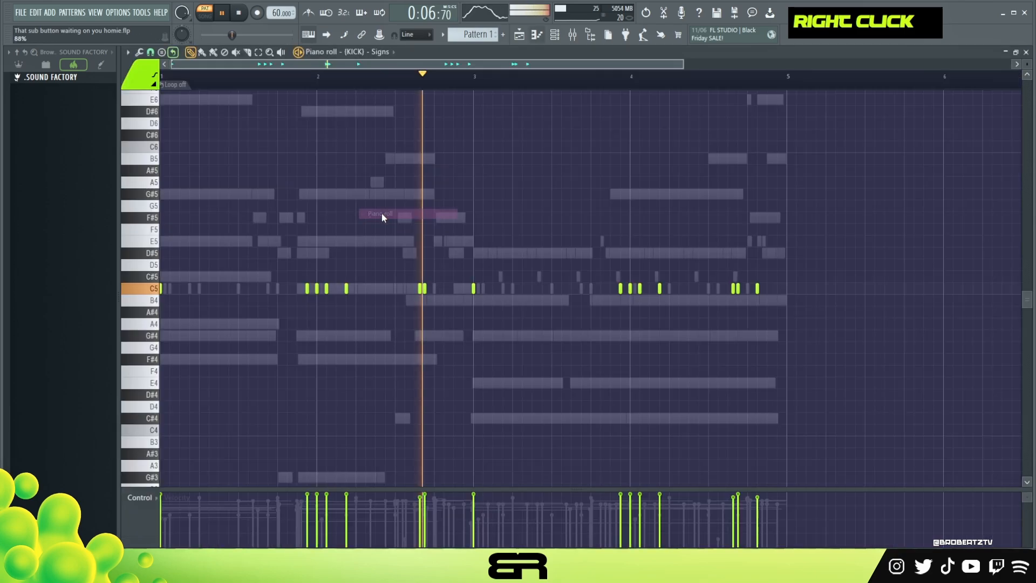
pyautogui.scroll(-2, 436, 231)
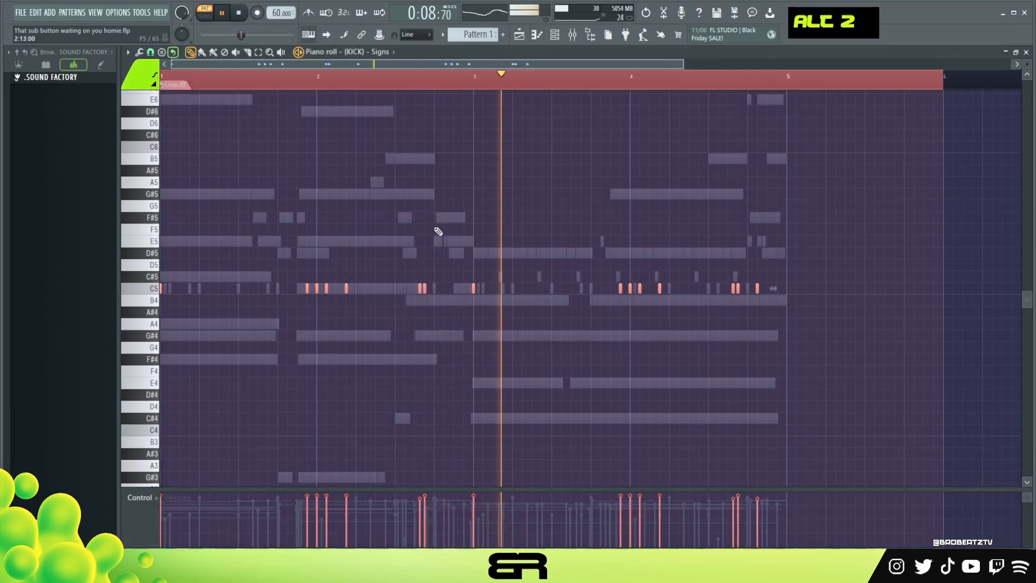
pyautogui.scroll(2, 440, 236)
pyautogui.scroll(-3, 441, 237)
pyautogui.scroll(1, 442, 237)
pyautogui.rightClick(423, 251)
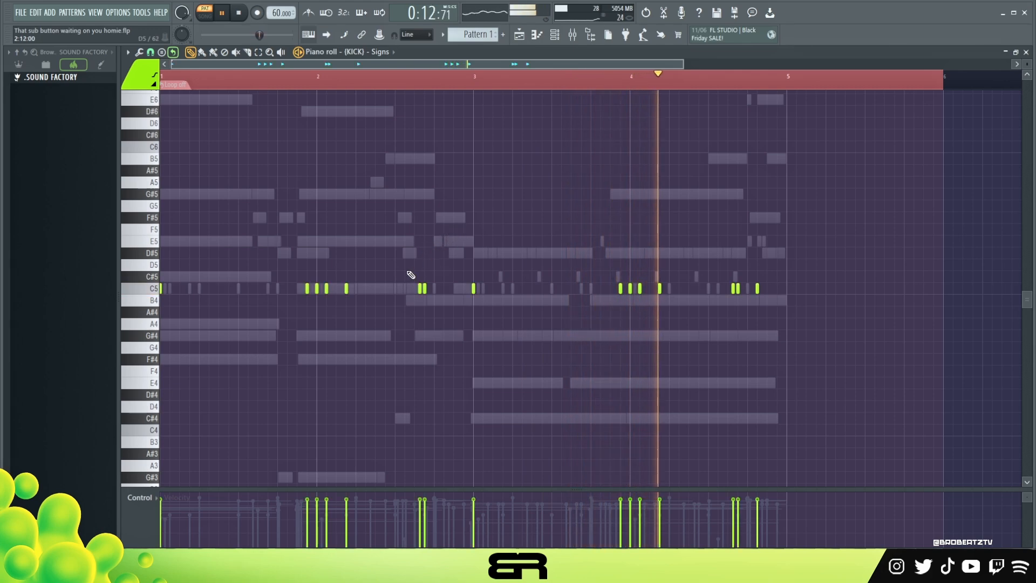
pyautogui.moveTo(326, 292)
pyautogui.mouseDown()
pyautogui.moveTo(340, 295)
pyautogui.moveTo(326, 293)
pyautogui.mouseUp()
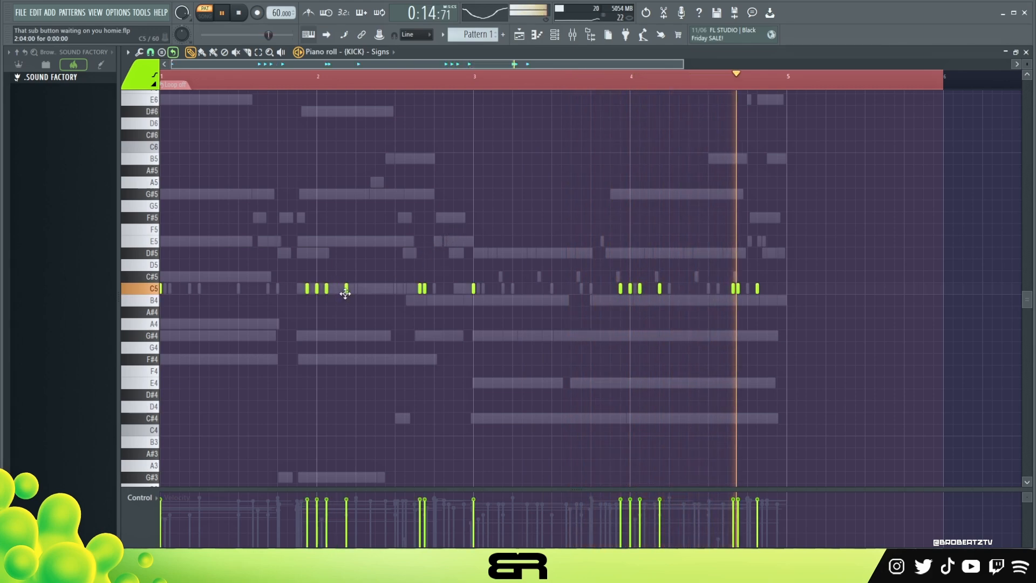
pyautogui.press('space')
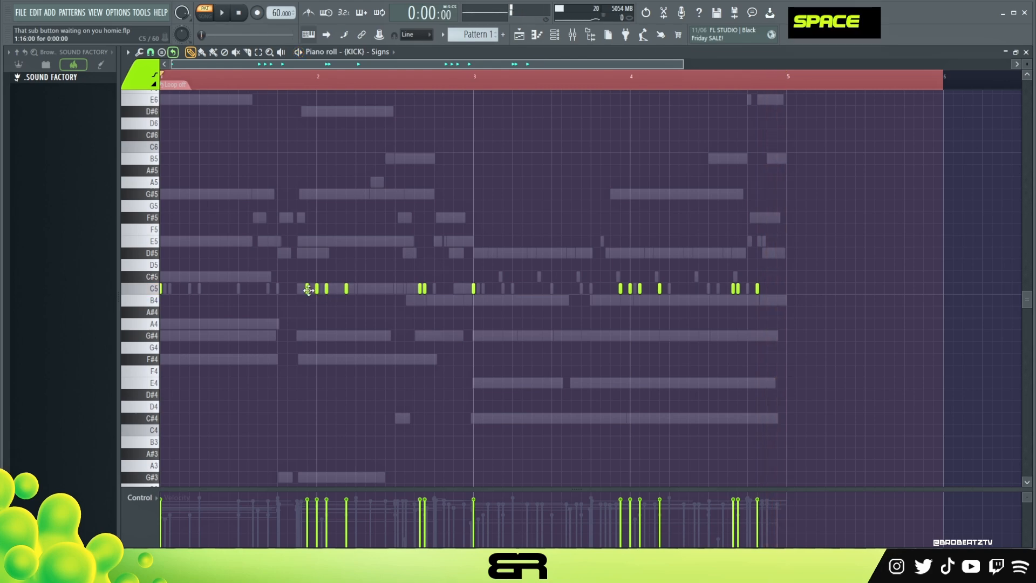
pyautogui.moveTo(314, 292); pyautogui.dragTo(308, 292)
pyautogui.doubleClick(475, 82)
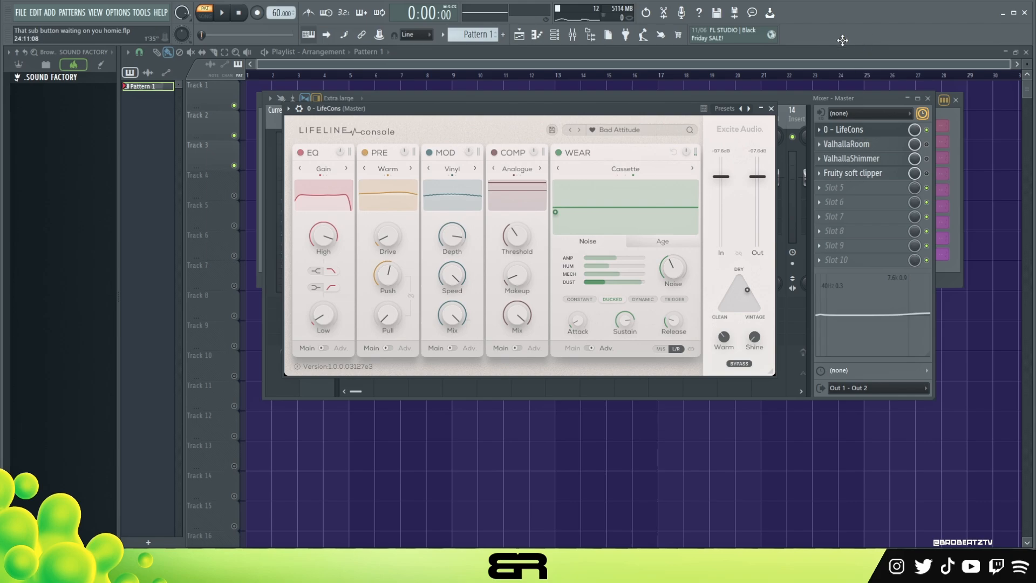
# Move the LifeCons plugin window clear of the mixer, check the channel rack, and bring the mixer's Master effects into view
pyautogui.moveTo(676, 113); pyautogui.dragTo(748, 303)
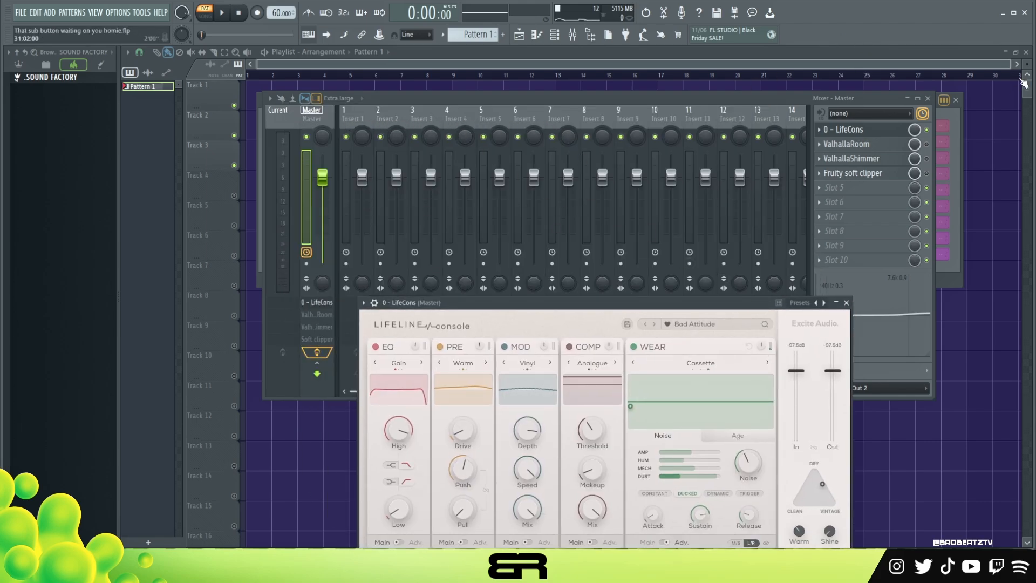
pyautogui.press('F6')
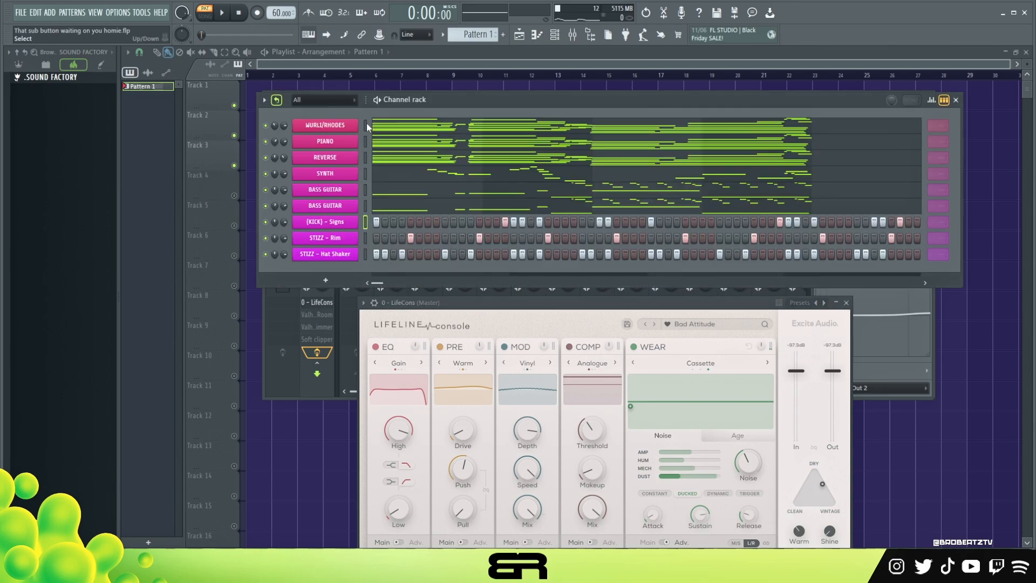
pyautogui.press('F9')
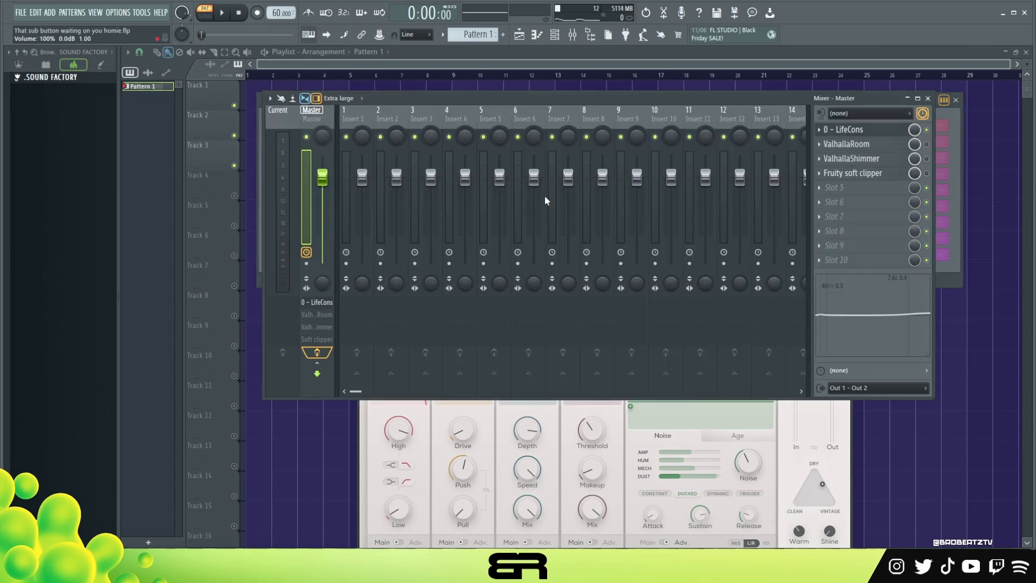
# Route all nine channels, from WURLI/RHODES to the hat shaker, to consecutive mixer tracks starting at Insert 1
pyautogui.rightClick(359, 120)
pyautogui.moveTo(448, 227)
pyautogui.click(531, 240)
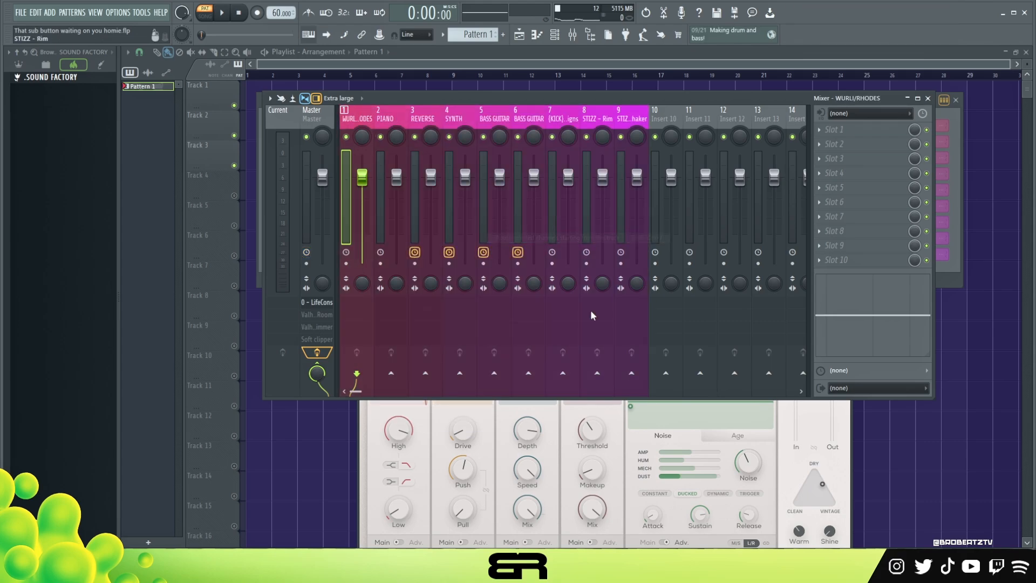
# Bring the Master's LifeCons plugin forward, turn off its bypass, set WEAR Noise to 38.4 and audition the beat
pyautogui.click(851, 469)
pyautogui.moveTo(707, 291); pyautogui.dragTo(630, 109)
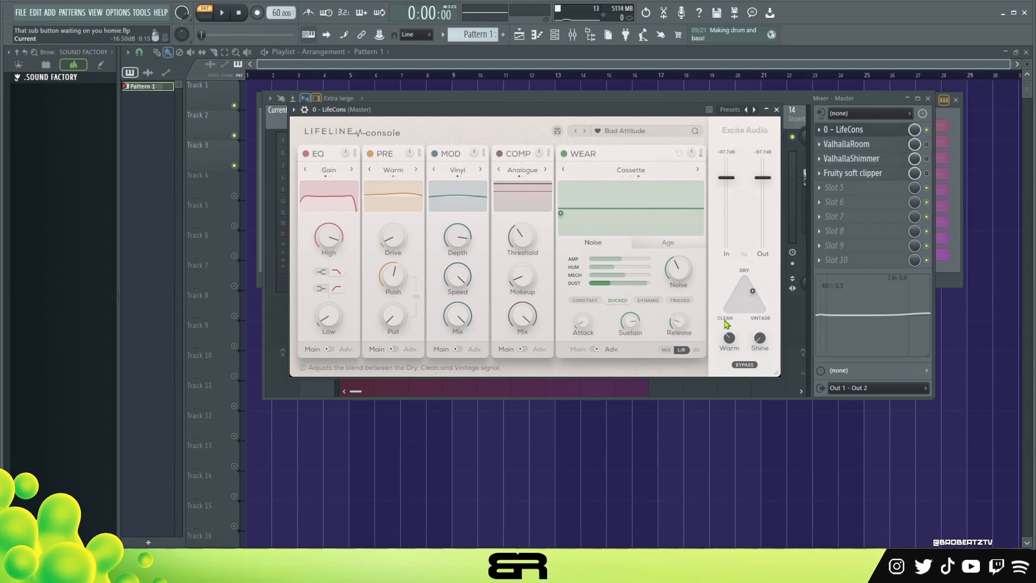
pyautogui.click(750, 366)
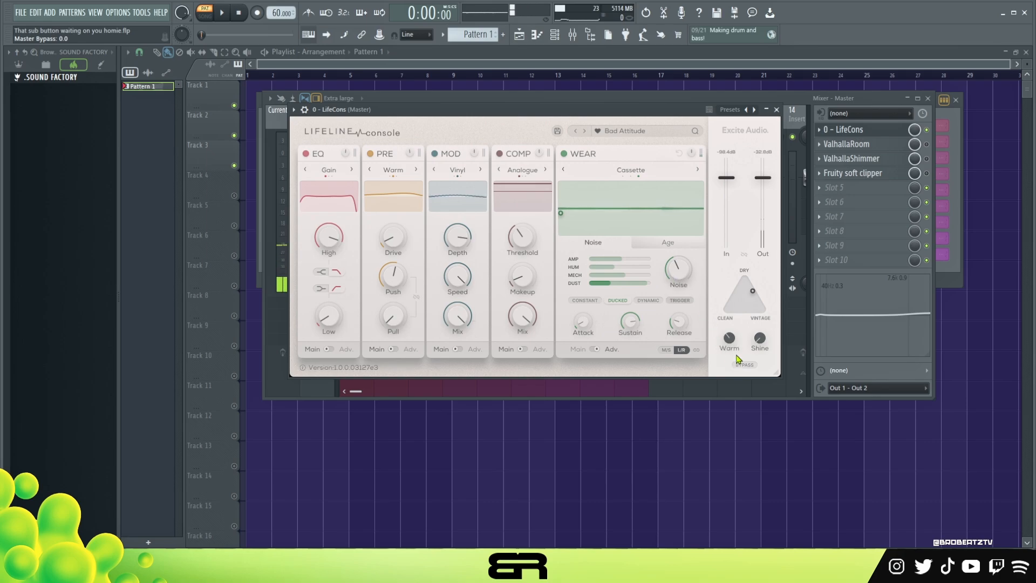
pyautogui.moveTo(675, 271); pyautogui.dragTo(681, 274)
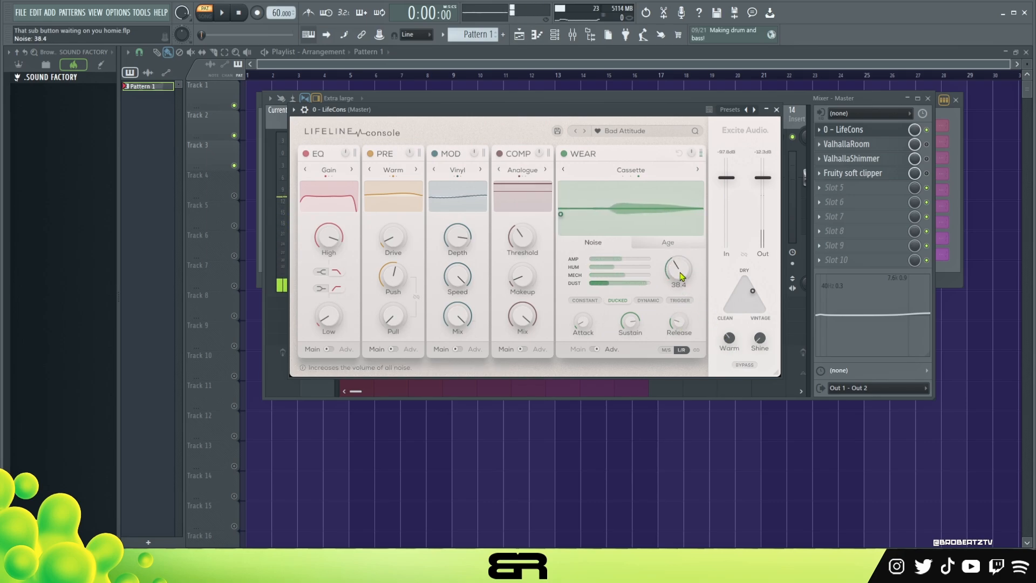
pyautogui.press('space')
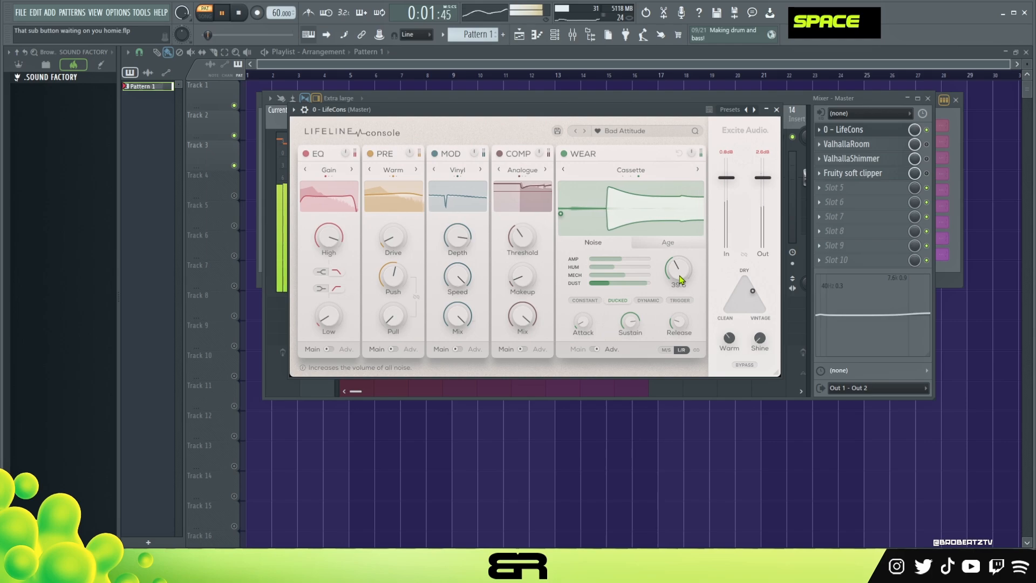
pyautogui.moveTo(679, 281)
pyautogui.mouseDown()
pyautogui.moveTo(682, 256)
pyautogui.moveTo(678, 282)
pyautogui.mouseUp()
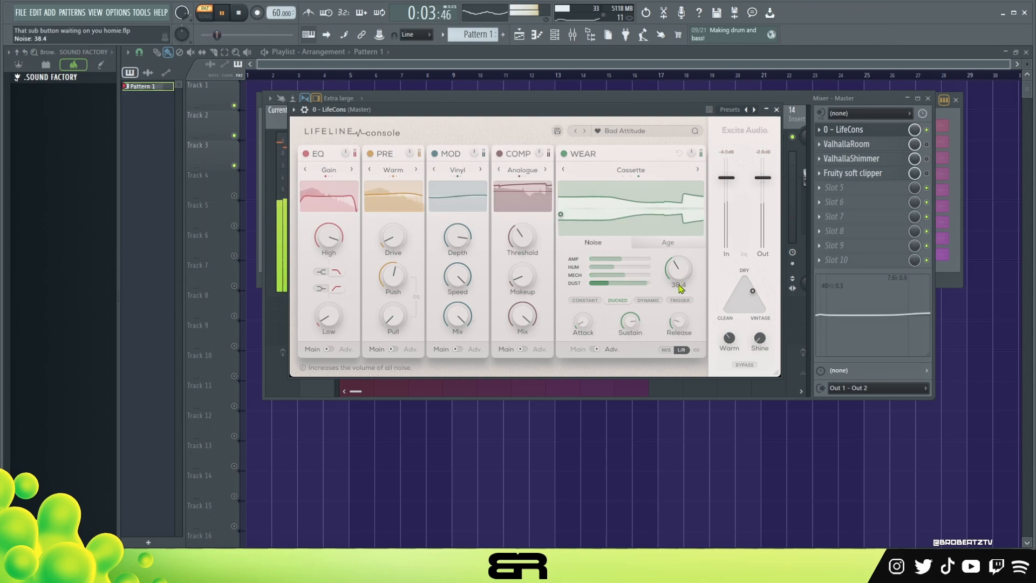
pyautogui.press('space')
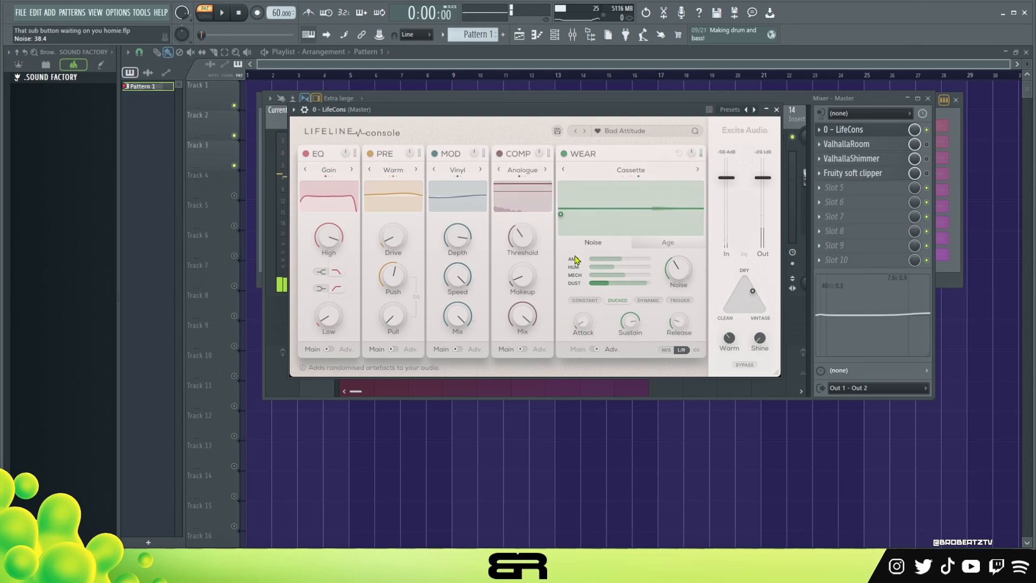
# Enable ValhallaRoom on the Master, open it and audition the beat with a 3.7% Large Room reverb mix
pyautogui.click(917, 151)
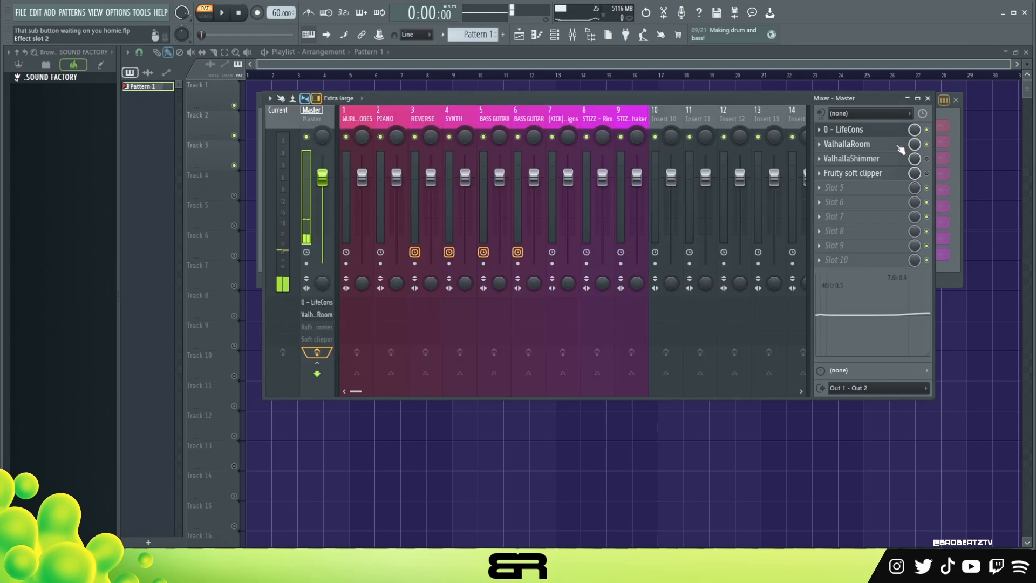
pyautogui.click(894, 146)
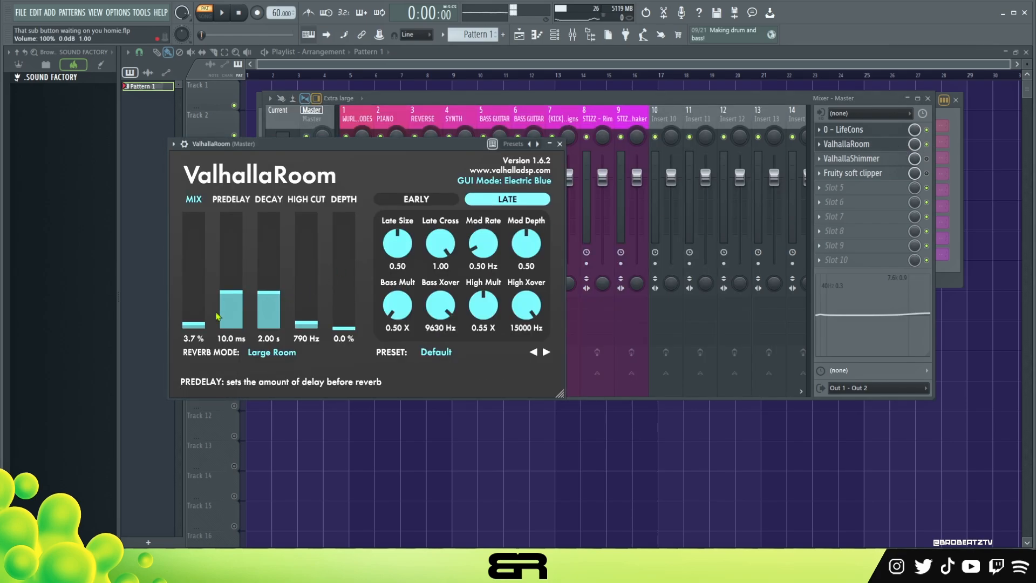
pyautogui.press('space')
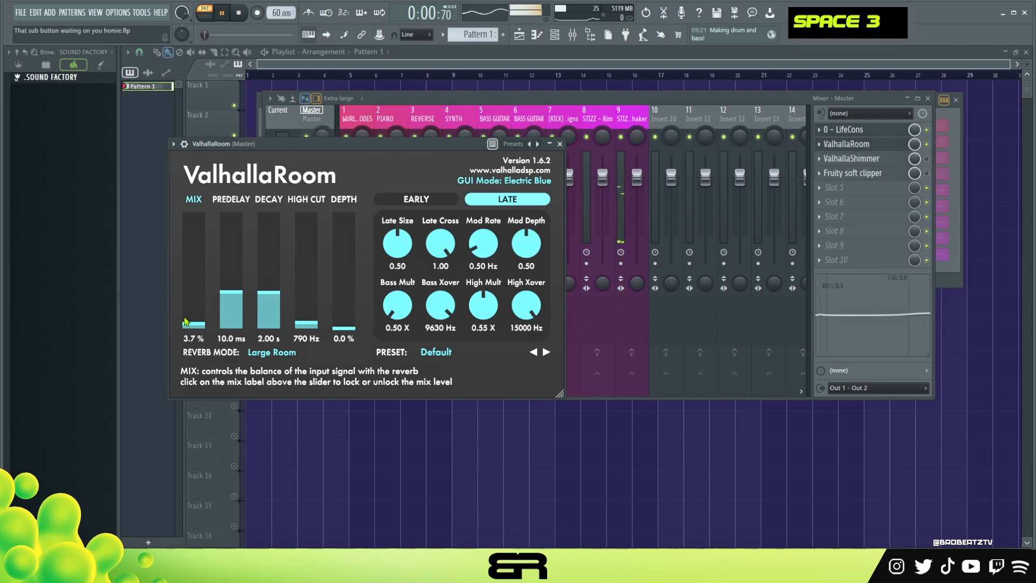
pyautogui.moveTo(190, 324); pyautogui.dragTo(213, 328)
pyautogui.press('space')
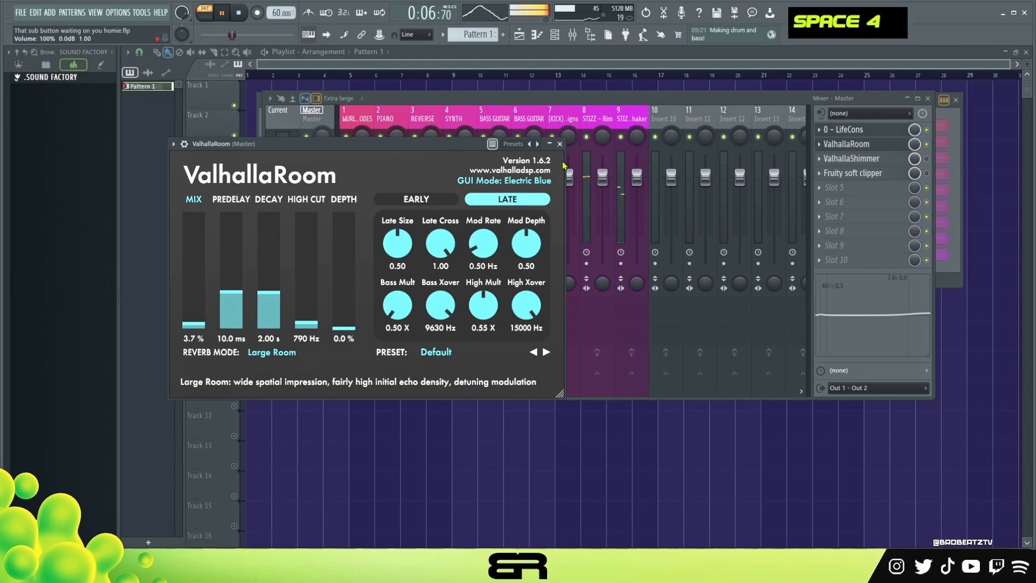
pyautogui.press('space')
# Enable and open ValhallaShimmer on the Master, audition the beat with 0.04 mix, and move its window aside
pyautogui.doubleClick(858, 159)
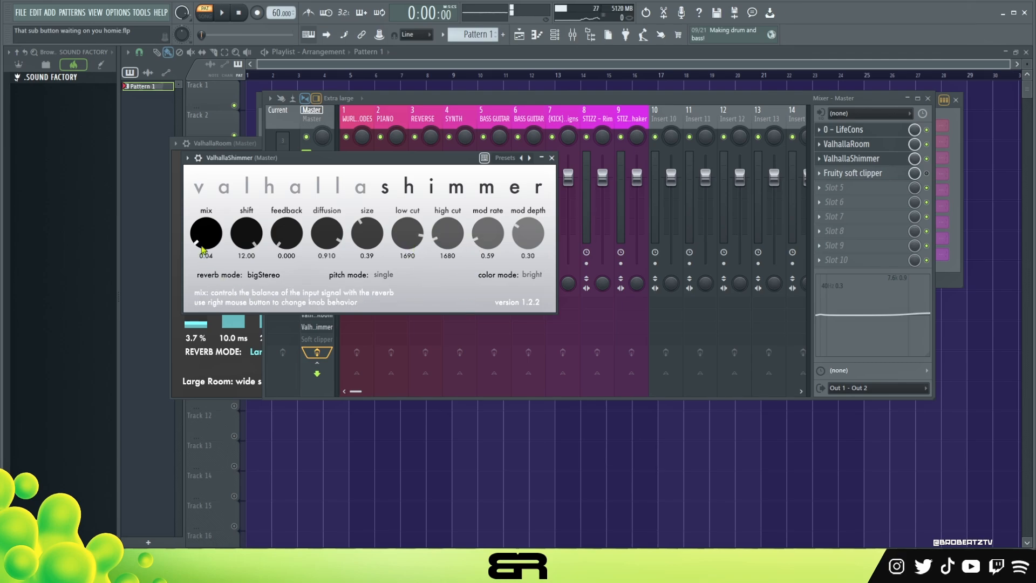
pyautogui.moveTo(449, 162); pyautogui.dragTo(500, 167)
pyautogui.press('space')
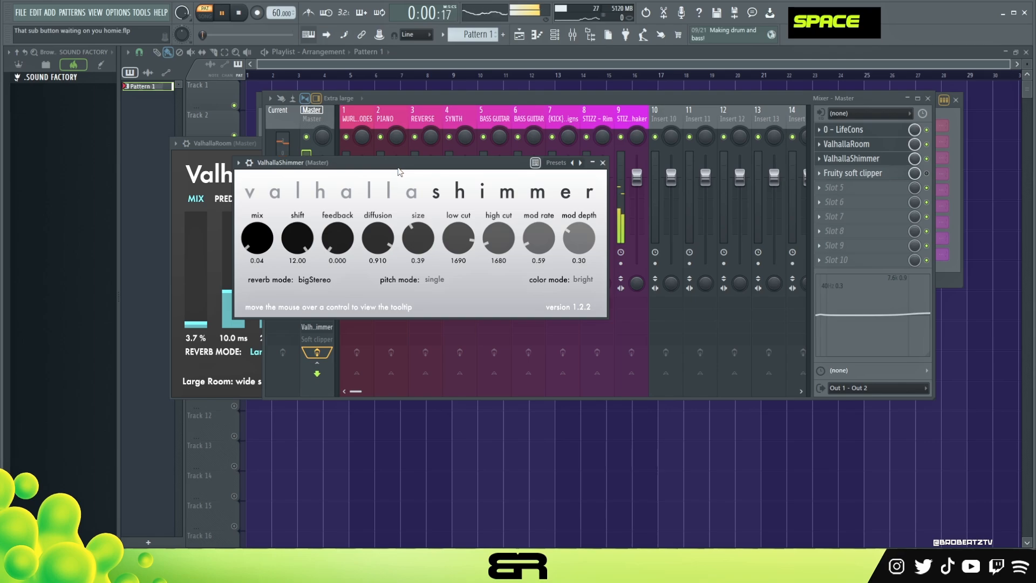
pyautogui.press('space')
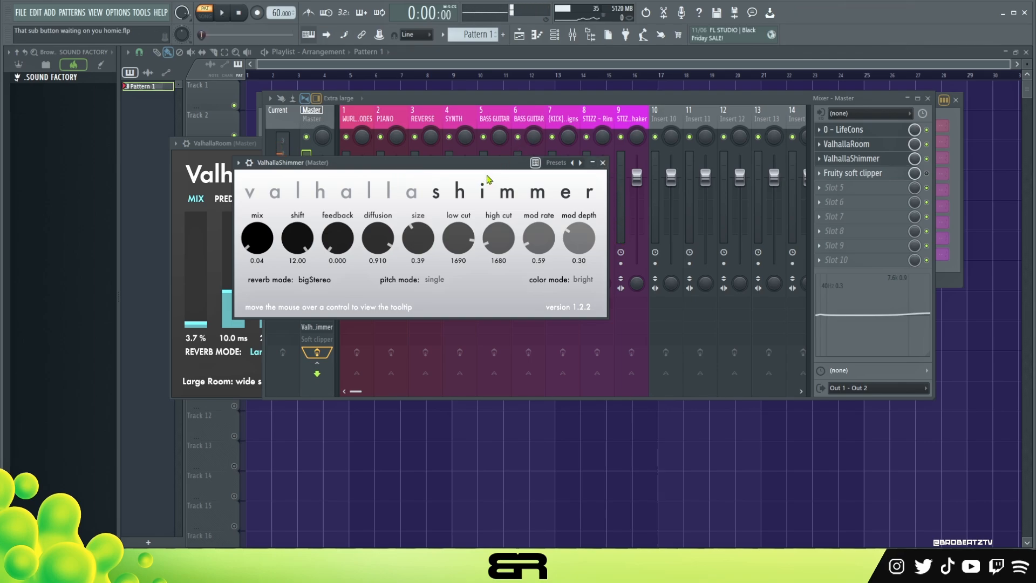
pyautogui.moveTo(473, 165); pyautogui.dragTo(580, 162)
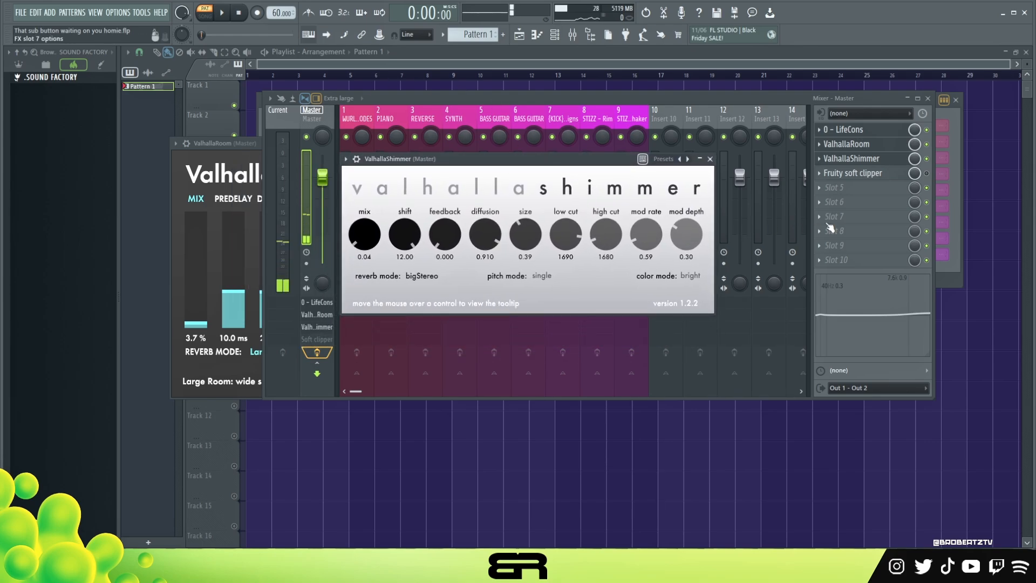
# Enable the Fruity soft clipper on the Master, view its settings and close the ValhallaRoom window
pyautogui.doubleClick(884, 174)
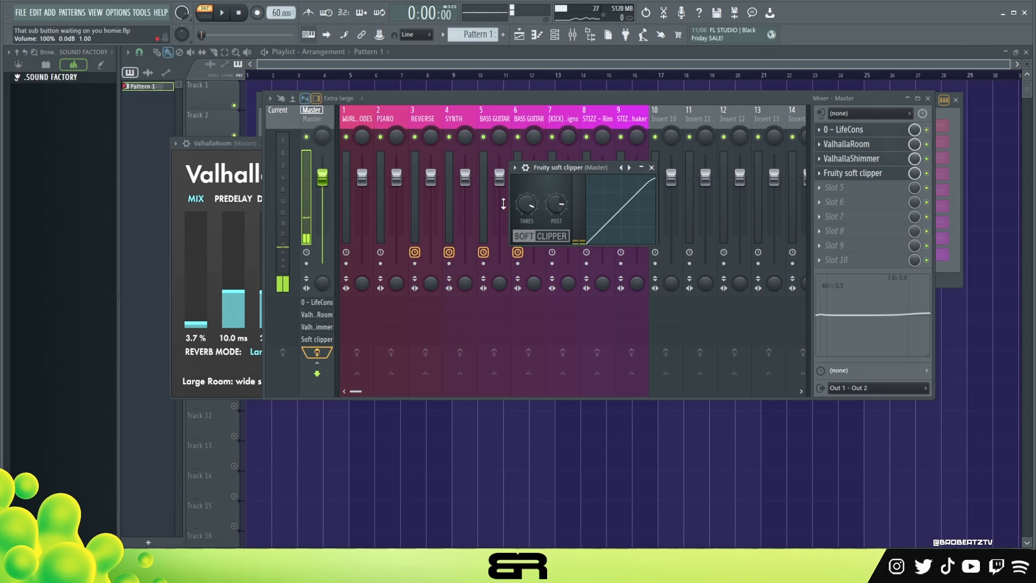
pyautogui.click(214, 144)
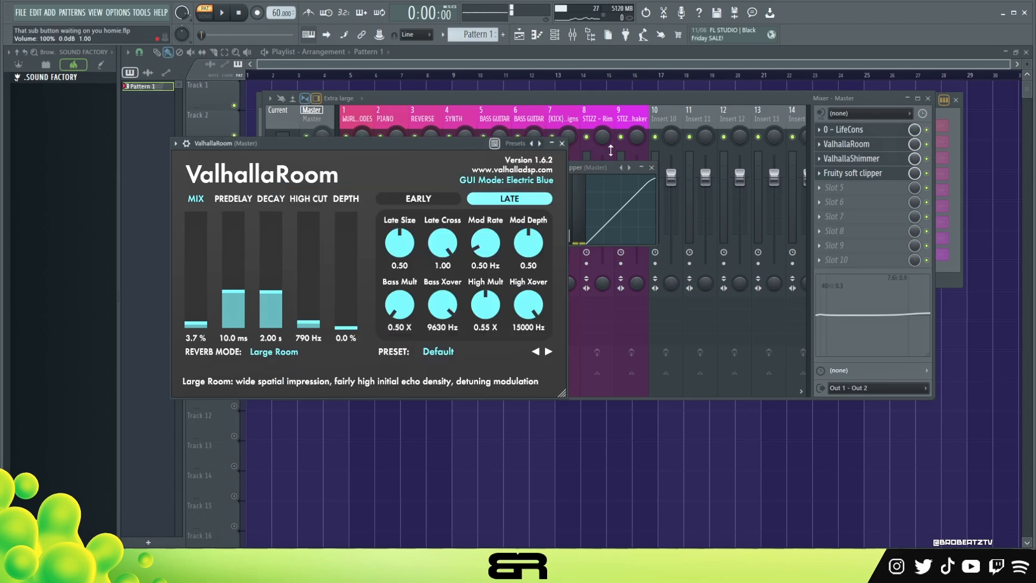
pyautogui.click(562, 144)
# Play the full beat through the Master effects while reviewing the WURLI/RHODES, STIZZ - Rim, REVERSE and SYNTH notes in the piano roll
pyautogui.press('space')
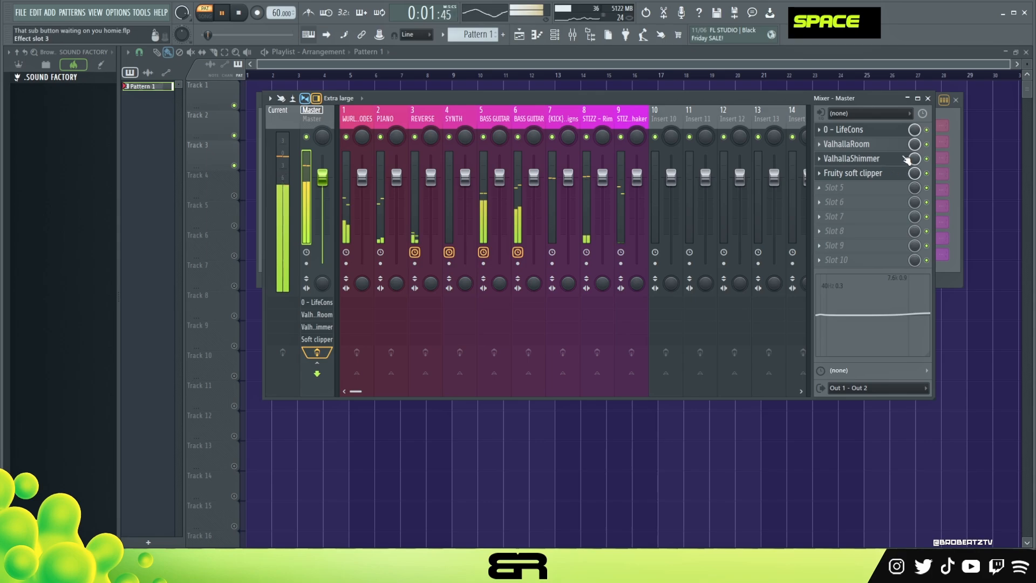
pyautogui.click(951, 111)
pyautogui.click(650, 129)
pyautogui.scroll(1, 562, 185)
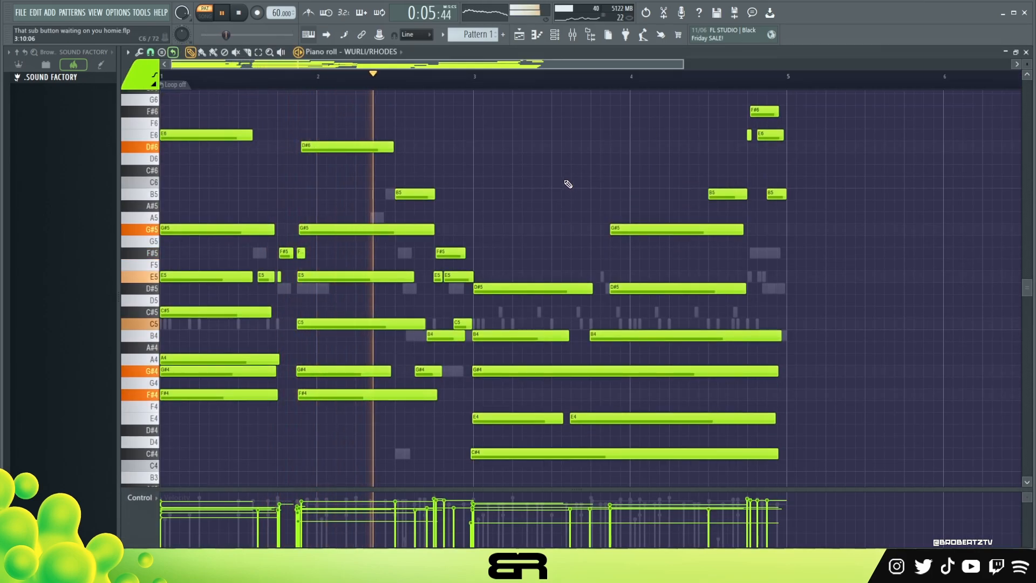
pyautogui.scroll(1, 377, 54)
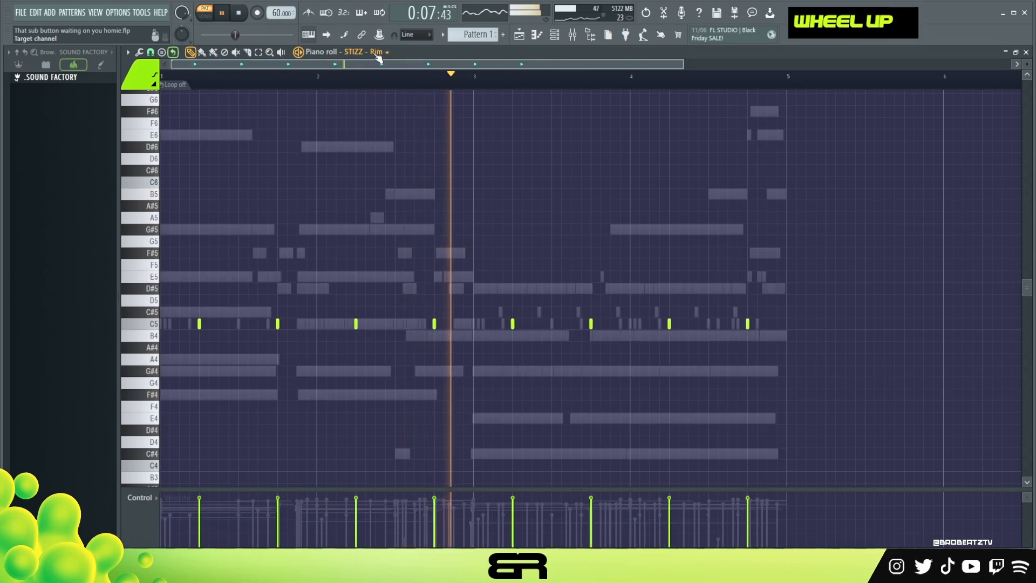
pyautogui.scroll(-2, 378, 55)
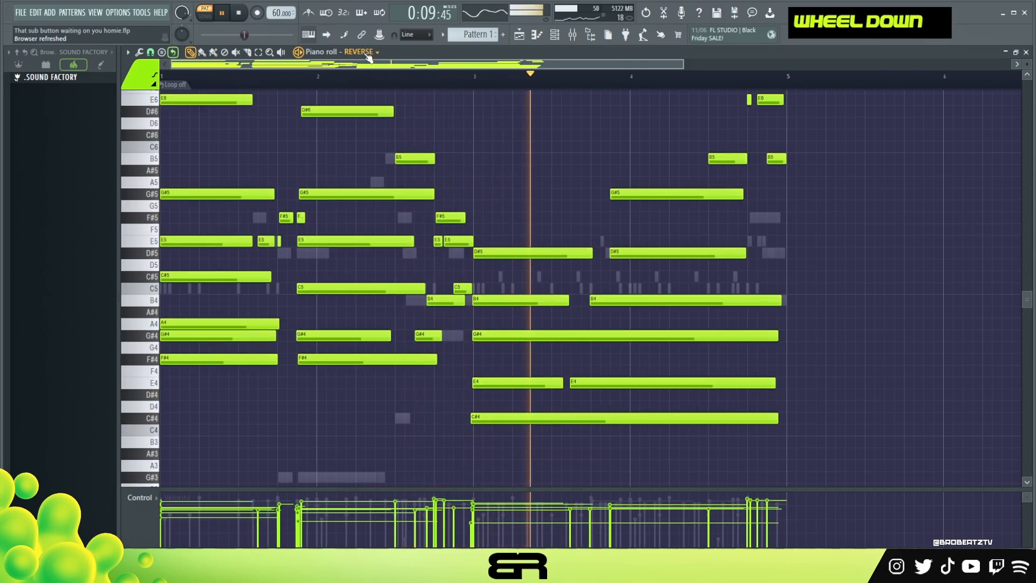
pyautogui.scroll(-1, 369, 54)
pyautogui.scroll(3, 378, 102)
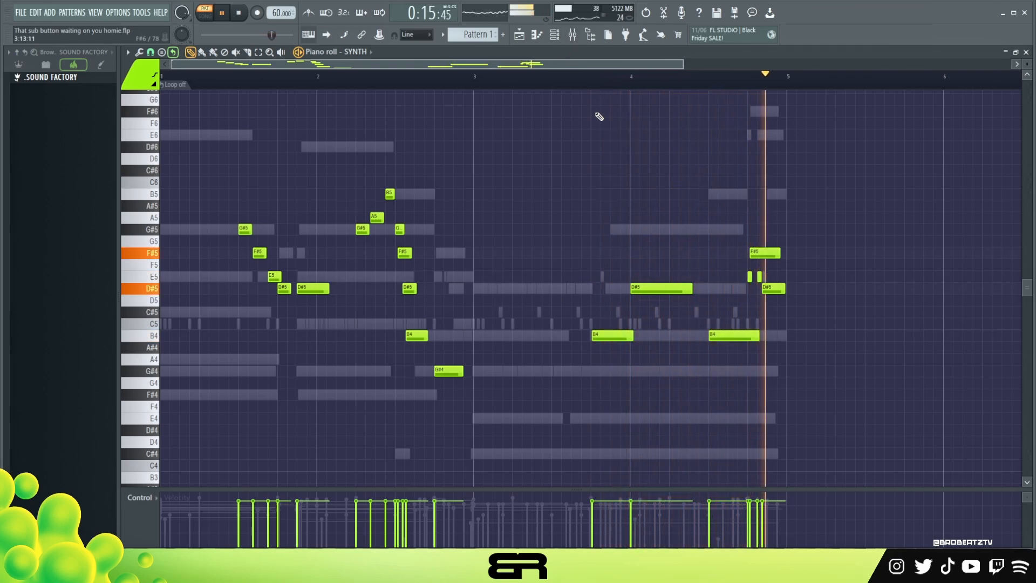
pyautogui.press('space')
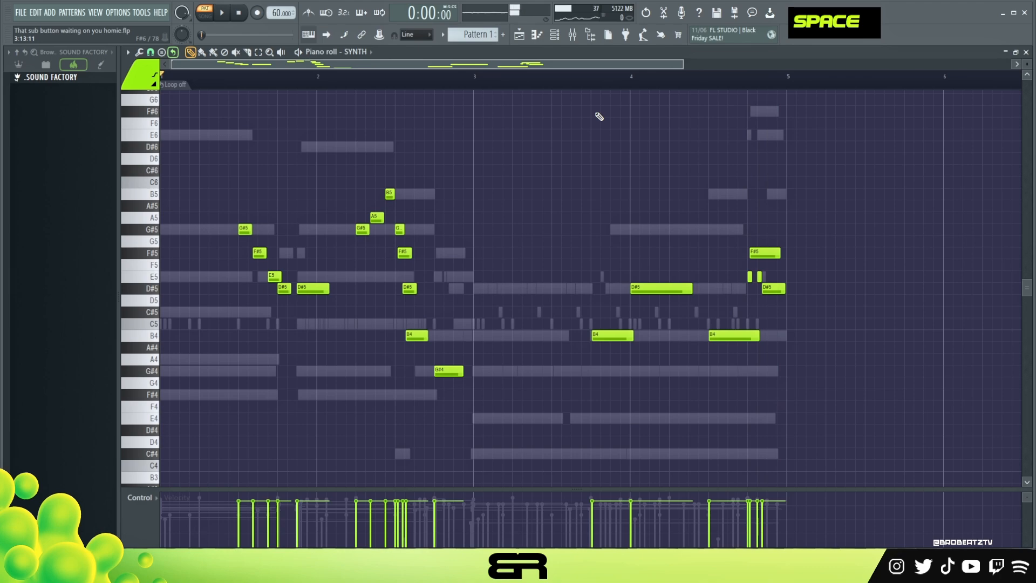
# Reopen the mixer over the piano roll and reposition its window
pyautogui.click(573, 34)
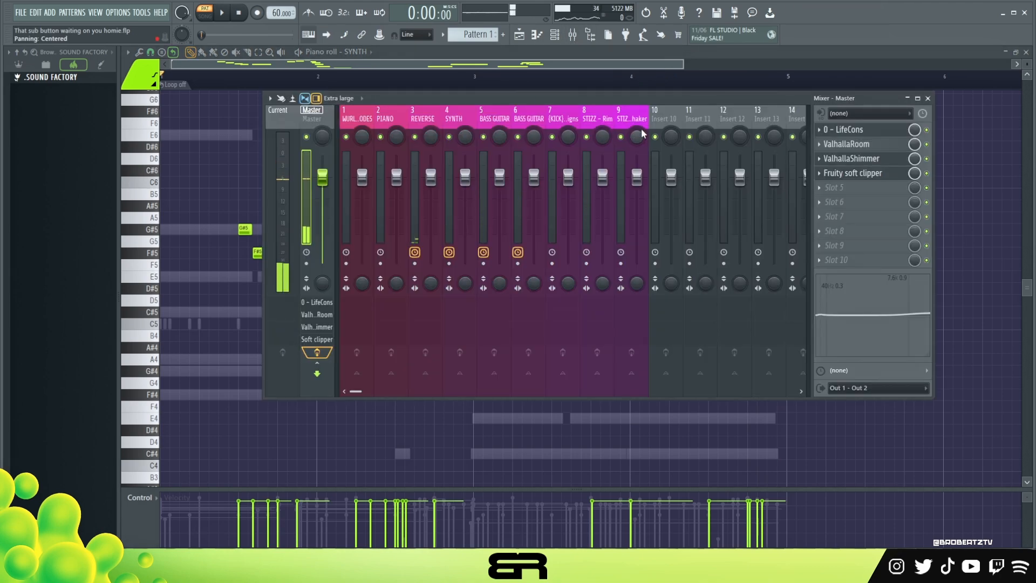
pyautogui.moveTo(649, 96); pyautogui.dragTo(626, 115)
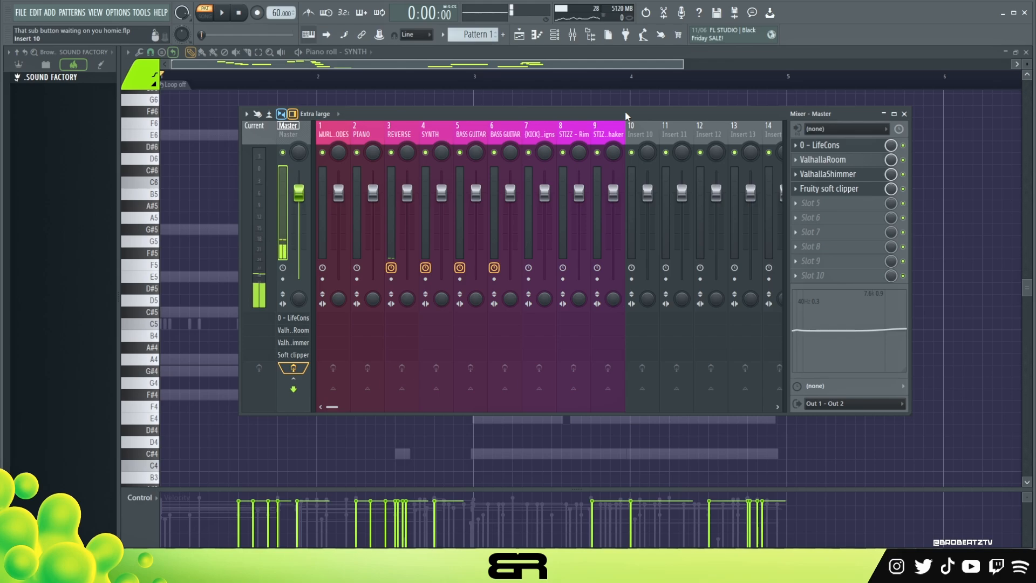